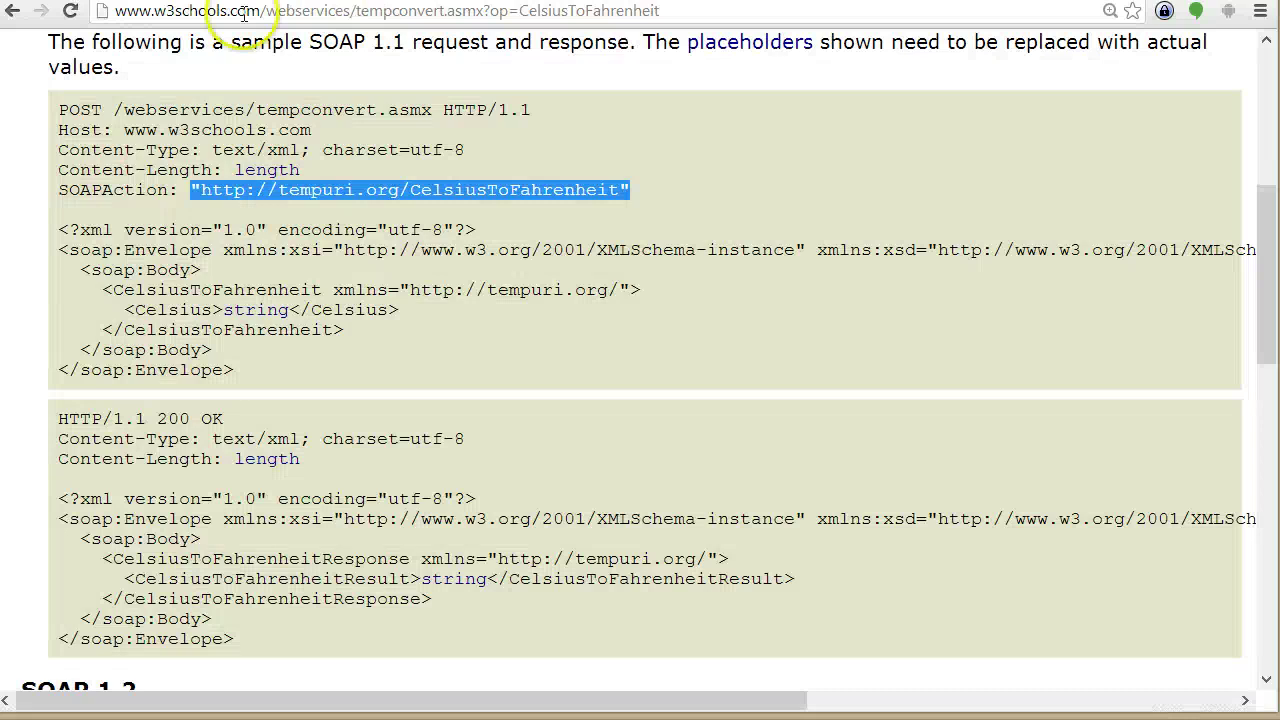
Step: Go back to the W3Schools TempConvert operations list
left_click(485, 150)
scroll(517, 131, "up", 5)
right_click(471, 134)
left_click(307, 148)
right_click(300, 148)
left_click(355, 165)
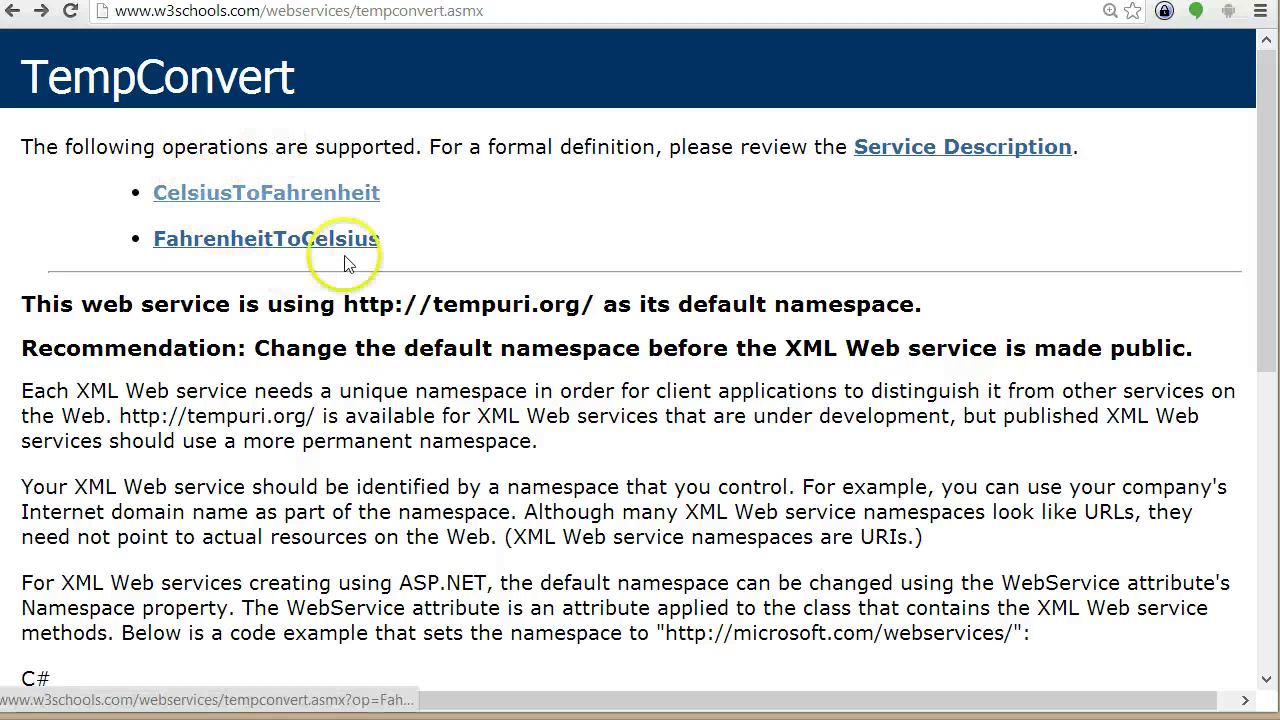
Step: Open the CelsiusToFahrenheit operation page and look over its Celsius test table
left_click(152, 205)
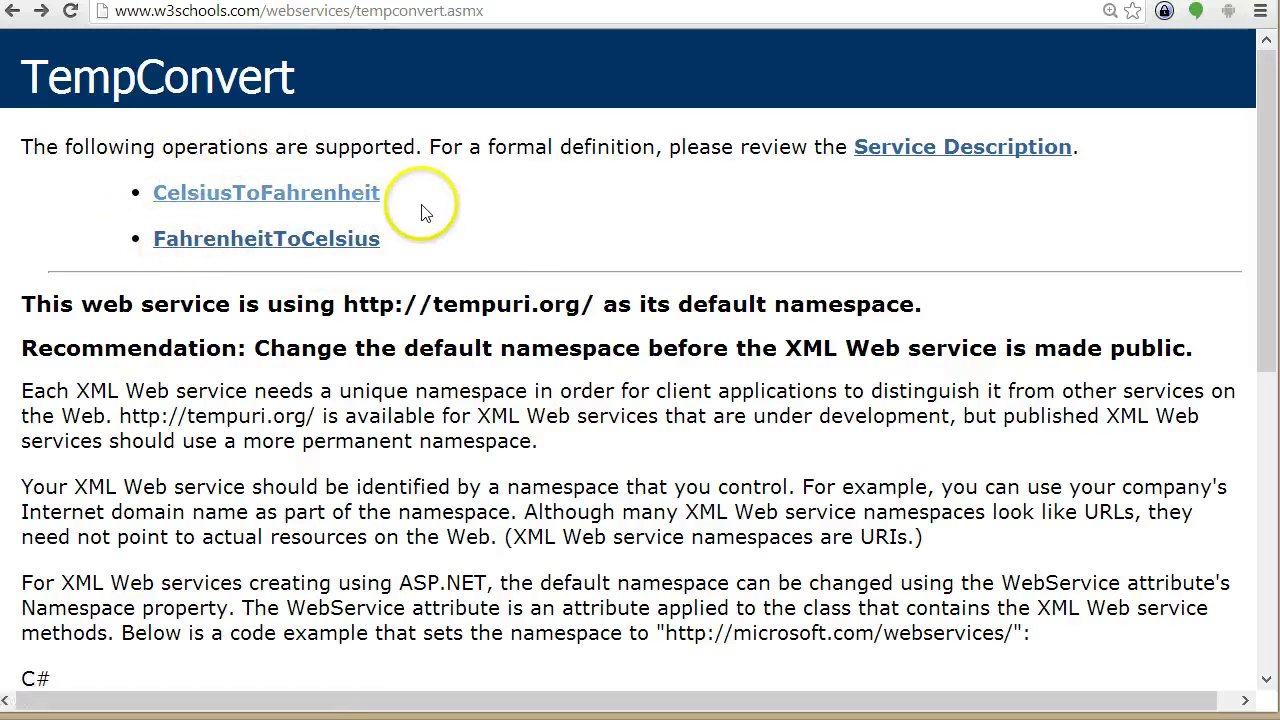
left_click(364, 205)
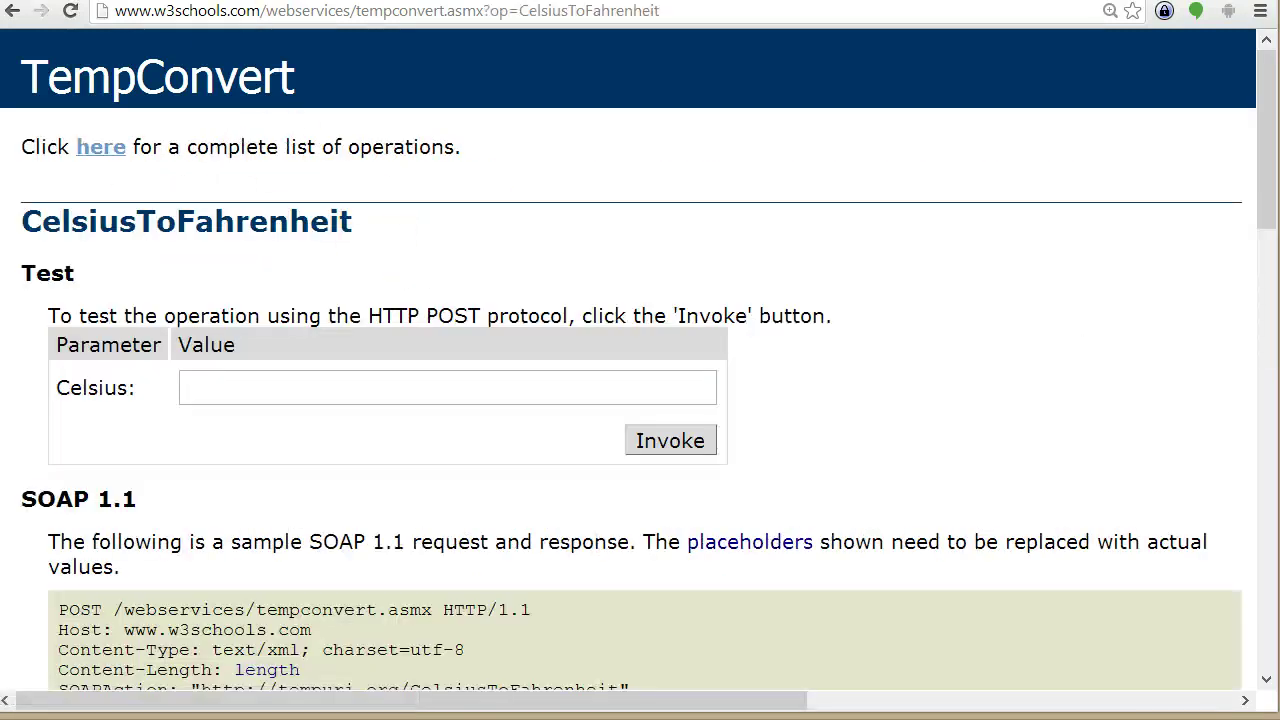
left_click(220, 18)
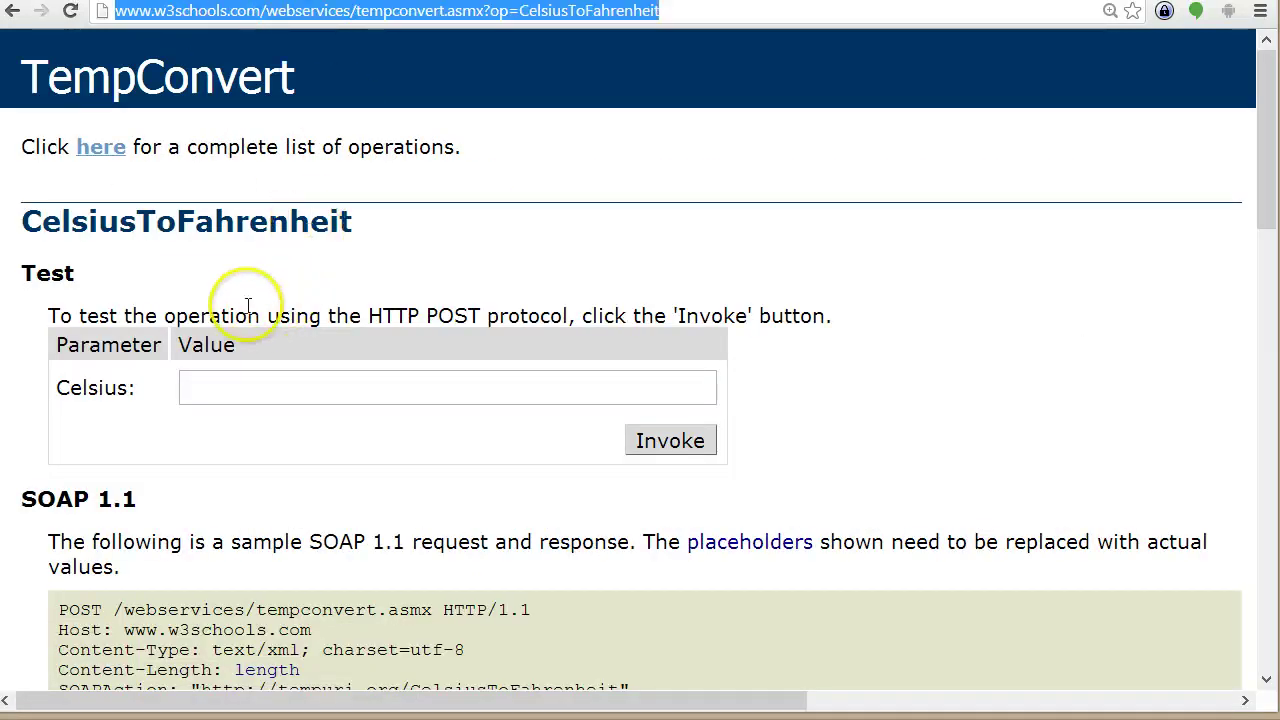
left_click(507, 160)
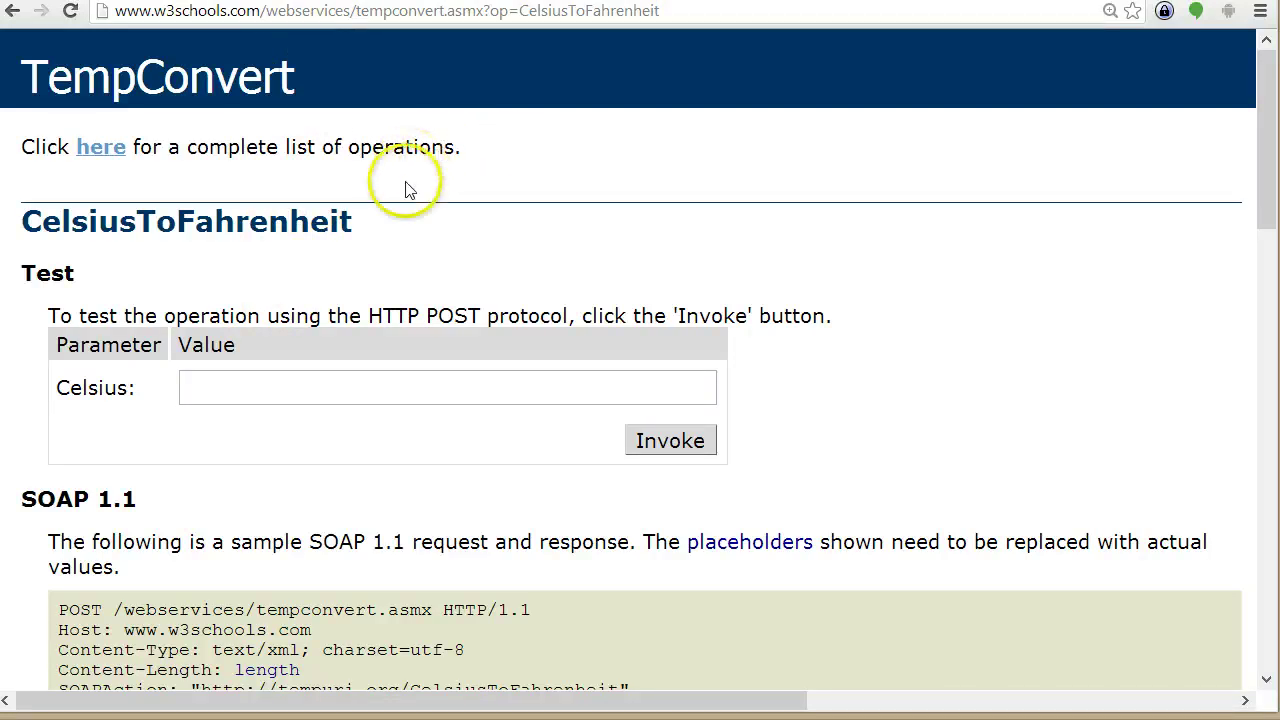
left_click_drag(137, 387, 40, 386)
left_click(124, 397)
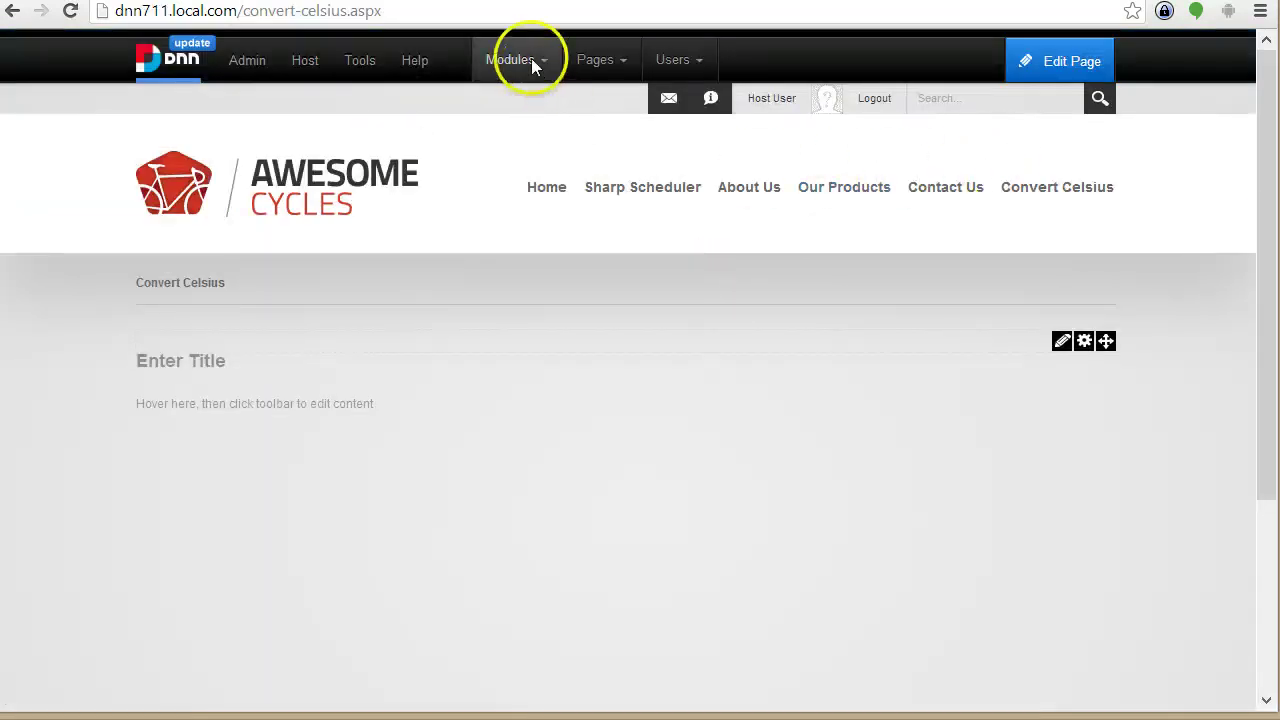
Step: Add avt.MyTokens and avt.ActionForm modules to the Convert Celsius page and open Manage Form
mouse_move(535, 63)
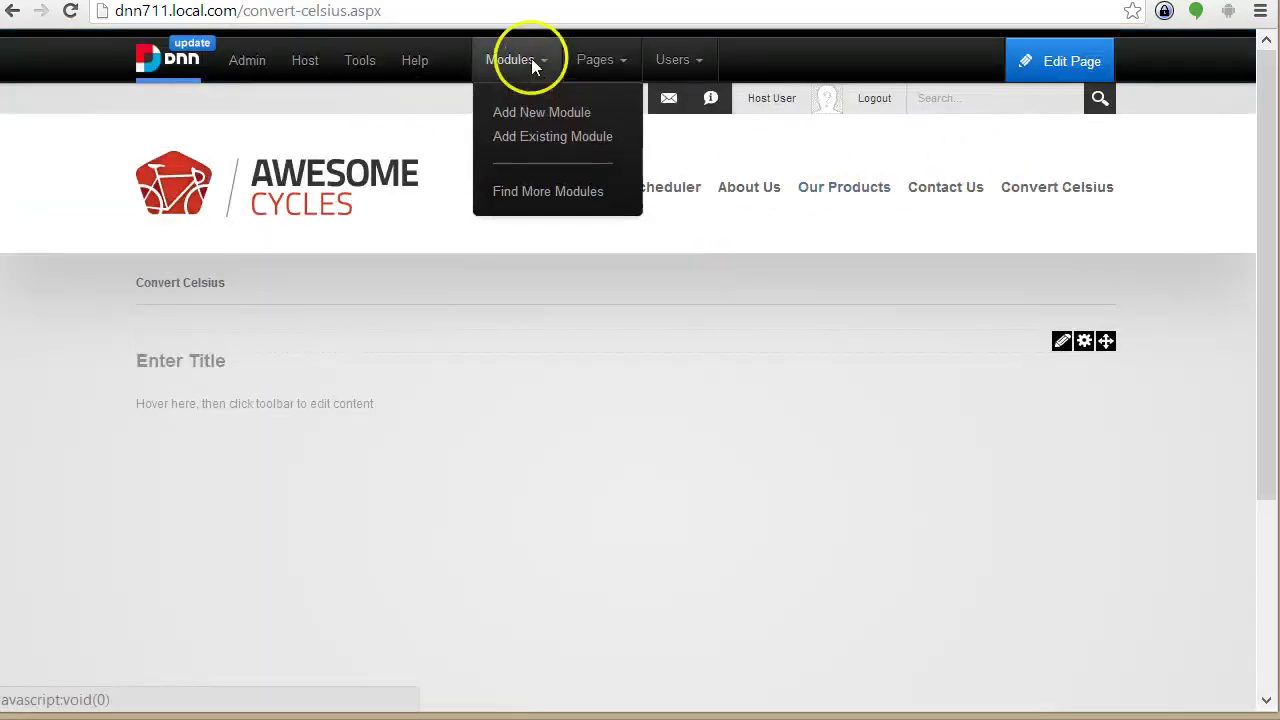
left_click(543, 108)
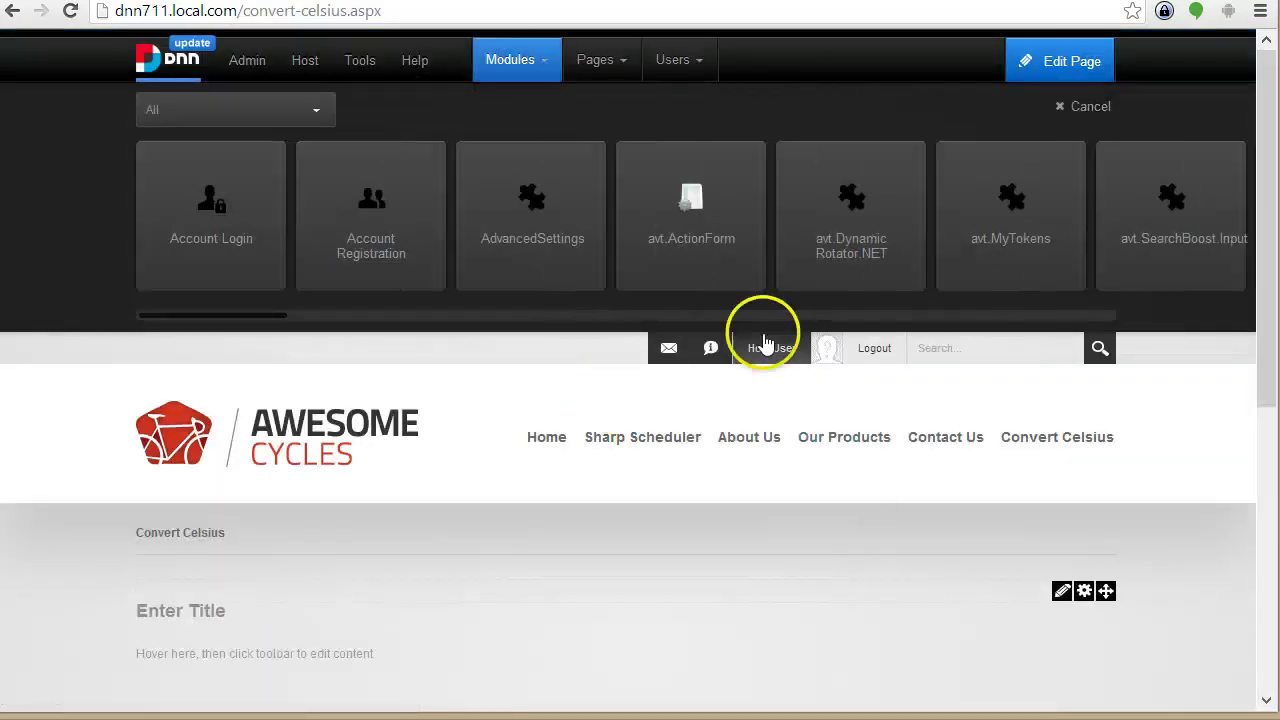
left_click_drag(980, 250, 608, 680)
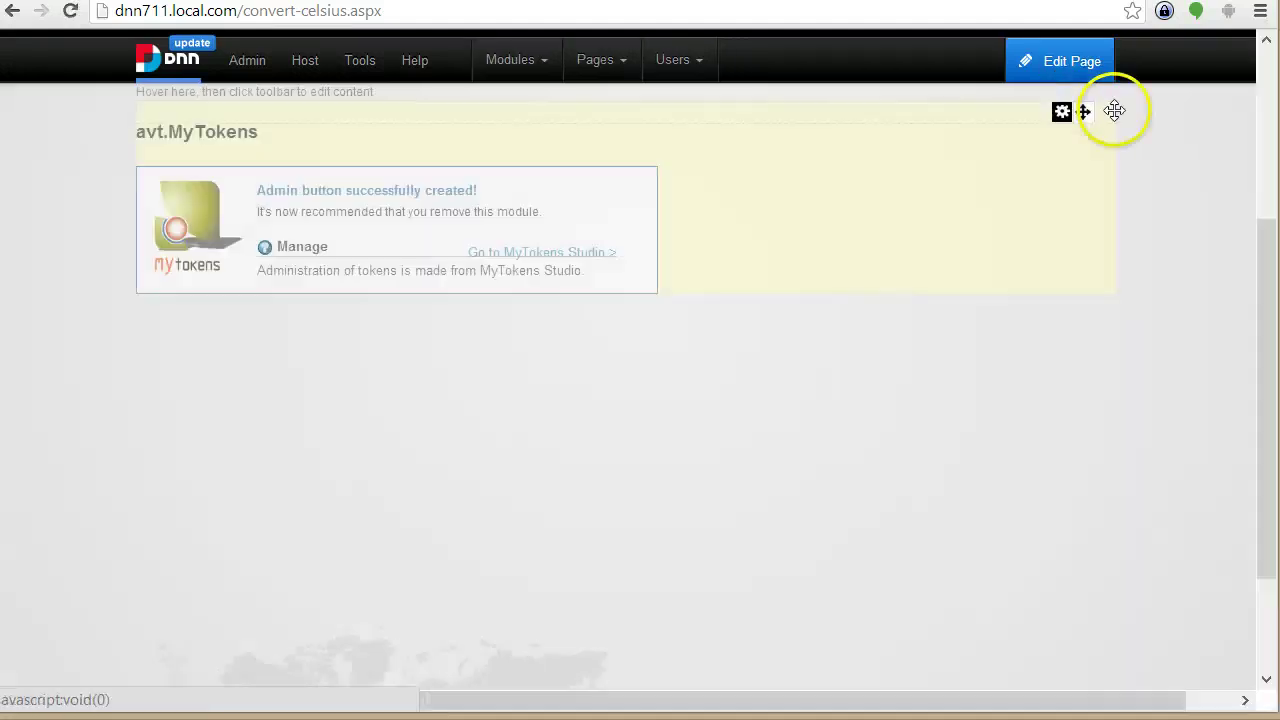
left_click(510, 59)
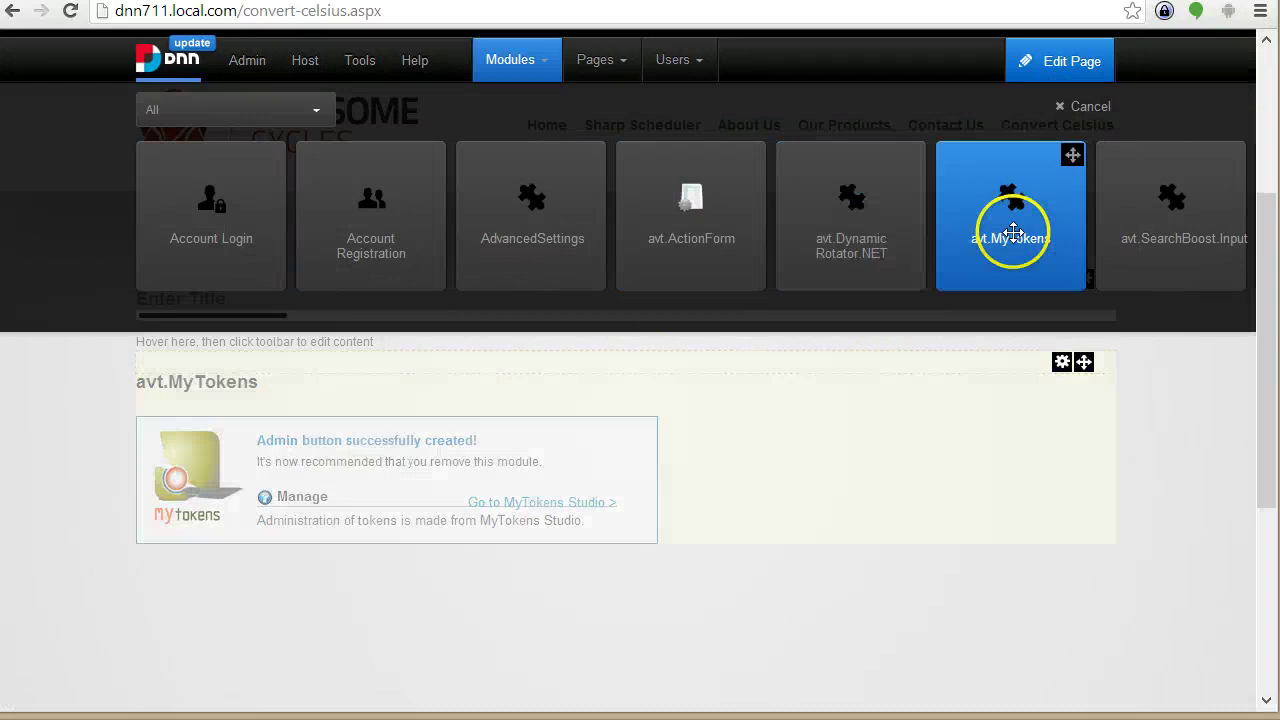
left_click_drag(686, 220, 525, 626)
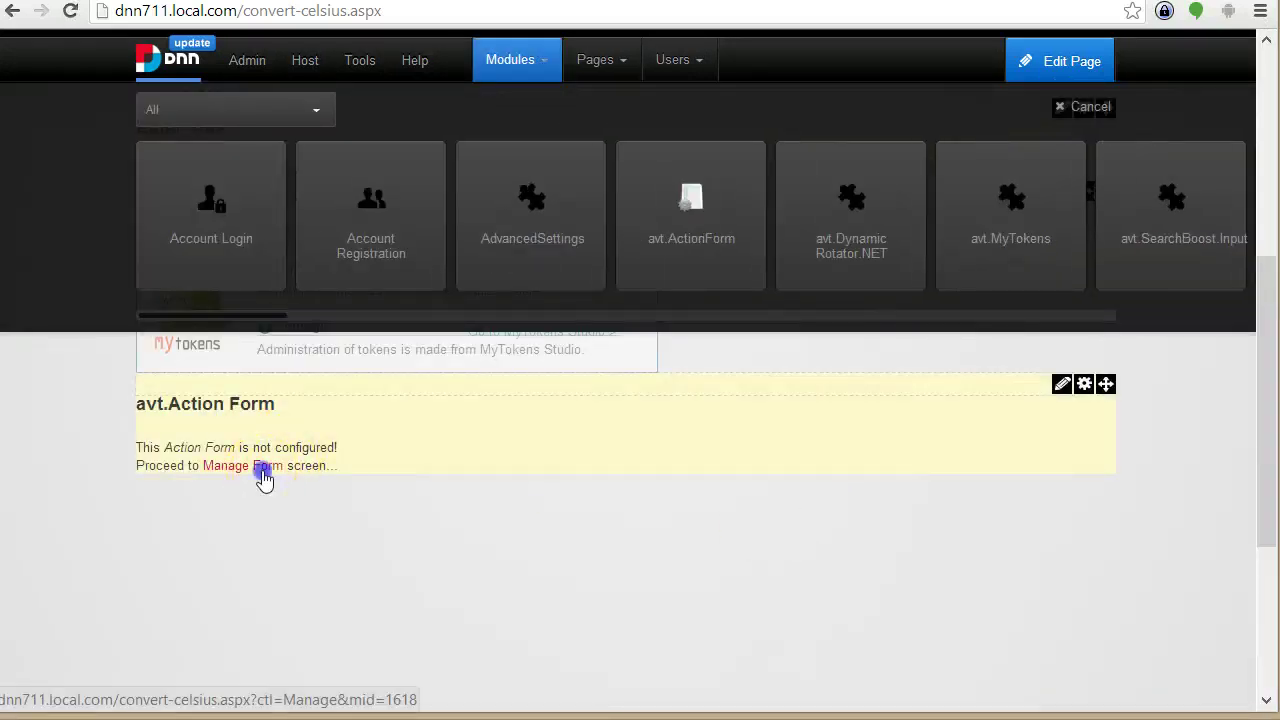
left_click(262, 467)
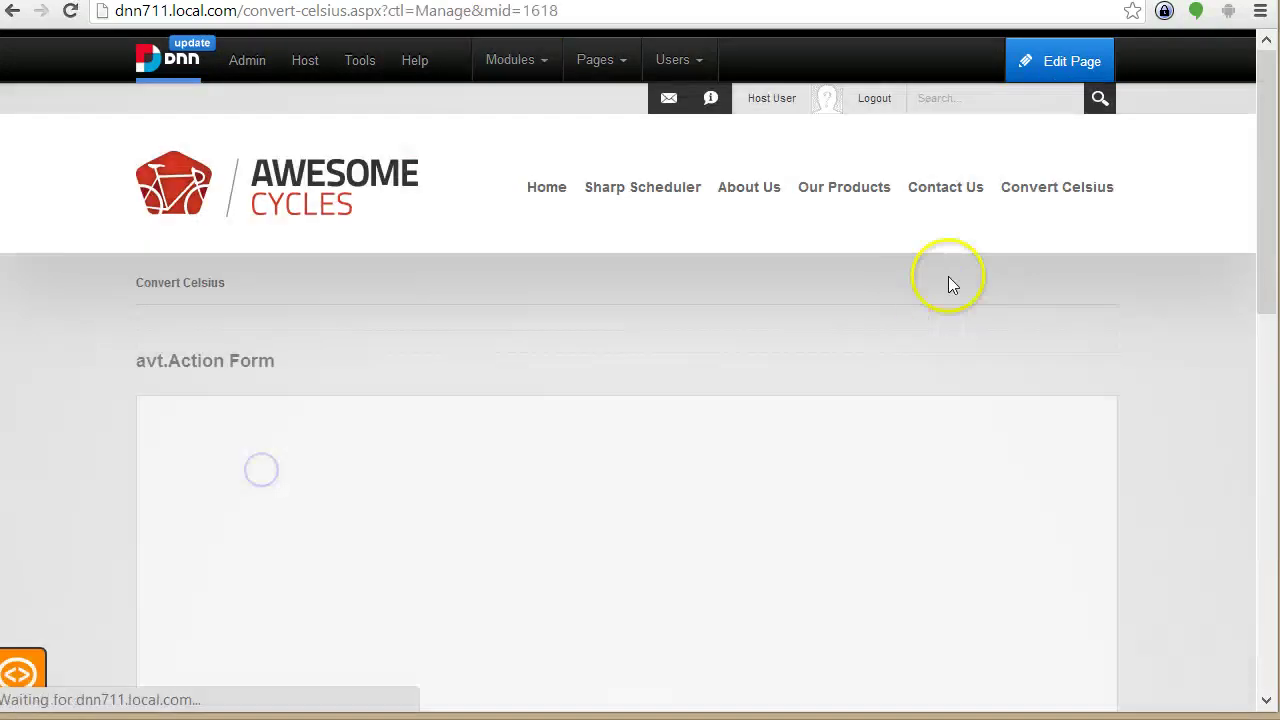
Step: Start a new Blank Form
scroll(418, 446, "down", 1)
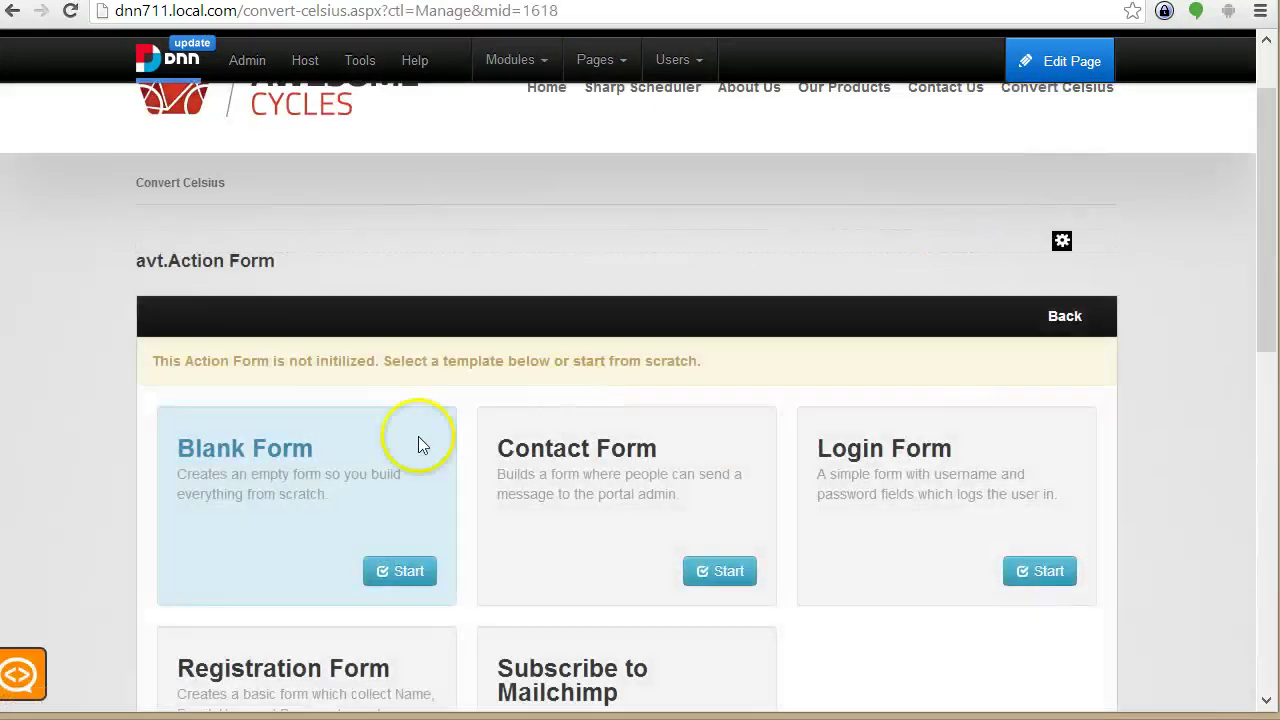
left_click(400, 571)
scroll(995, 480, "down", 1)
scroll(900, 510, "down", 1)
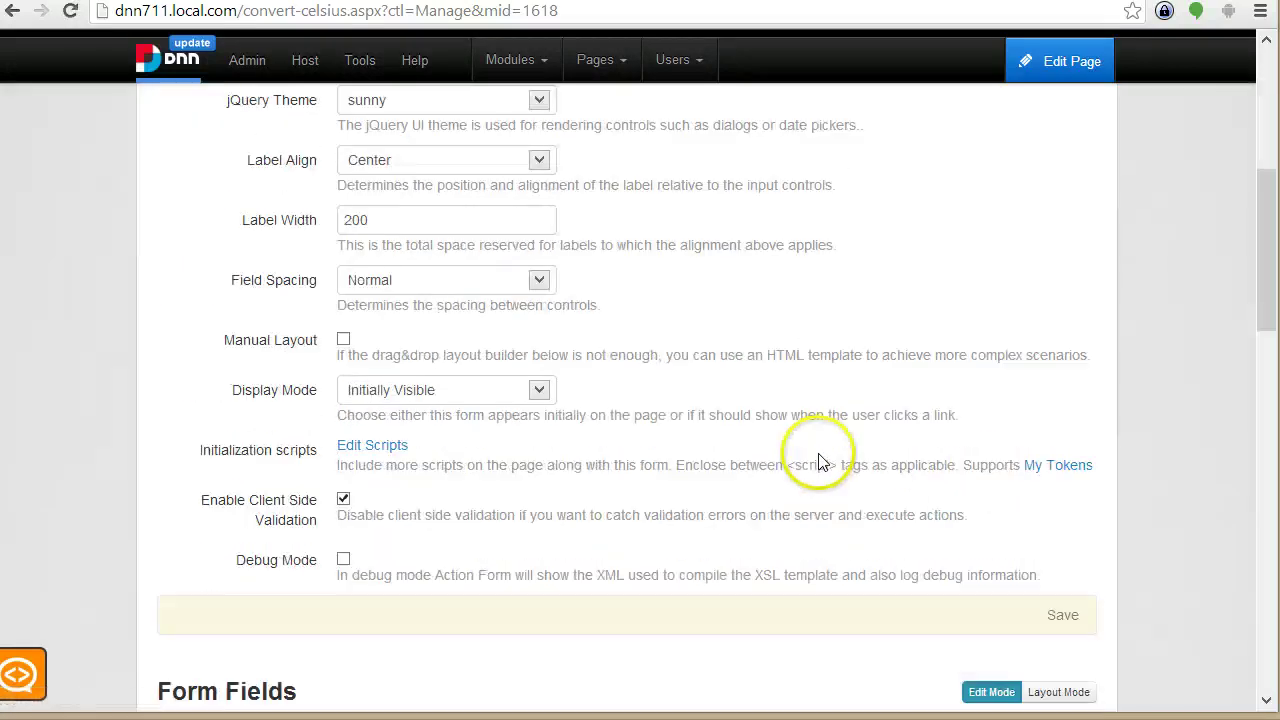
scroll(780, 500, "down", 4)
Step: Add a Number field titled Celsius
left_click(240, 362)
scroll(251, 330, "down", 2)
mouse_move(276, 448)
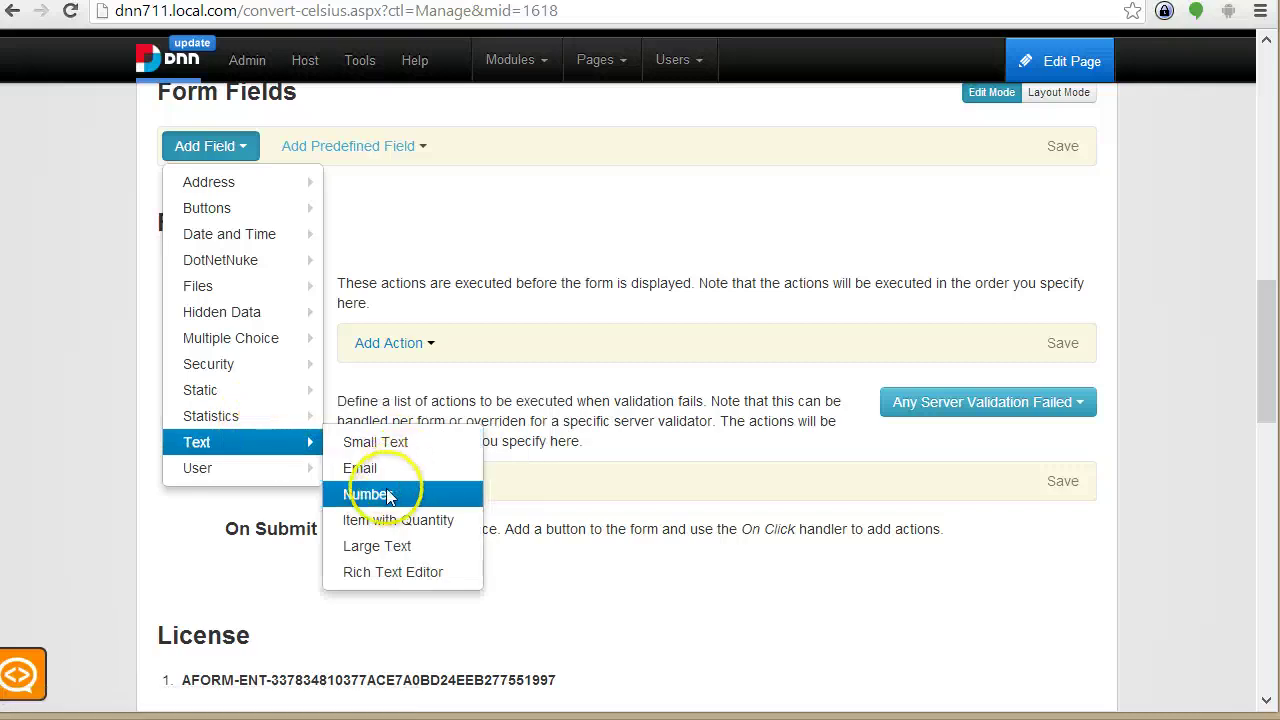
left_click(384, 493)
left_click(455, 237)
key("ctrl+a")
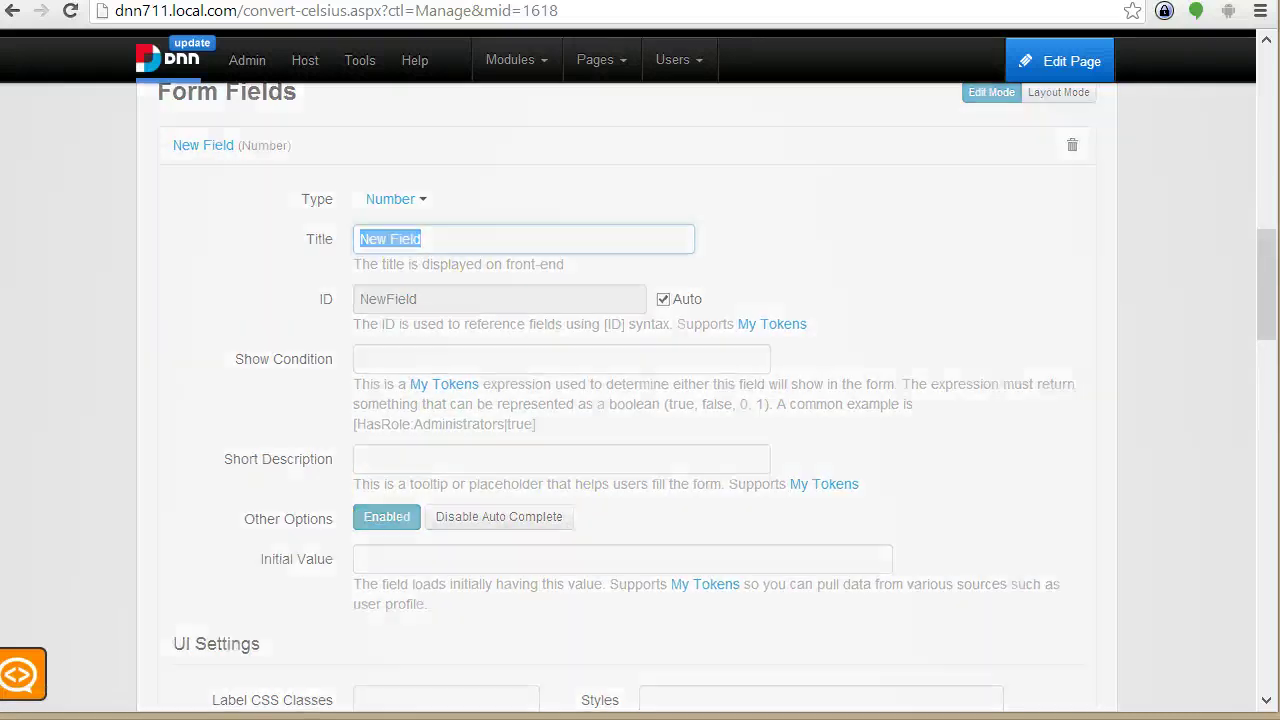
type("Celsius")
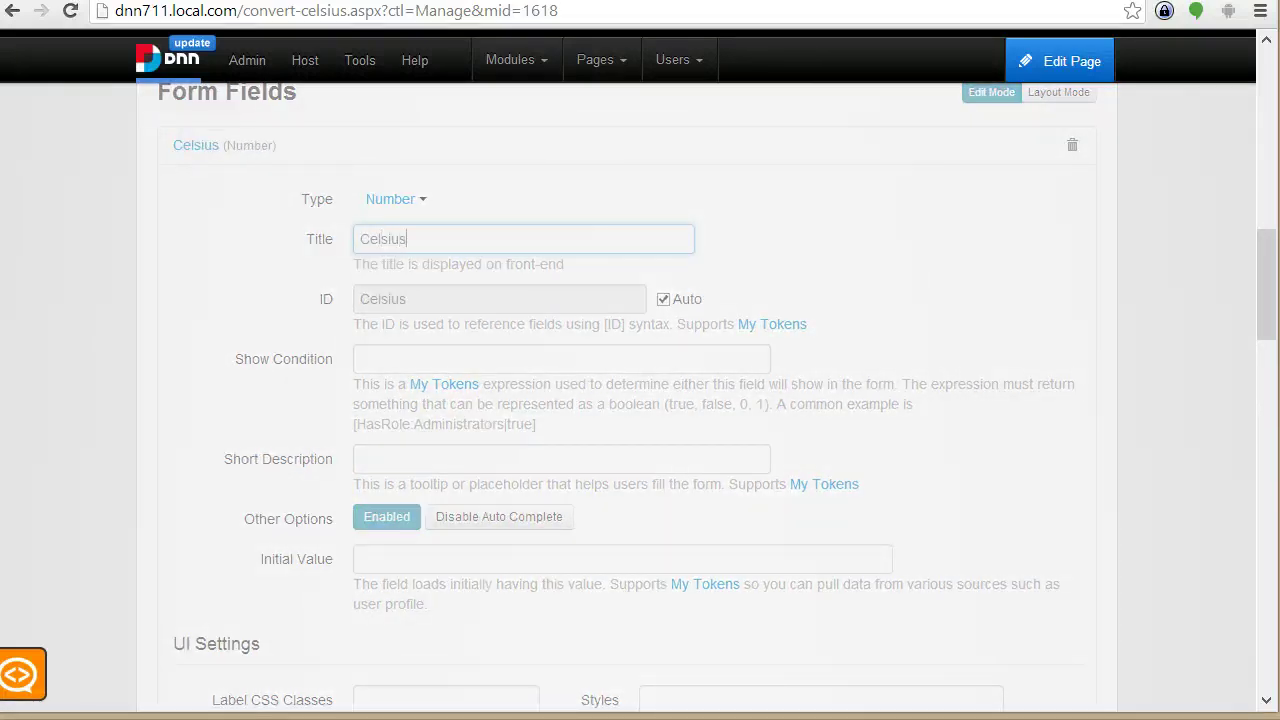
scroll(371, 252, "up", 1)
left_click(380, 248)
Step: Add a Button field titled Convert
left_click(210, 289)
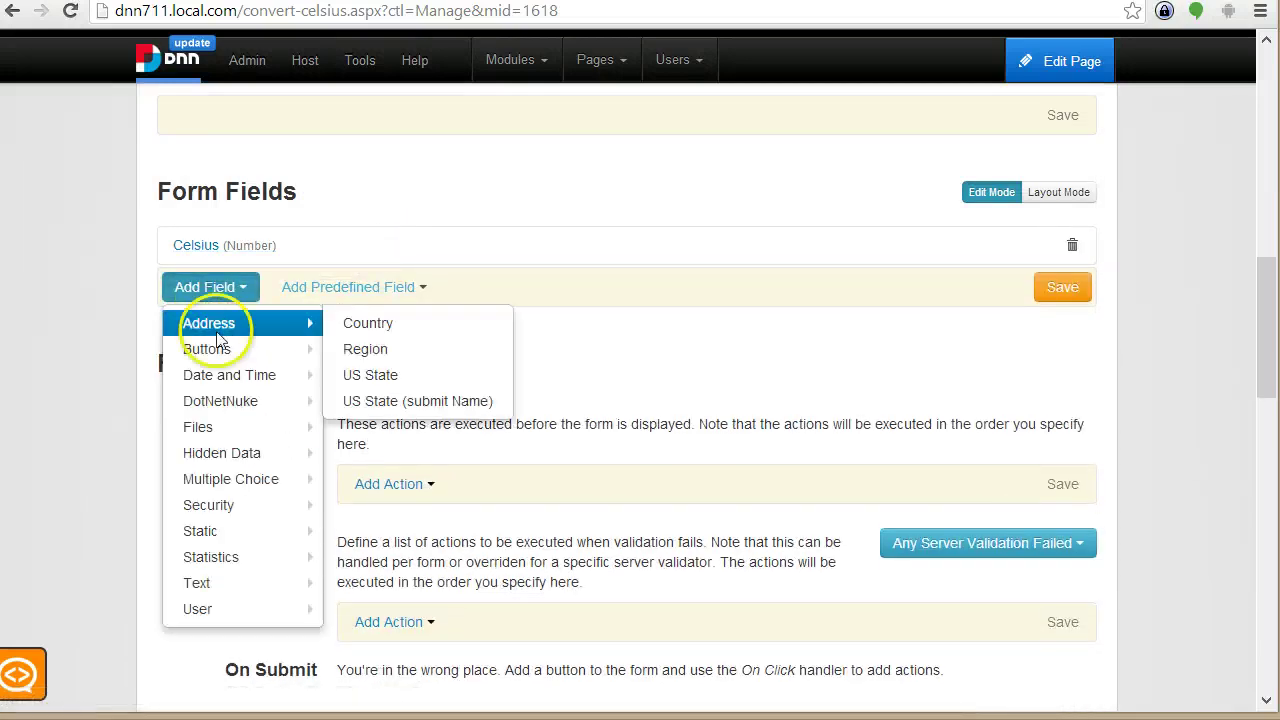
mouse_move(213, 350)
left_click(423, 348)
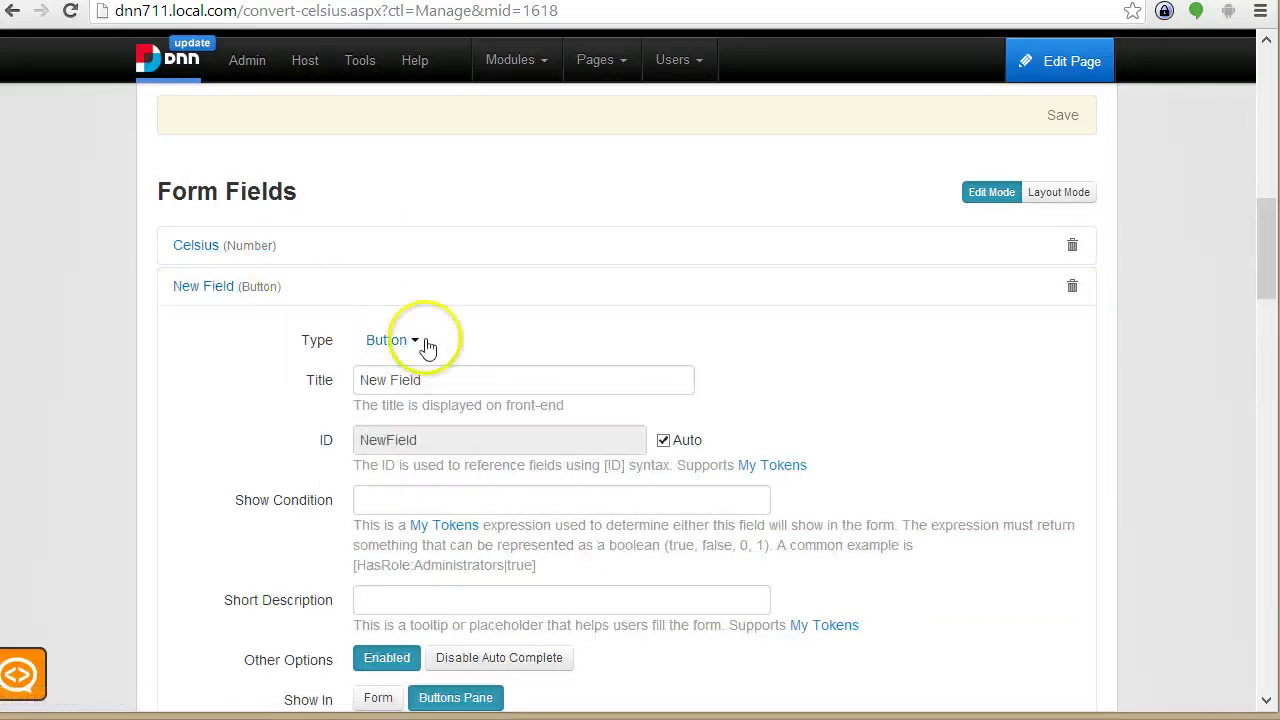
scroll(446, 388, "down", 1)
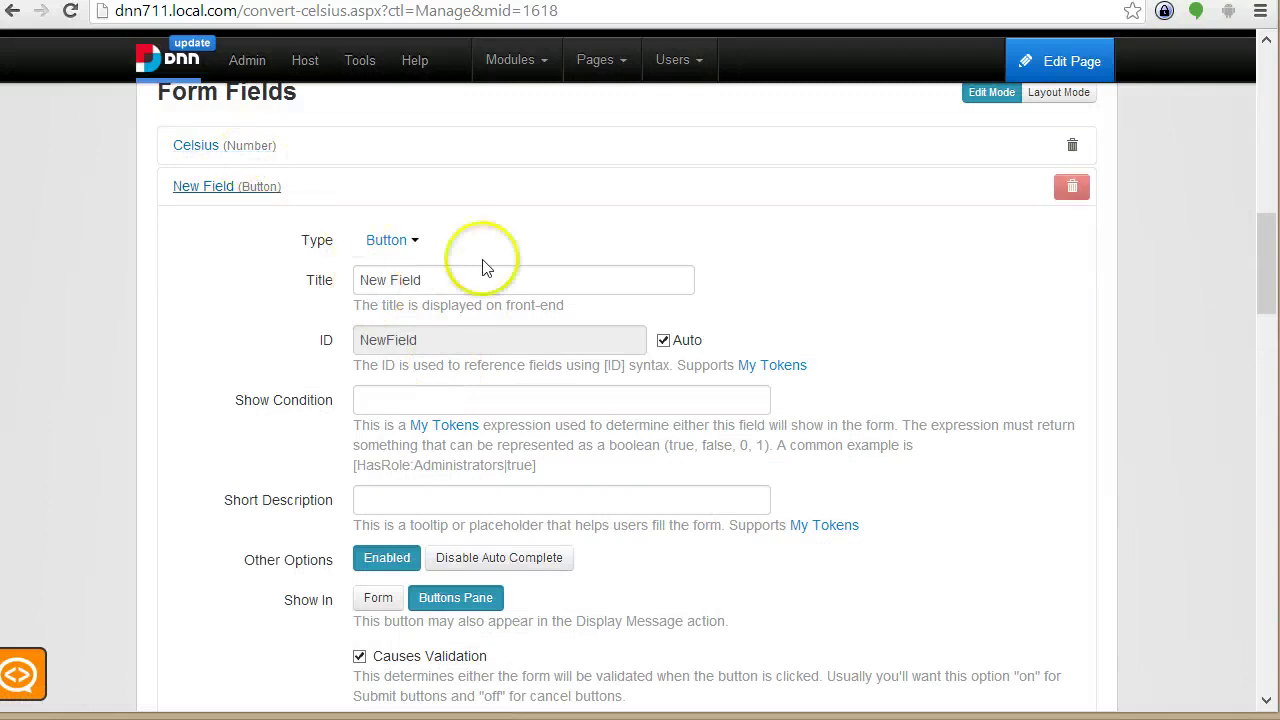
left_click_drag(486, 282, 165, 290)
type("Cone")
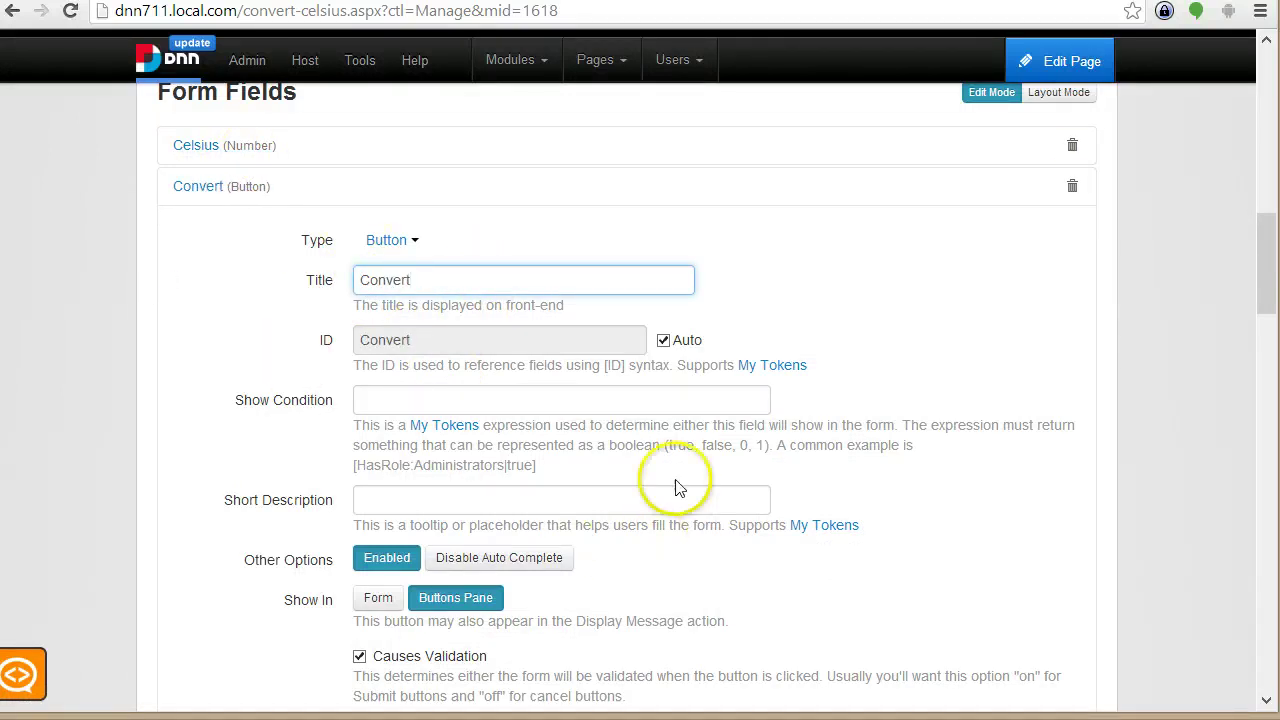
scroll(420, 423, "down", 4)
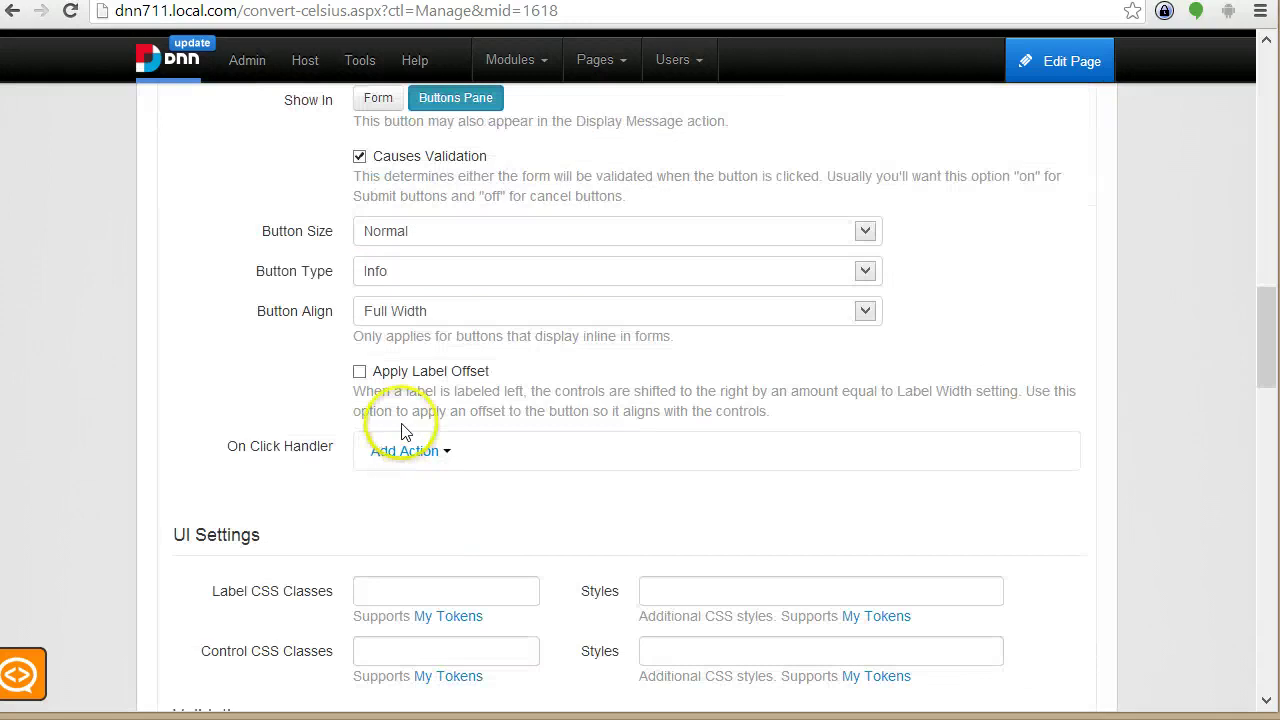
scroll(280, 460, "down", 2)
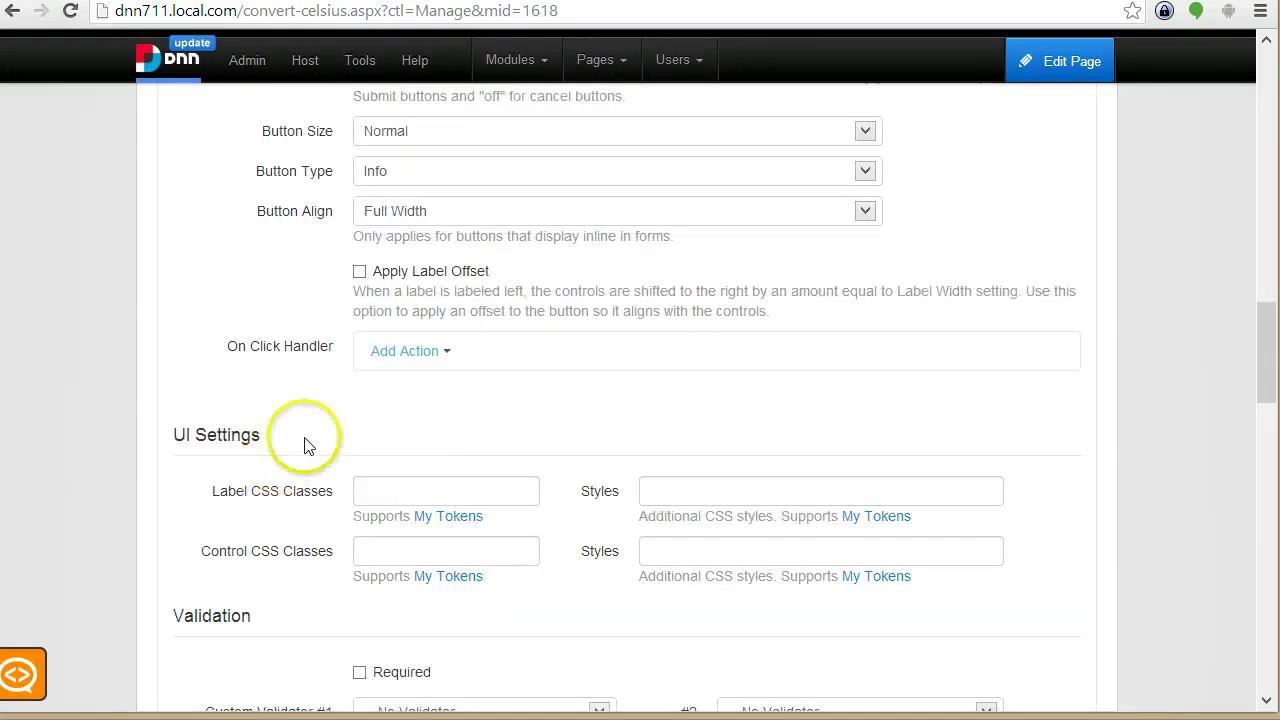
Step: Add a Server Request action to the Convert button's On Click Handler
left_click(406, 354)
mouse_move(418, 392)
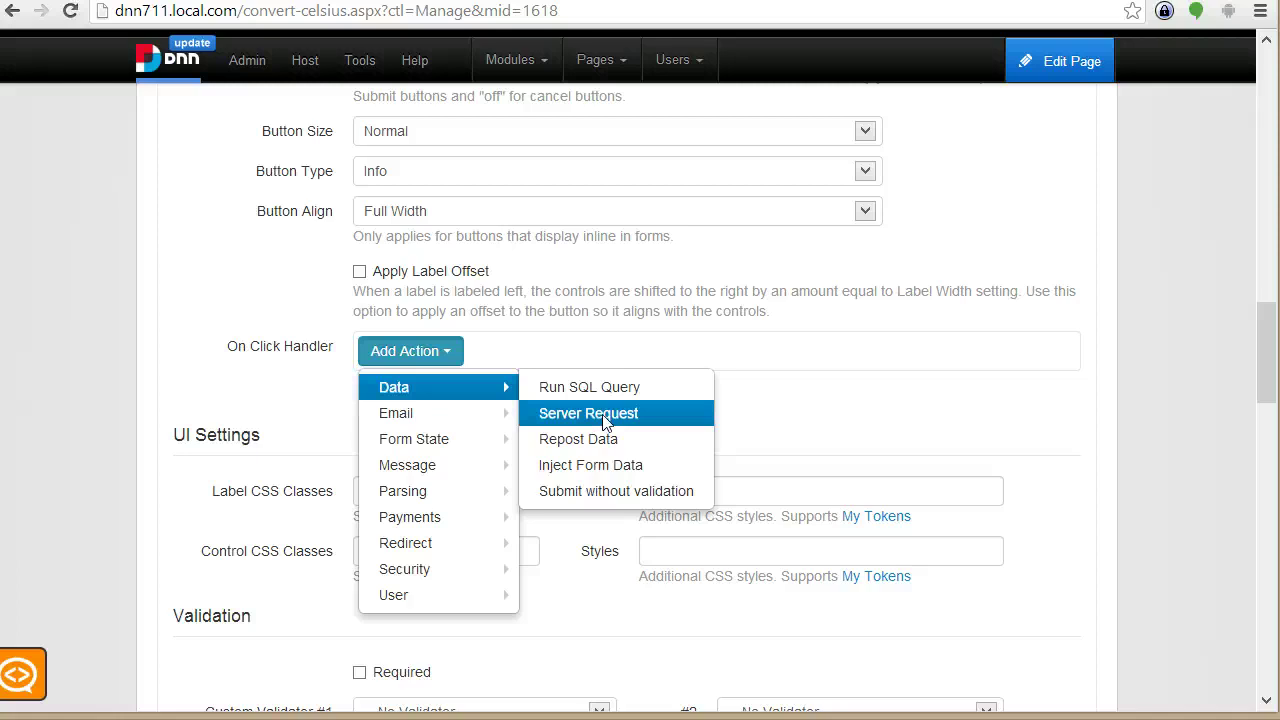
scroll(609, 420, "down", 12)
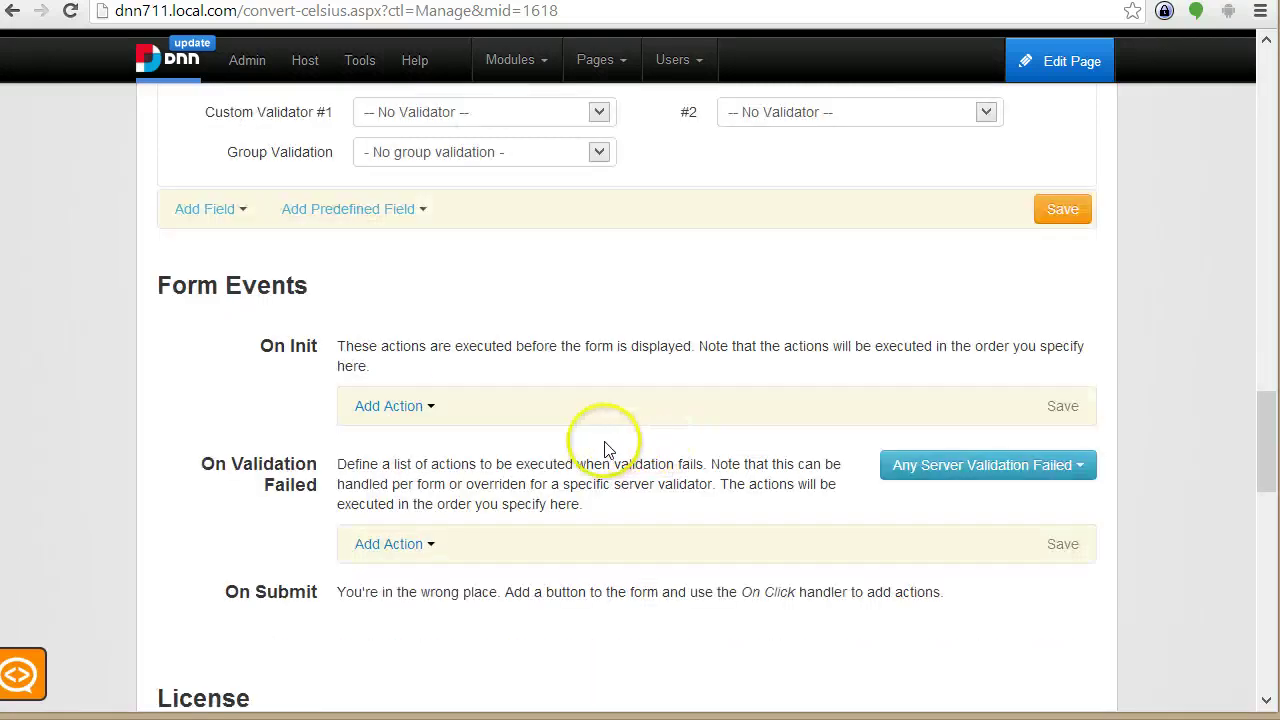
scroll(519, 484, "down", 6)
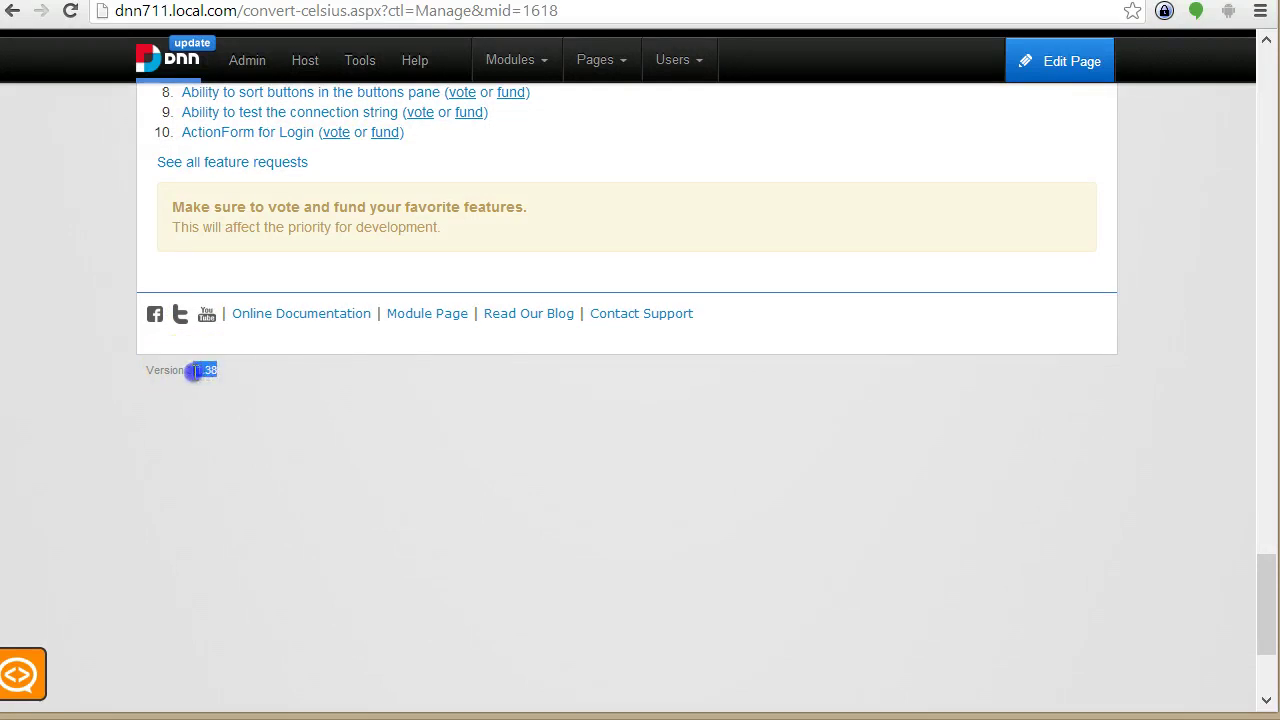
left_click(217, 371)
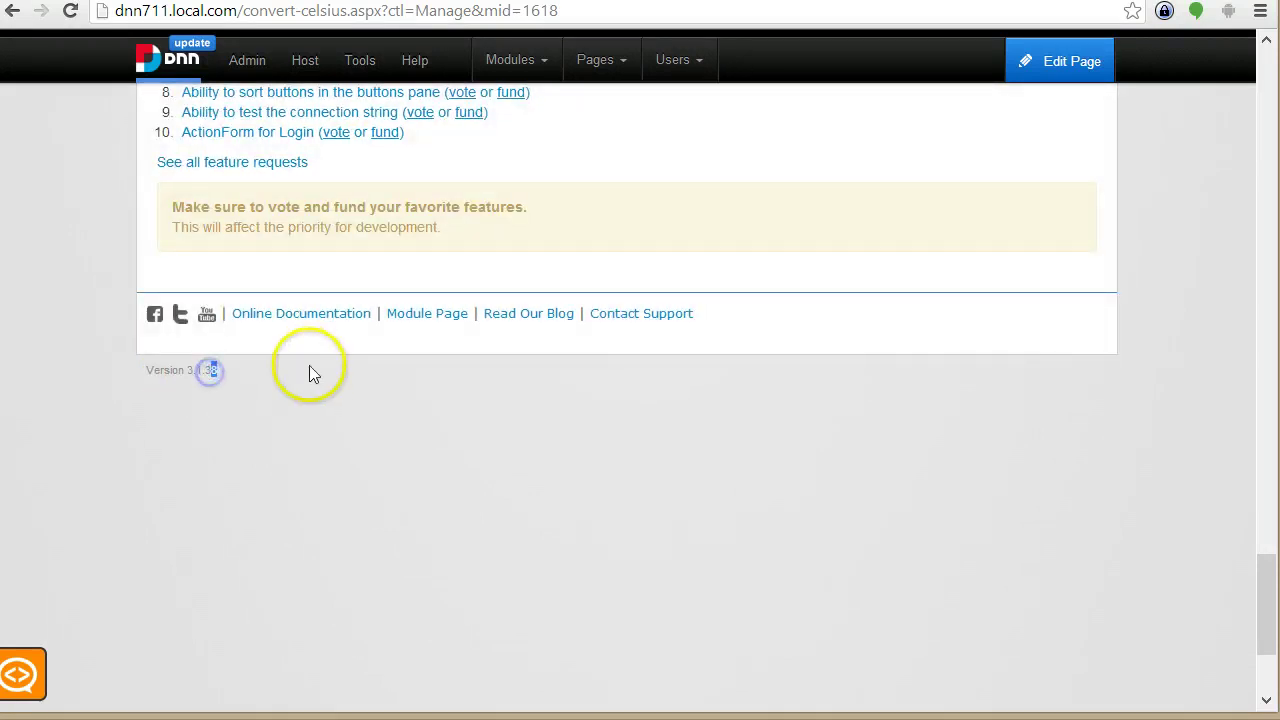
scroll(477, 460, "up", 15)
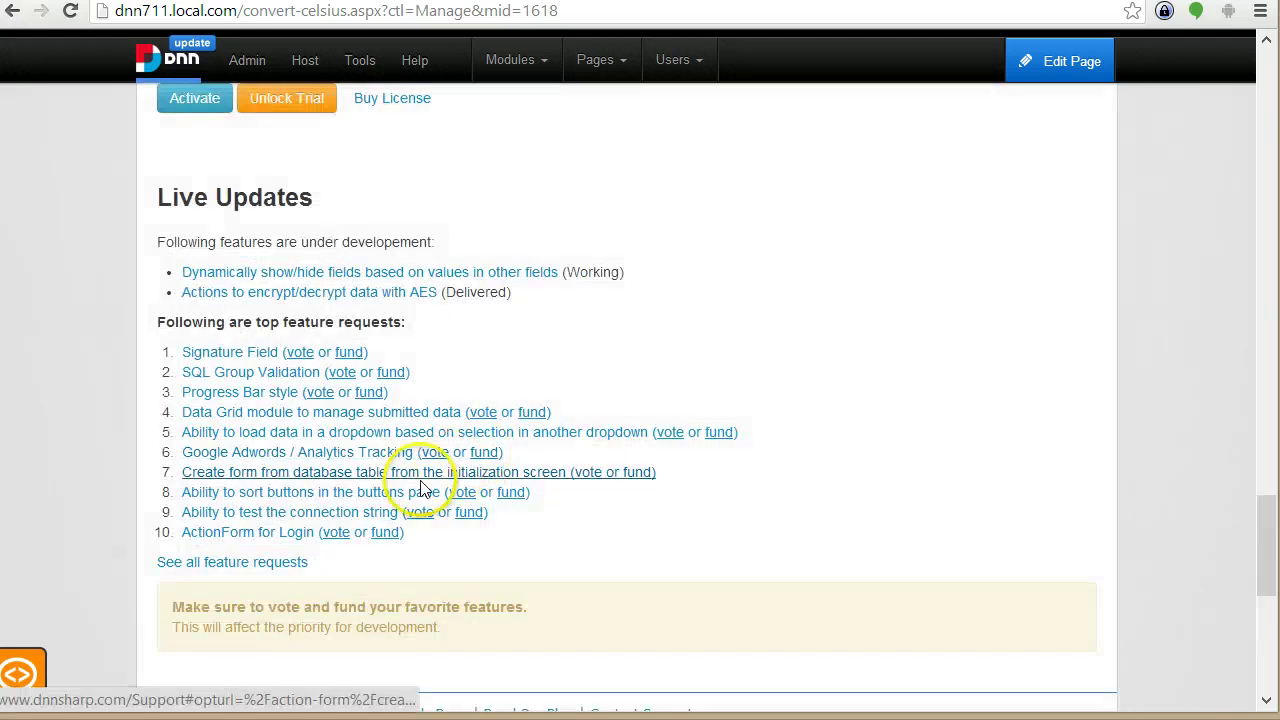
scroll(600, 371, "down", 2)
mouse_move(481, 398)
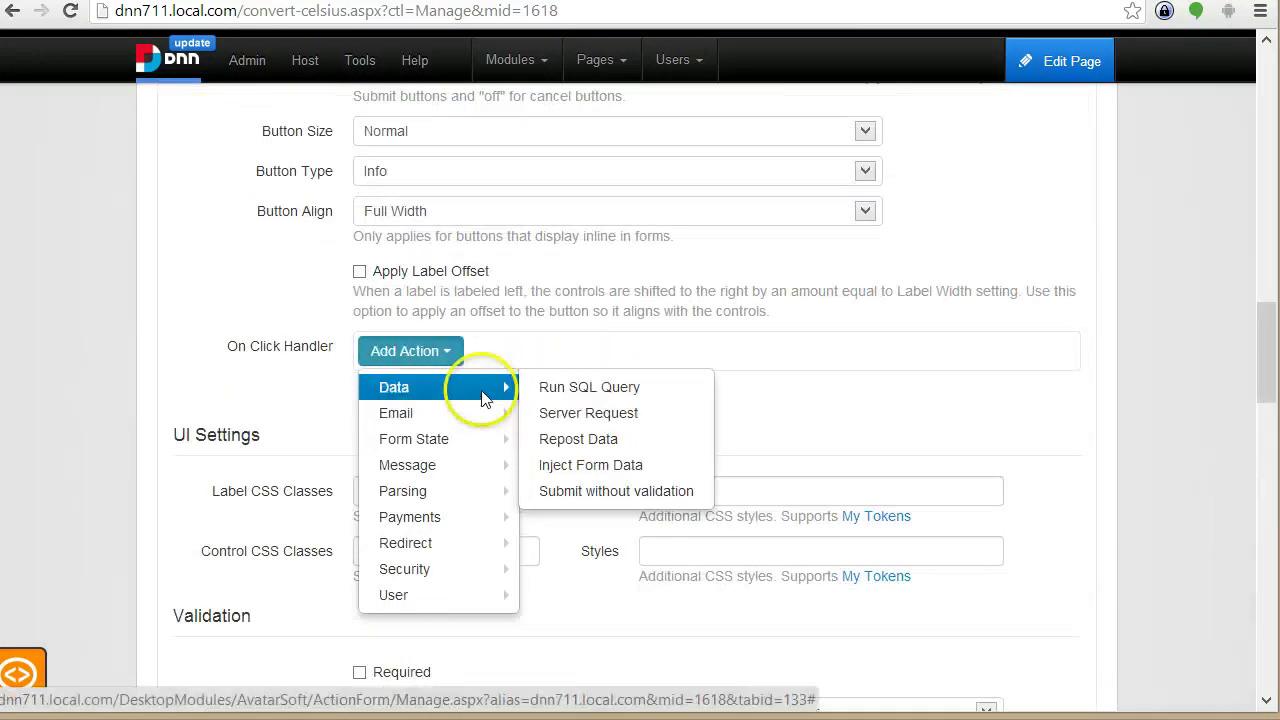
left_click(562, 413)
Step: Review the Server Request's Post Data and Output Token Name fields
scroll(395, 365, "down", 2)
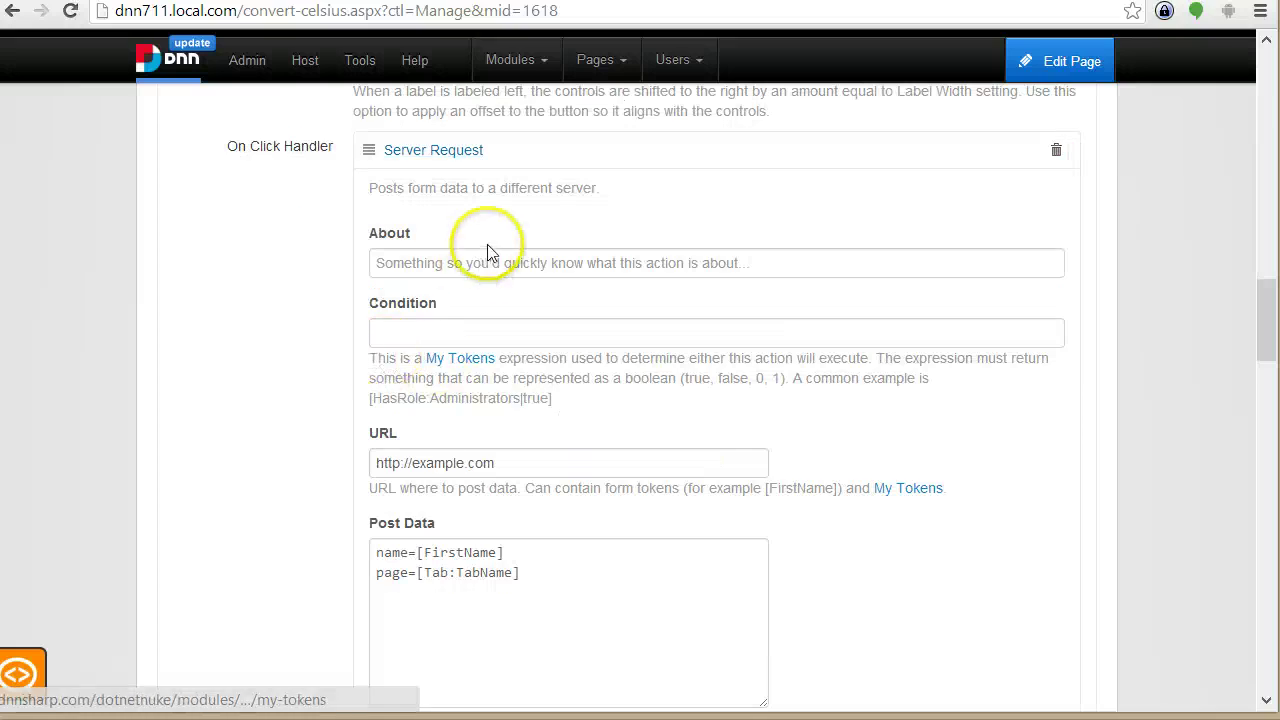
scroll(486, 251, "down", 2)
scroll(400, 250, "up", 1)
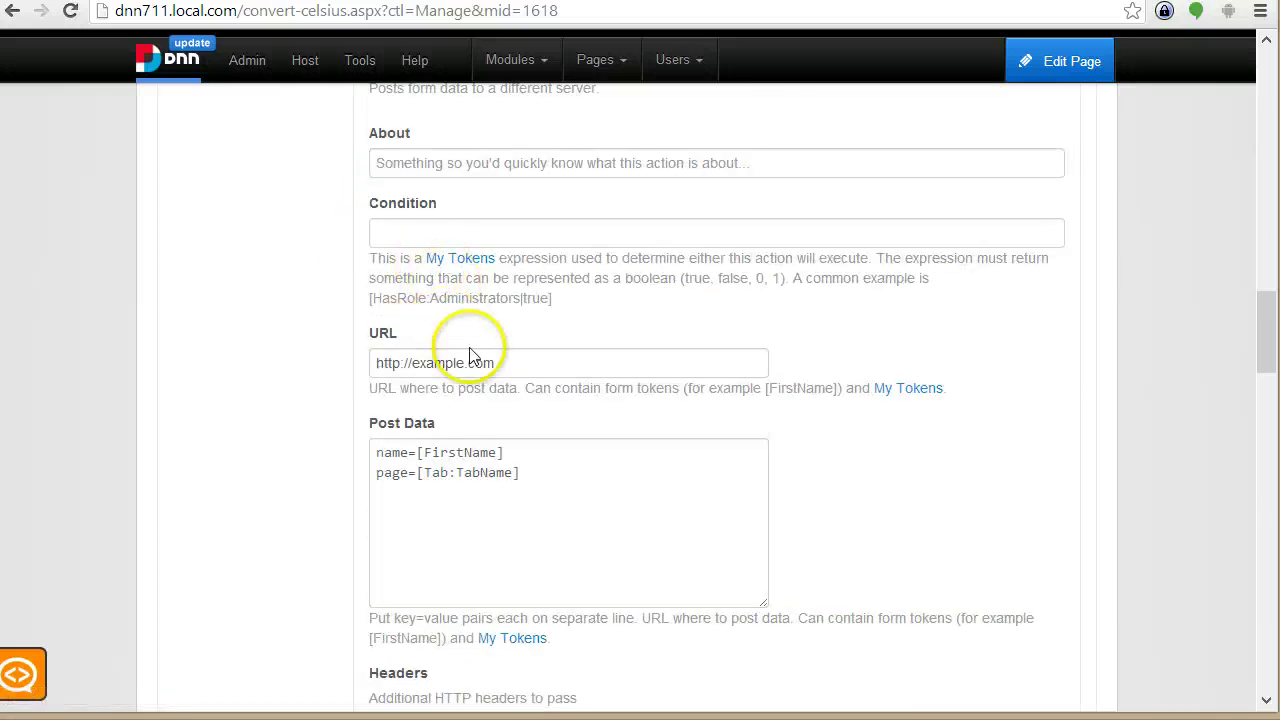
scroll(560, 380, "down", 2)
scroll(586, 380, "down", 1)
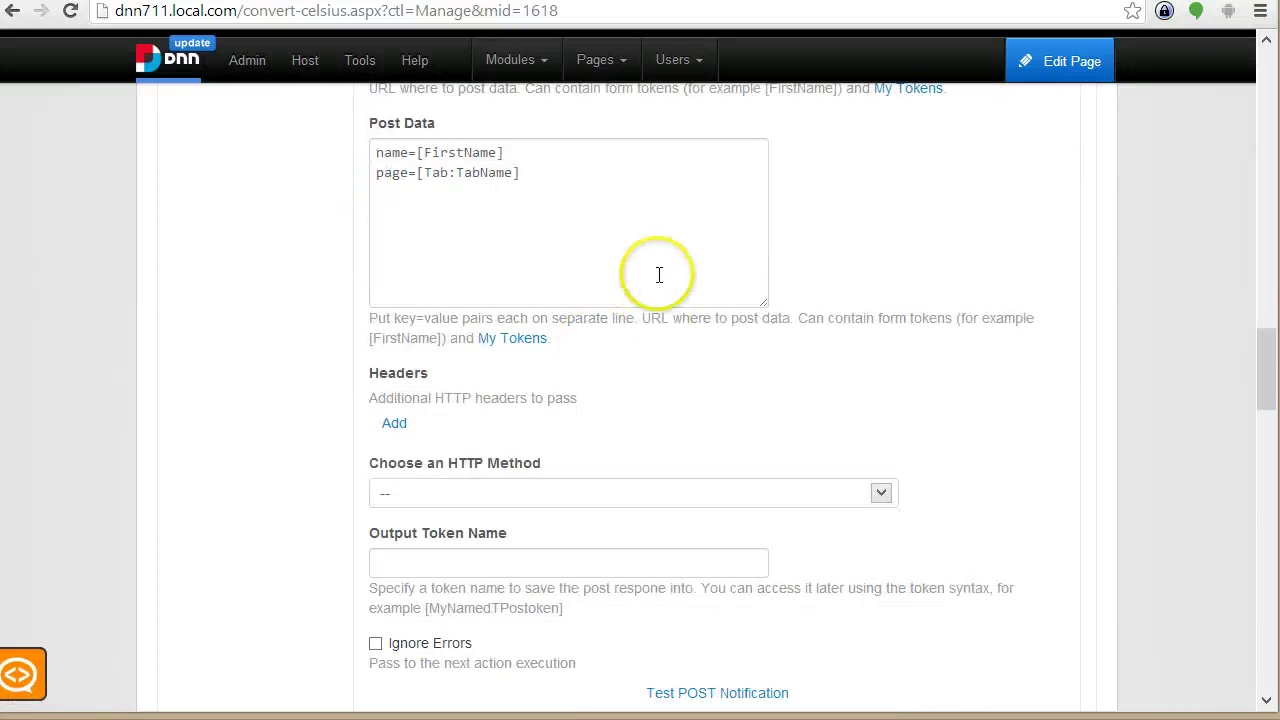
left_click(657, 266)
scroll(530, 250, "down", 1)
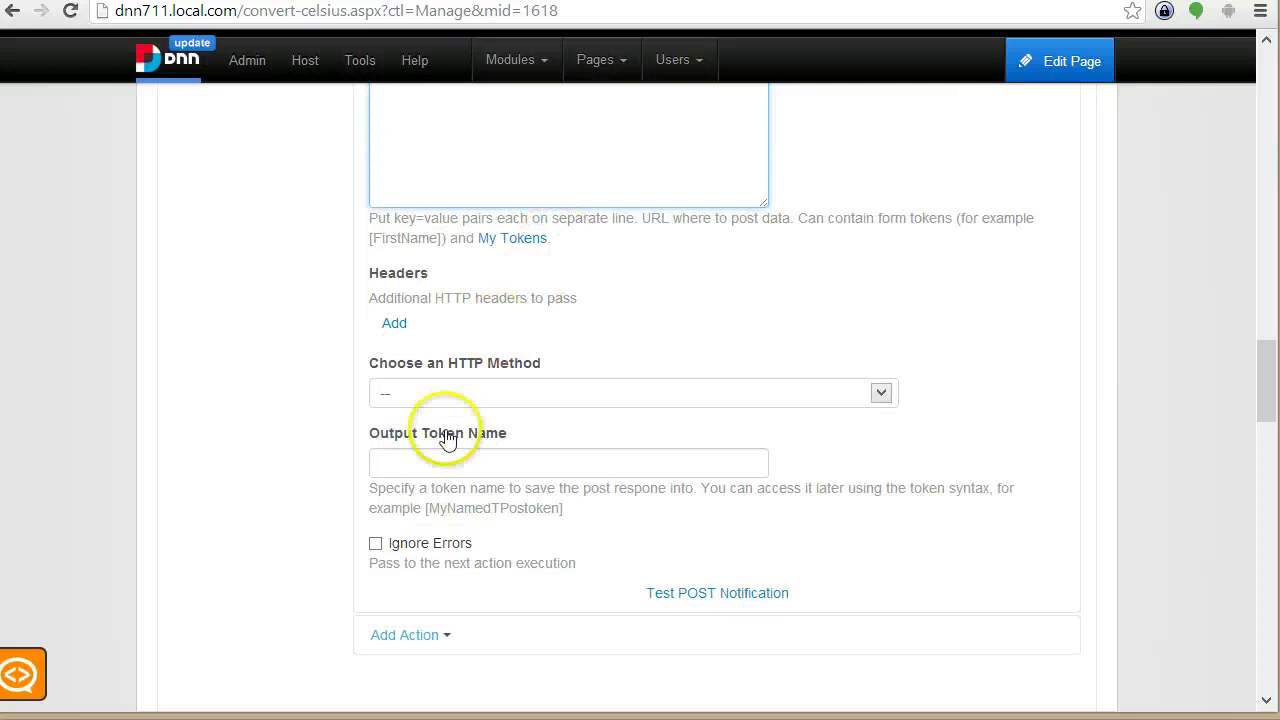
left_click(509, 459)
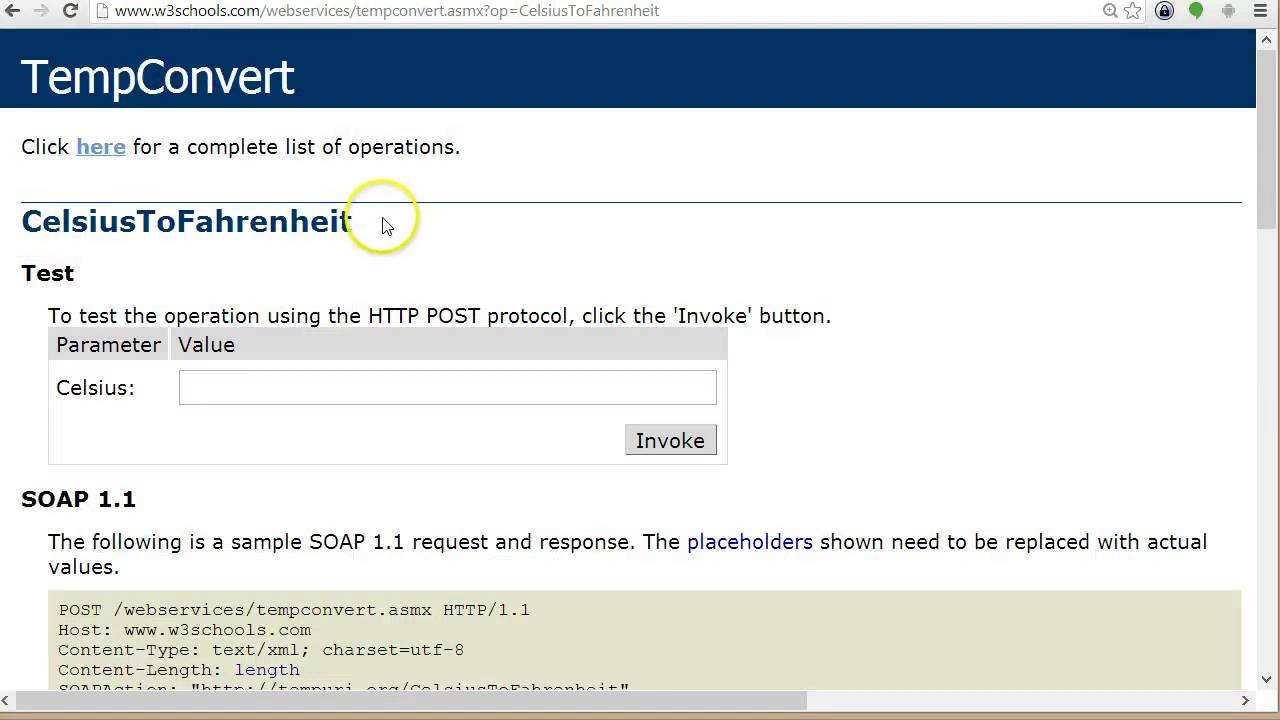
scroll(272, 340, "down", 3)
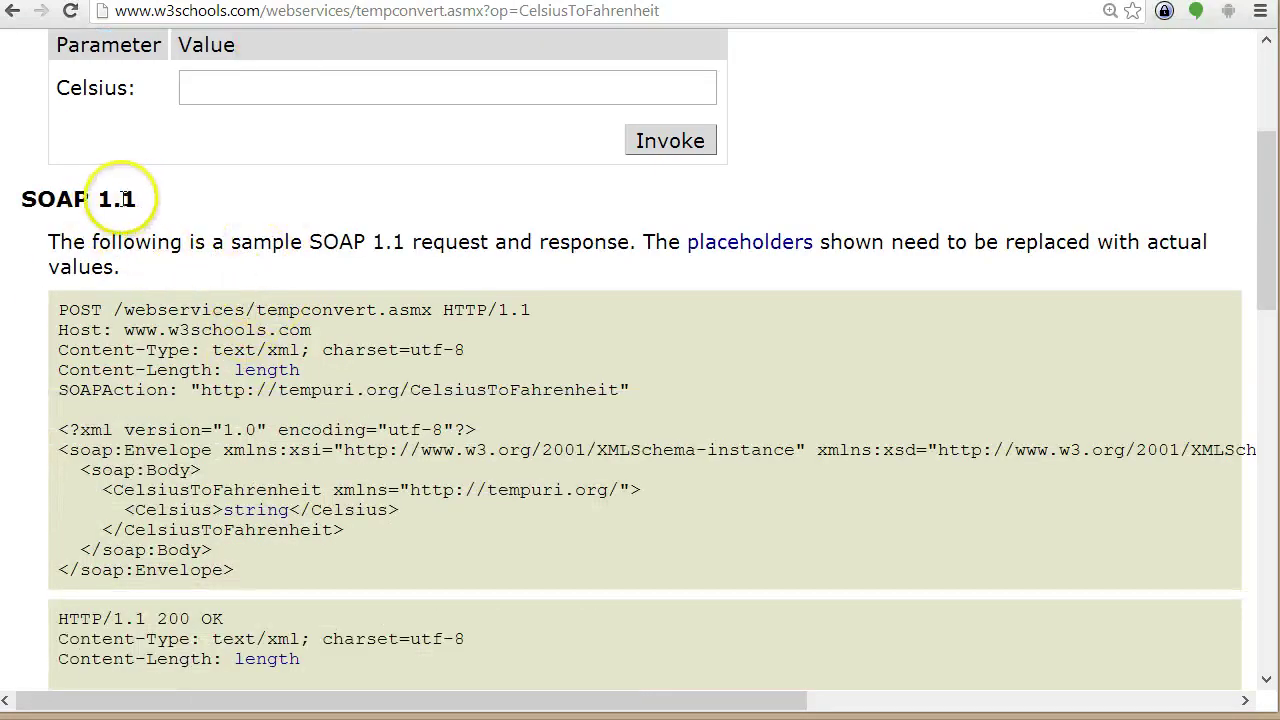
left_click(158, 200)
left_click_drag(158, 200, 23, 229)
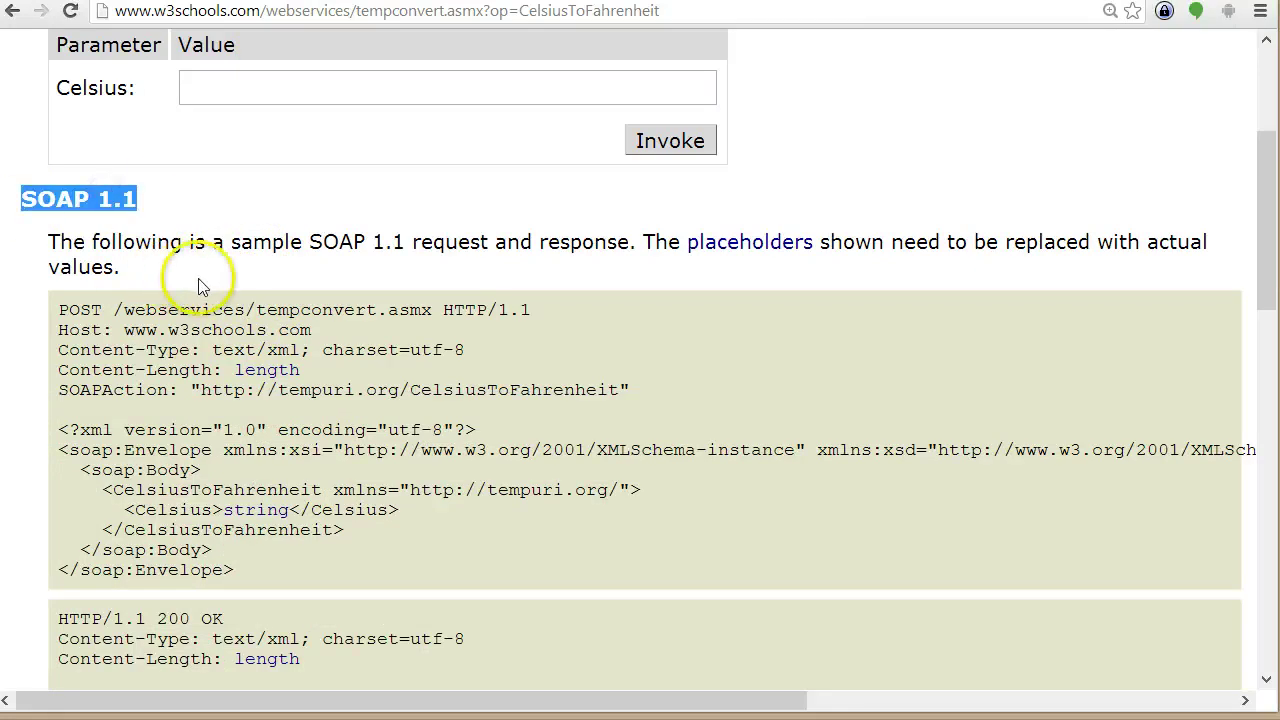
scroll(197, 270, "down", 4)
left_click_drag(176, 492, 38, 485)
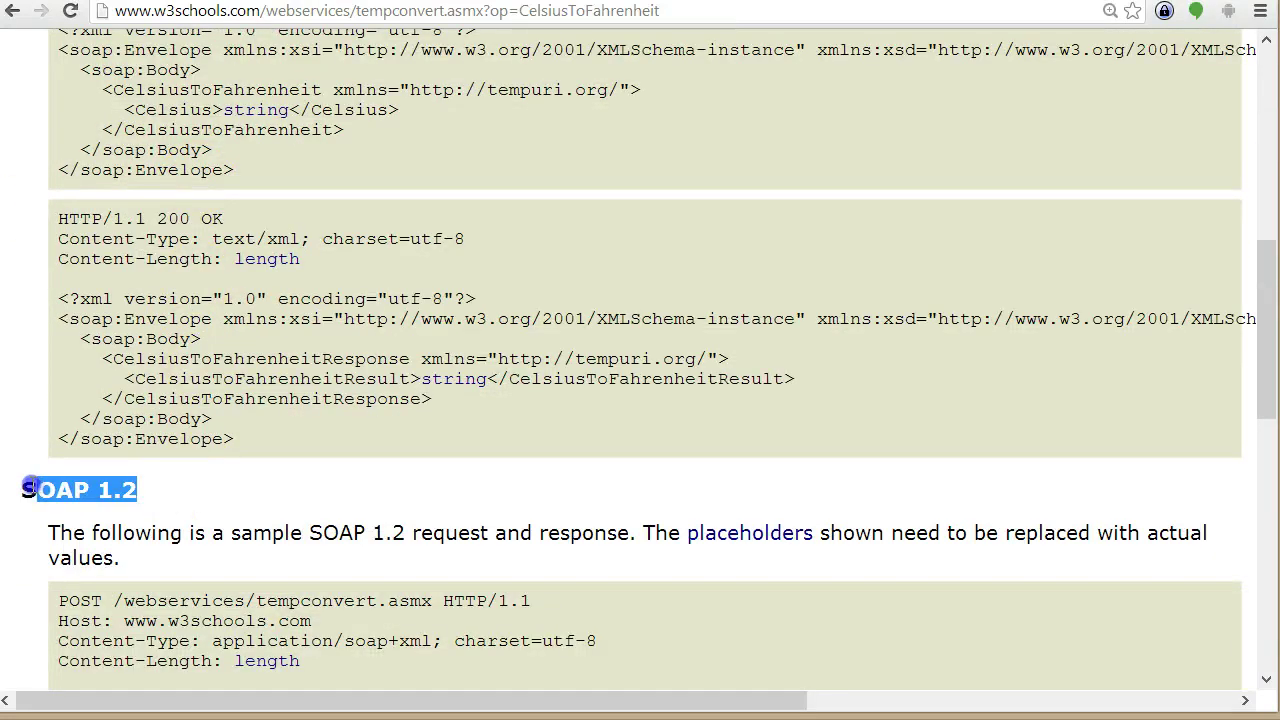
scroll(171, 514, "up", 3)
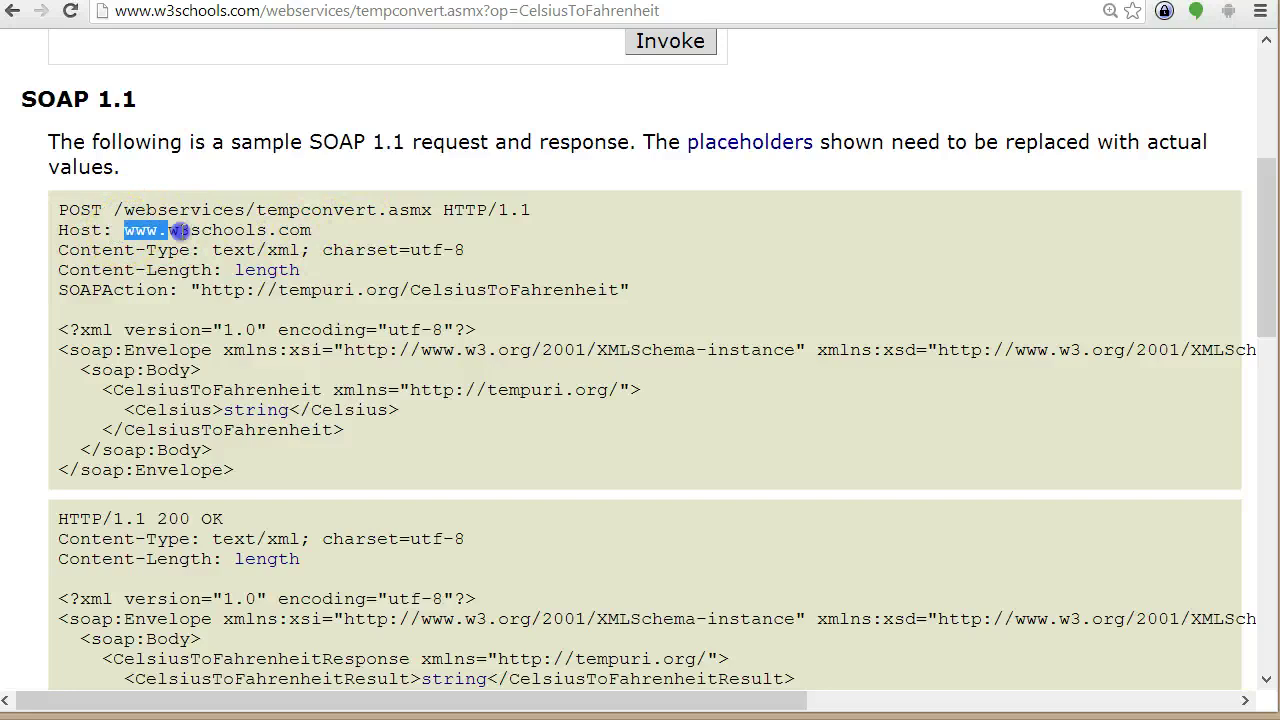
left_click_drag(114, 210, 398, 208)
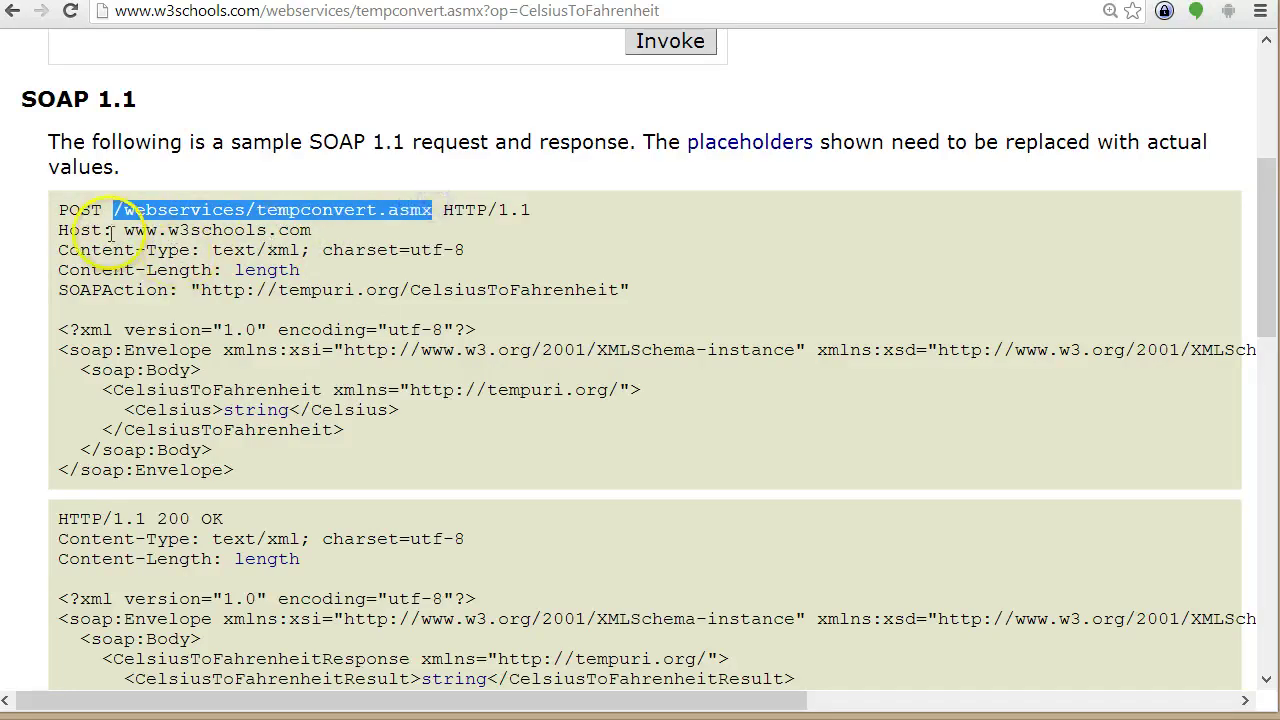
left_click_drag(121, 231, 313, 234)
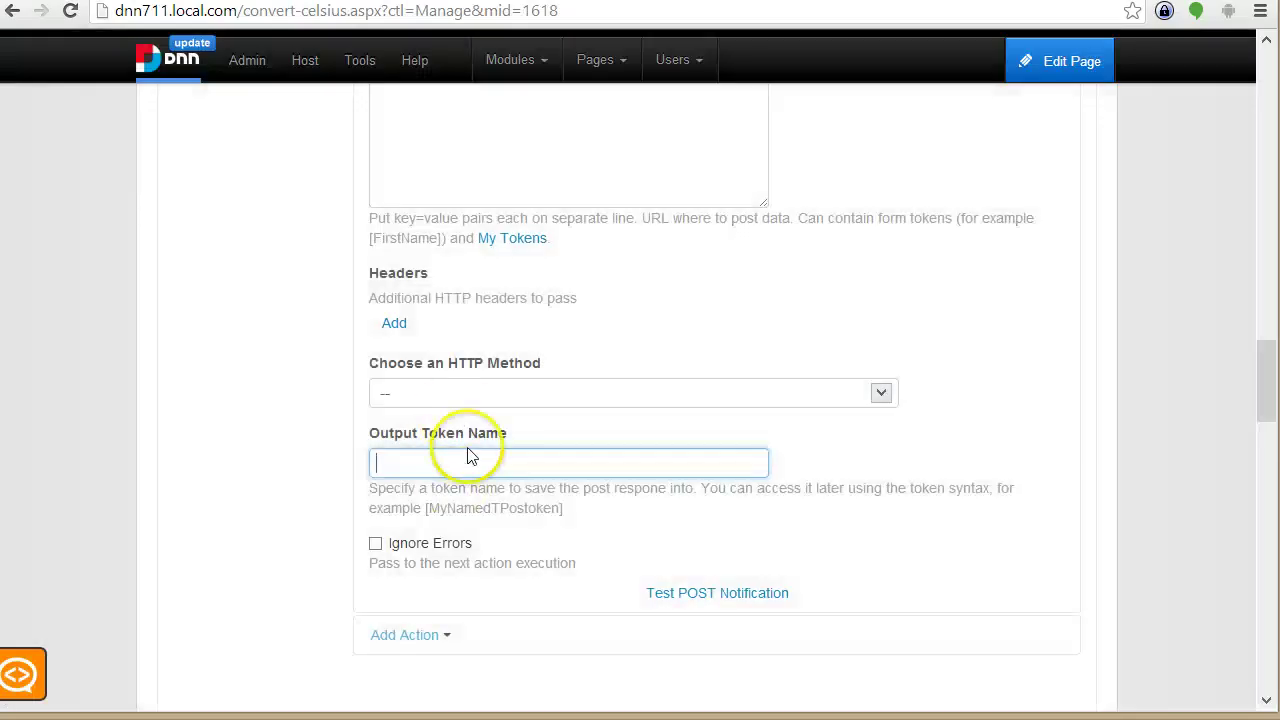
scroll(471, 451, "up", 4)
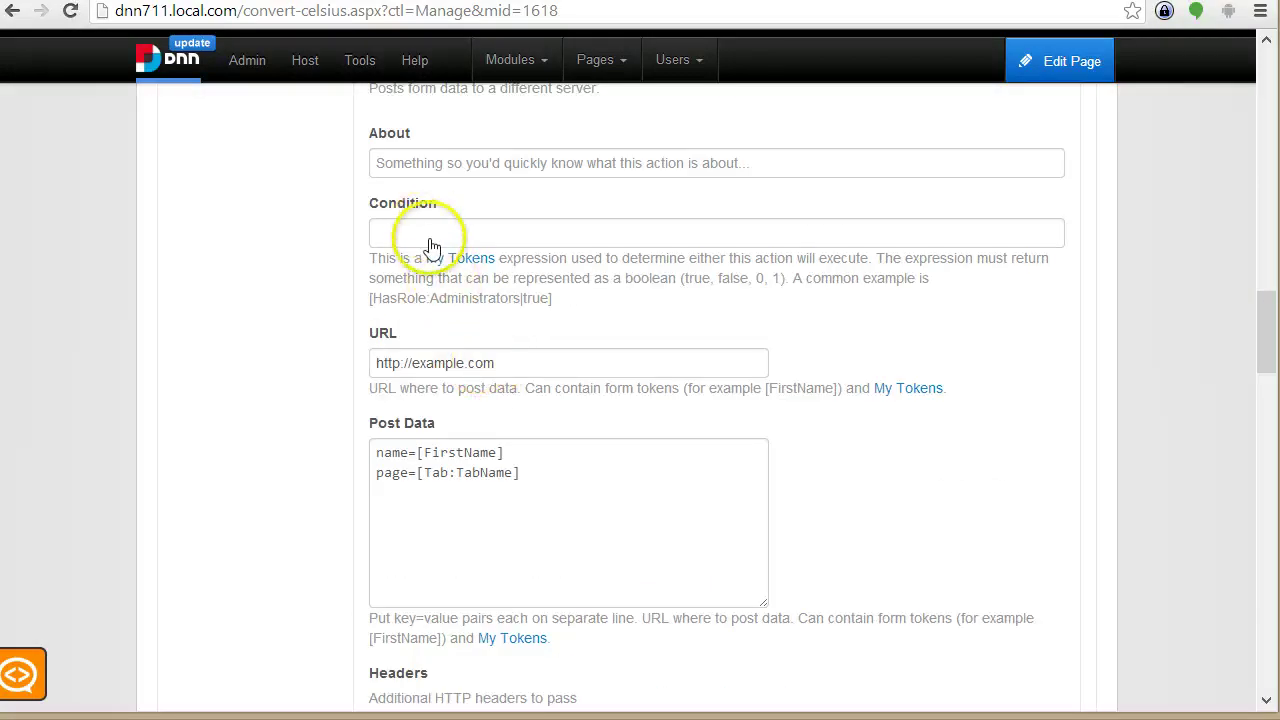
scroll(440, 272, "up", 2)
left_click_drag(482, 563, 197, 567)
type("www.w3schools.com")
type("://")
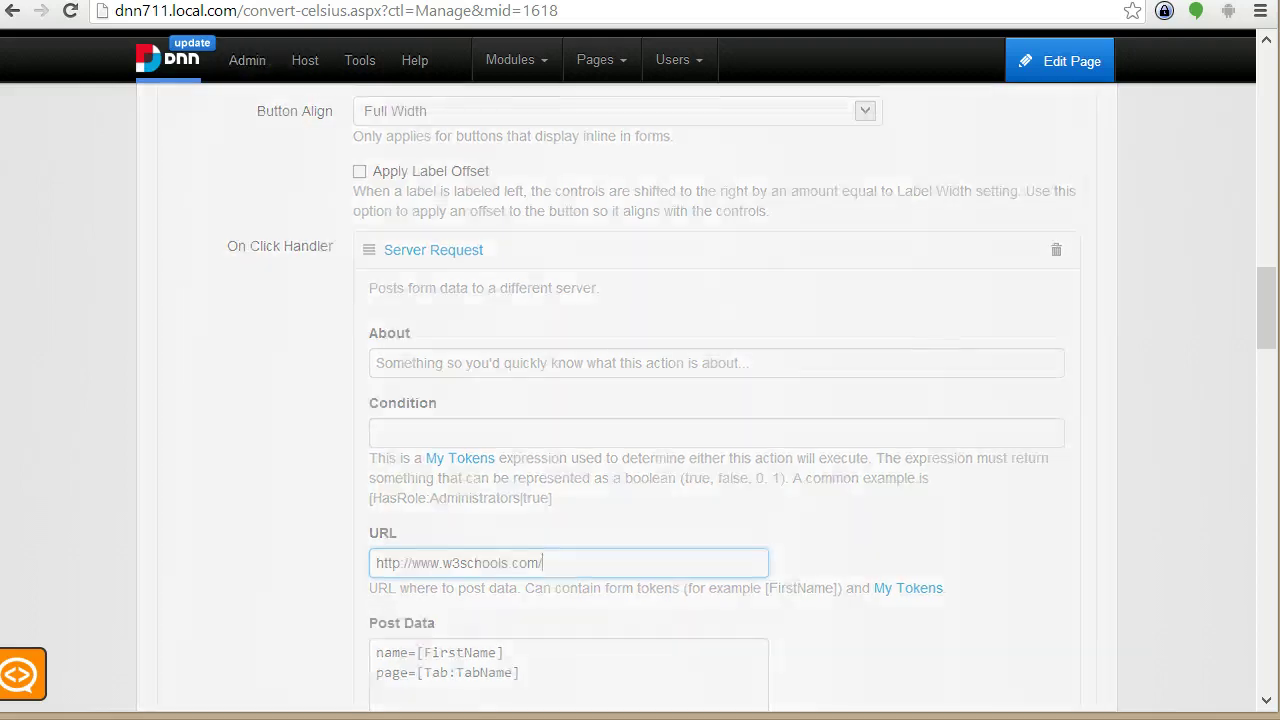
key("ctrl+Tab")
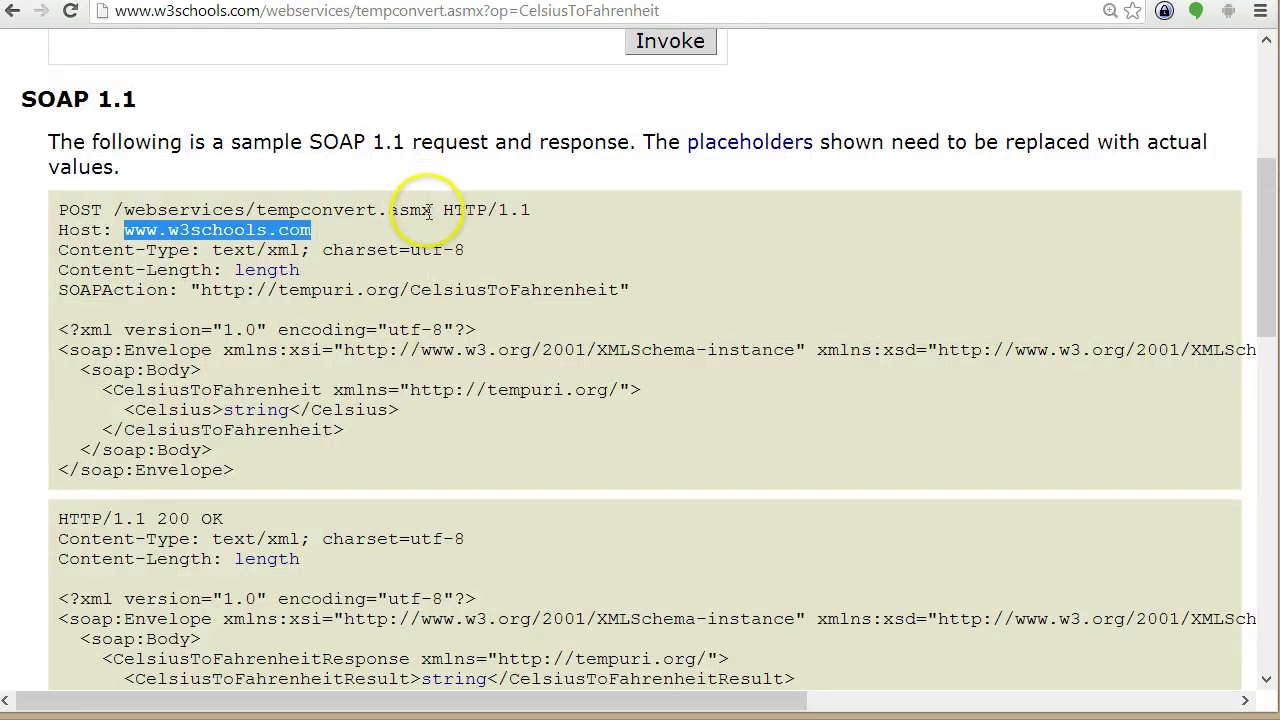
left_click_drag(430, 211, 116, 204)
key("ctrl+c")
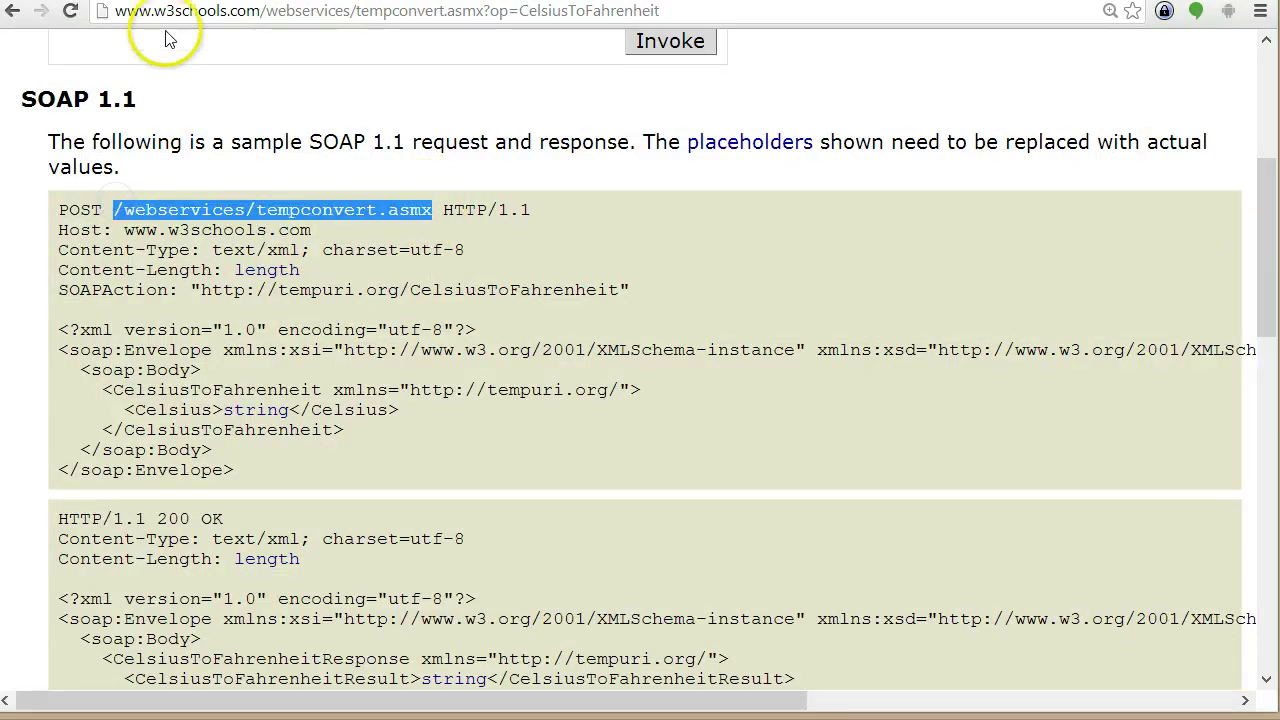
key("ctrl+Tab")
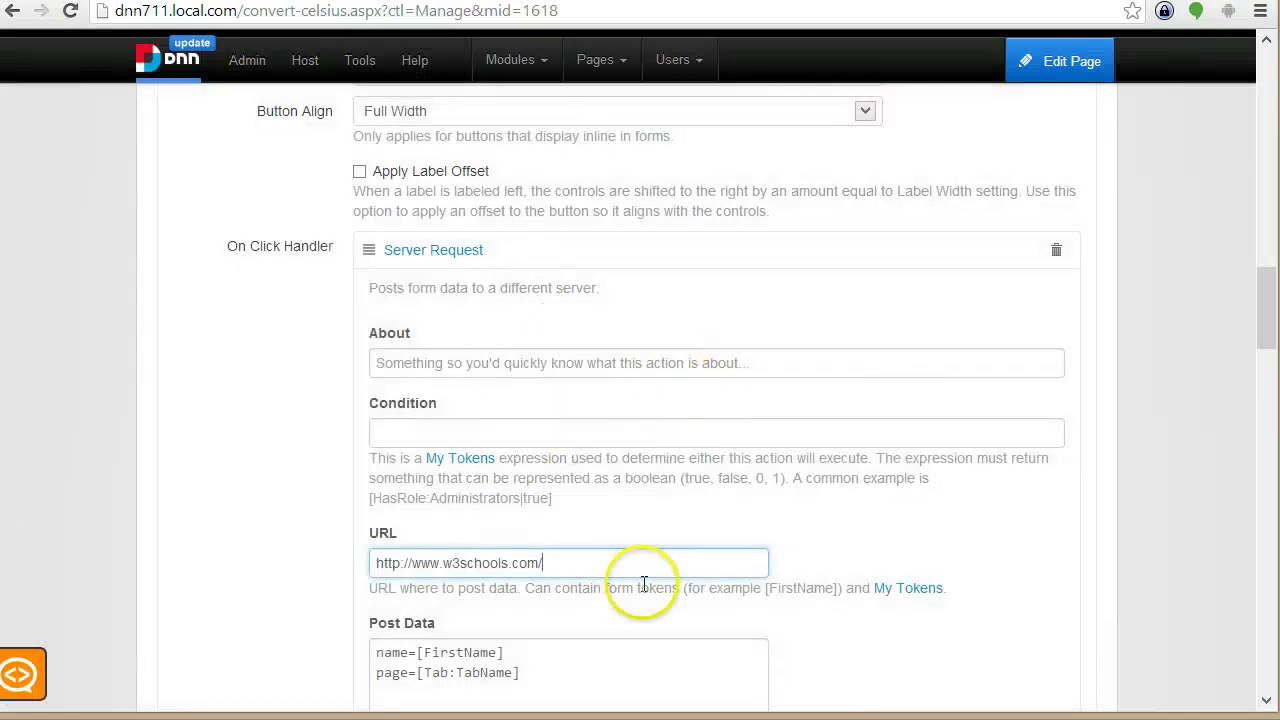
key("ctrl+v")
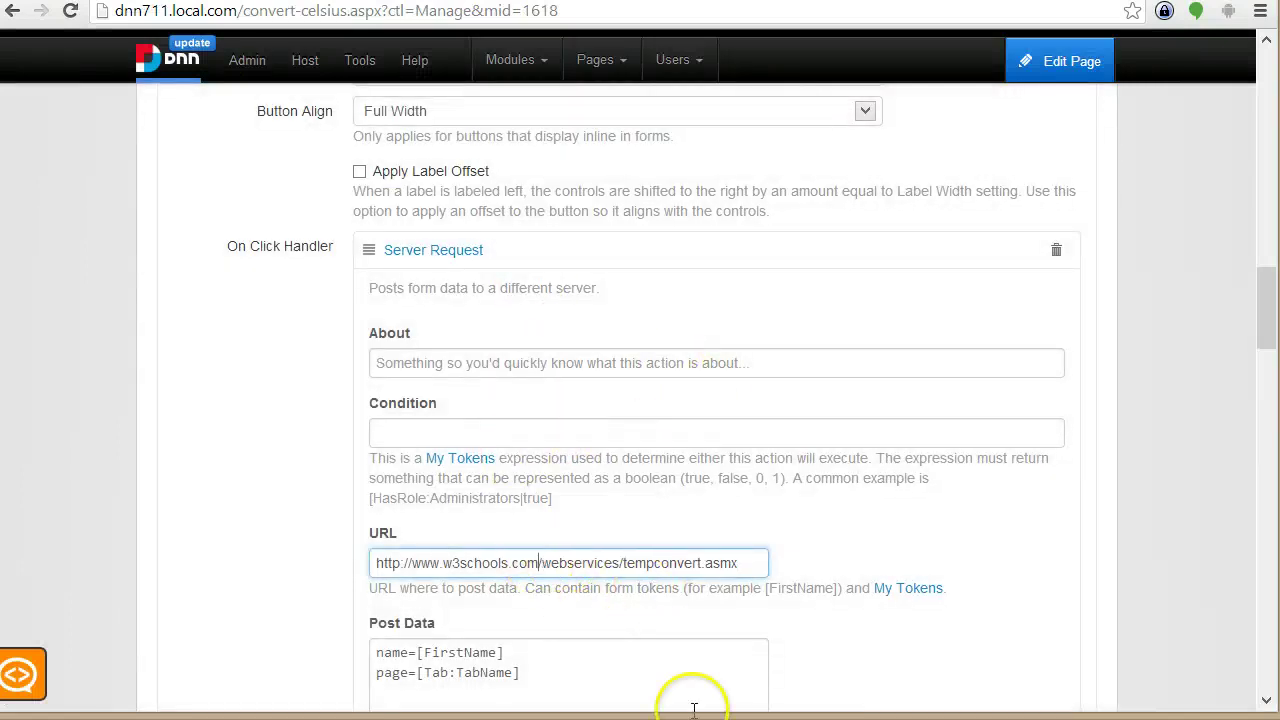
Step: Replace the Post Data with the SOAP 1.1 CelsiusToFahrenheit envelope and enlarge the box
scroll(700, 560, "down", 1)
scroll(590, 510, "down", 2)
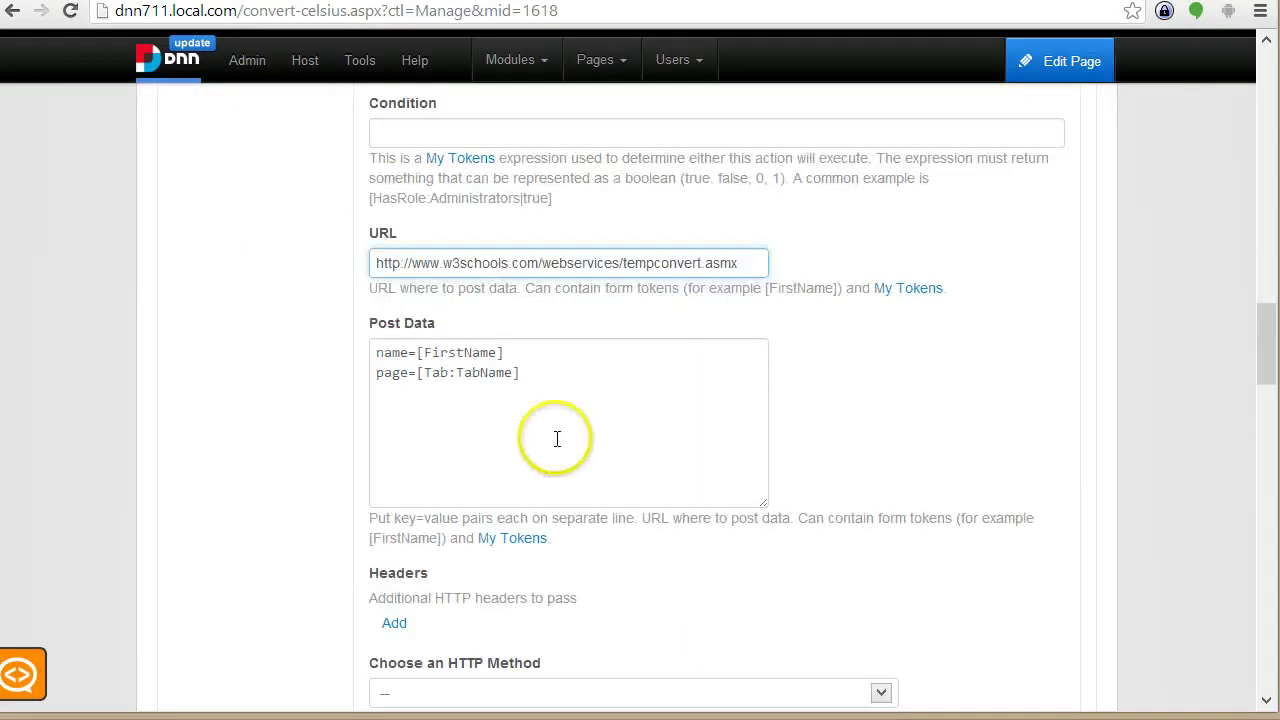
left_click(526, 373)
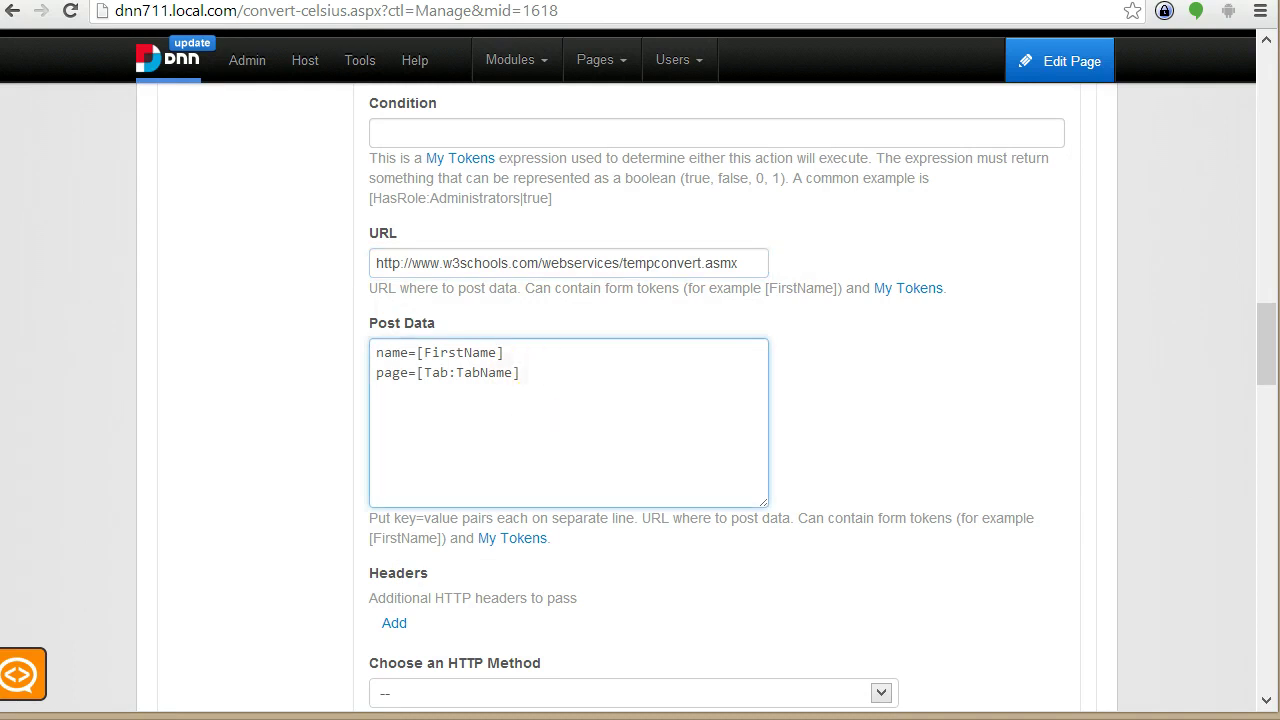
key("ctrl+Tab")
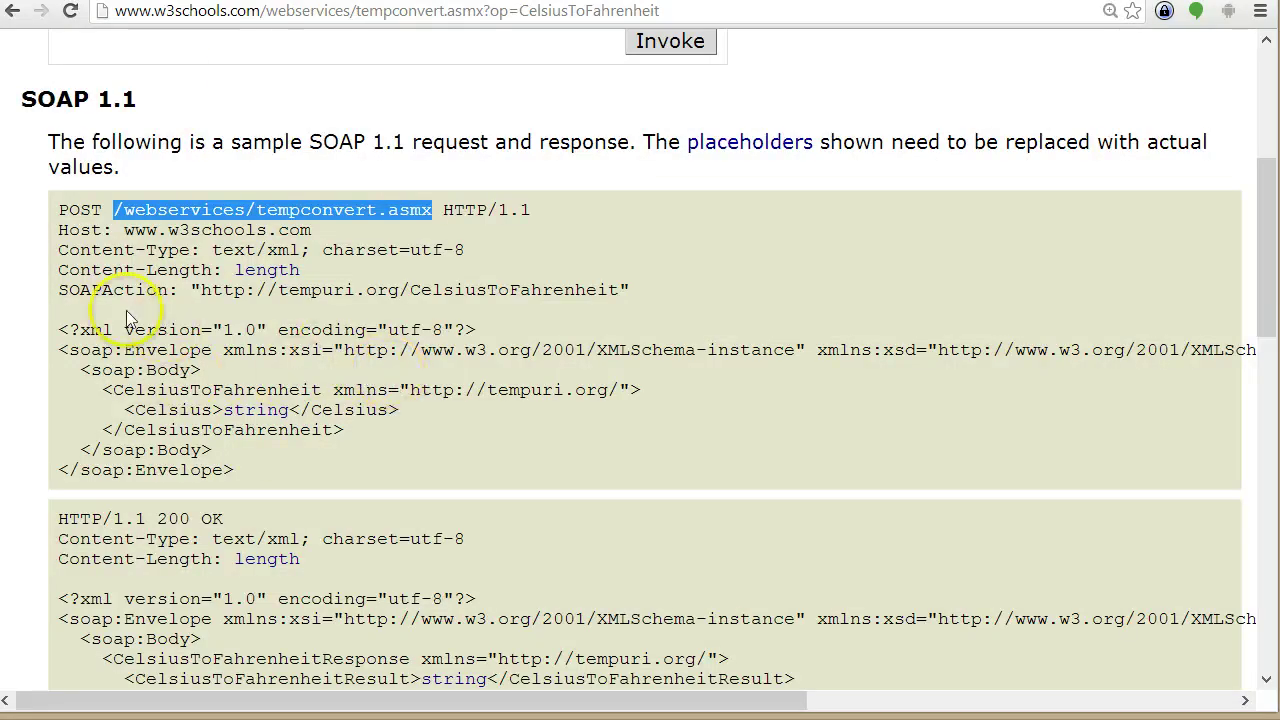
left_click_drag(288, 474, 45, 337)
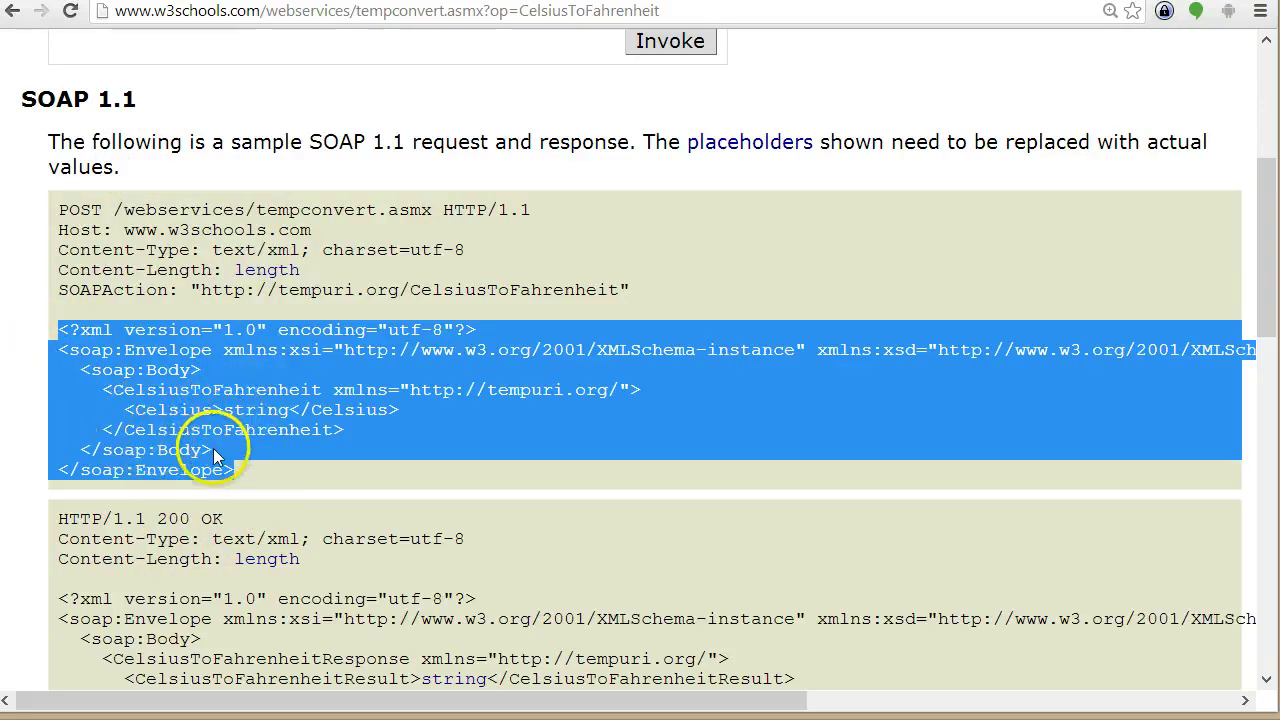
scroll(210, 500, "down", 1)
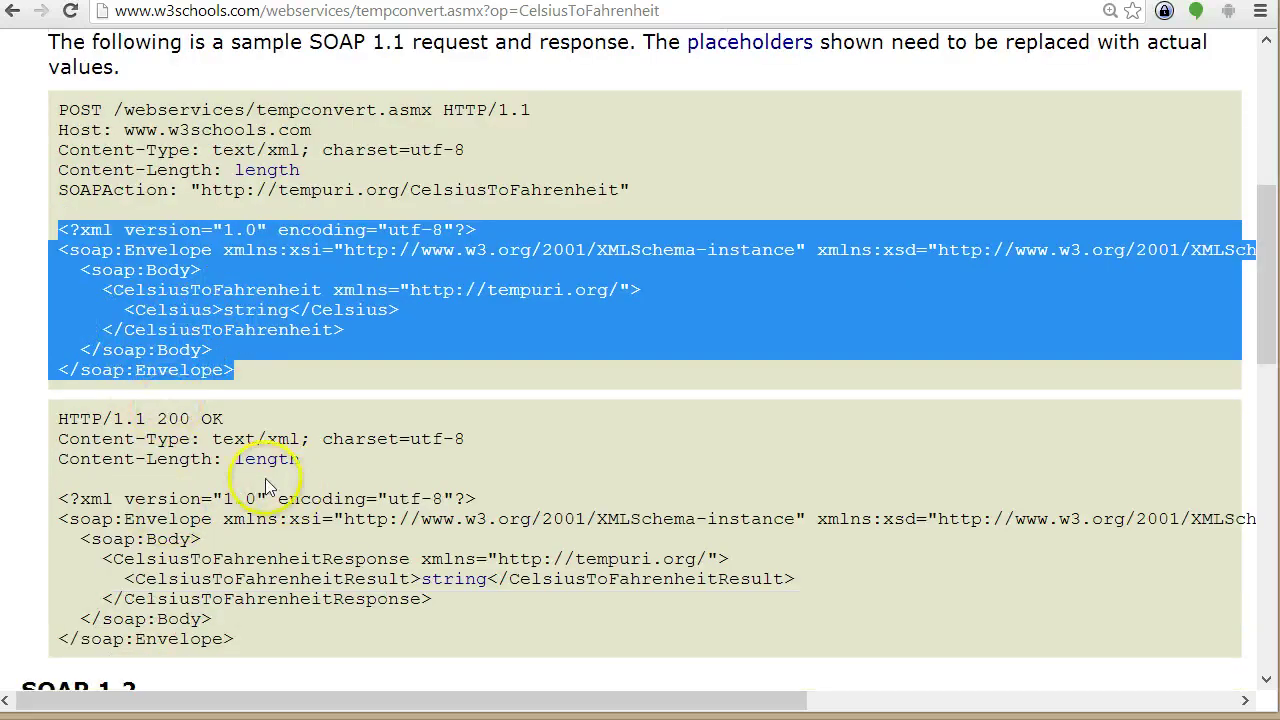
scroll(283, 548, "down", 1)
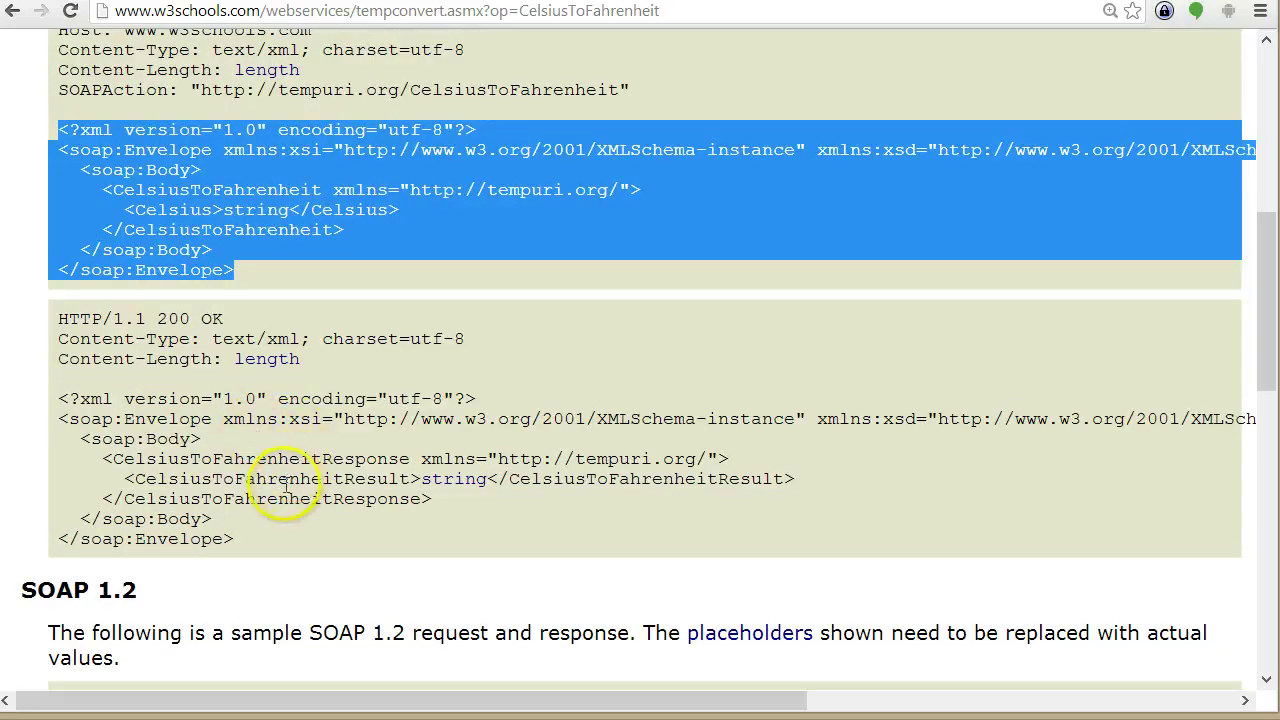
scroll(285, 487, "up", 2)
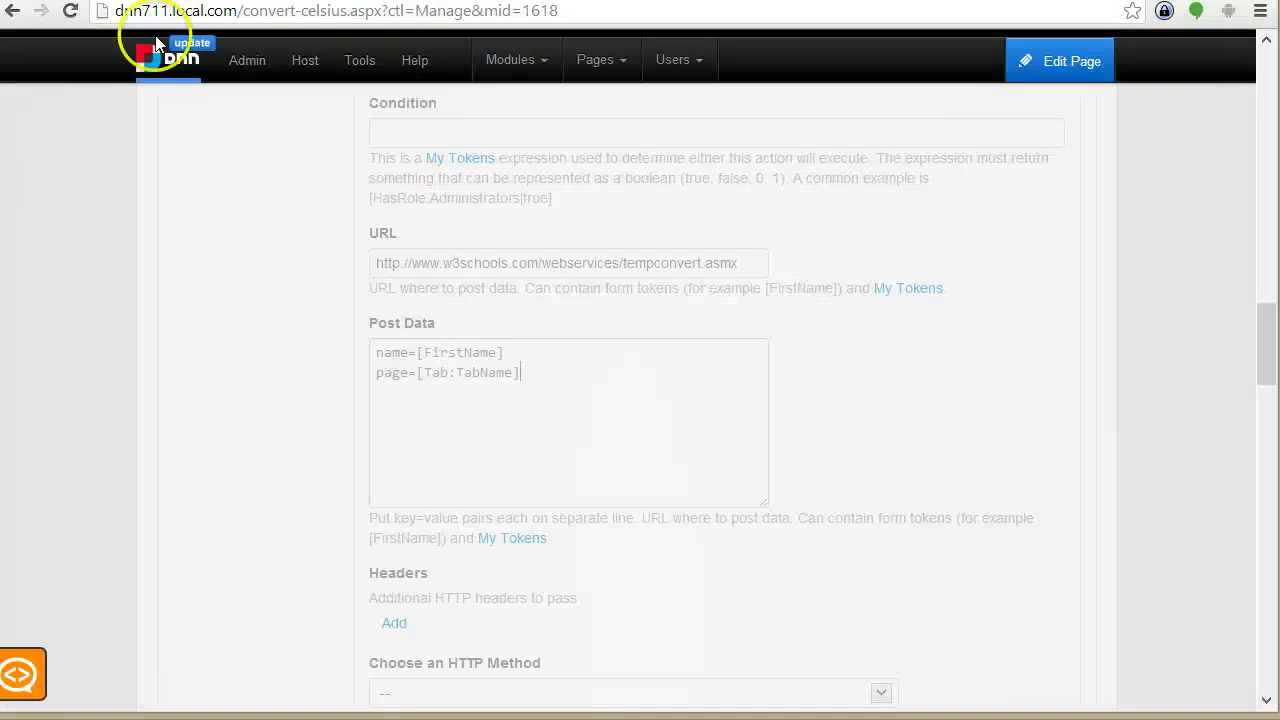
key("ctrl+a")
key("ctrl+v")
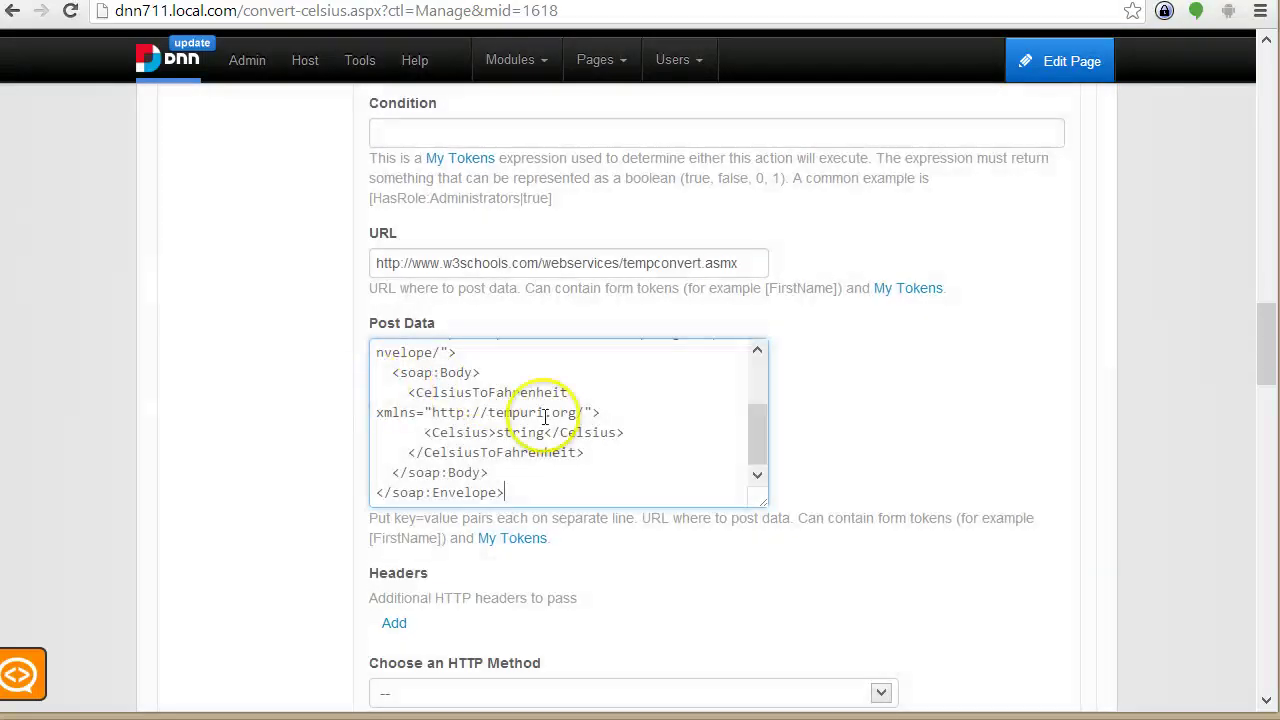
left_click_drag(787, 519, 1064, 597)
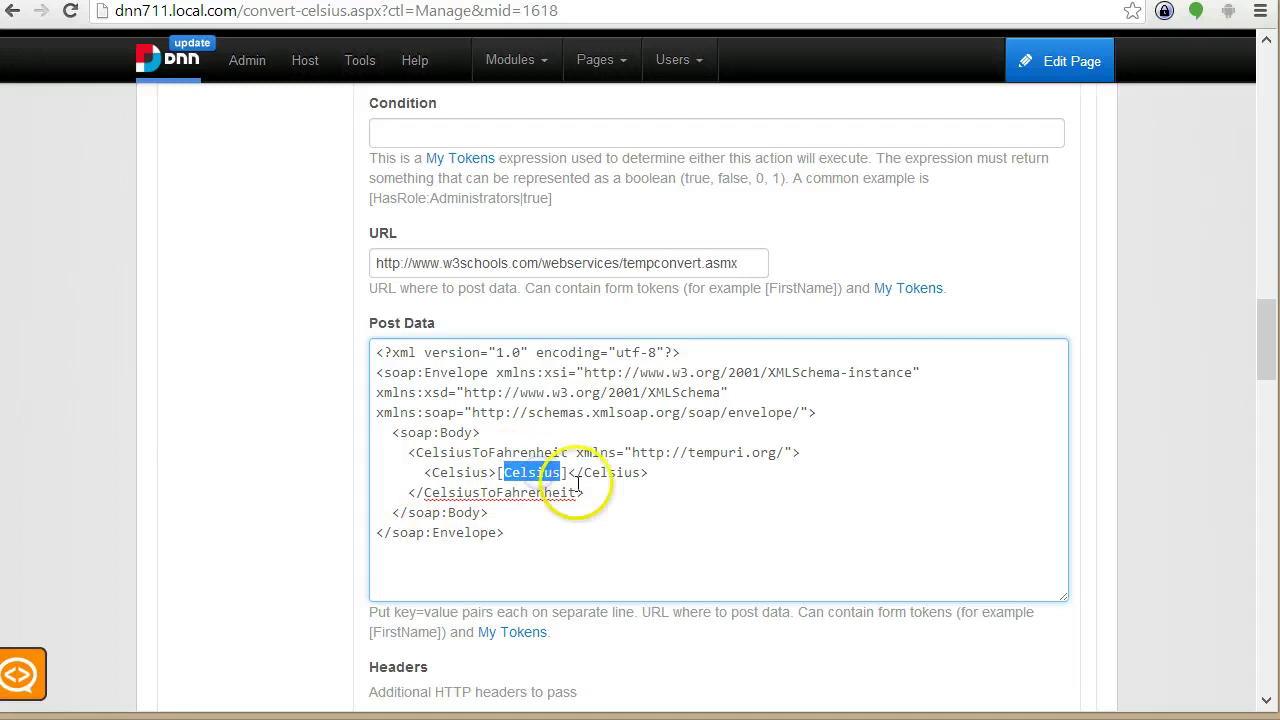
Step: Use the [Celsius] token as the envelope's Celsius value instead of 'string'
scroll(578, 483, "up", 12)
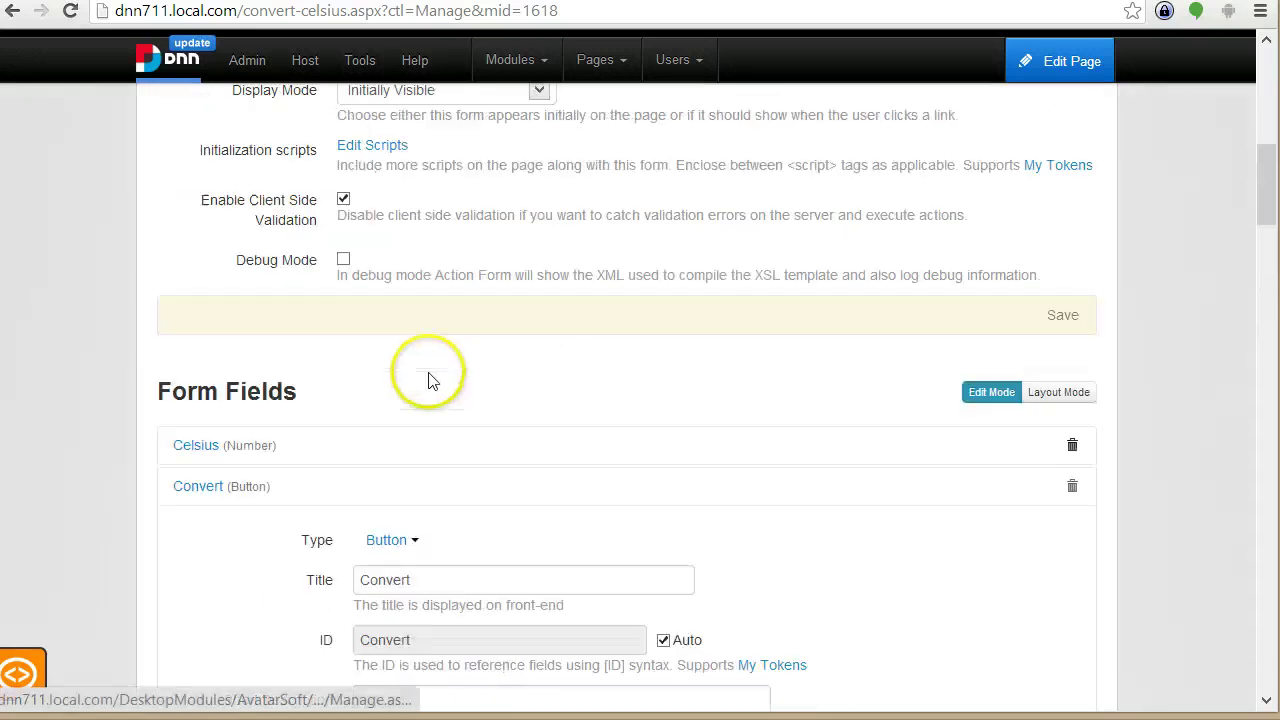
left_click(365, 452)
scroll(420, 460, "down", 1)
left_click_drag(434, 441, 252, 470)
left_click(363, 362)
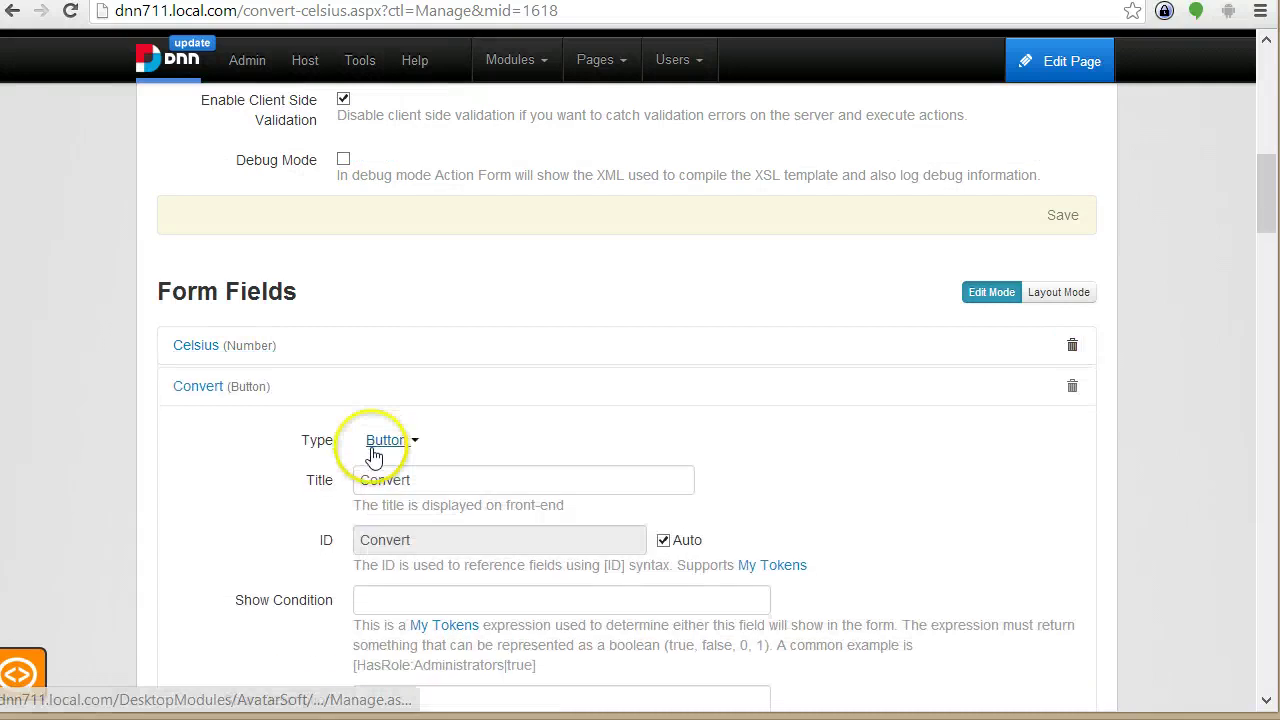
scroll(269, 457, "down", 7)
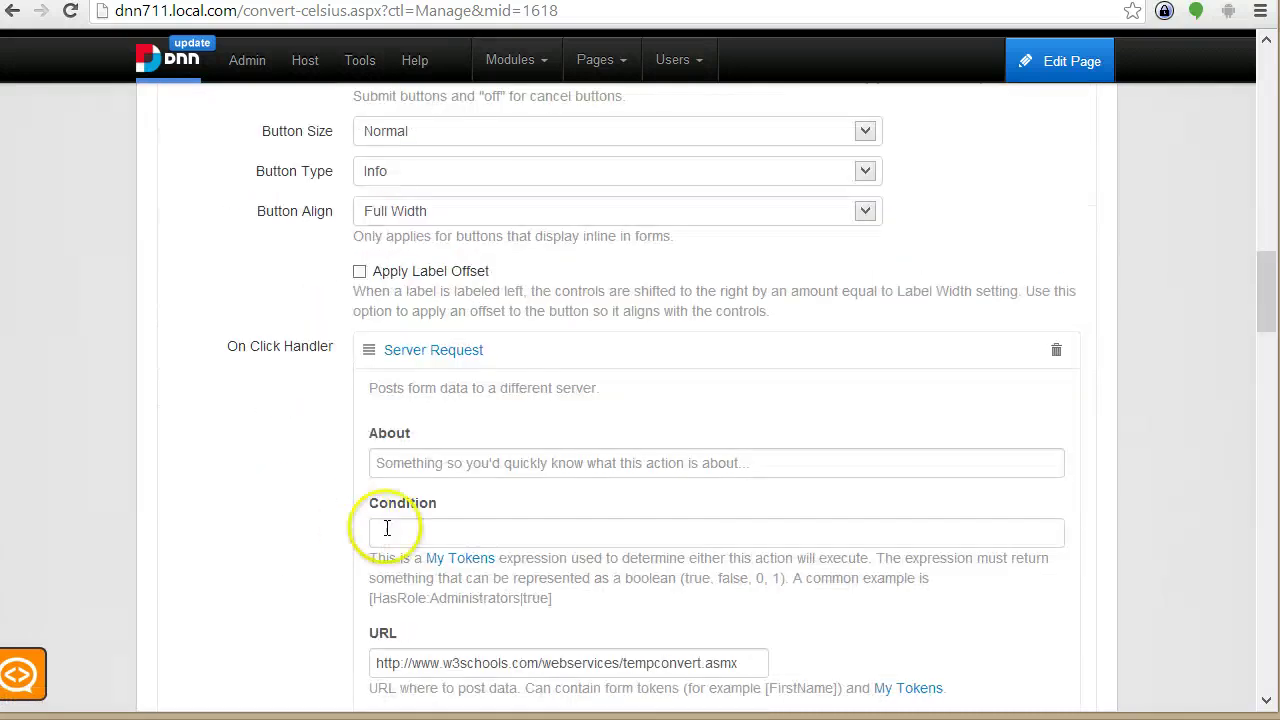
scroll(437, 563, "down", 3)
scroll(588, 530, "down", 1)
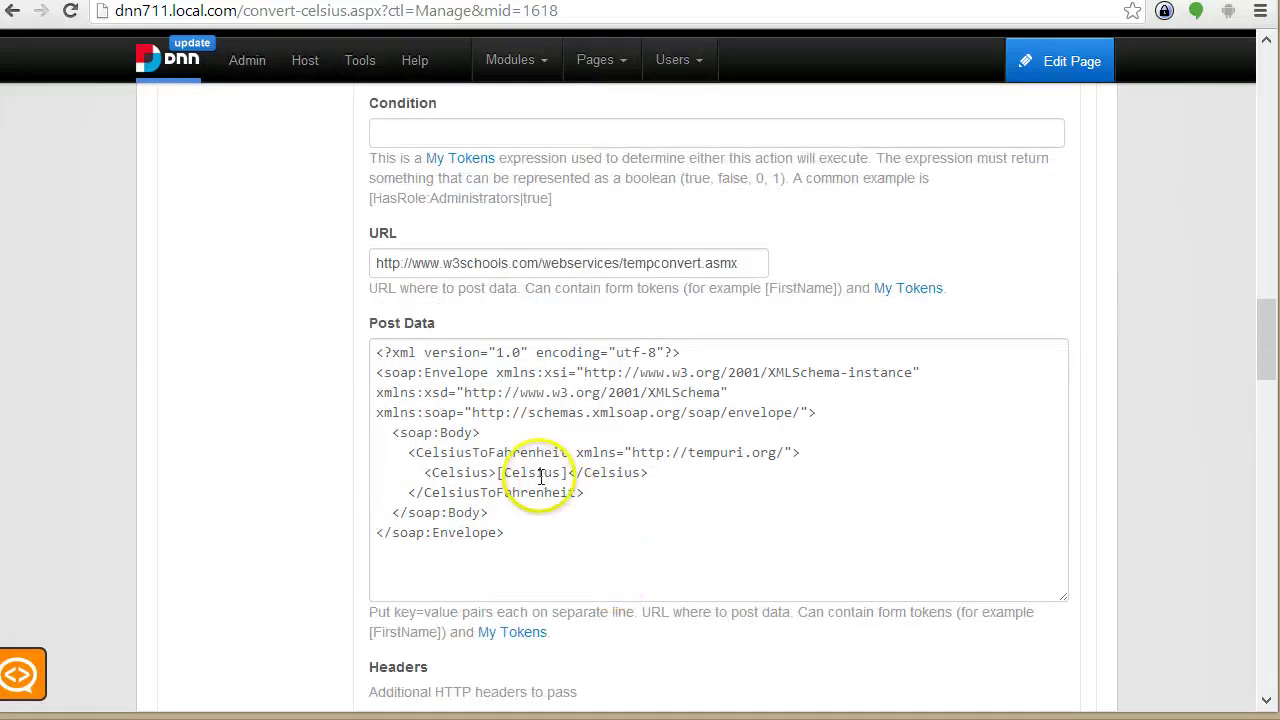
left_click(587, 539)
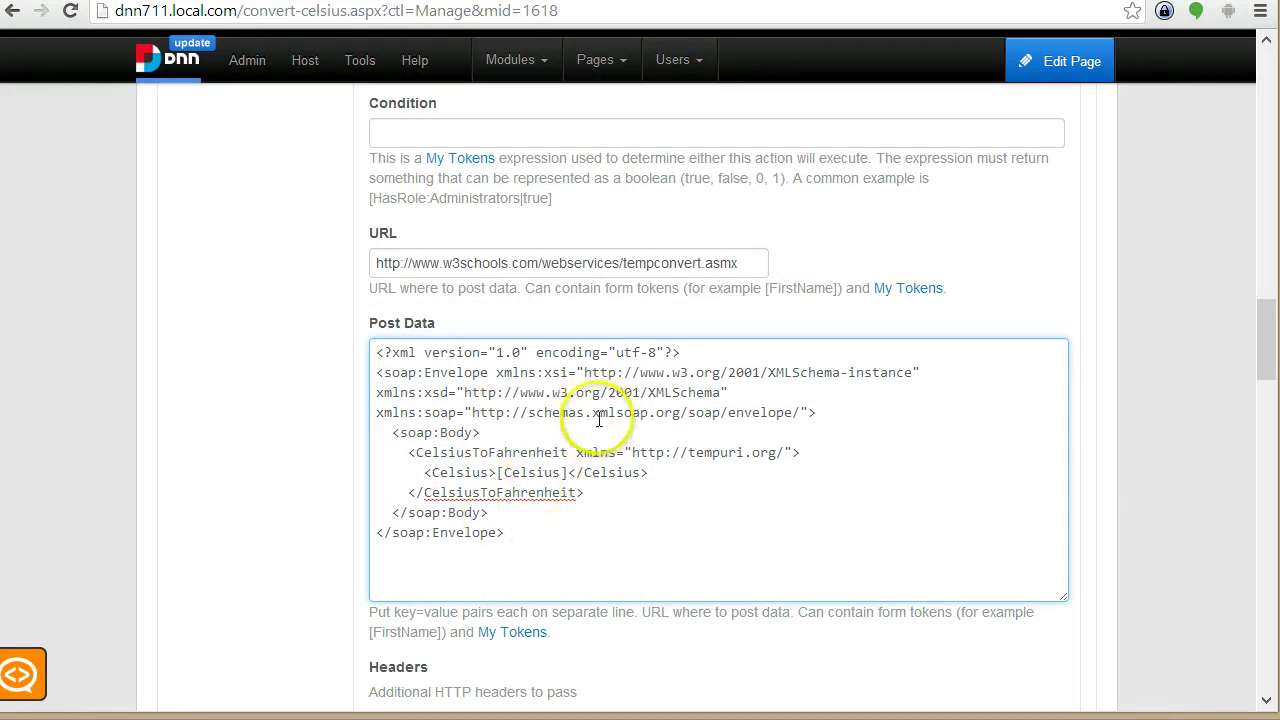
Step: Add a Content-Type header with value text/xml; charset=utf-8
scroll(346, 354, "down", 3)
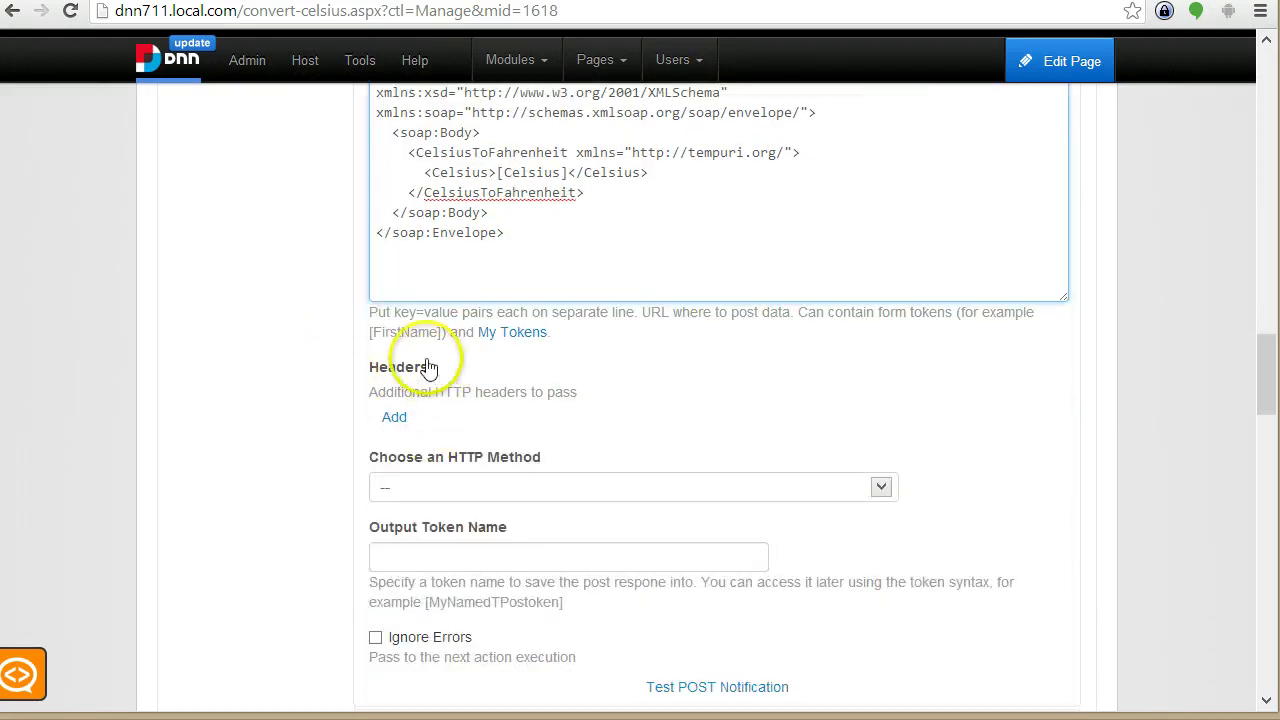
key("alt+Tab")
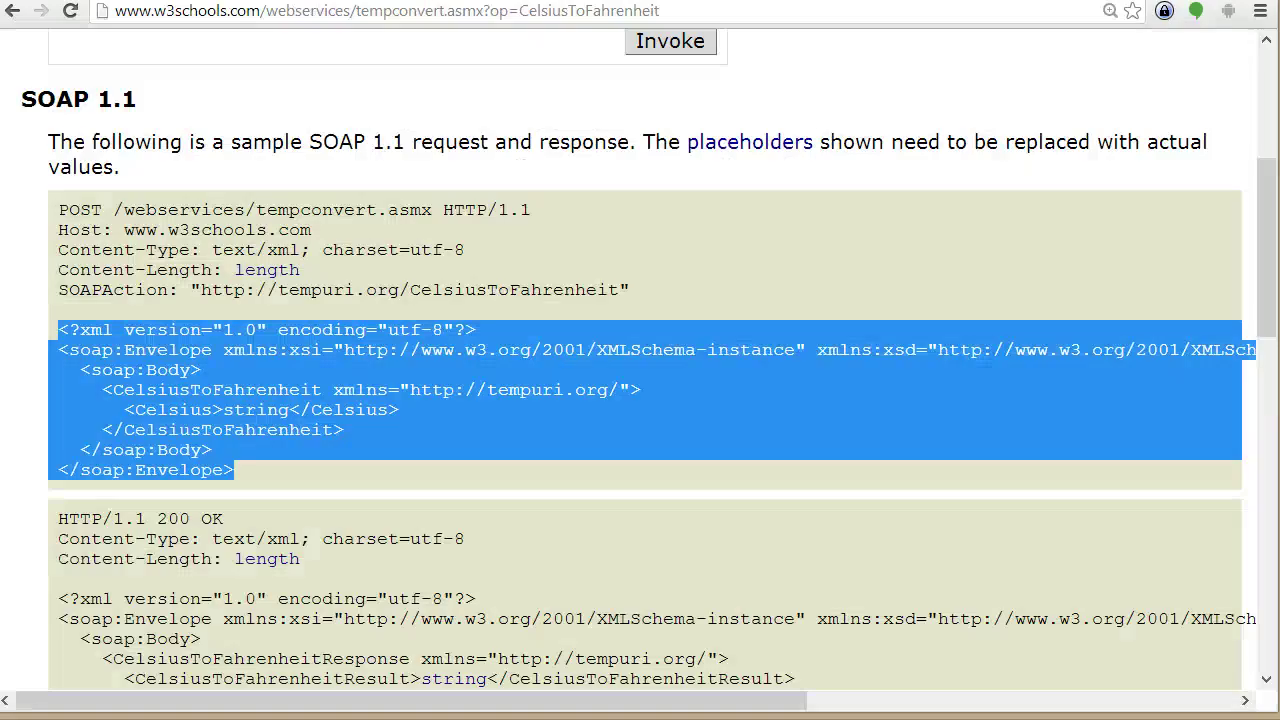
scroll(365, 237, "up", 2)
left_click(350, 298)
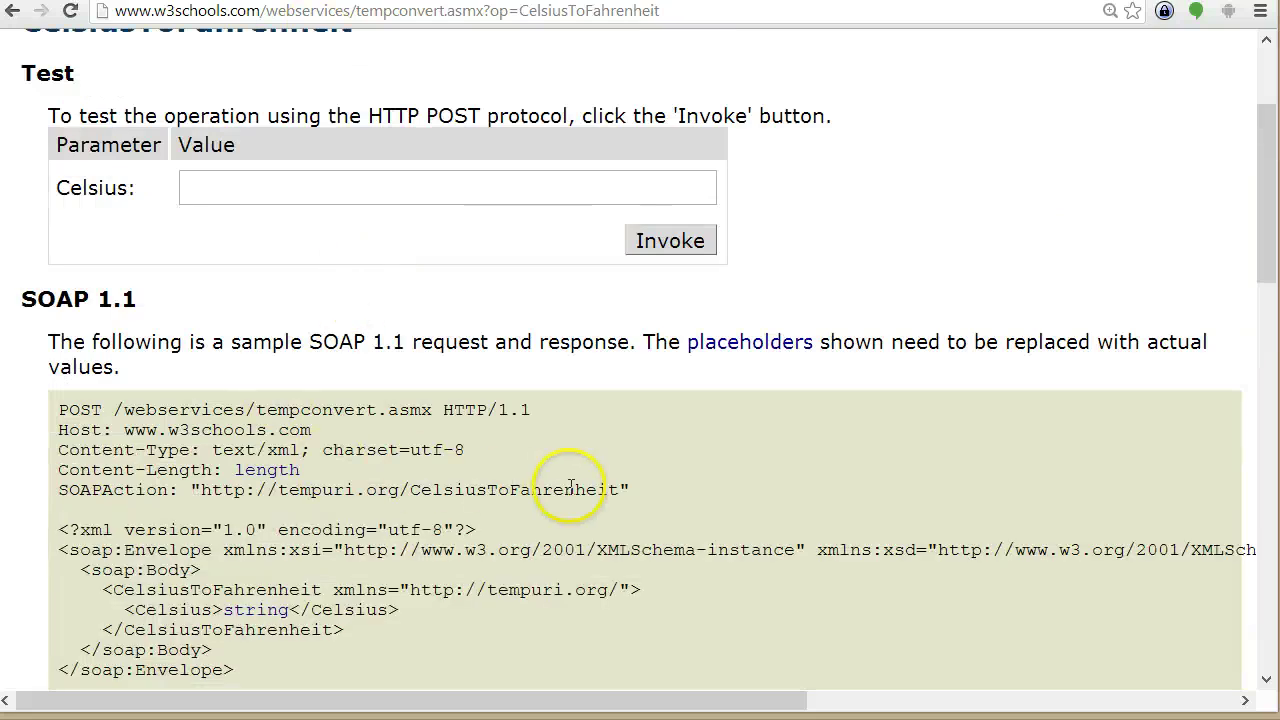
scroll(66, 486, "down", 1)
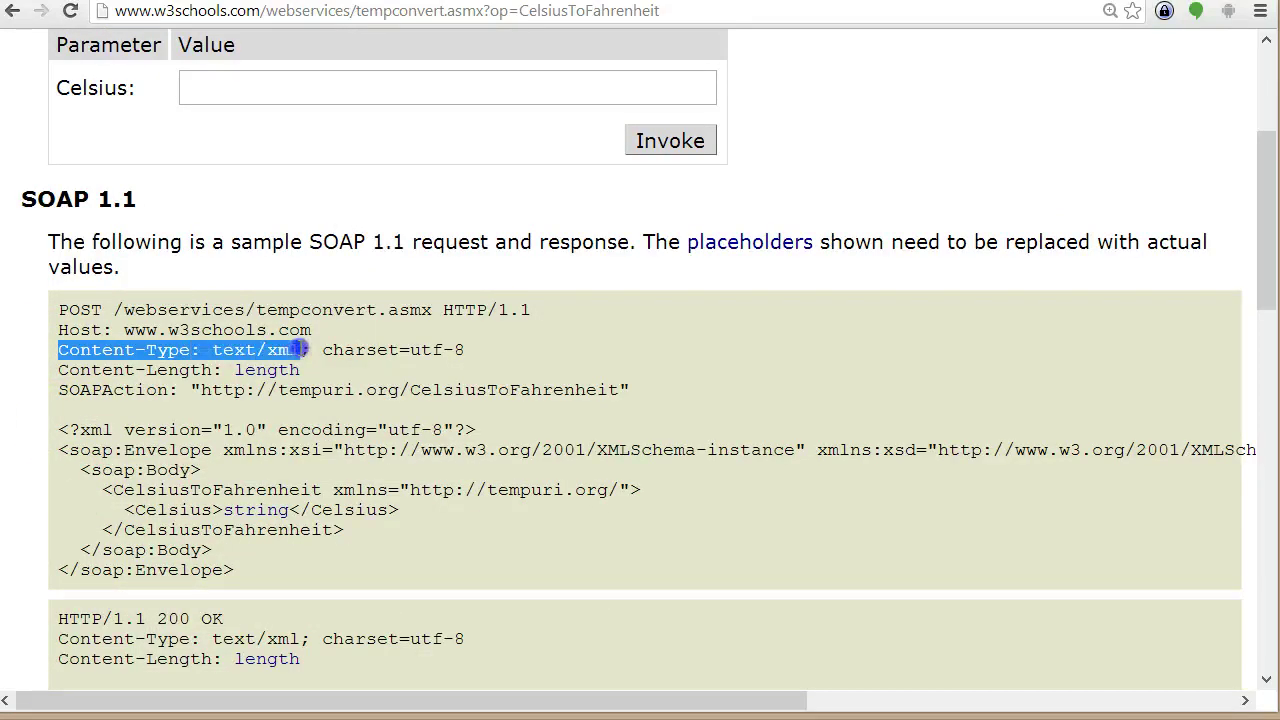
left_click(174, 366)
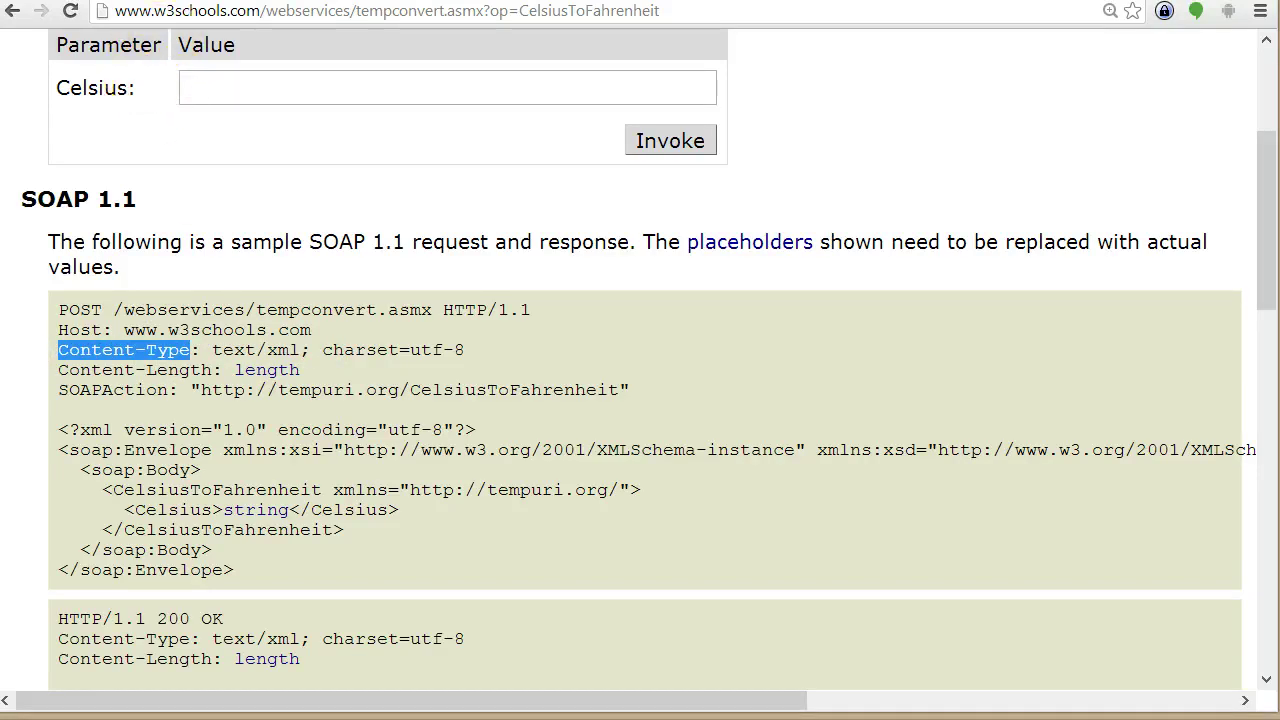
left_click(129, 2)
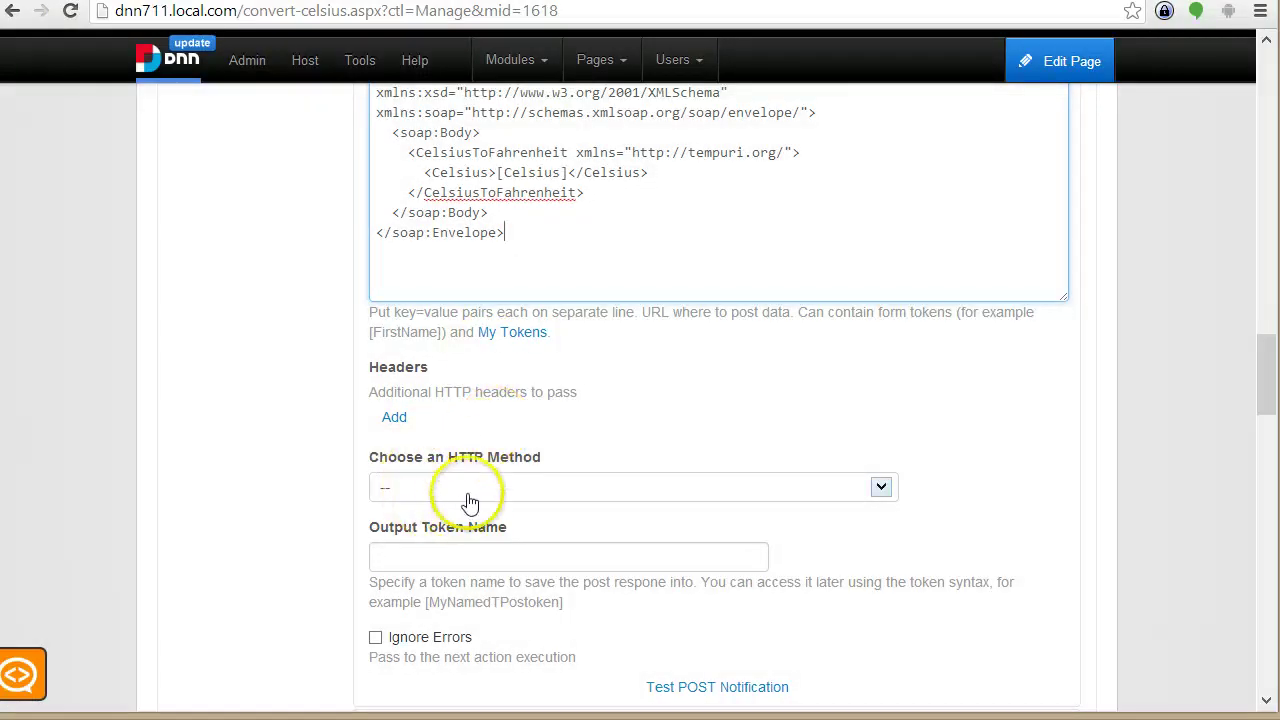
left_click(394, 417)
left_click(475, 456)
left_click(60, 4)
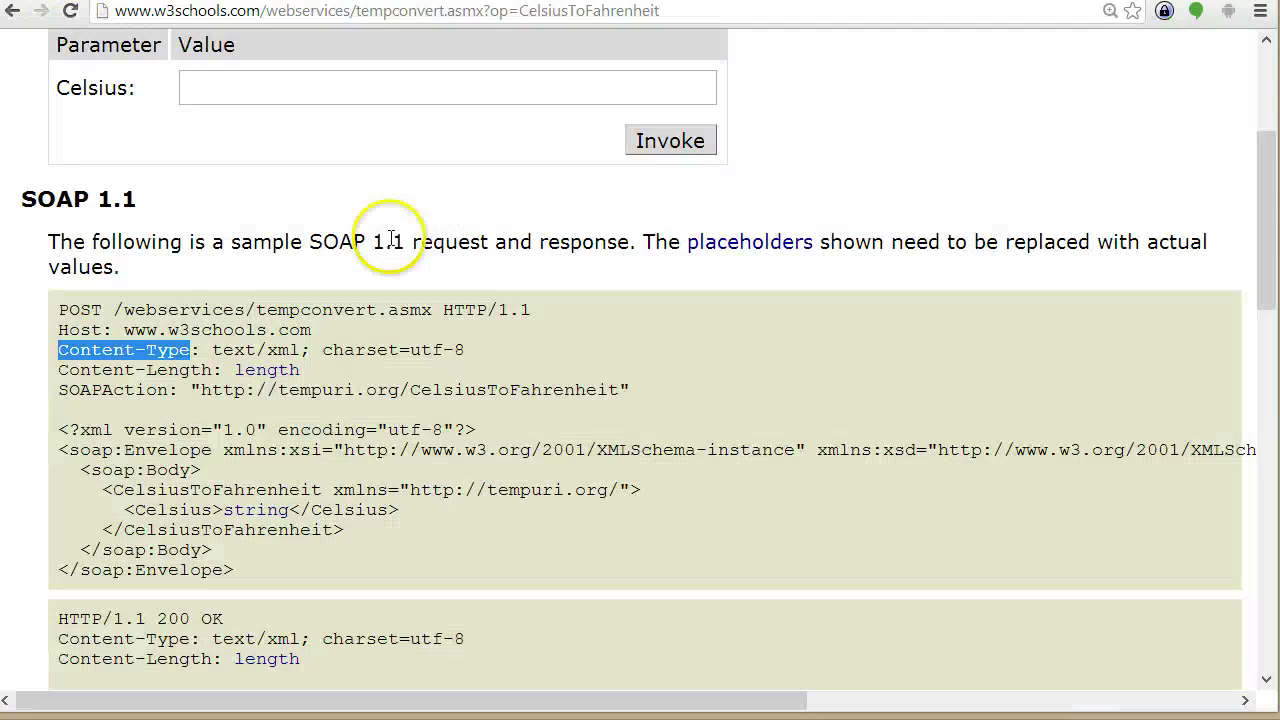
left_click_drag(213, 349, 396, 347)
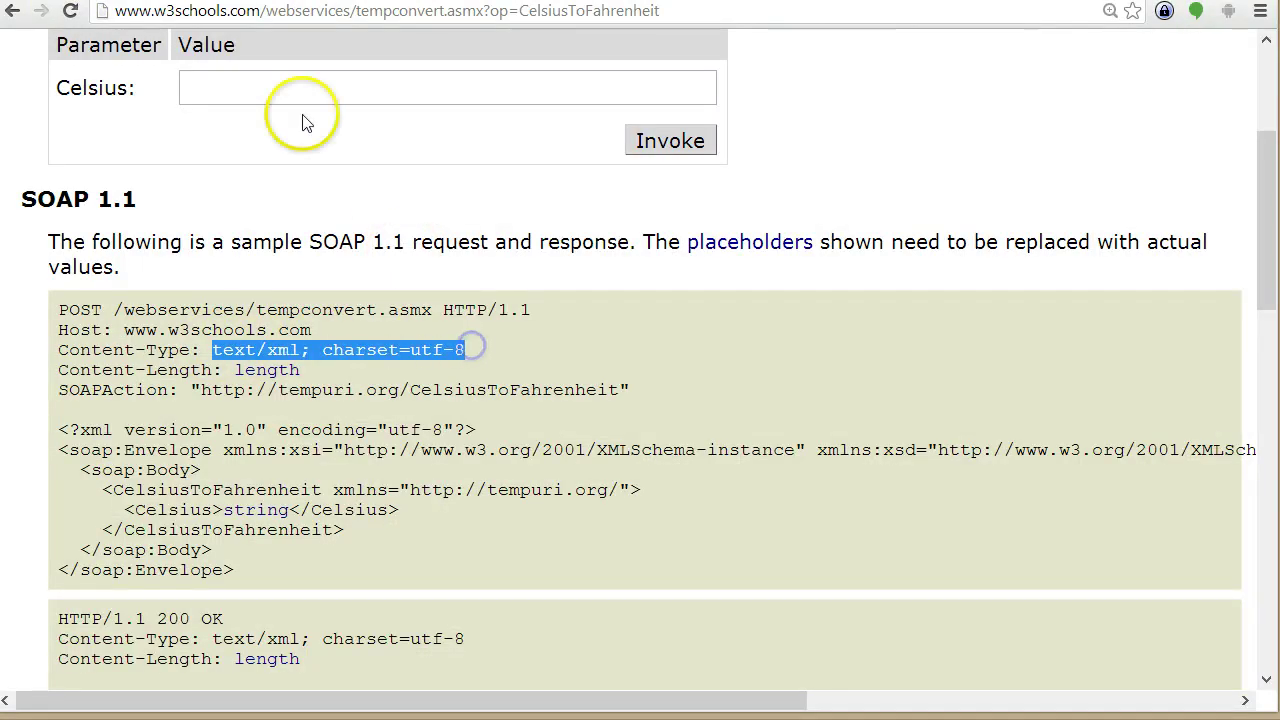
key("ctrl+Tab")
left_click(675, 452)
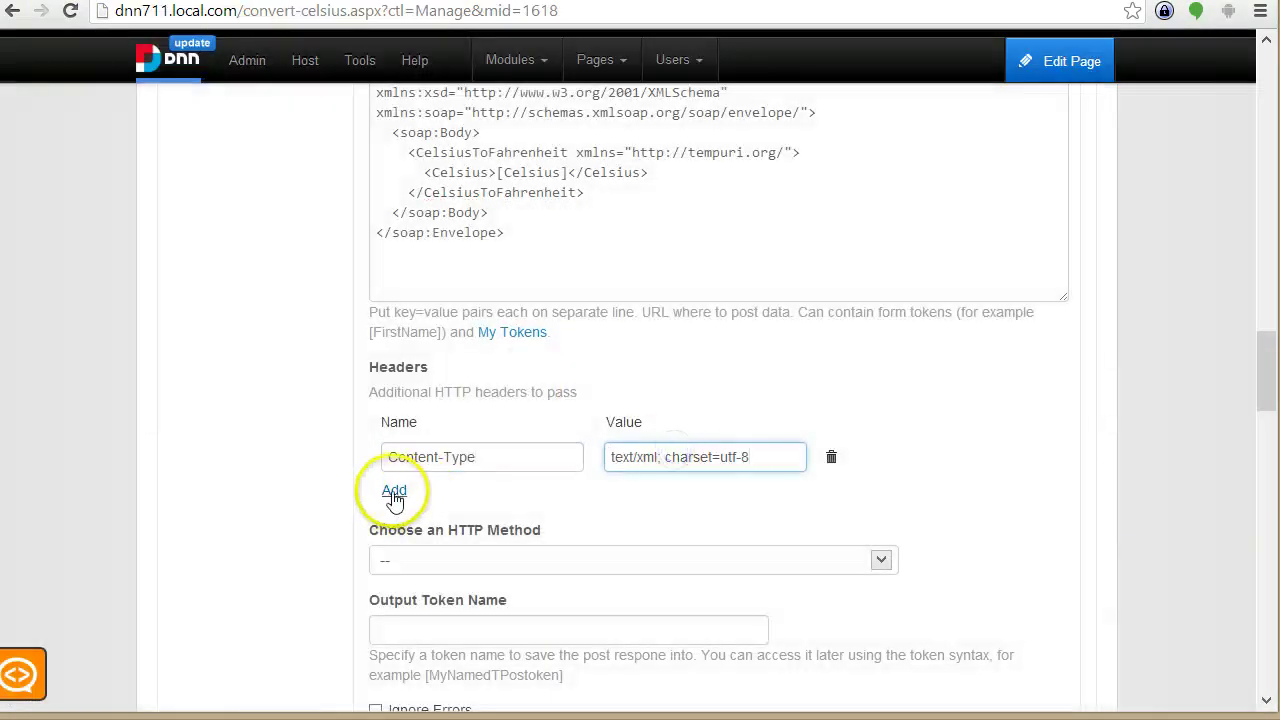
type("text/xml; charset=utf-8")
left_click(394, 492)
key("ctrl+Tab")
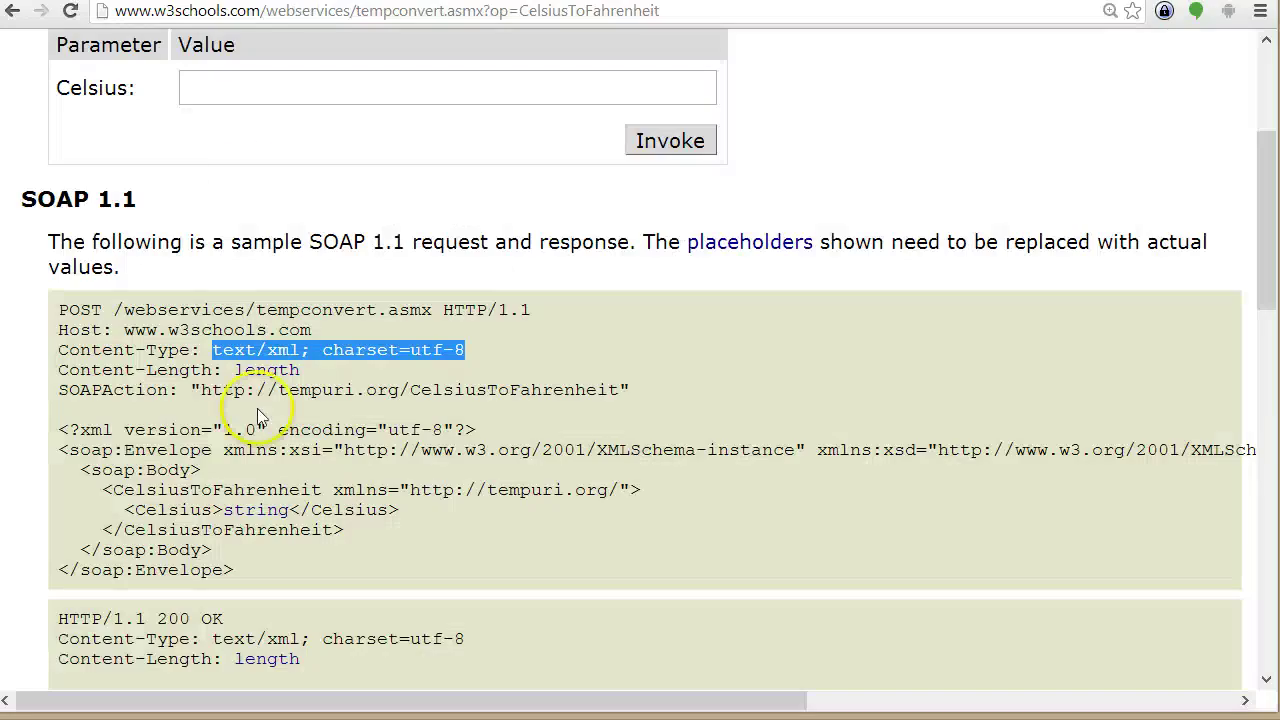
double_click(137, 390)
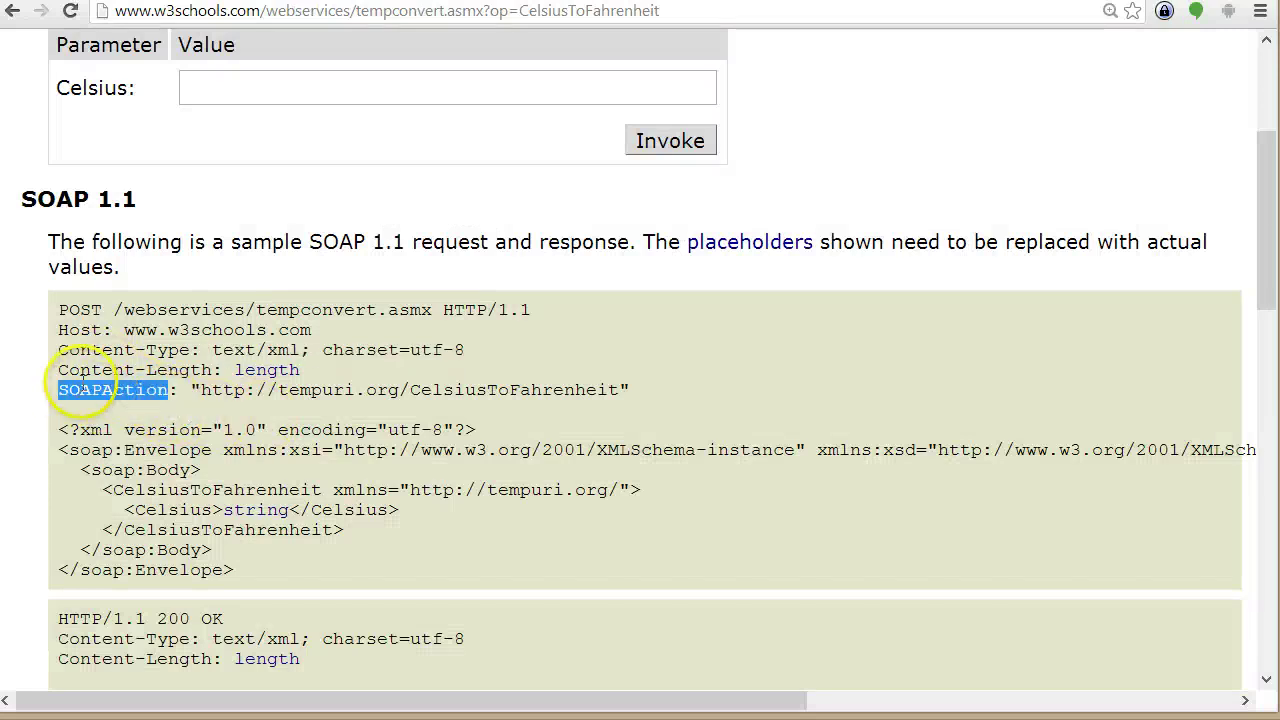
key("ctrl+c")
key("ctrl+Tab")
left_click(543, 489)
key("ctrl+v")
key("ctrl+Tab")
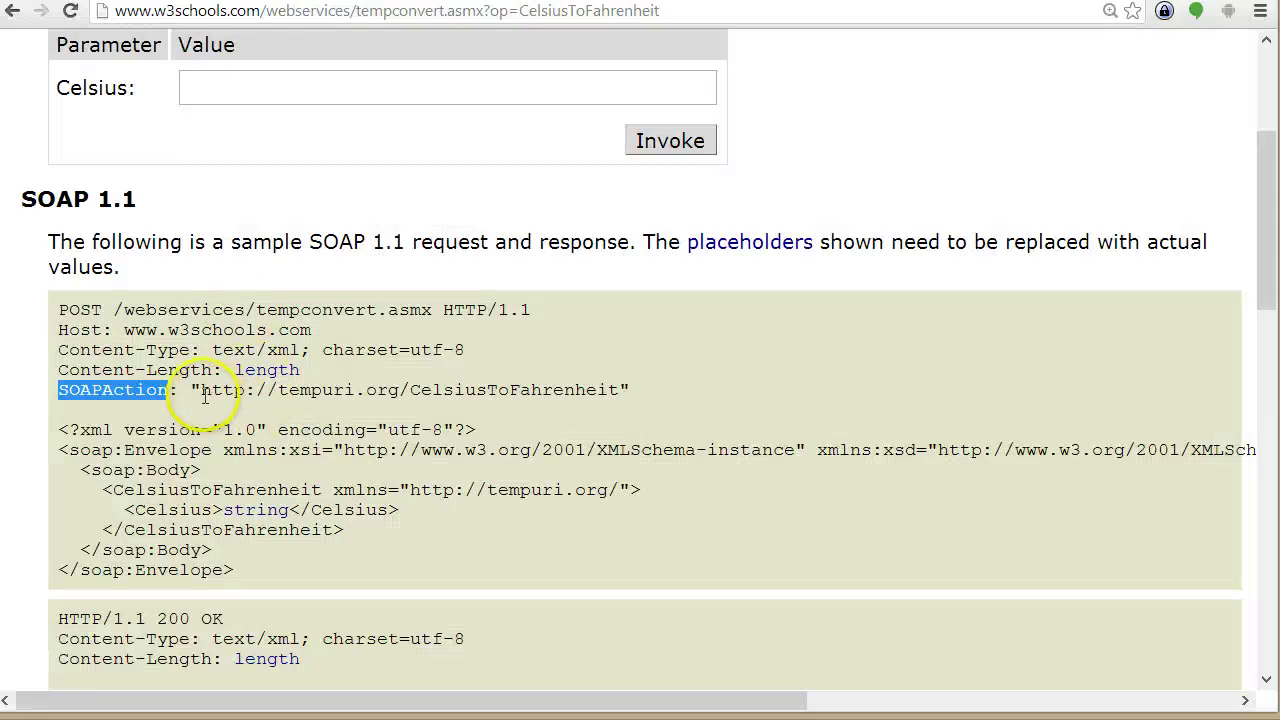
left_click_drag(195, 390, 610, 396)
key("ctrl+c")
key("ctrl+Tab")
left_click(628, 489)
key("ctrl+v")
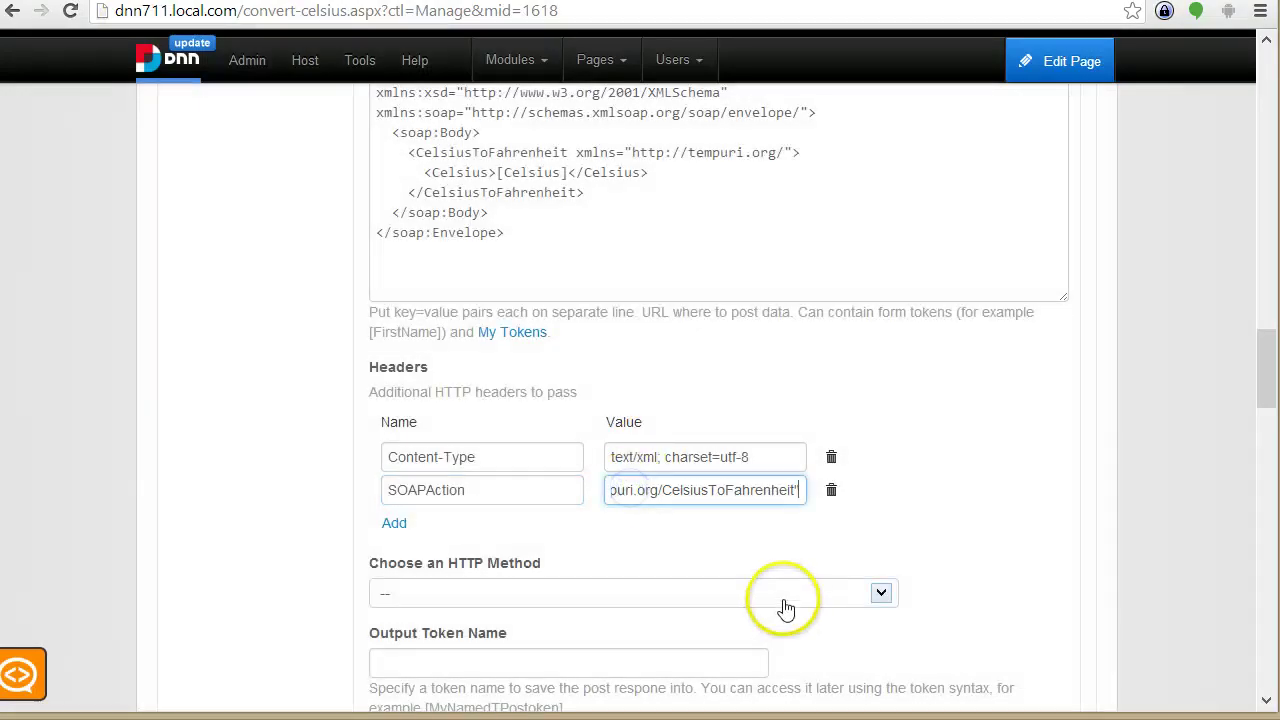
Step: Set the HTTP method to POST and the output token name to ConversionResult
scroll(372, 487, "down", 2)
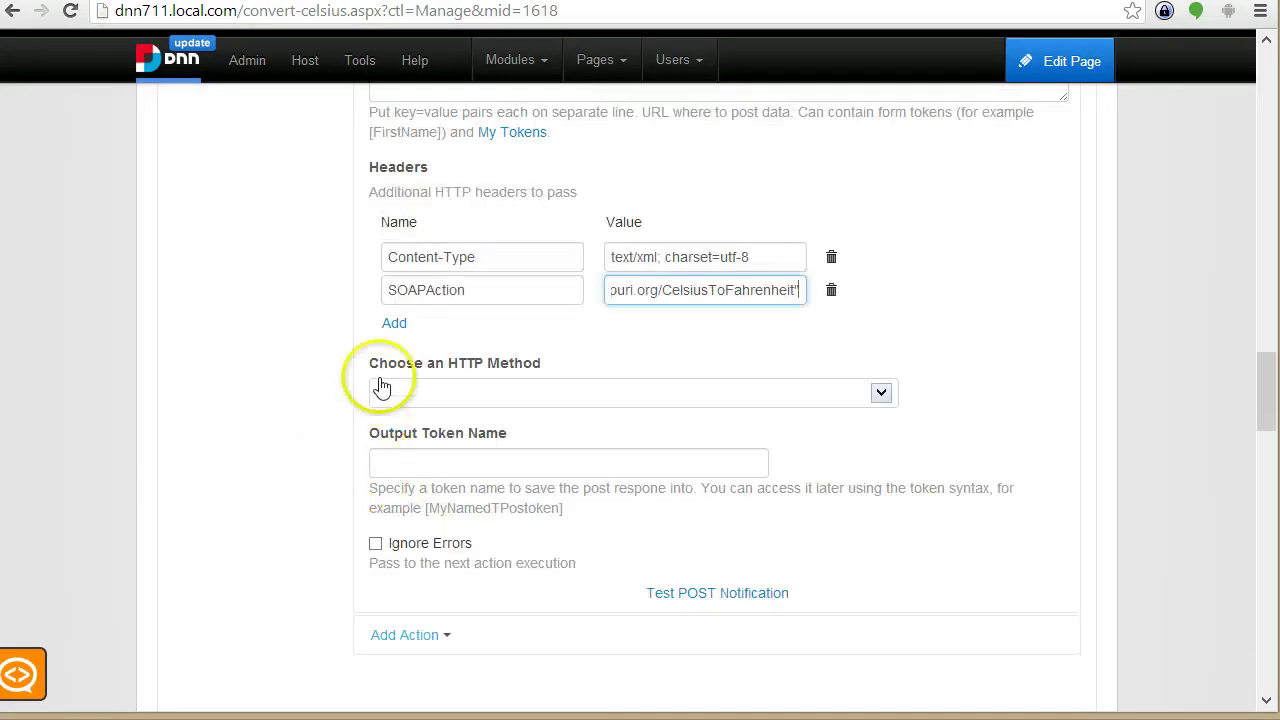
left_click(484, 398)
left_click(474, 436)
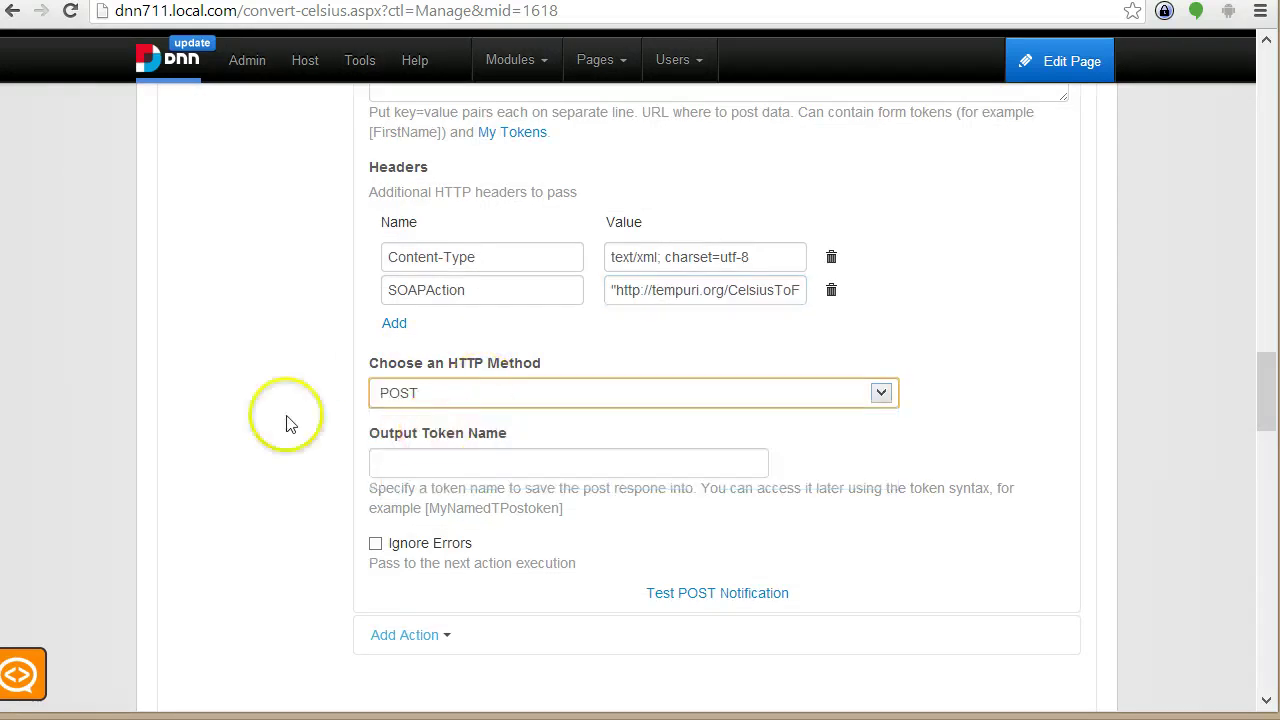
left_click(512, 466)
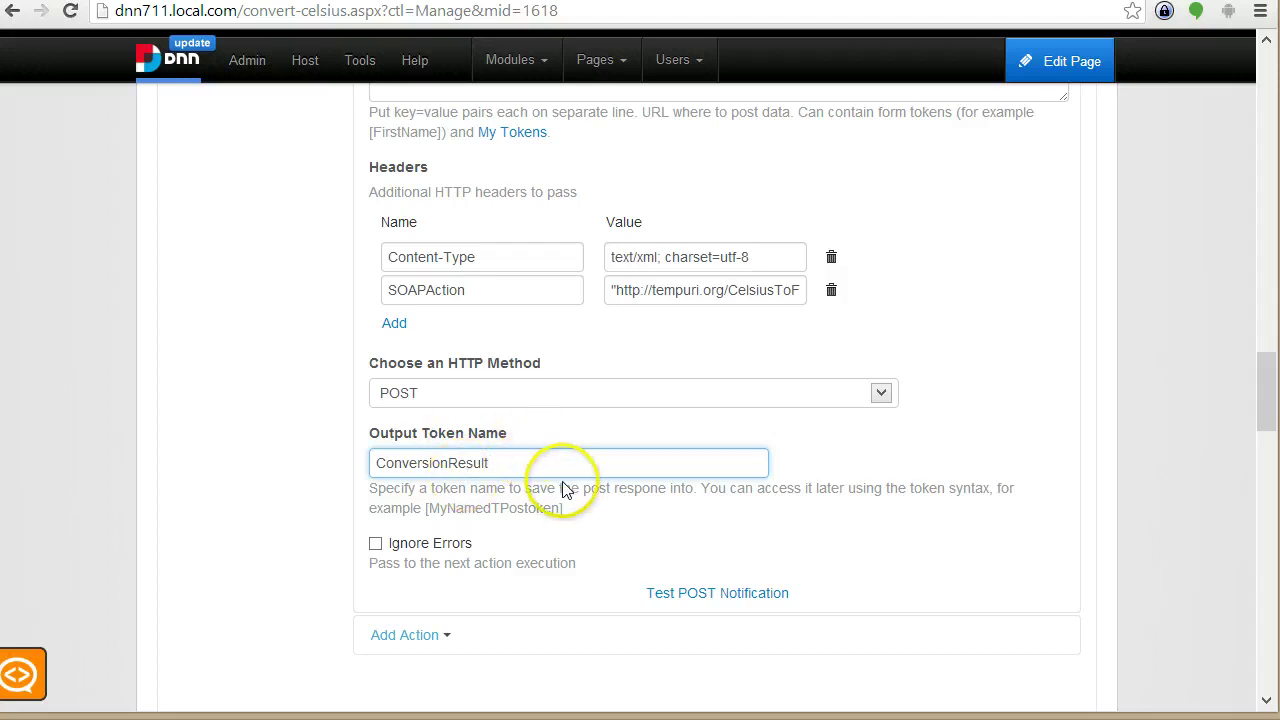
left_click_drag(569, 471, 334, 487)
scroll(794, 506, "up", 12)
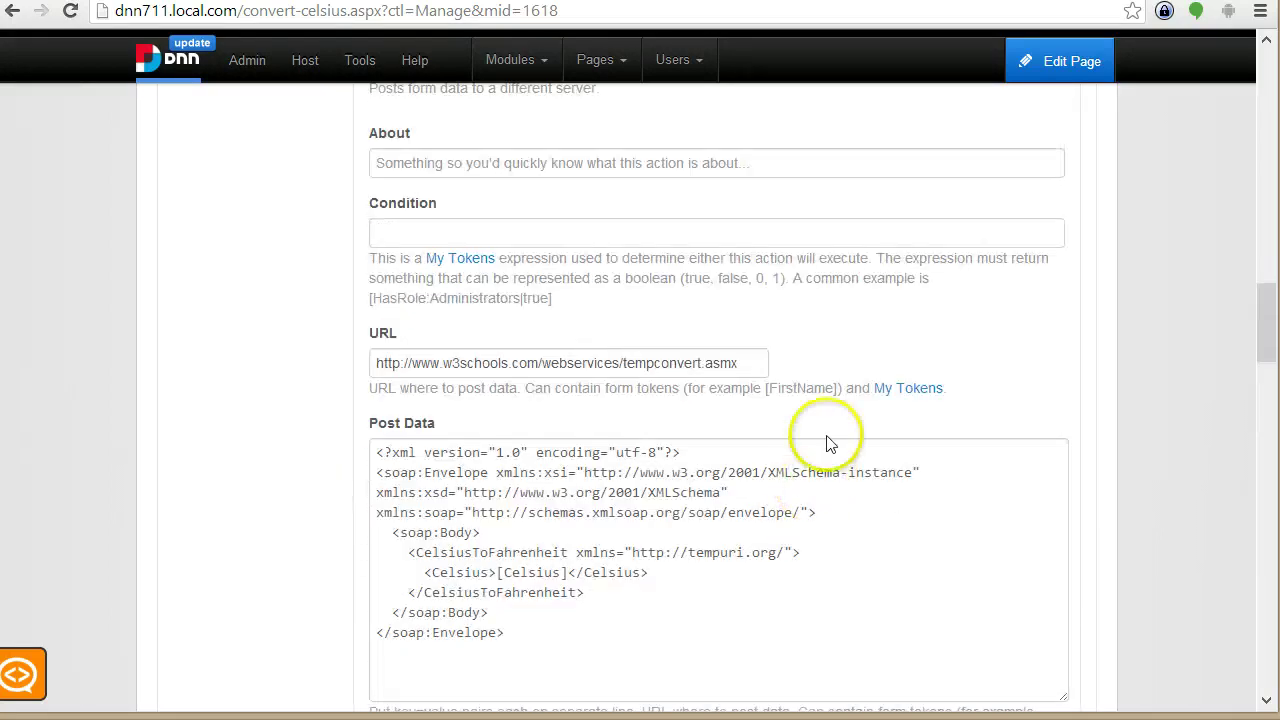
Step: Add a Display Message action after the request, with [ConversionResult] pasted as its message
left_click(540, 452)
scroll(514, 509, "down", 4)
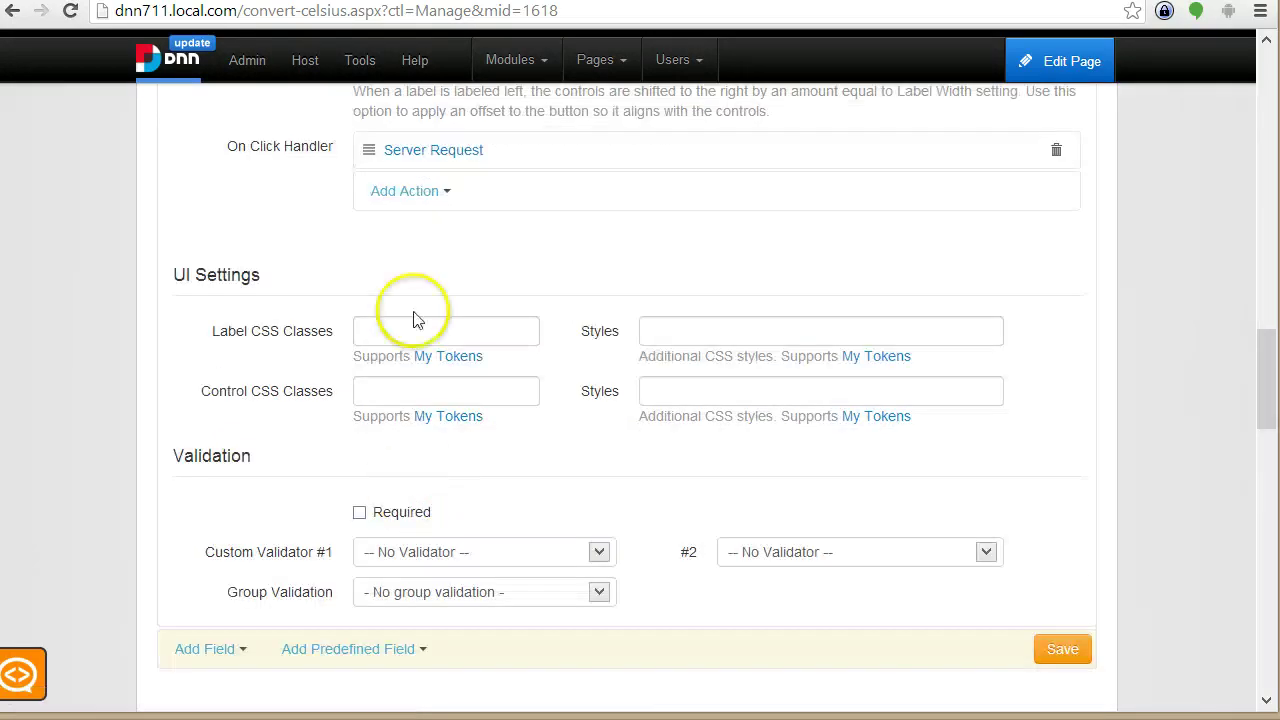
scroll(414, 317, "up", 2)
left_click(421, 305)
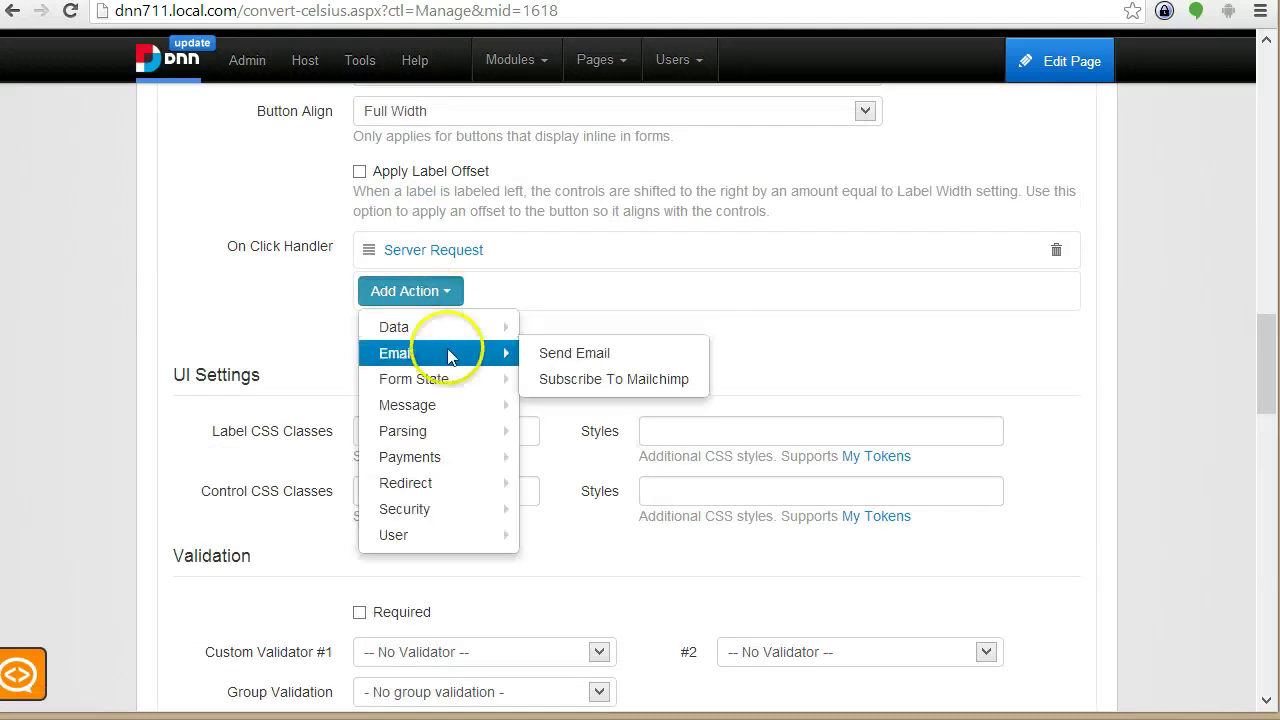
mouse_move(453, 405)
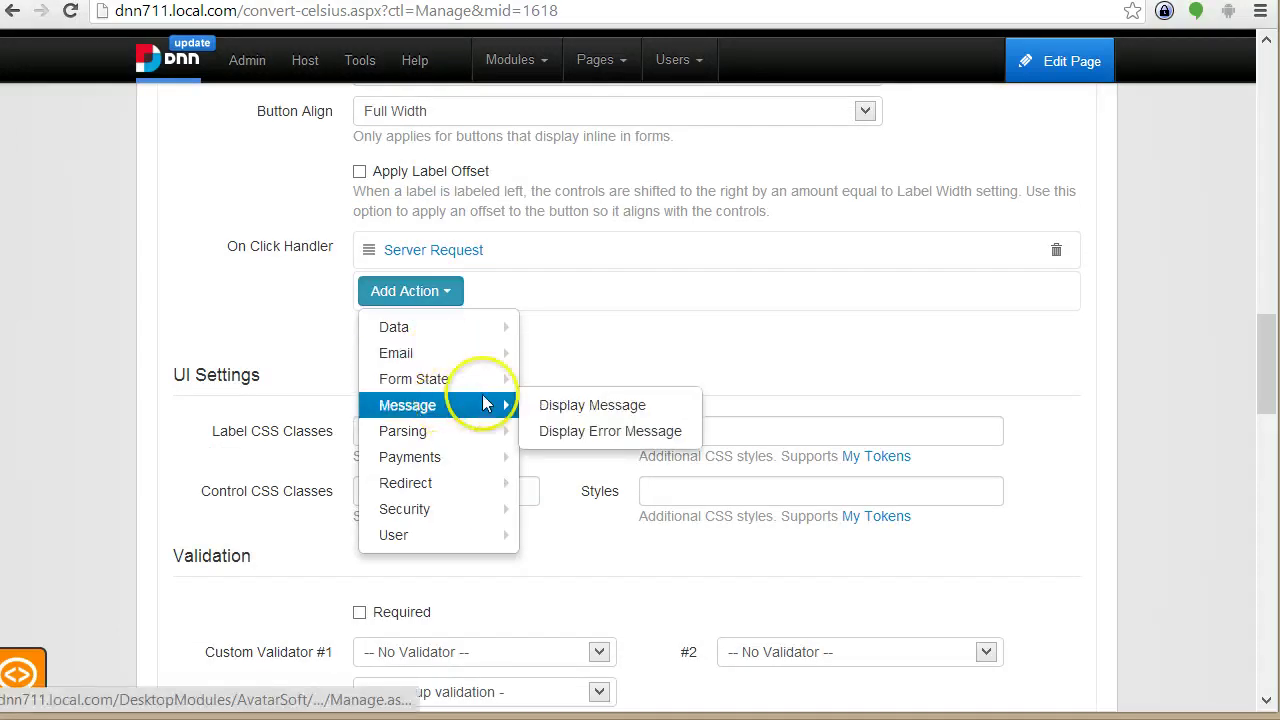
left_click(563, 405)
scroll(515, 503, "down", 2)
left_click(491, 557)
key("ctrl+v")
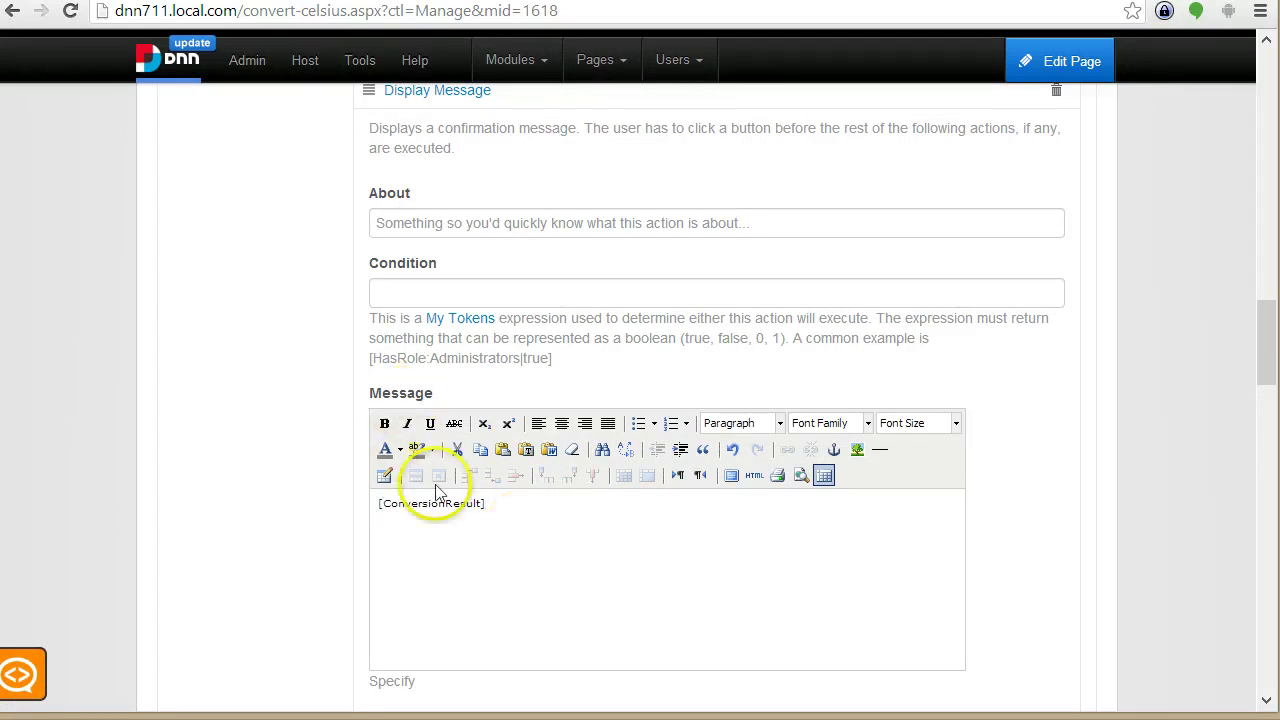
Step: Describe the Server Request as 'Convert to F' and the Display Message as 'Display in F'
scroll(545, 510, "up", 10)
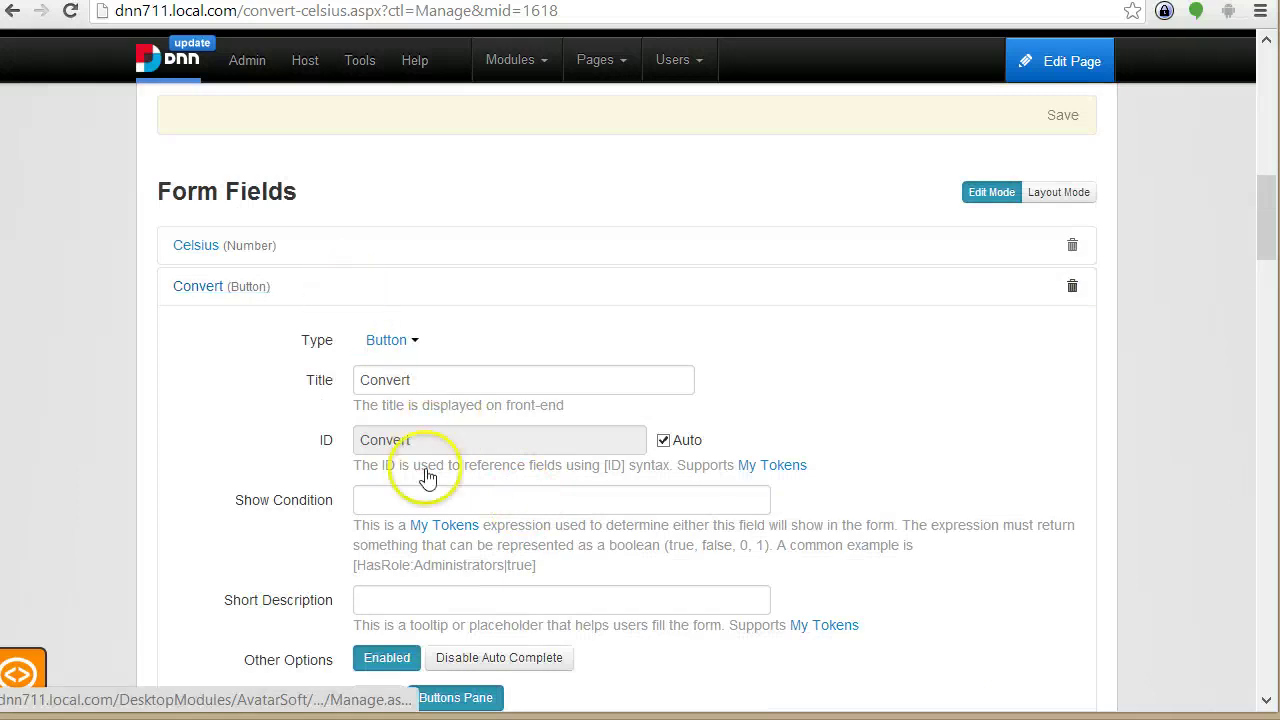
scroll(410, 490, "down", 6)
left_click(471, 356)
left_click(508, 458)
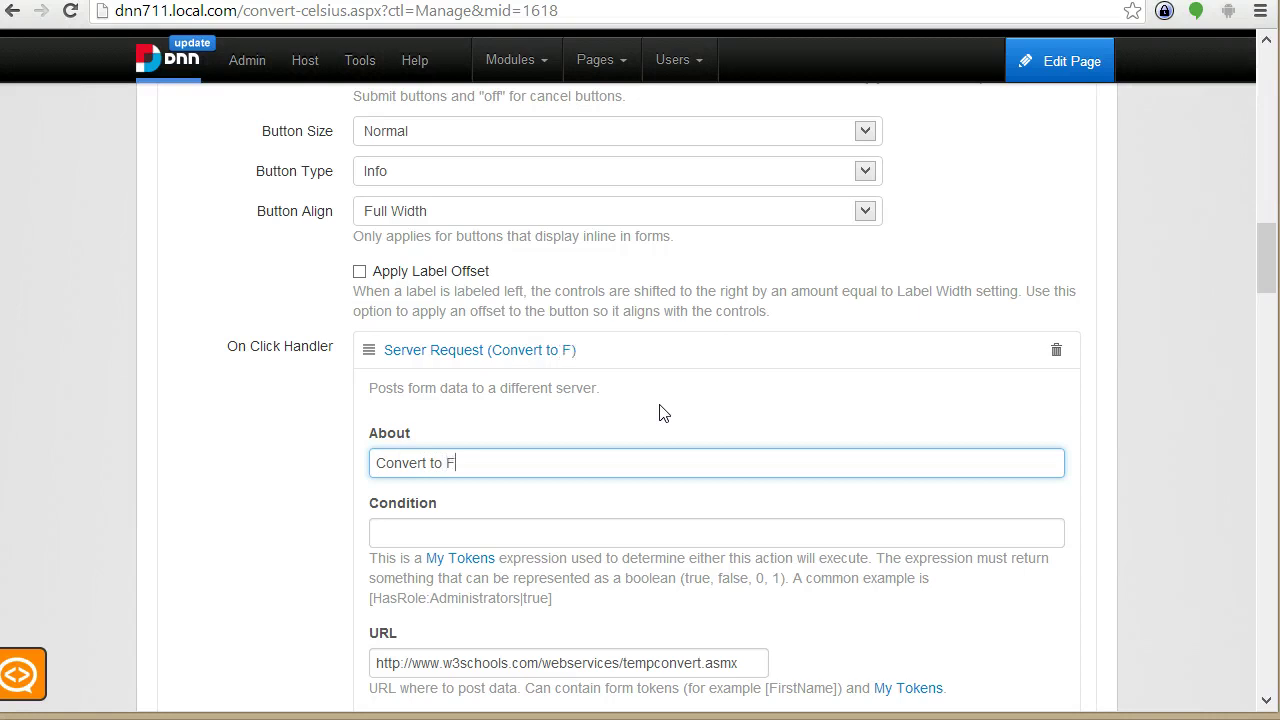
scroll(578, 415, "down", 1)
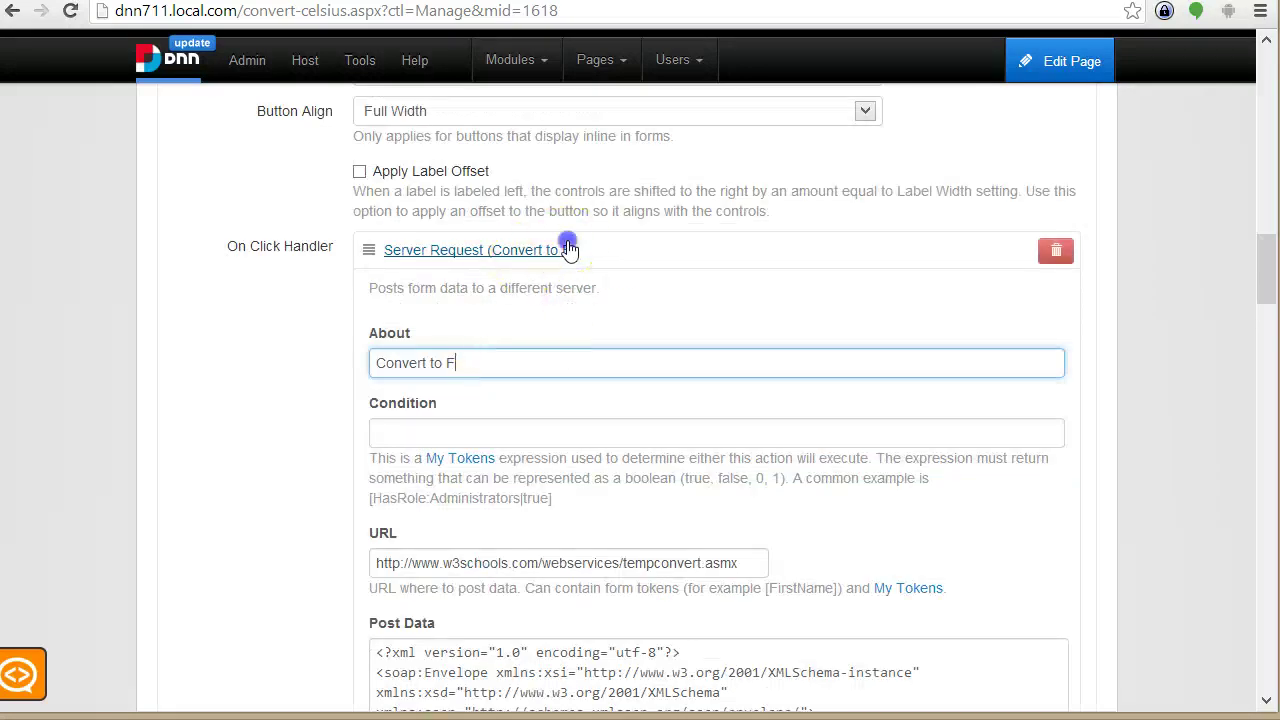
left_click(562, 250)
left_click(518, 430)
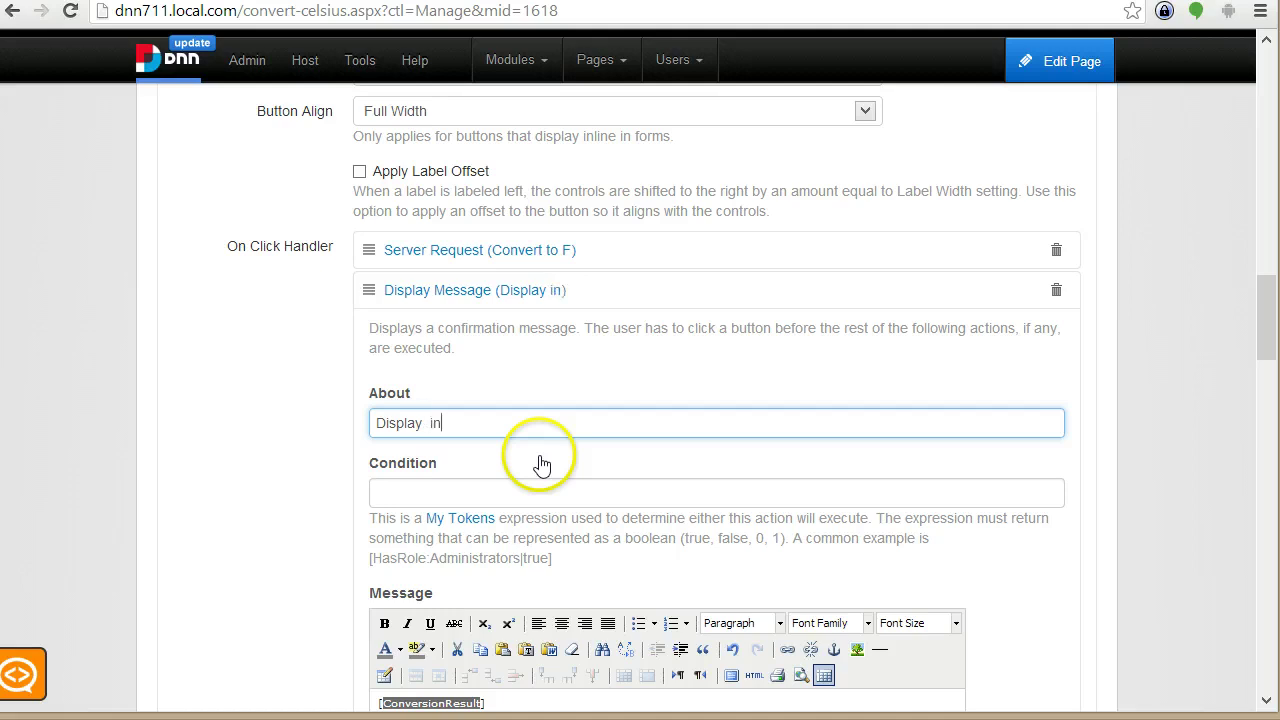
left_click(722, 295)
scroll(1070, 325, "down", 1)
scroll(1070, 325, "down", 5)
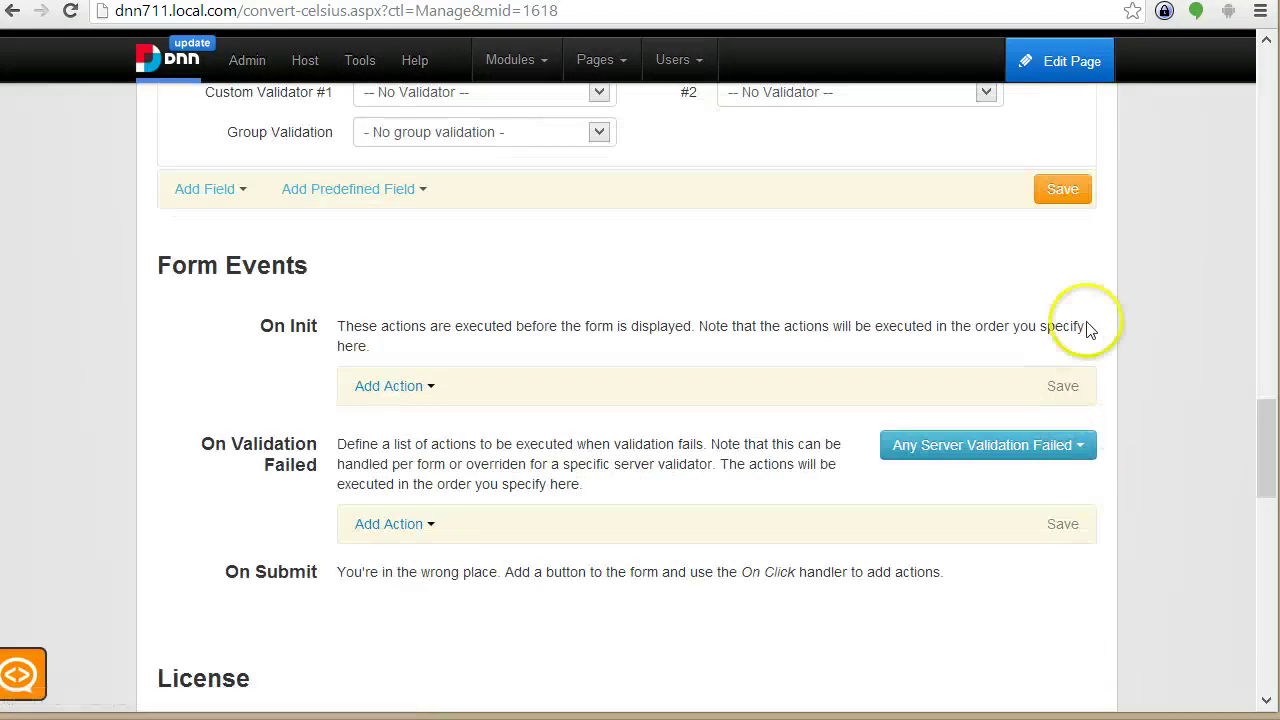
Step: Save the form configuration and return to the Convert Celsius page
left_click(1063, 189)
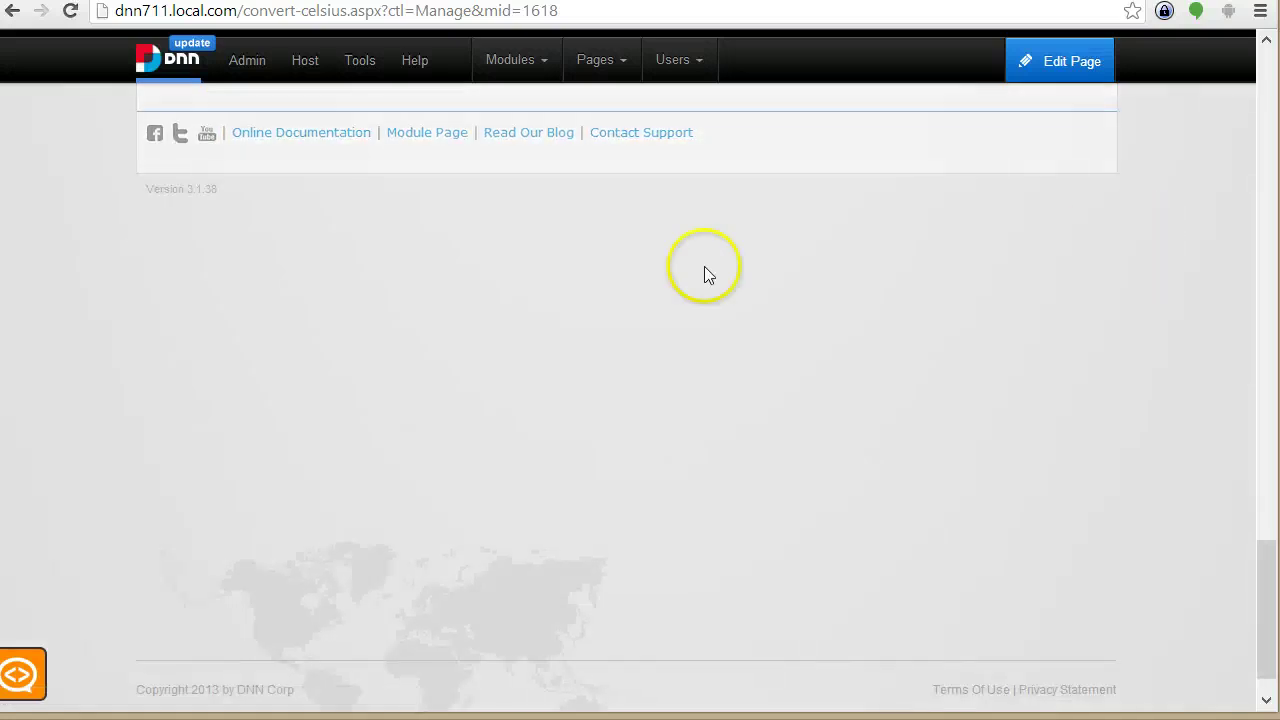
scroll(1029, 357, "up", 10)
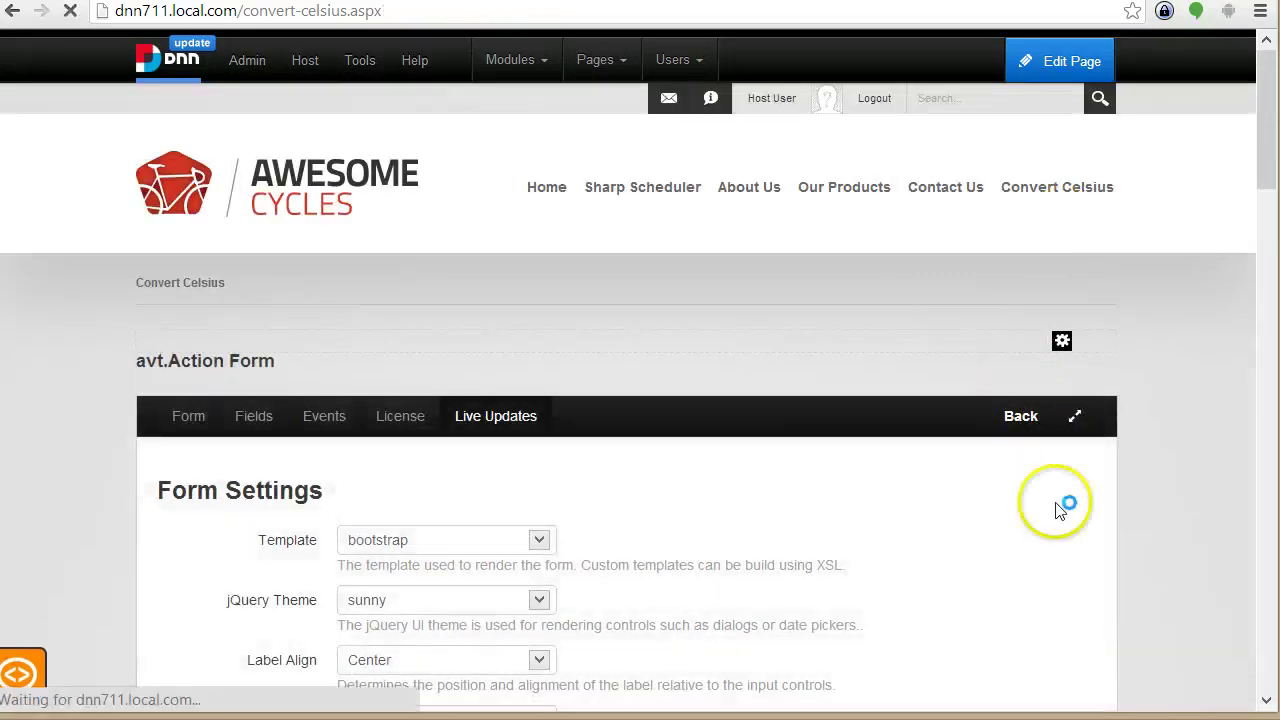
left_click(1020, 414)
scroll(462, 549, "down", 2)
scroll(463, 550, "up", 2)
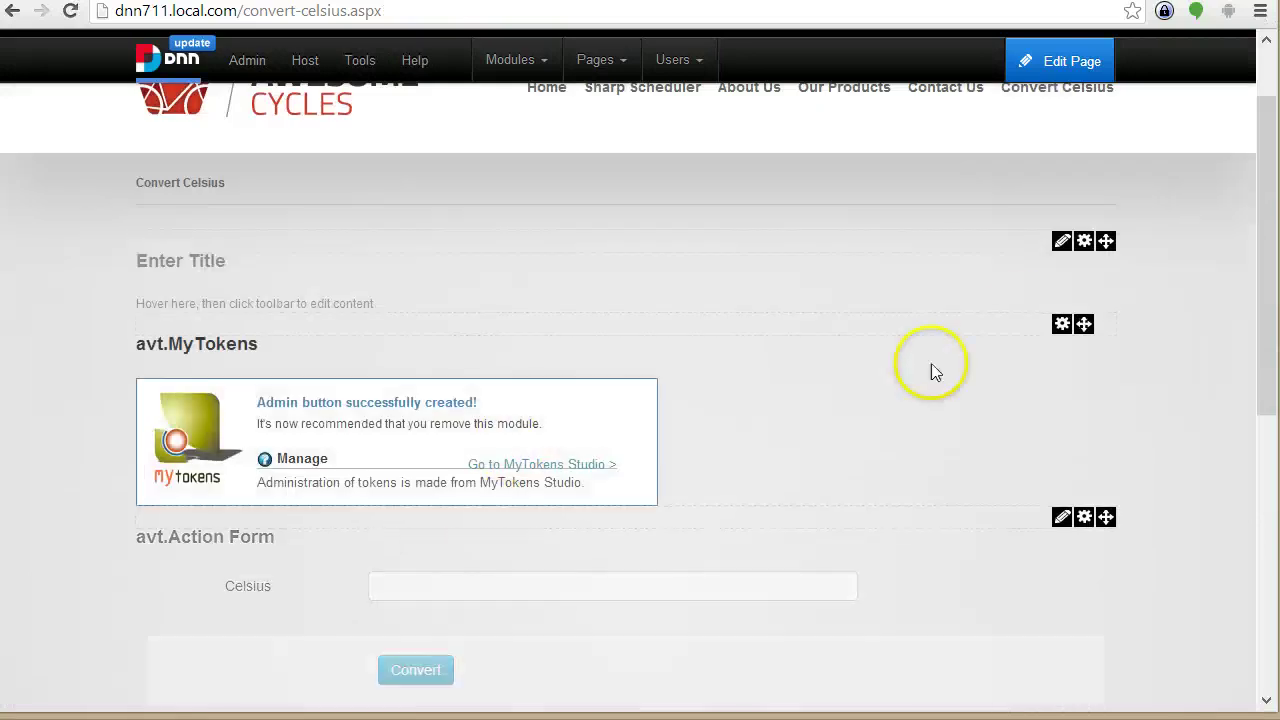
Step: Choose Delete from the avt.MyTokens module's actions menu
mouse_move(1057, 328)
left_click(1010, 407)
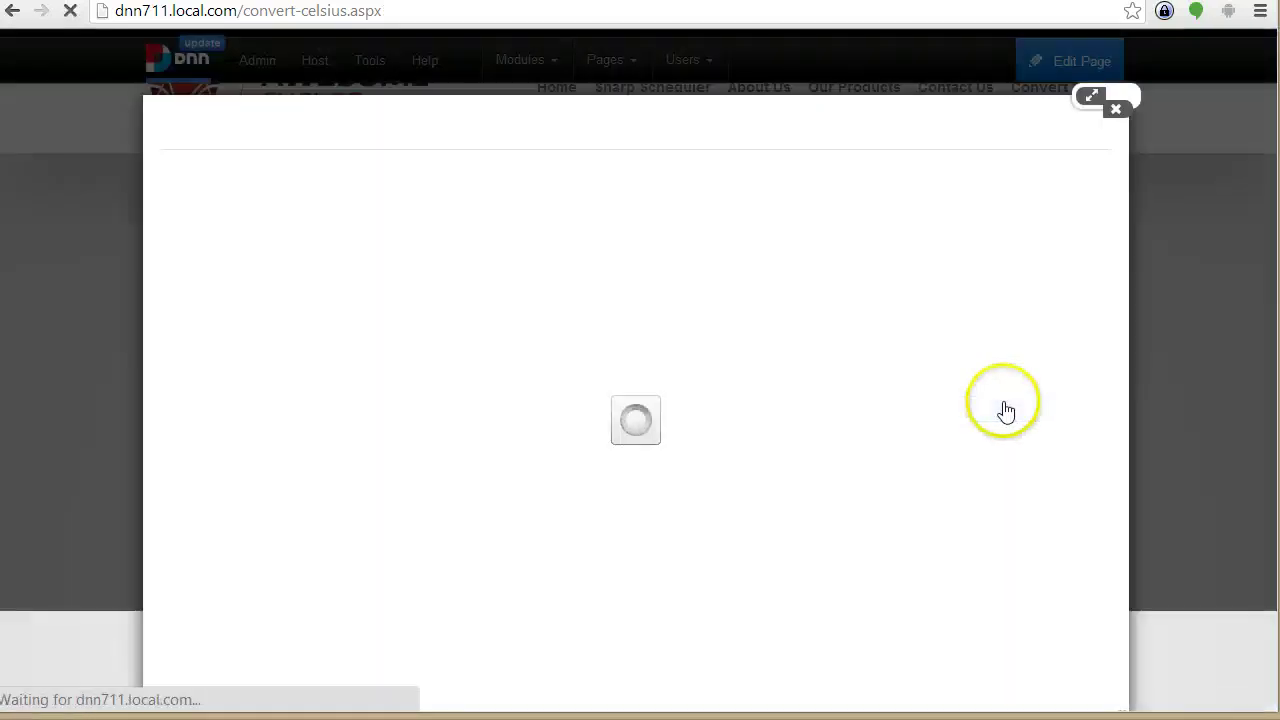
left_click(1117, 108)
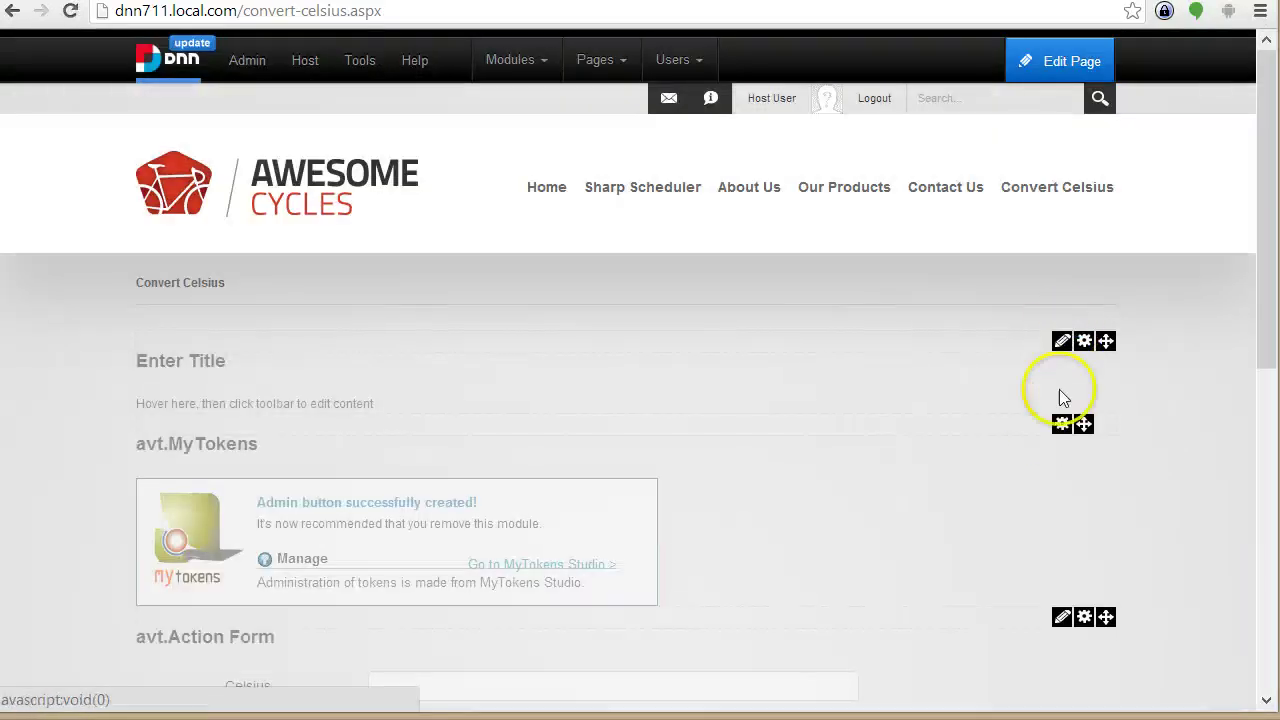
mouse_move(1062, 425)
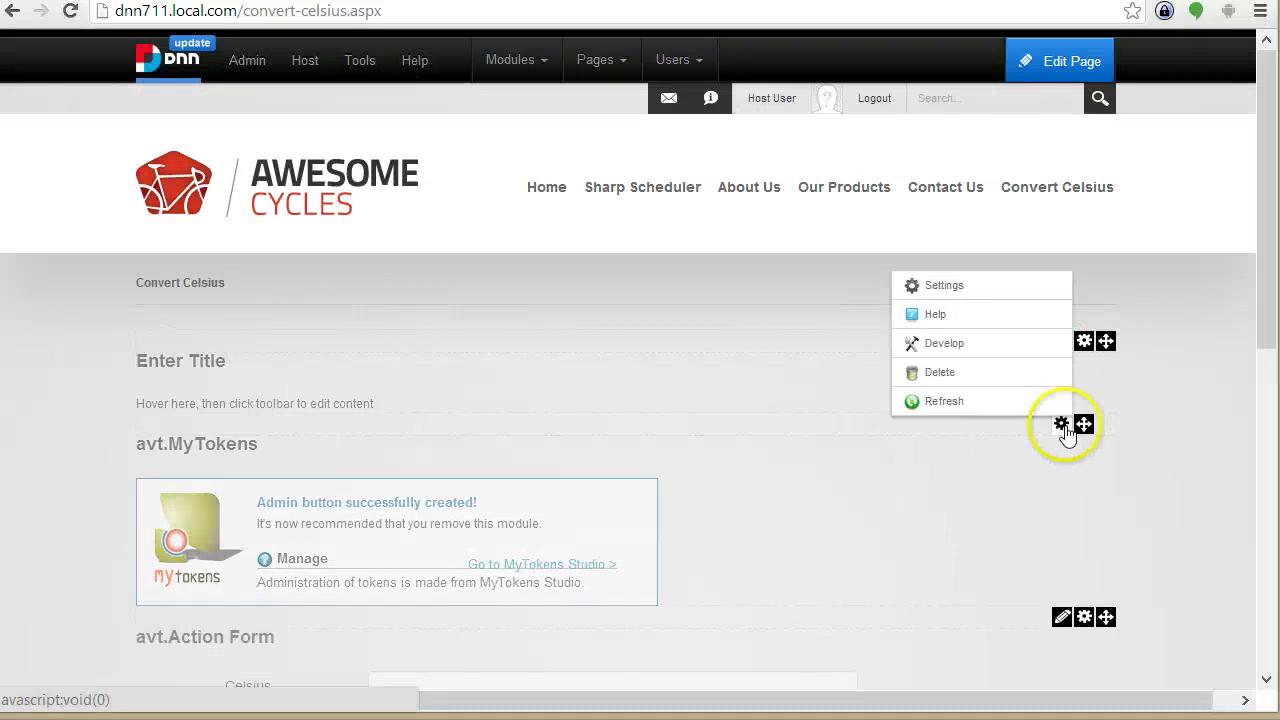
left_click(1042, 386)
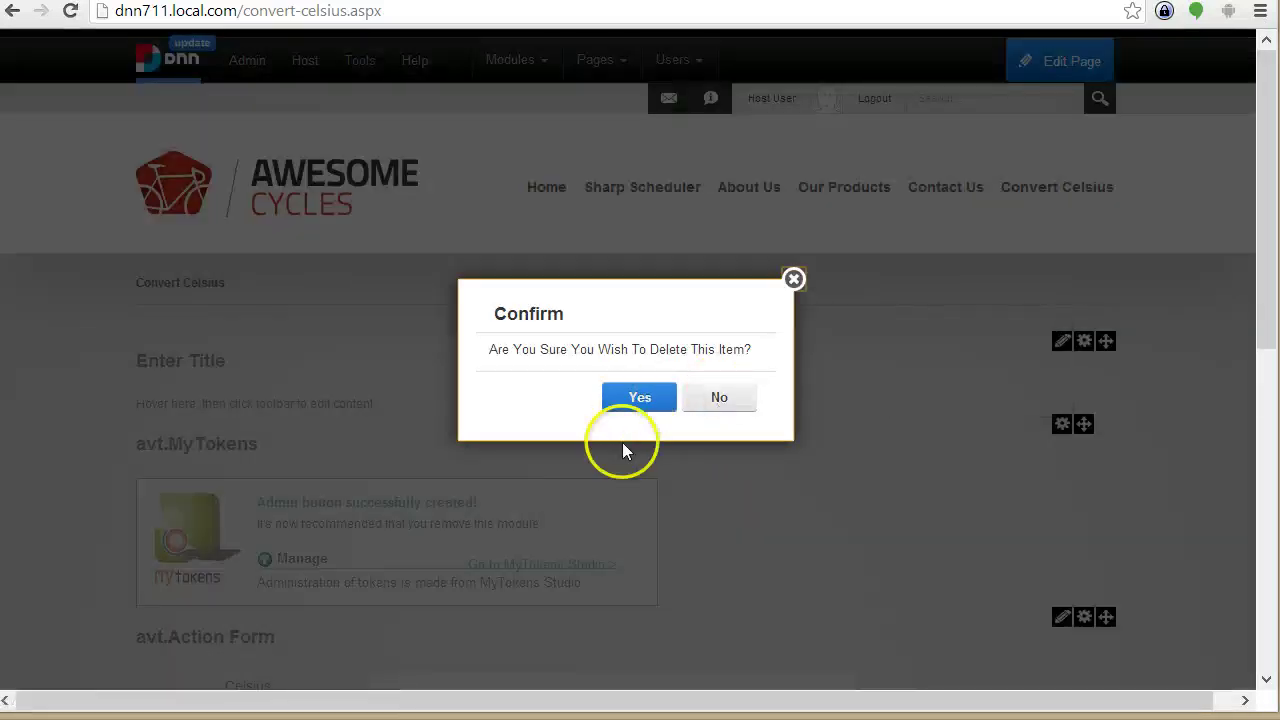
Step: Confirm deleting MyTokens, convert 30 Celsius, and right-click the 86 Fahrenheit result
left_click(654, 406)
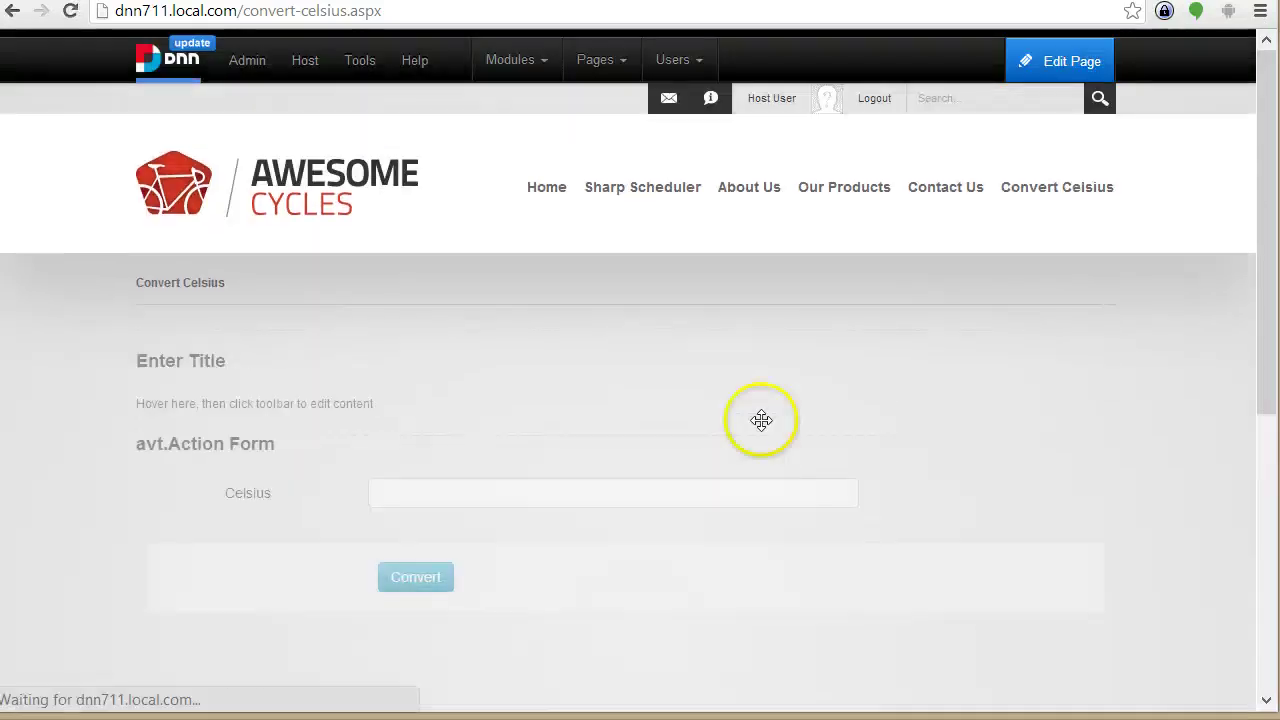
scroll(760, 420, "down", 2)
left_click(490, 307)
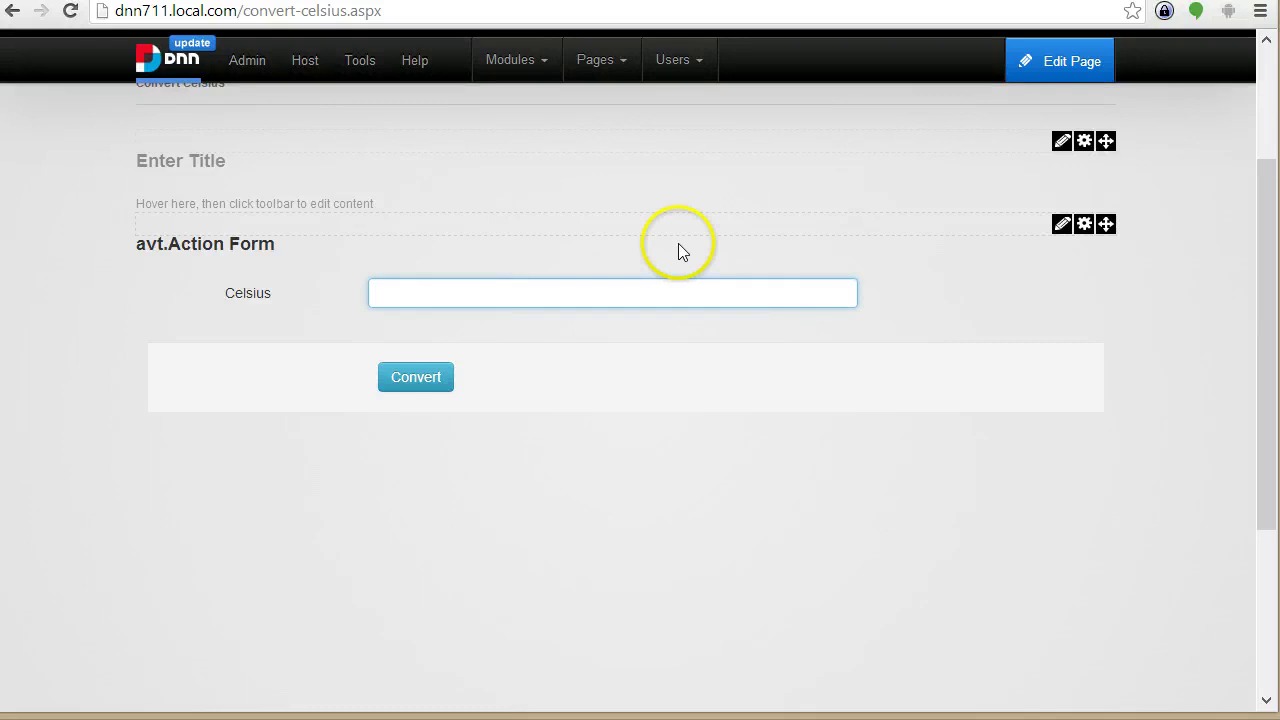
type("30")
left_click(450, 378)
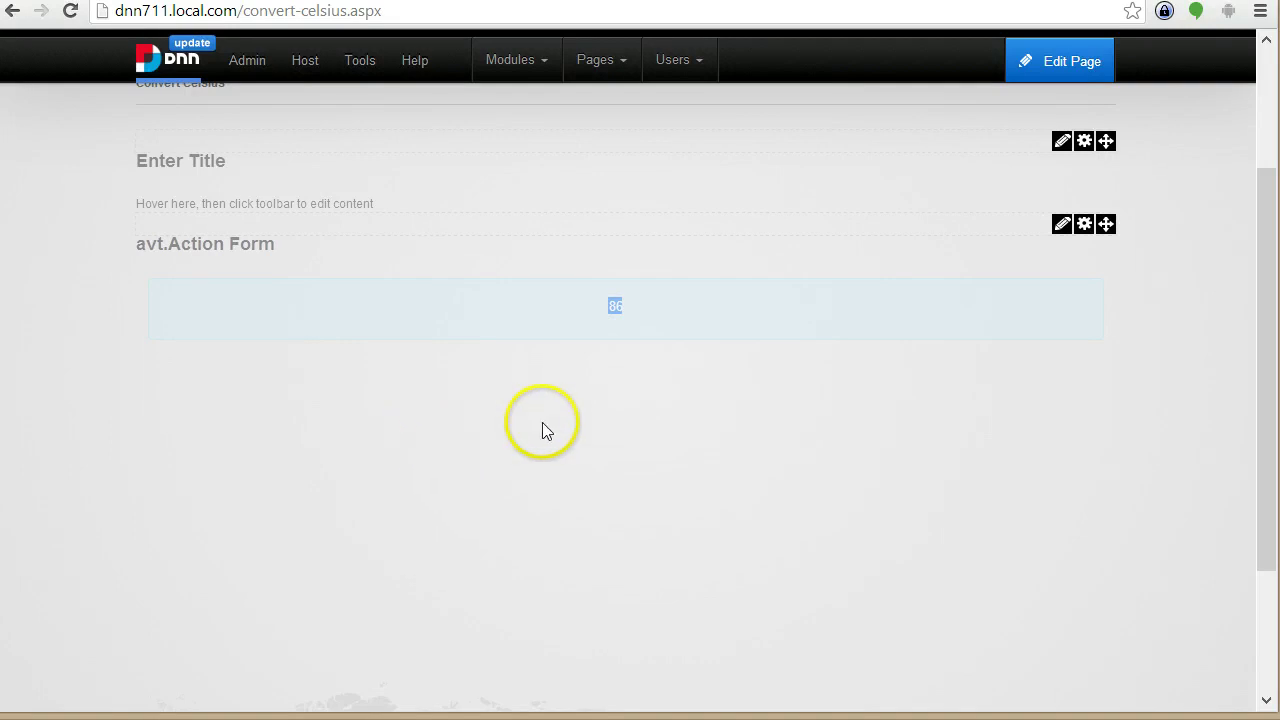
right_click(616, 311)
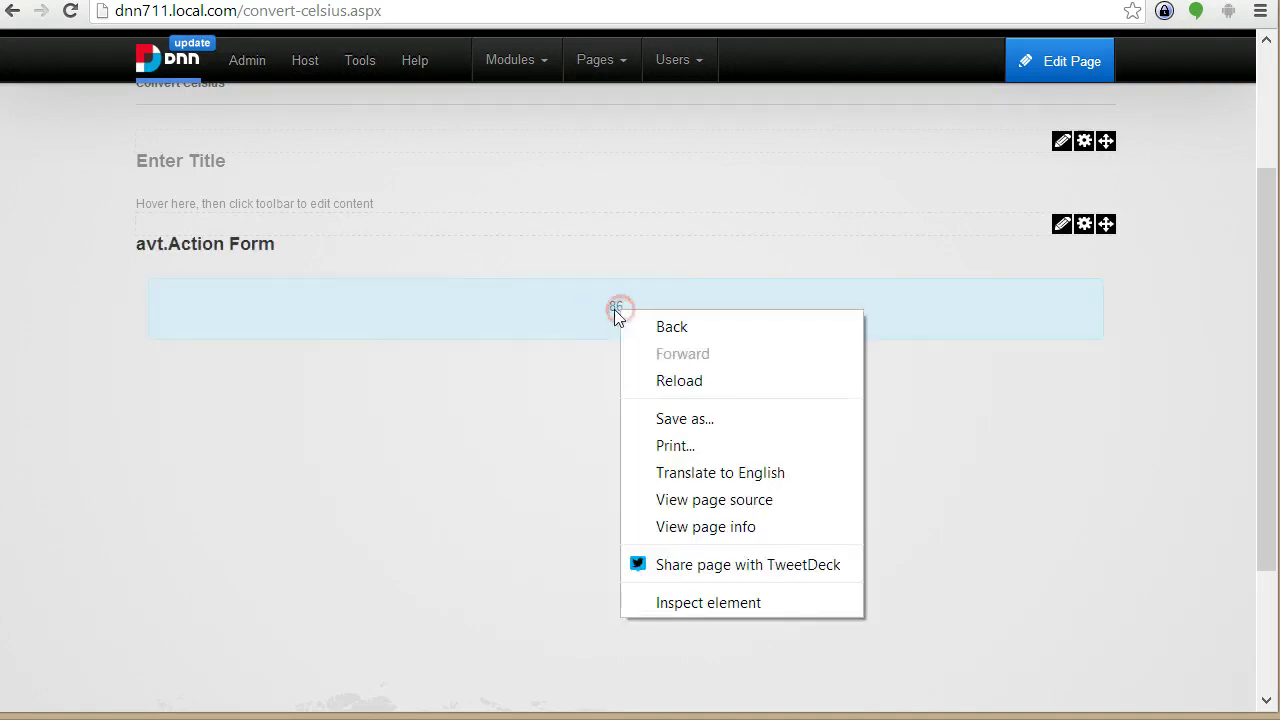
Step: Inspect the 86 result, tracing it through soap:envelope and soap:body to celsiustofahrenheitresult
left_click(699, 600)
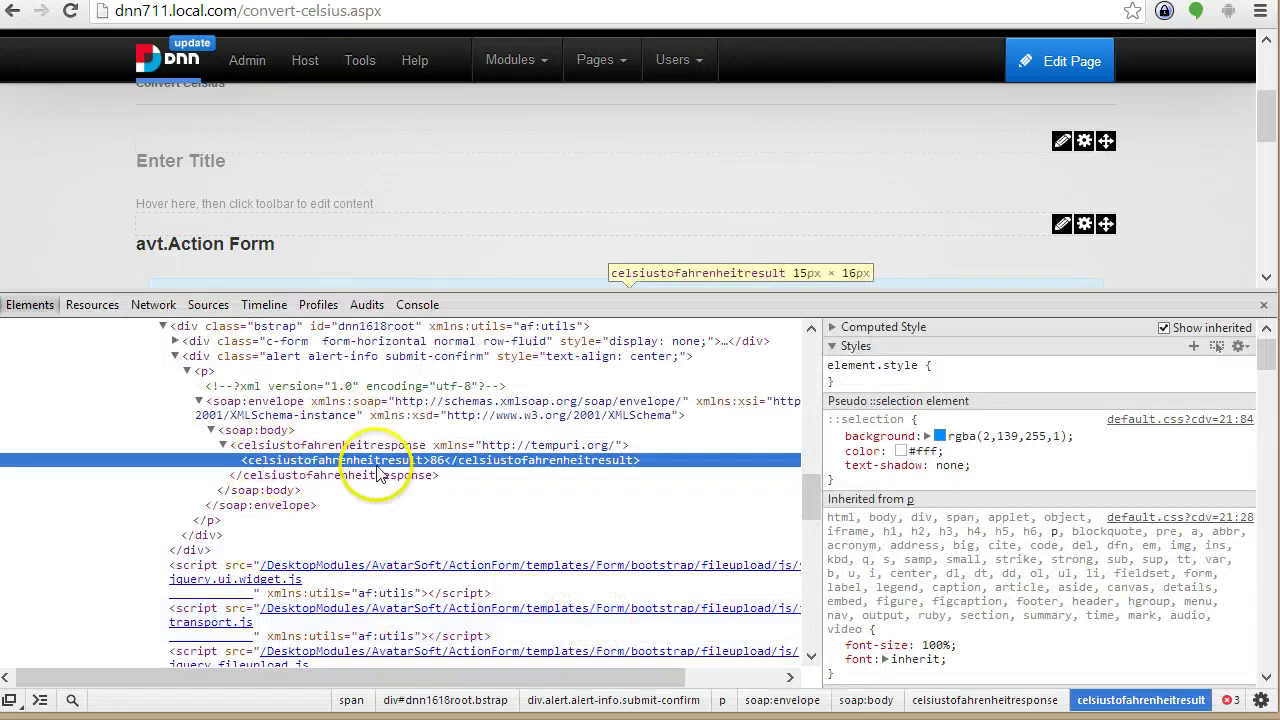
scroll(378, 475, "up", 2)
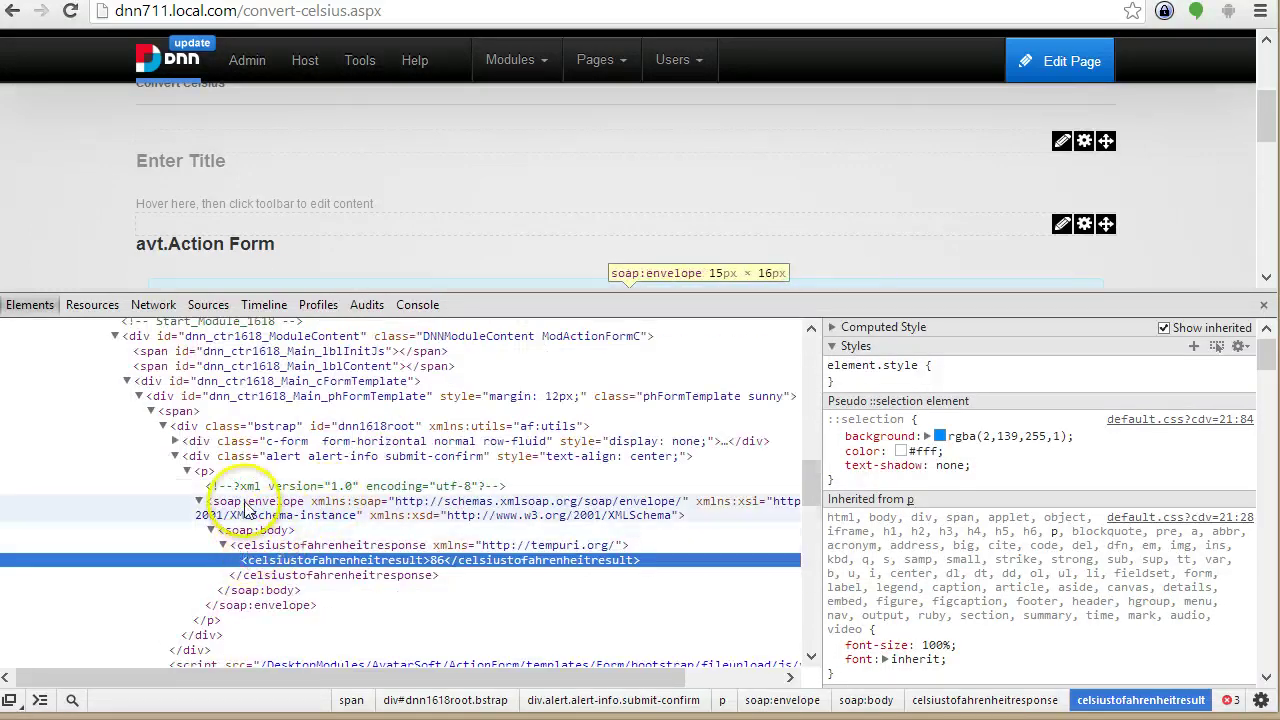
left_click(241, 508)
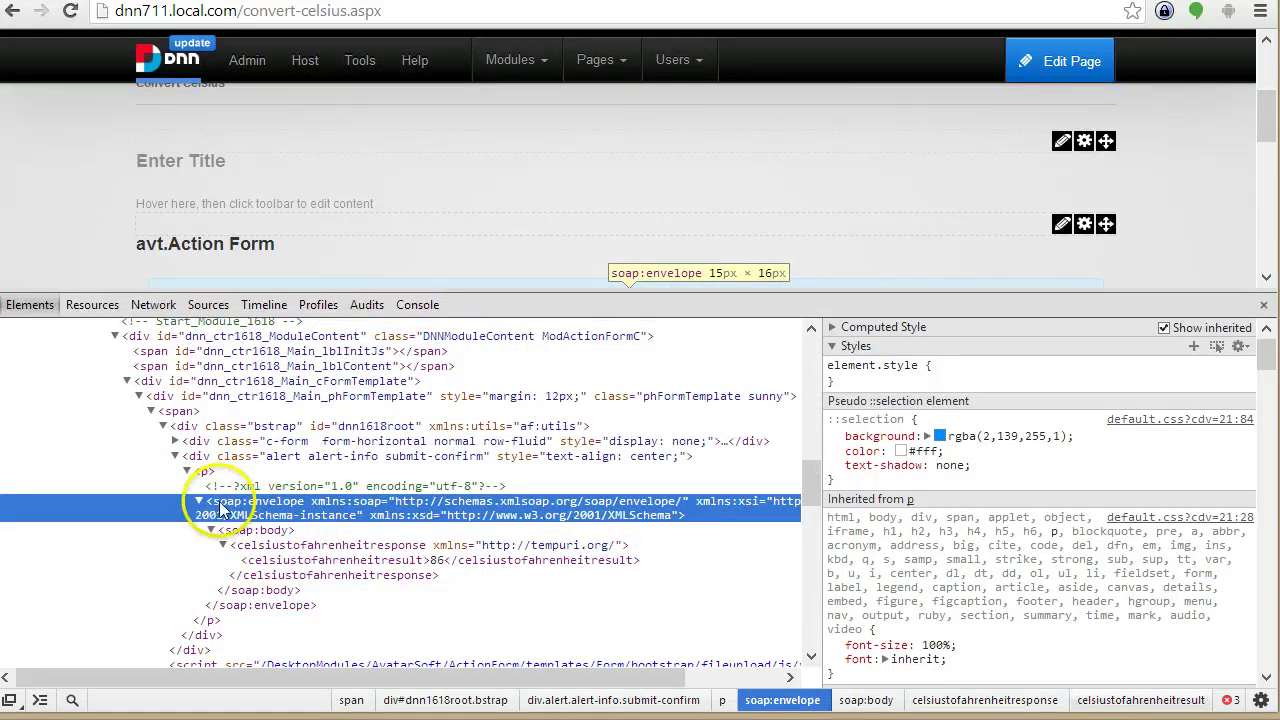
left_click(255, 531)
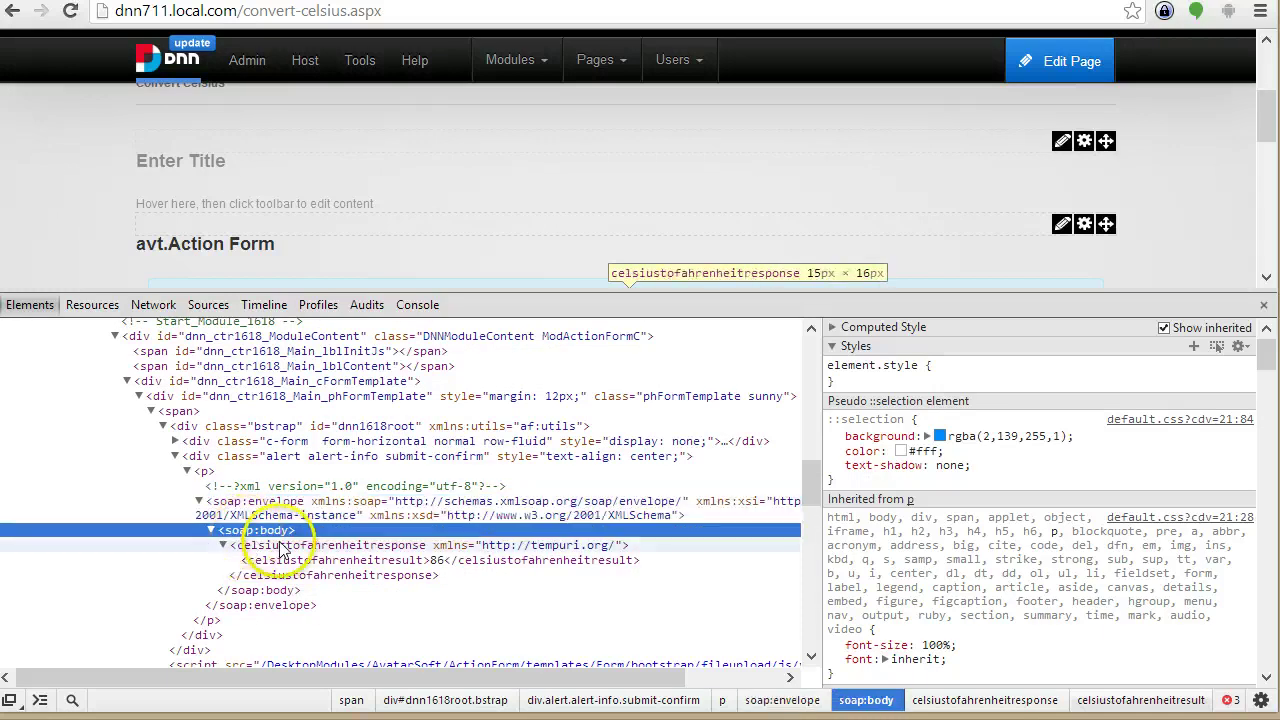
double_click(438, 562)
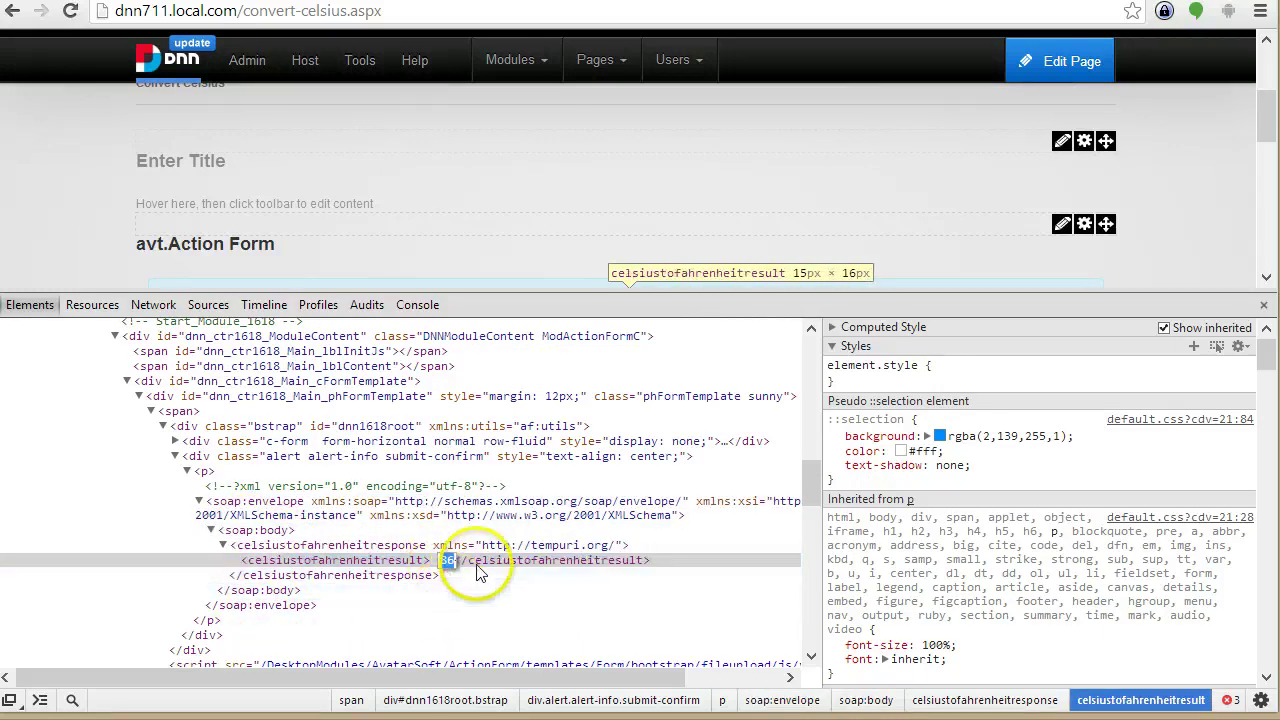
left_click(300, 514)
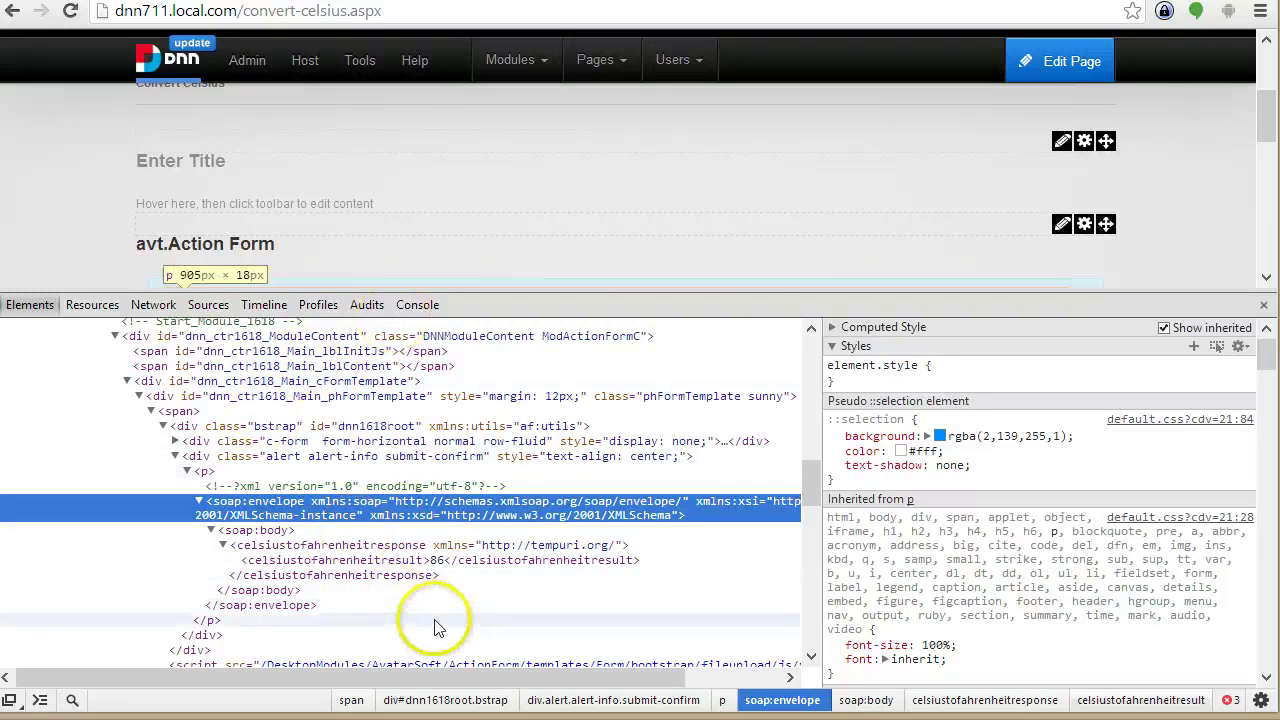
scroll(567, 263, "down", 1)
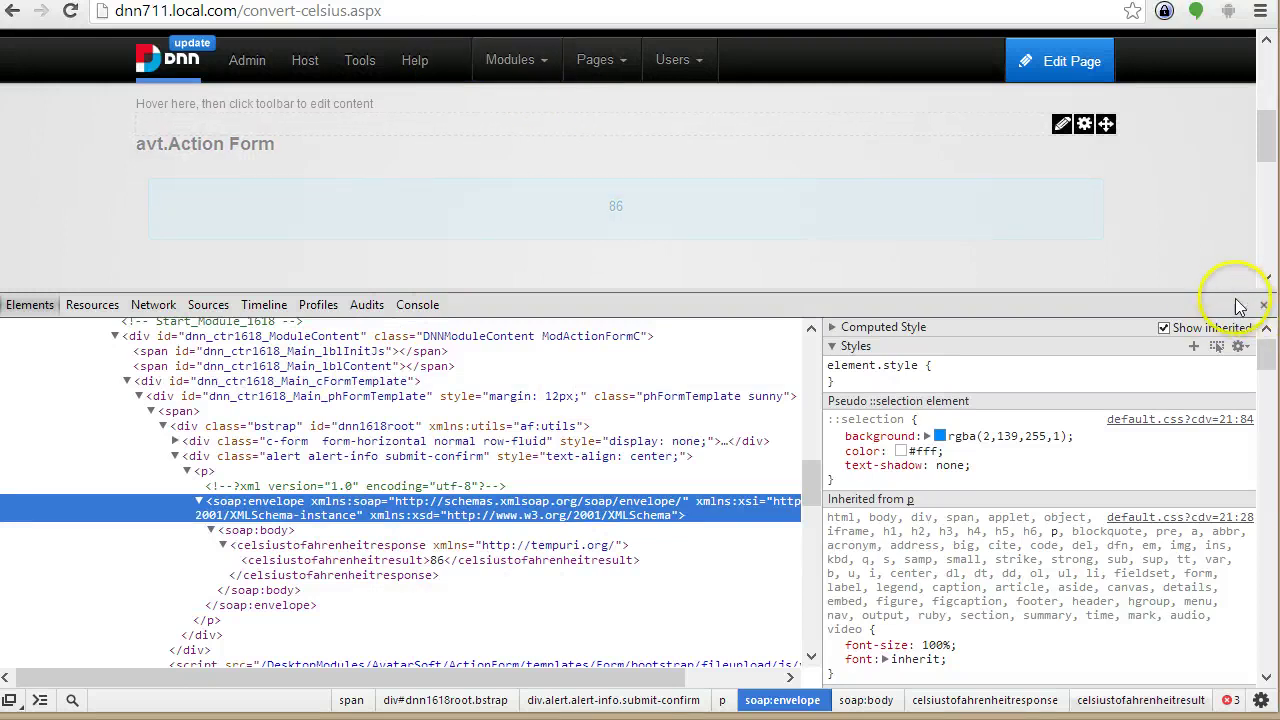
left_click_drag(1199, 300, 1207, 423)
Step: Add a Regex parsing action to the Convert button's click handler
mouse_move(1066, 325)
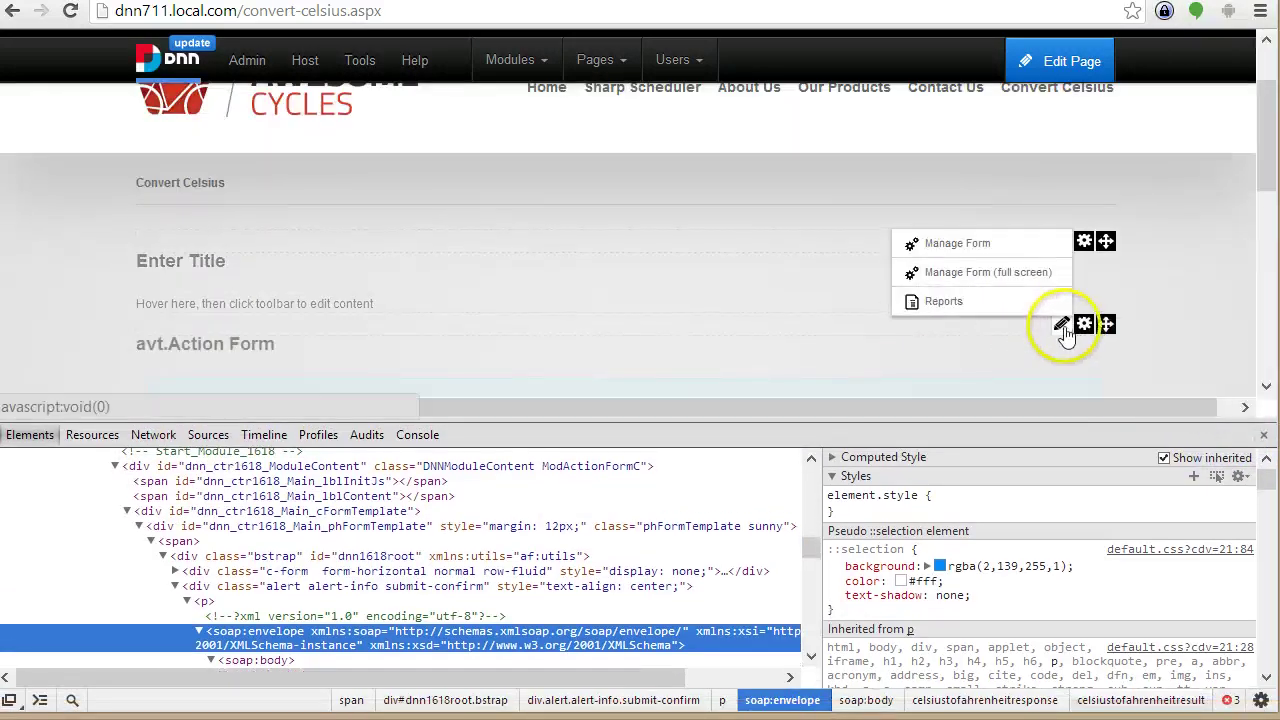
left_click(1000, 247)
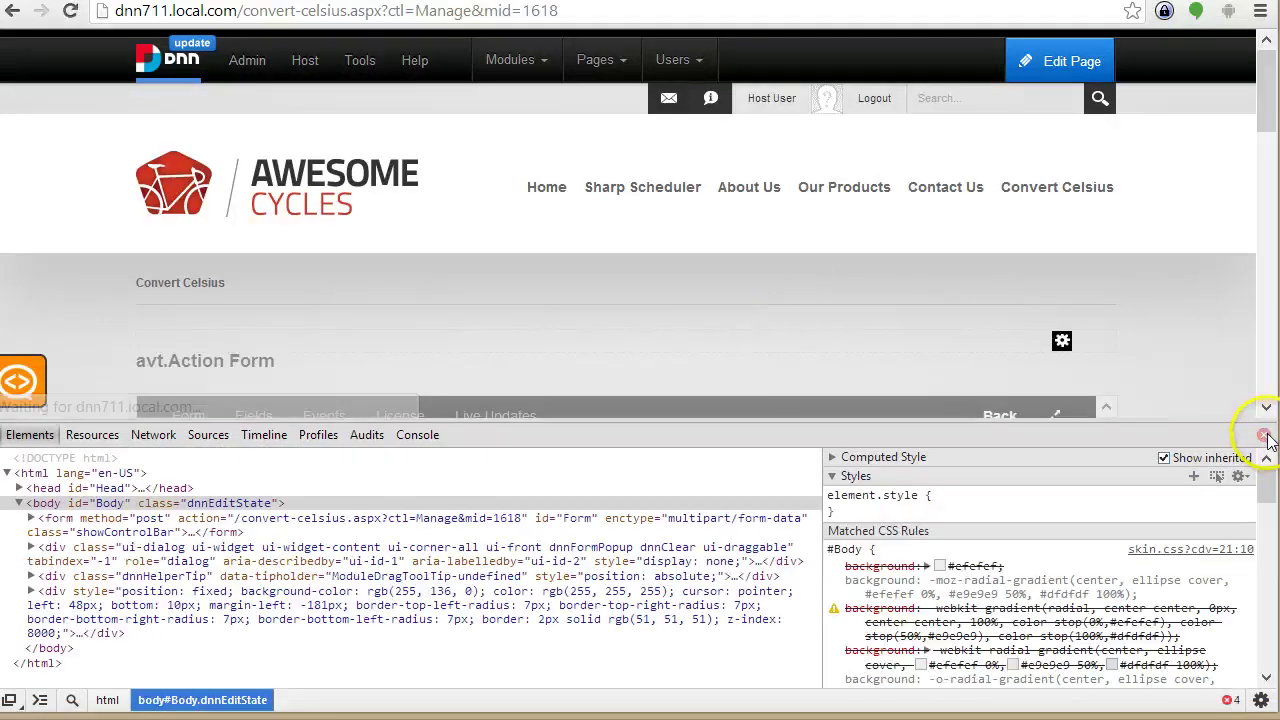
left_click(1264, 434)
scroll(248, 428, "down", 4)
scroll(250, 428, "down", 5)
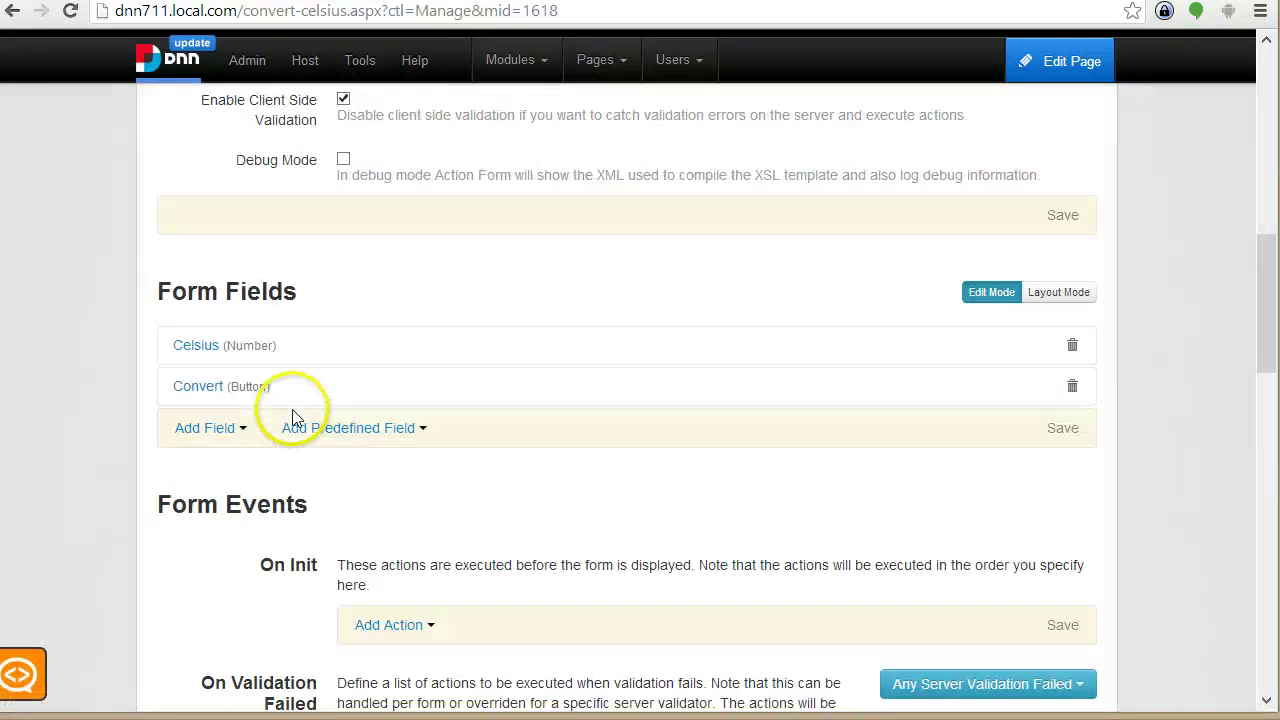
scroll(229, 423, "down", 1)
left_click(230, 386)
scroll(500, 506, "down", 10)
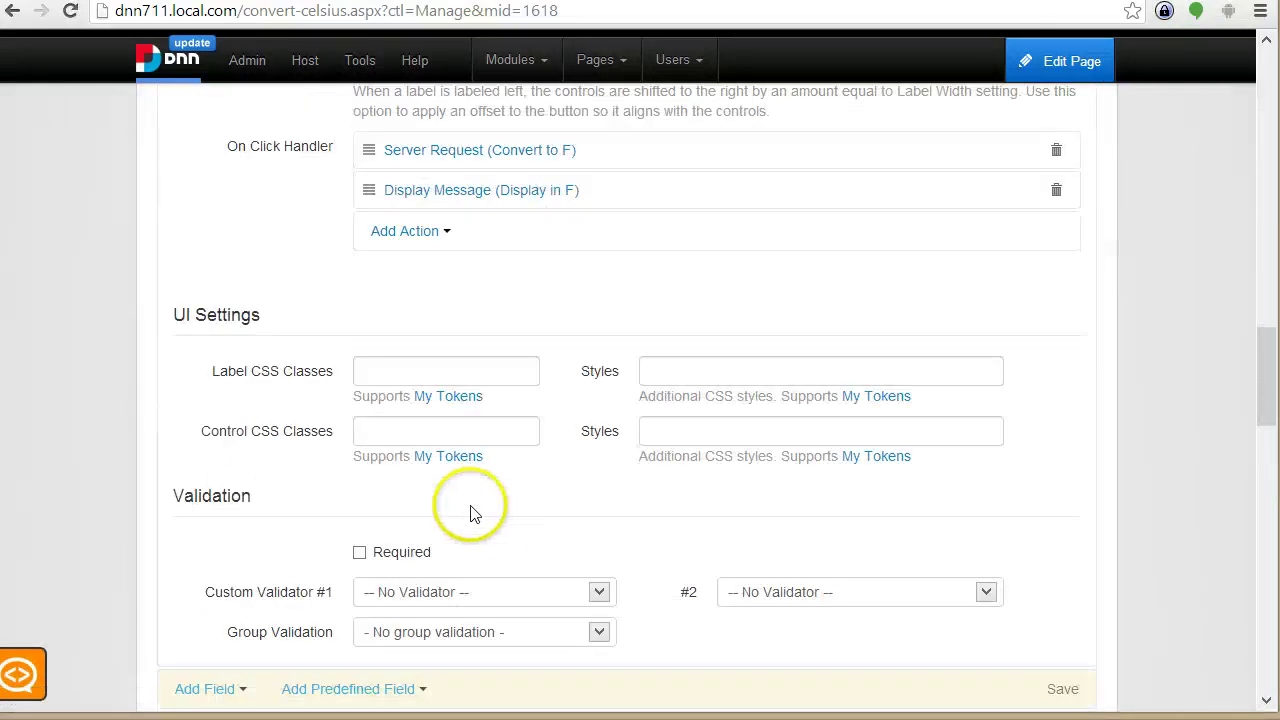
scroll(329, 429, "up", 2)
left_click(418, 336)
mouse_move(457, 471)
left_click(567, 477)
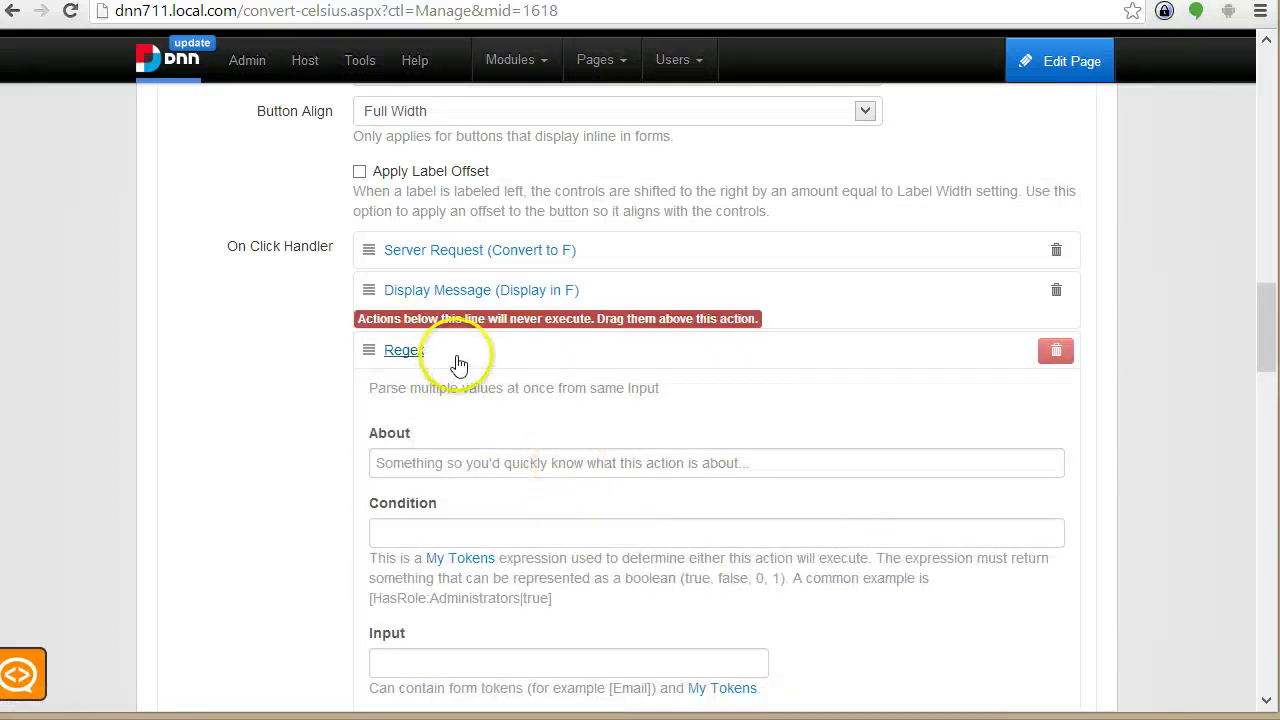
Step: Move Regex between Server Request and Display Message and check its [ConversionResult] input
left_click(410, 352)
left_click_drag(374, 358, 451, 290)
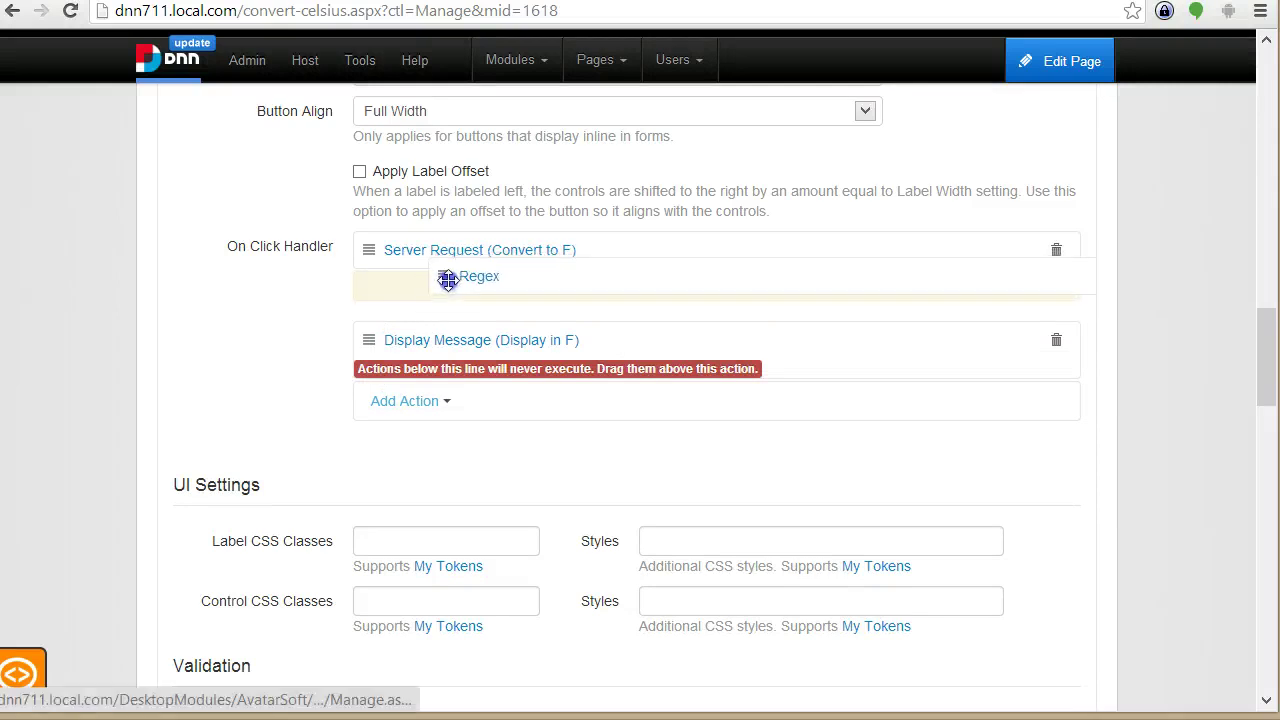
mouse_move(449, 268)
left_mouse_down()
mouse_move(460, 314)
mouse_move(450, 282)
left_mouse_up()
left_click(466, 296)
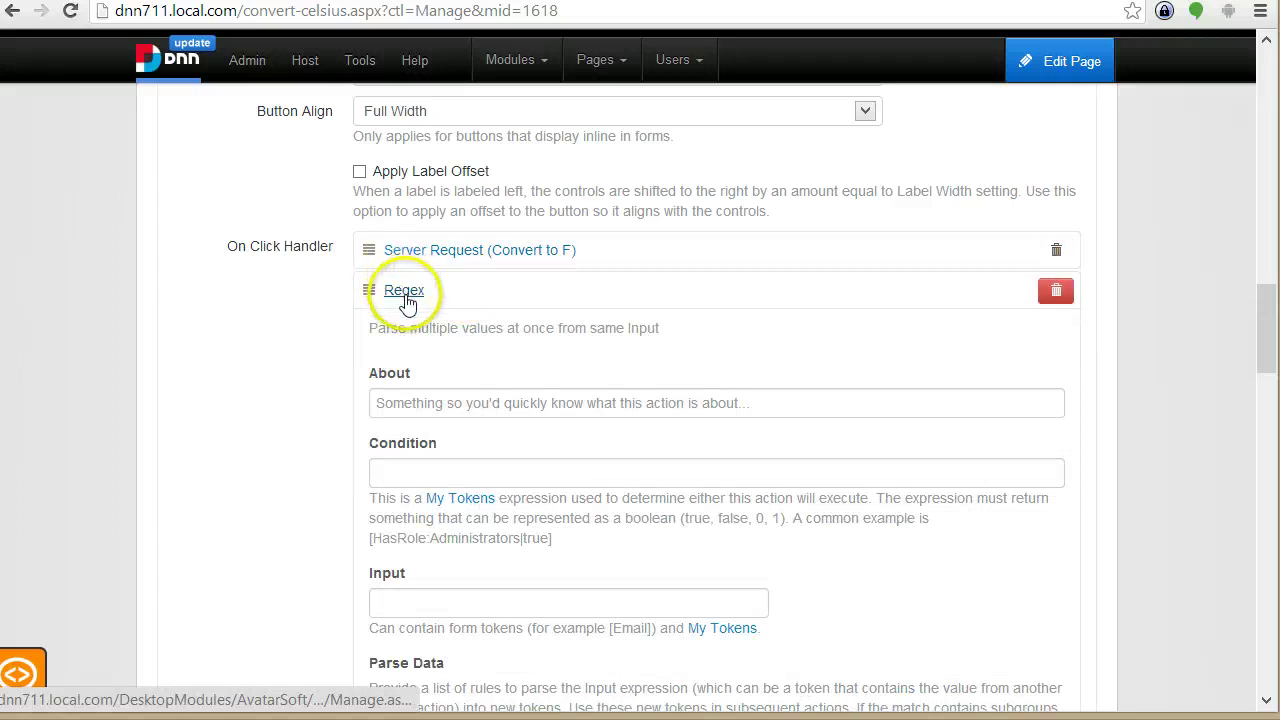
scroll(420, 360, "down", 1)
left_click(430, 500)
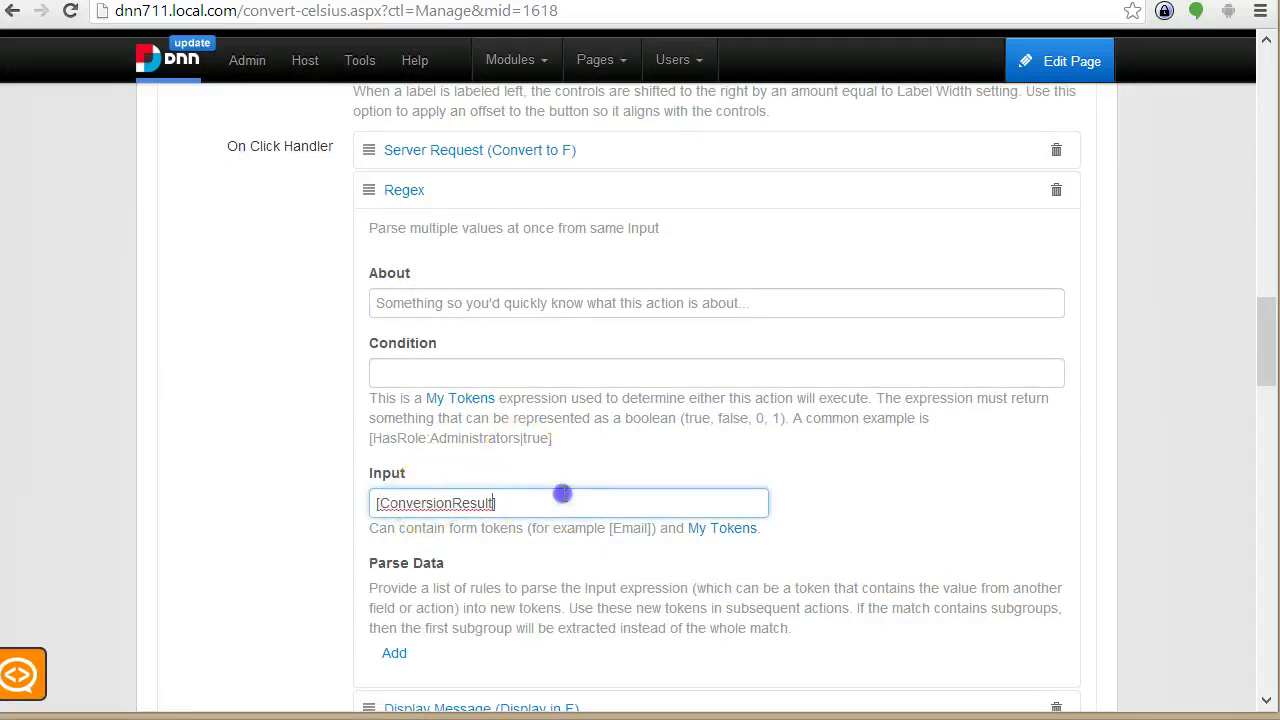
left_click_drag(563, 500, 257, 474)
scroll(366, 342, "up", 1)
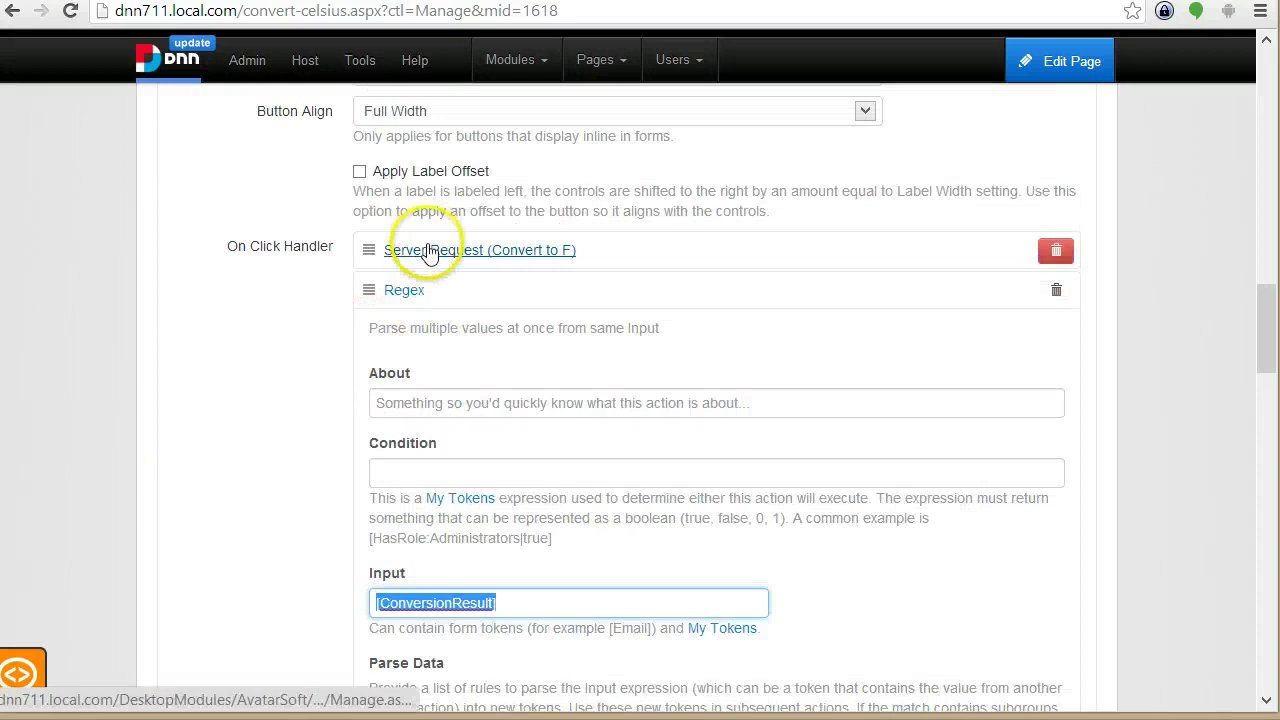
scroll(481, 492, "down", 2)
Step: Add a parse rule row with ConversionResult as the Store in Token
left_click(396, 553)
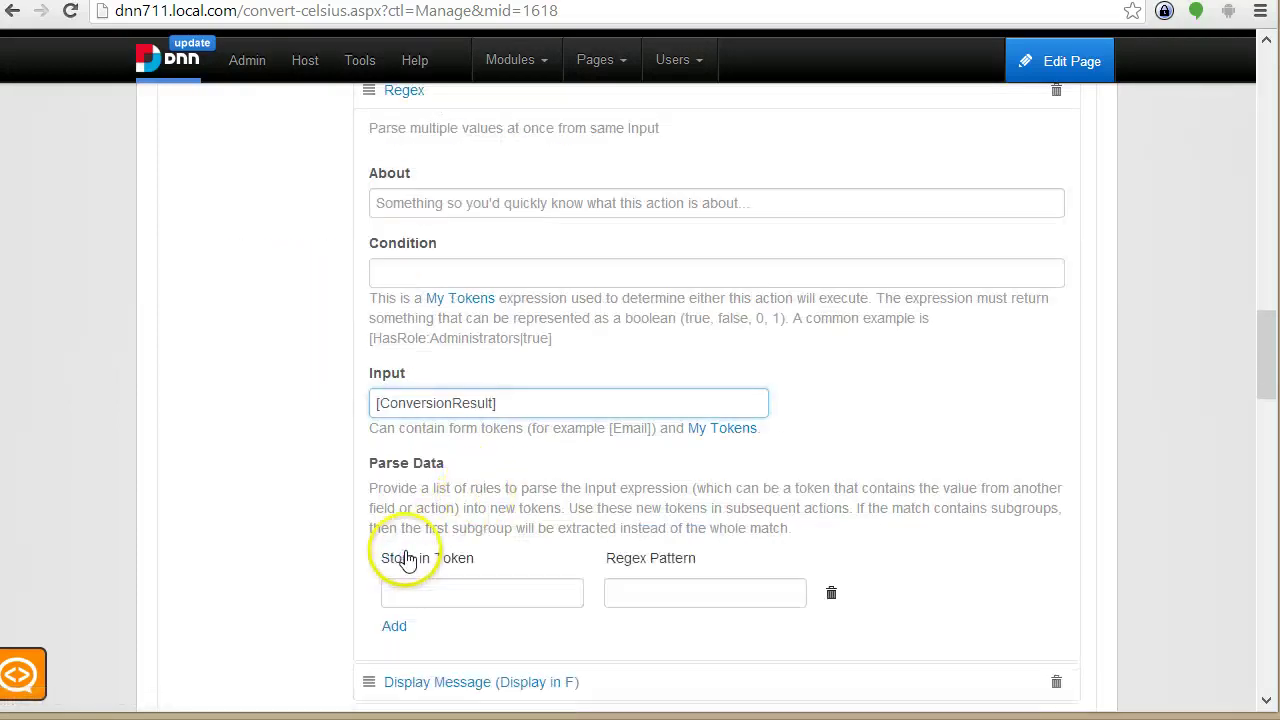
scroll(420, 480, "down", 2)
left_click(417, 400)
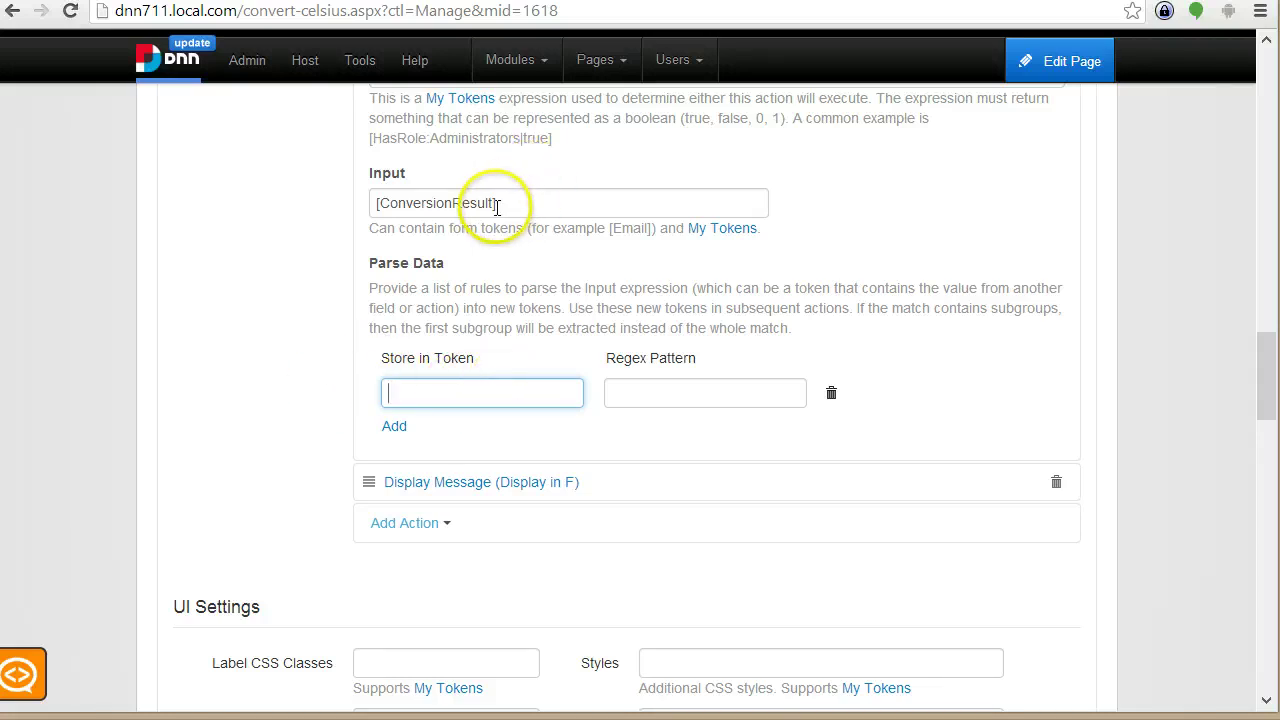
left_click(565, 205)
scroll(578, 203, "up", 5)
Step: Rename the Convert to F request's output token to ConversionResultXml
left_click(500, 350)
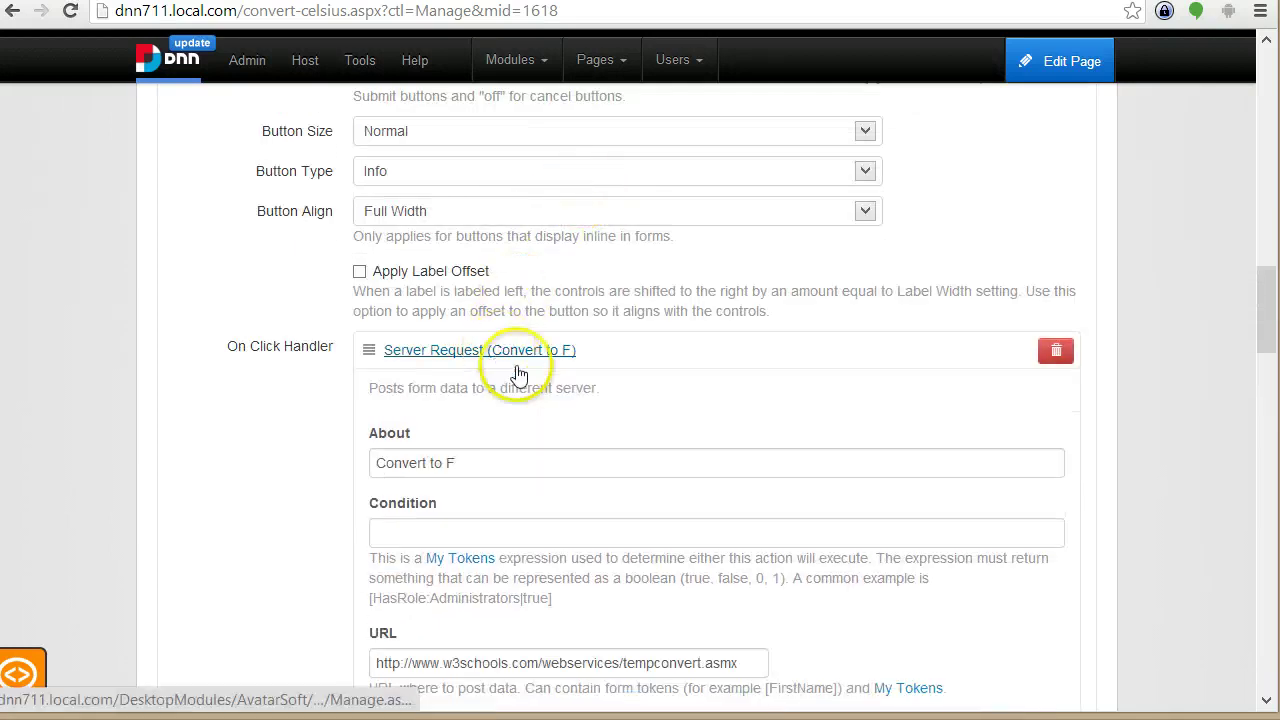
scroll(495, 540, "down", 5)
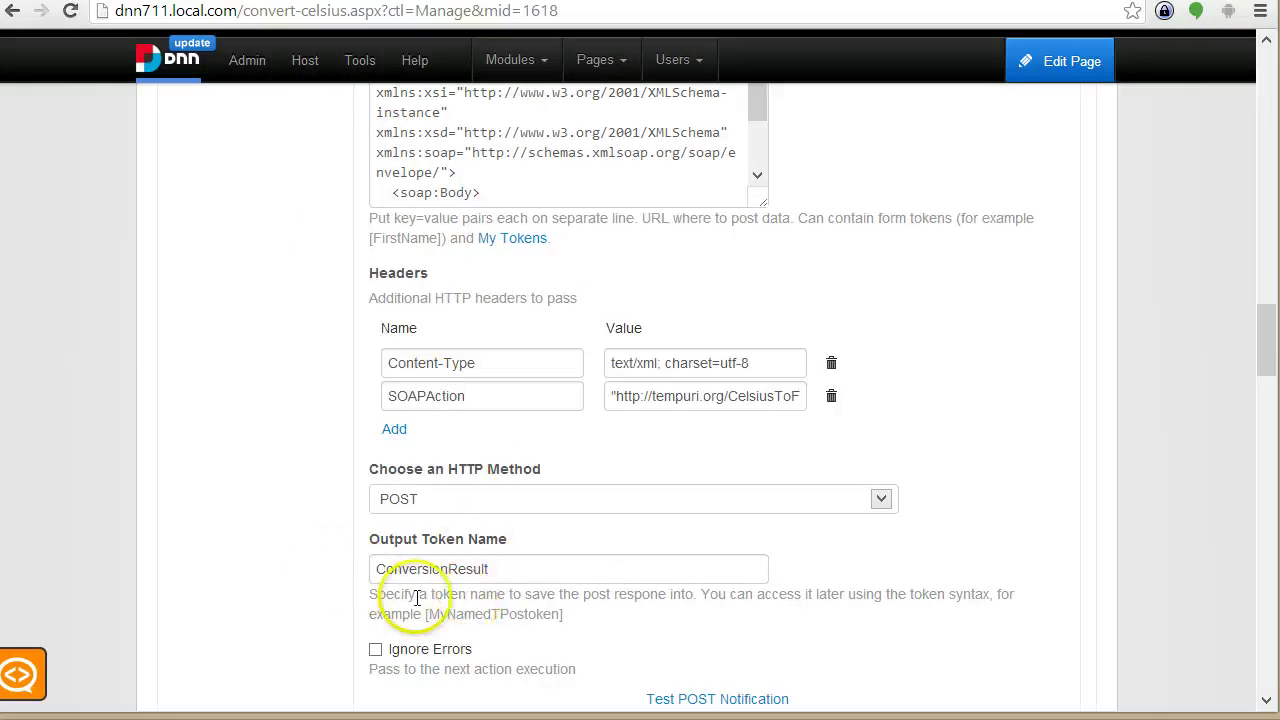
left_click(529, 570)
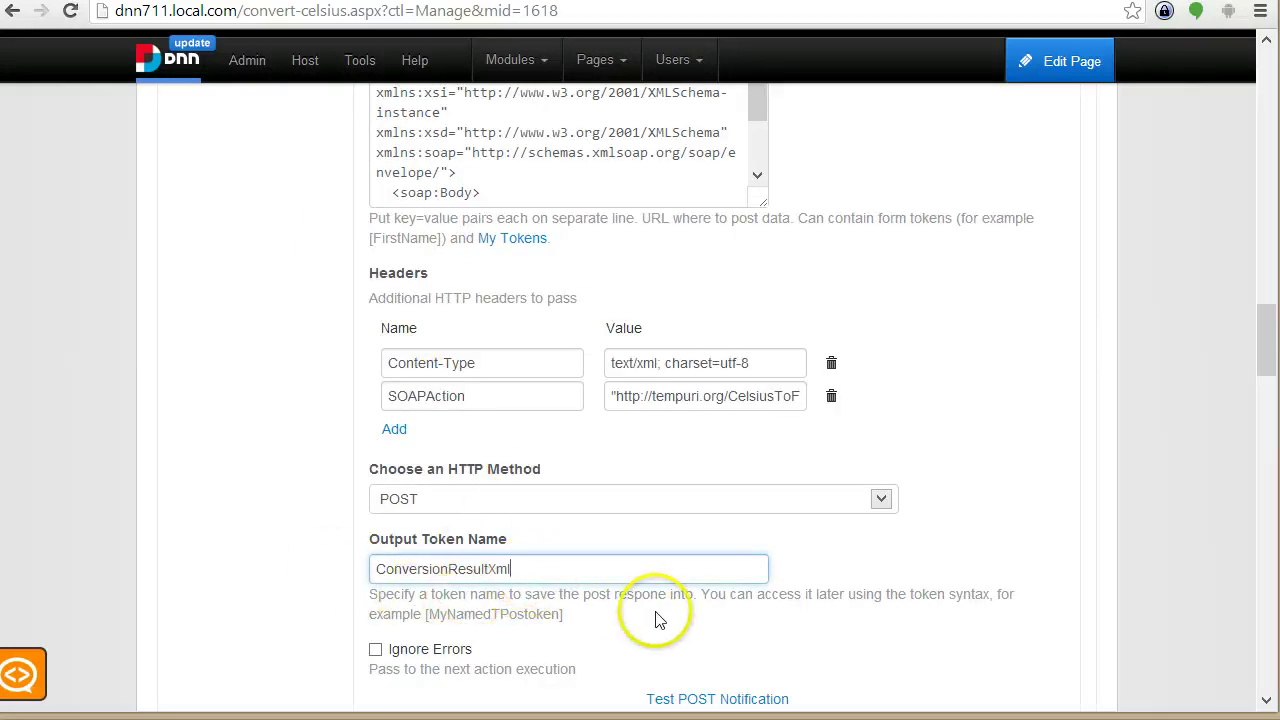
type("Xml")
double_click(514, 563)
key("ctrl+c")
Step: Set the Regex action's Input to [ConversionResultXml]
scroll(620, 611, "down", 6)
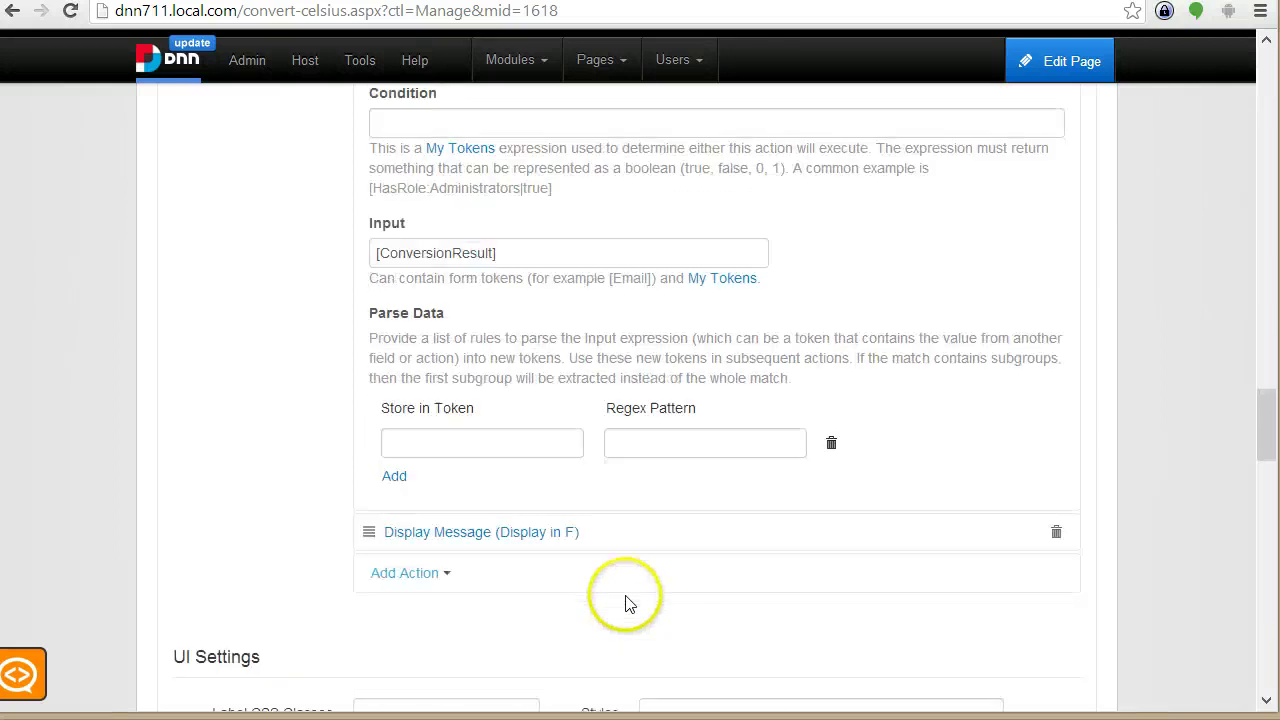
double_click(465, 253)
key("ctrl+v")
left_click(498, 442)
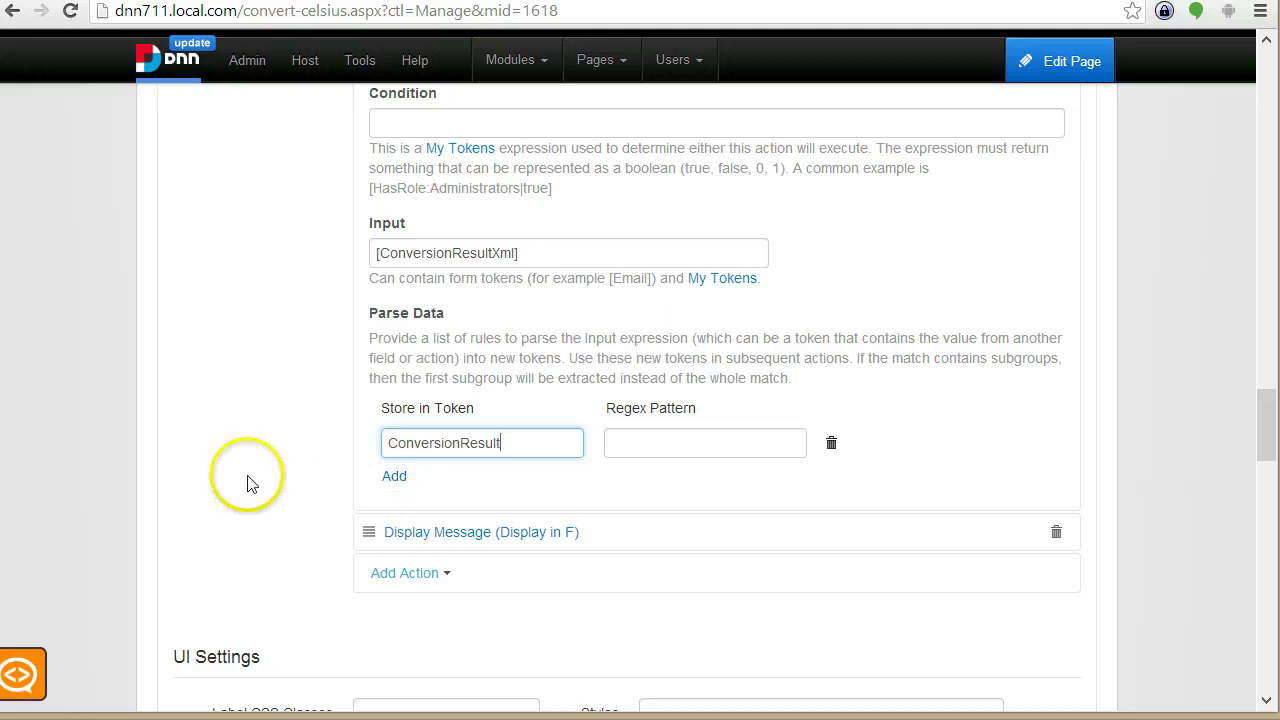
left_click(647, 447)
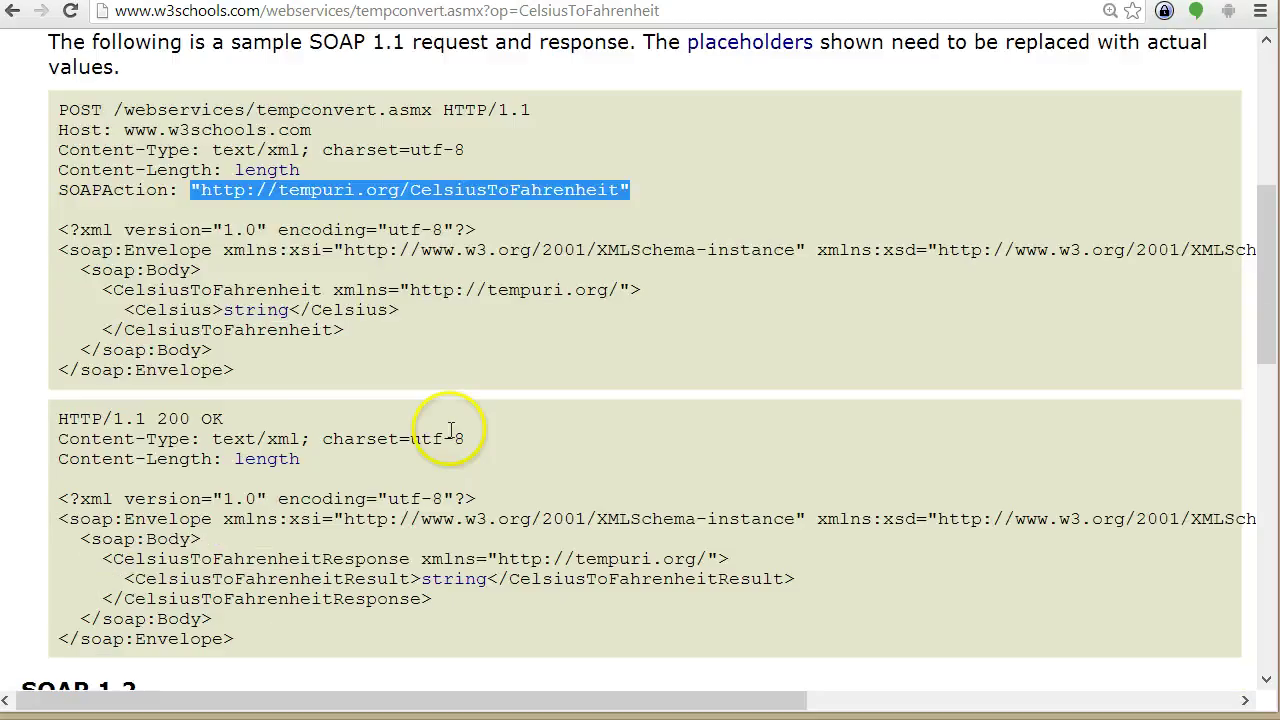
Step: Select the CelsiusToFahrenheitResult element name in the W3Schools SOAP 1.1 response sample
key("ctrl+plus")
left_click(262, 485)
double_click(262, 484)
key("ctrl+c")
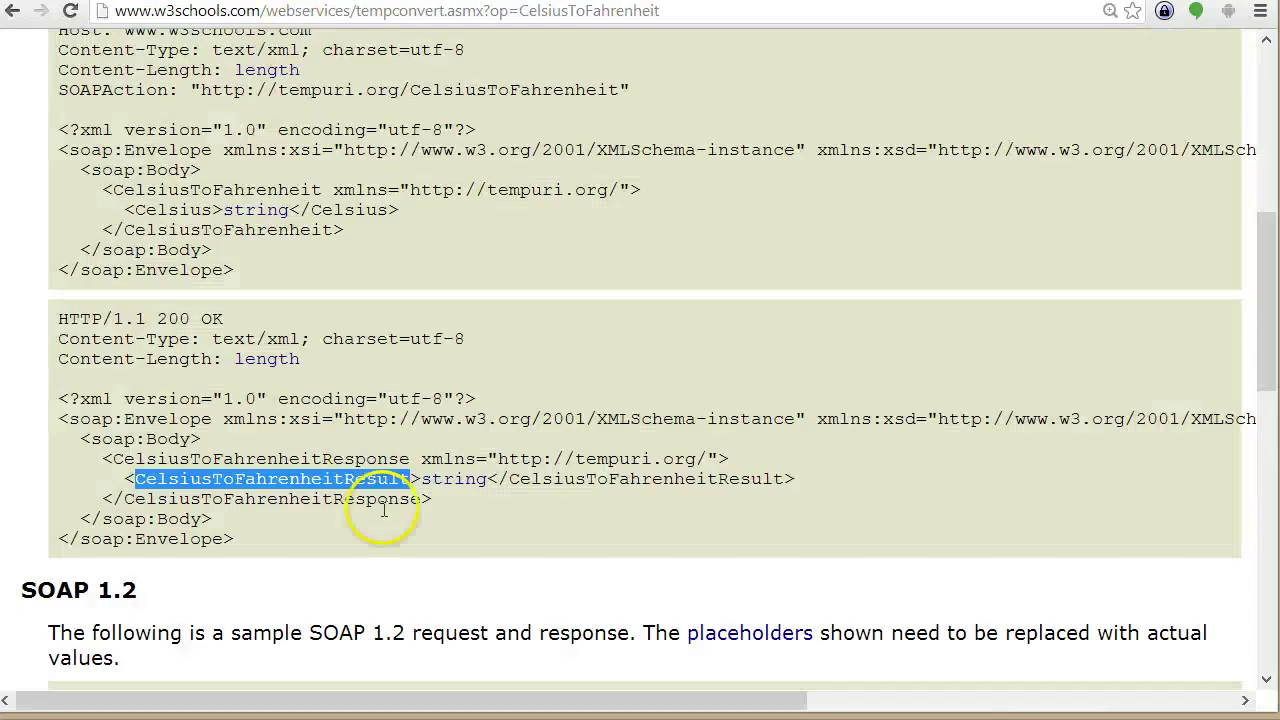
left_click(394, 520)
double_click(323, 485)
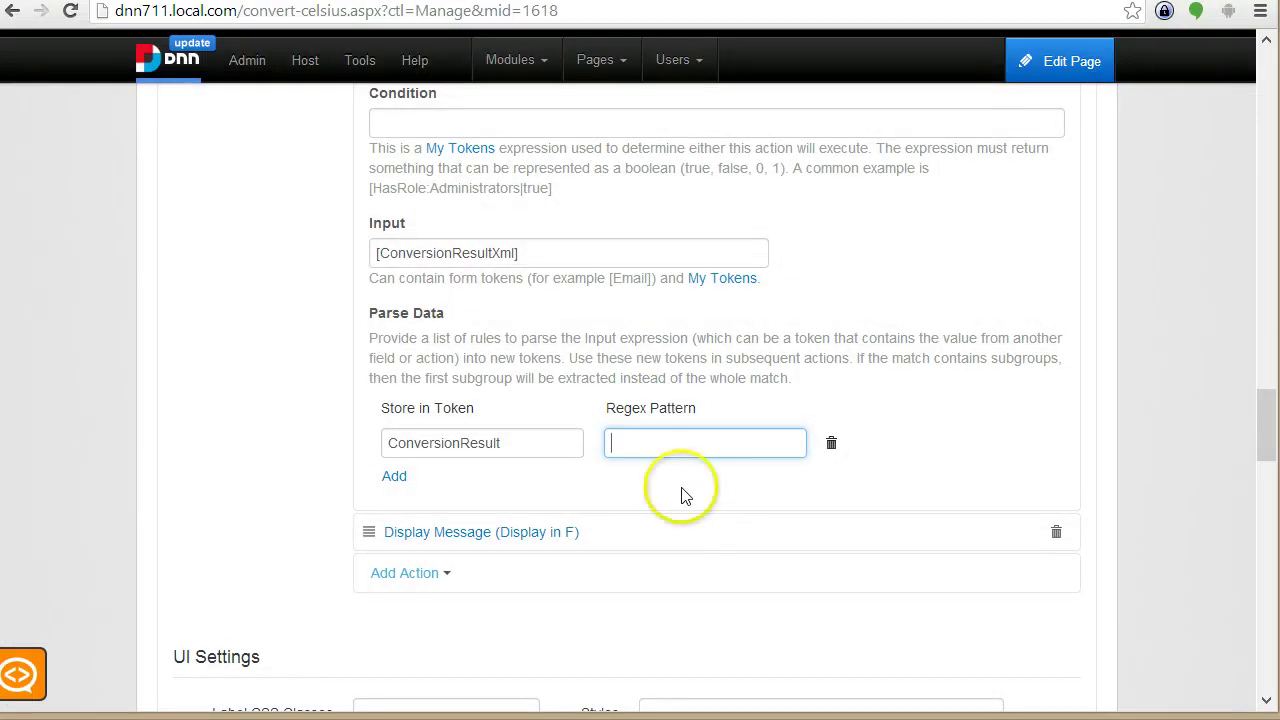
Step: Build the Regex Pattern CelsiusToFahrenheitResult>(\d+)<\/CelsiusToFahrenheitResult from the pasted element name
key("ctrl+v")
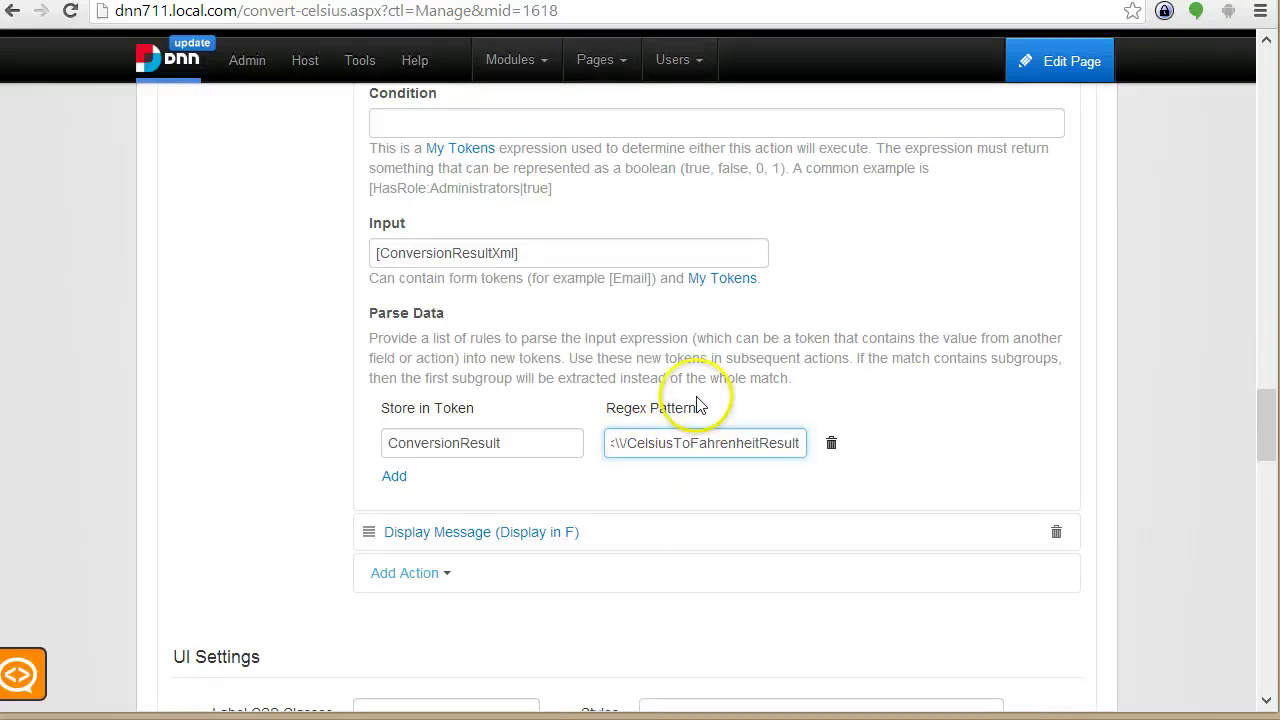
type("\\")
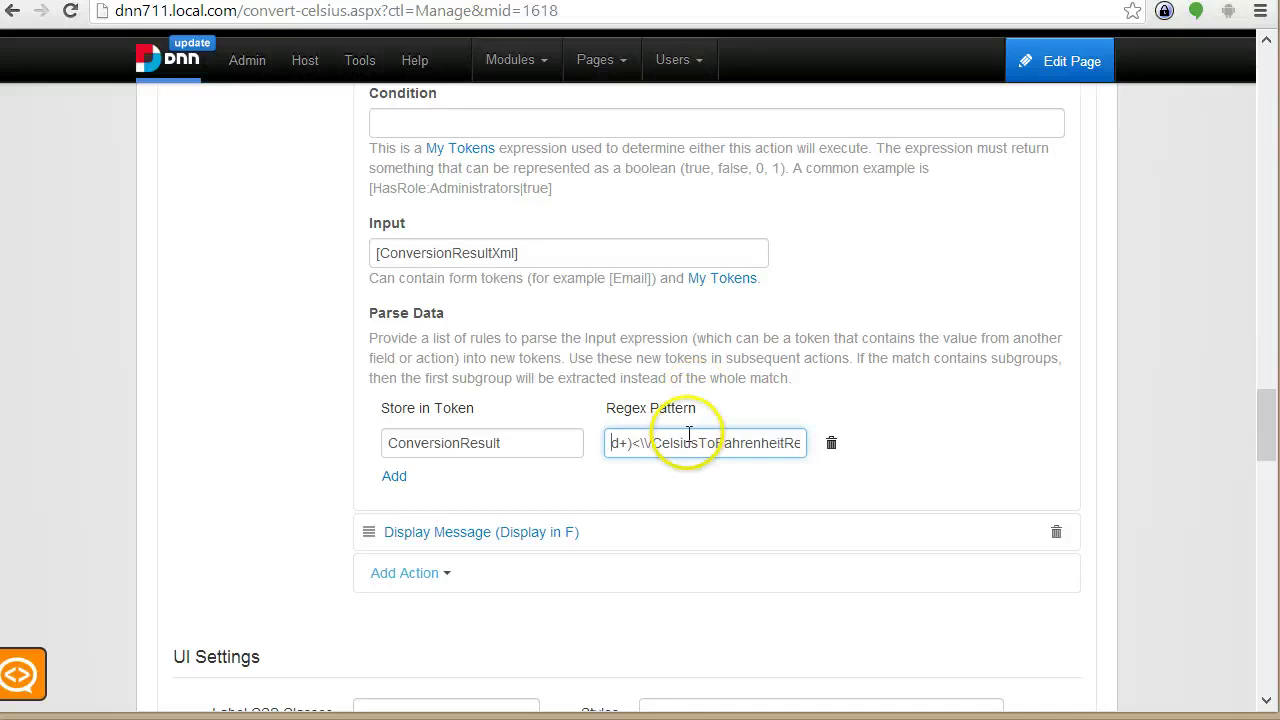
left_click(628, 442)
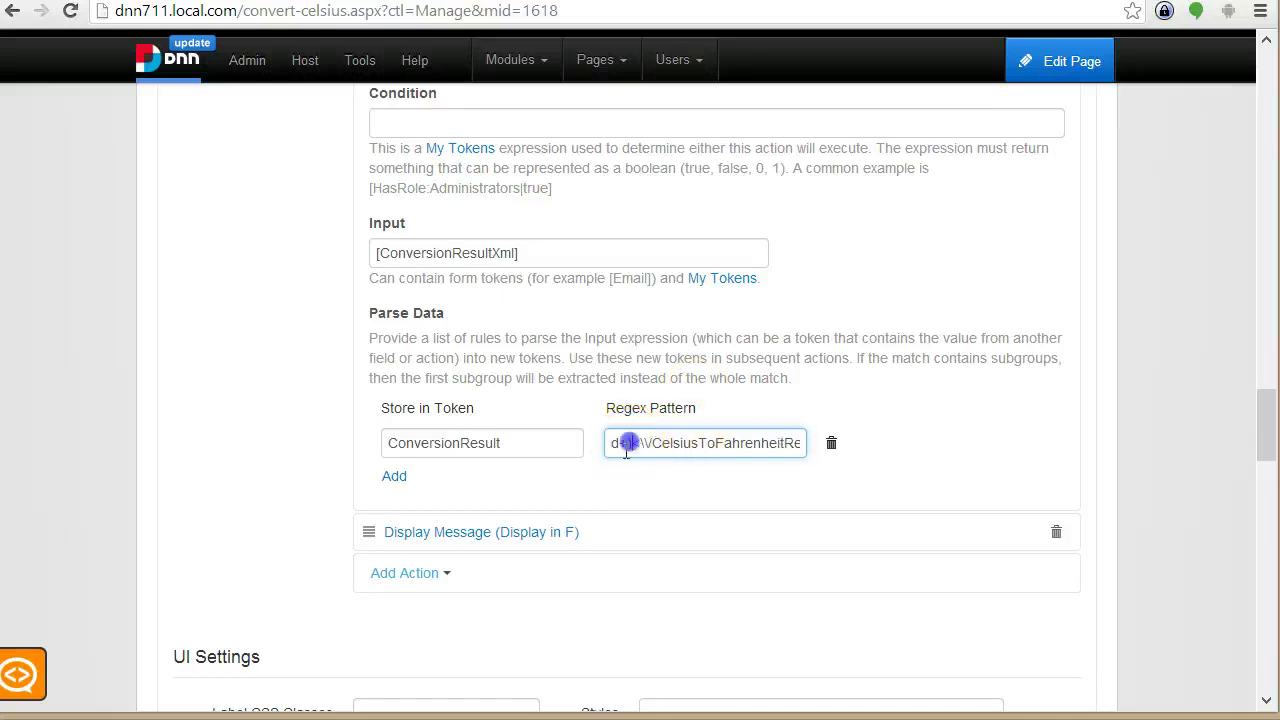
double_click(464, 440)
Step: Confirm Display Message still shows [ConversionResult] and save the form
left_click(526, 536)
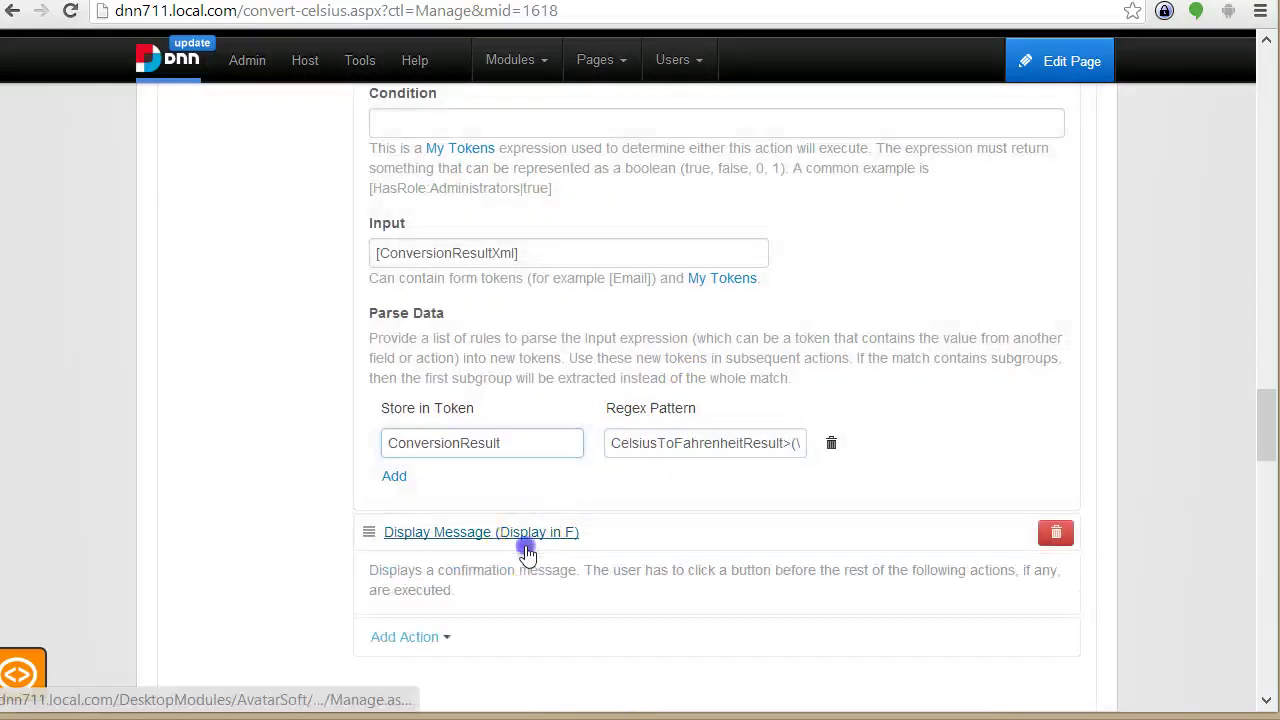
scroll(526, 562, "down", 8)
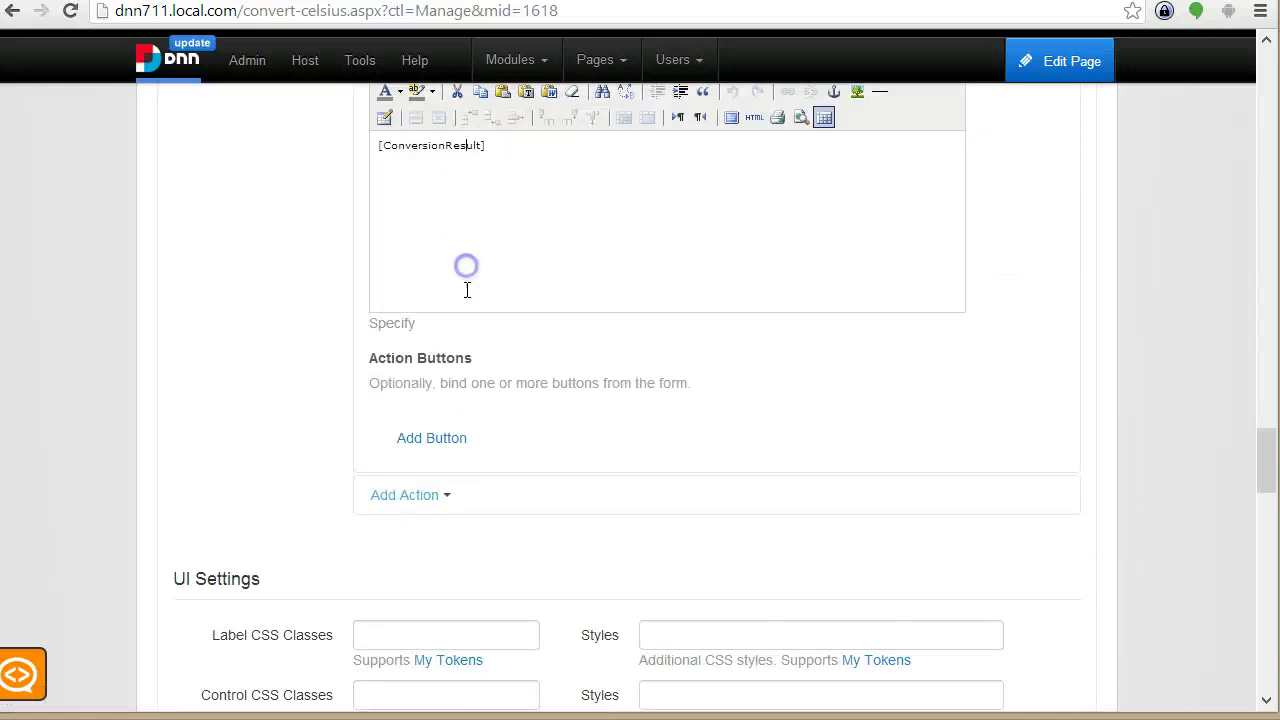
scroll(571, 337, "up", 7)
scroll(603, 389, "down", 8)
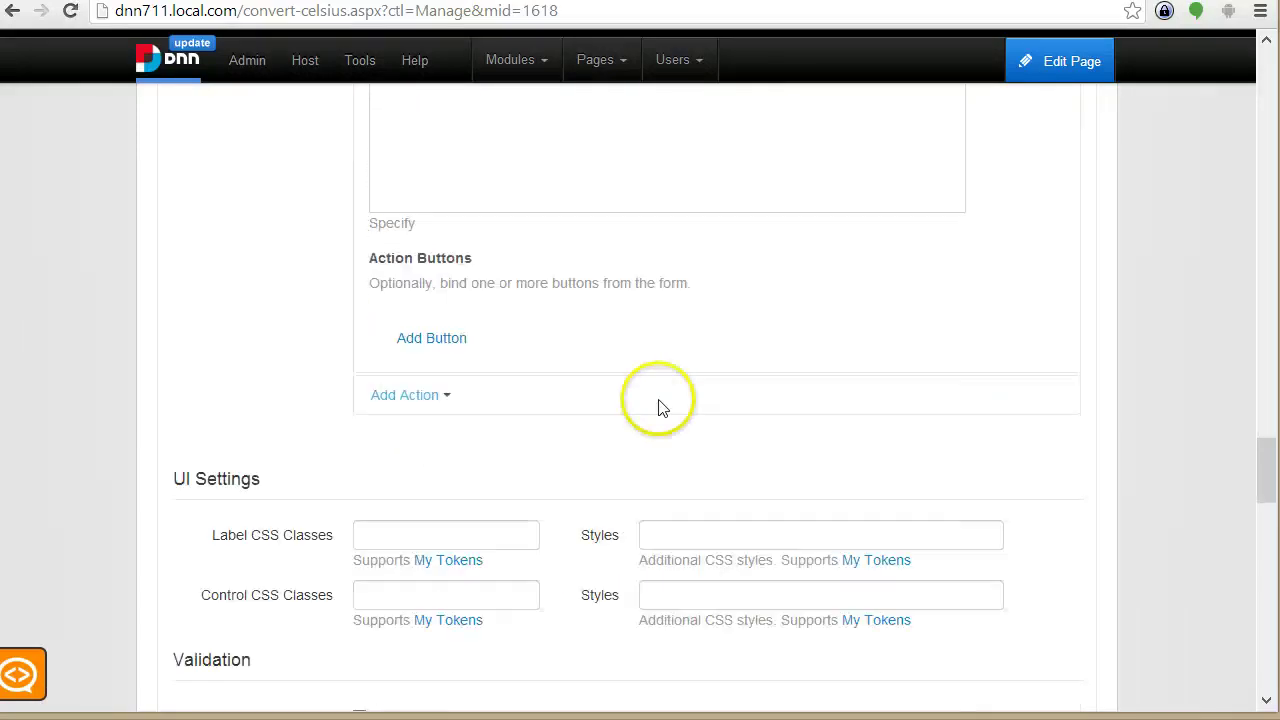
scroll(831, 454, "down", 3)
left_click(1062, 552)
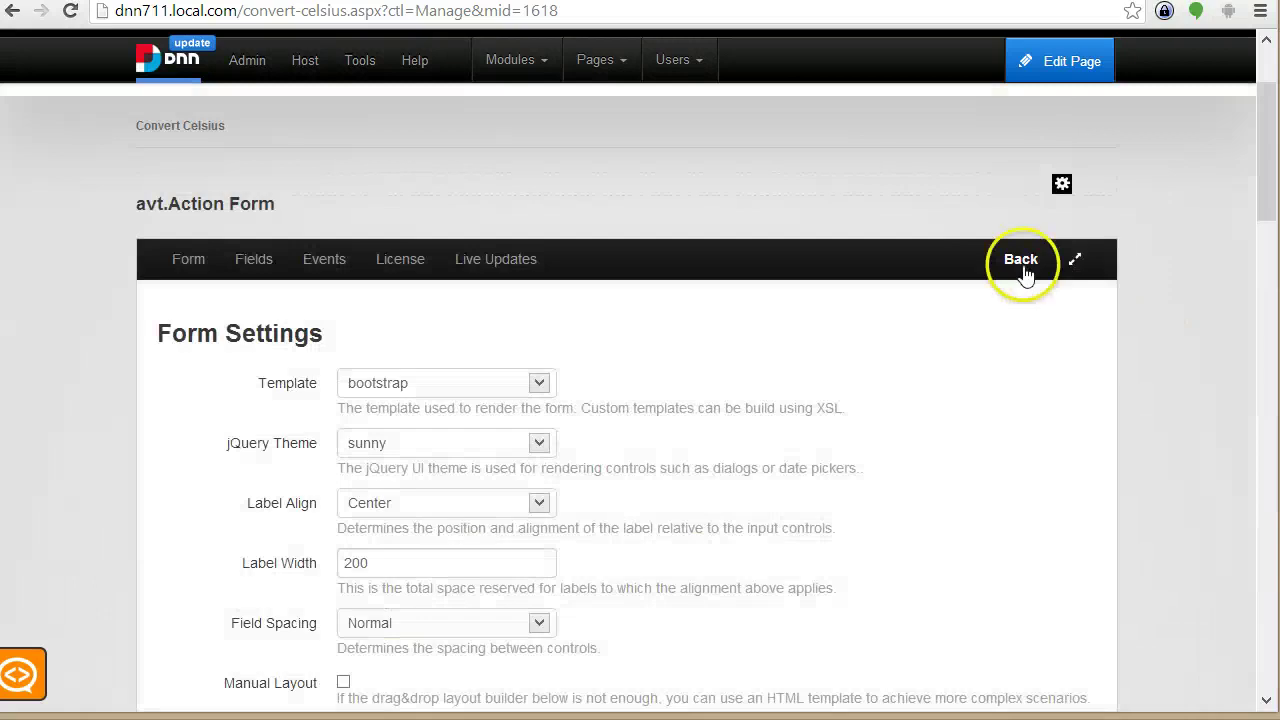
Step: Return to the Convert Celsius page and run a test conversion
left_click(1020, 260)
left_click(503, 494)
type("30")
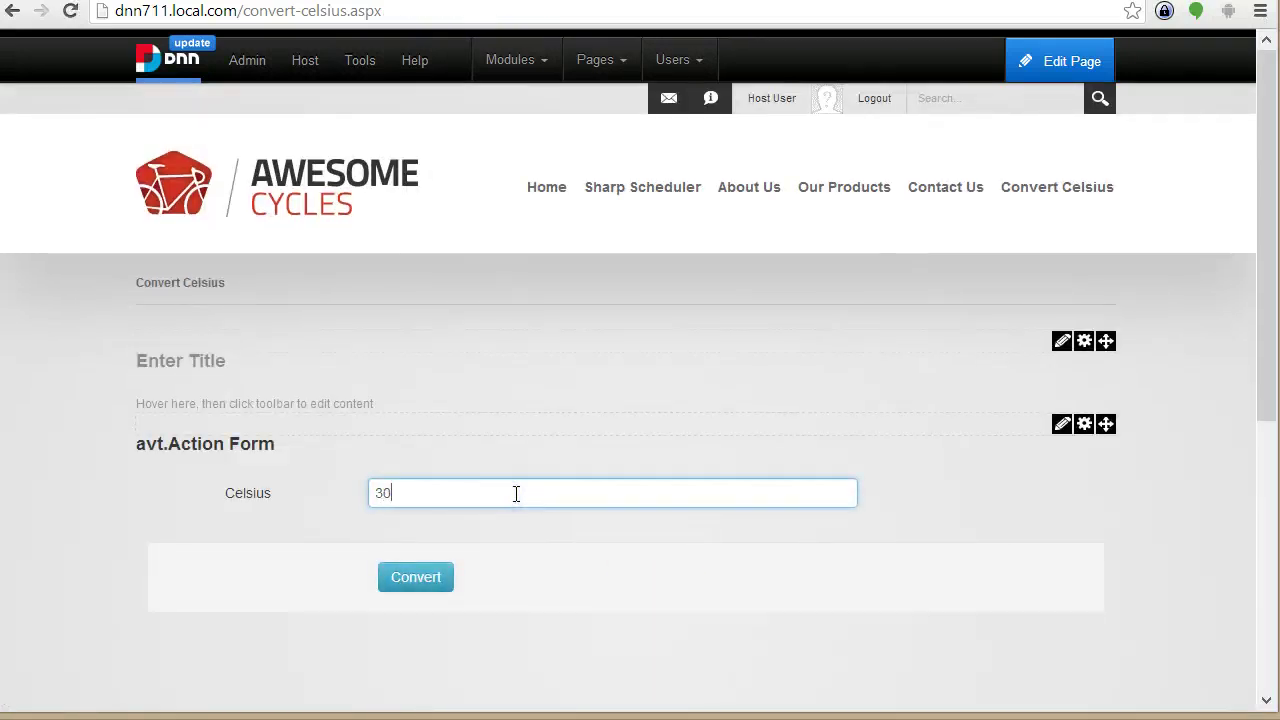
left_click(416, 577)
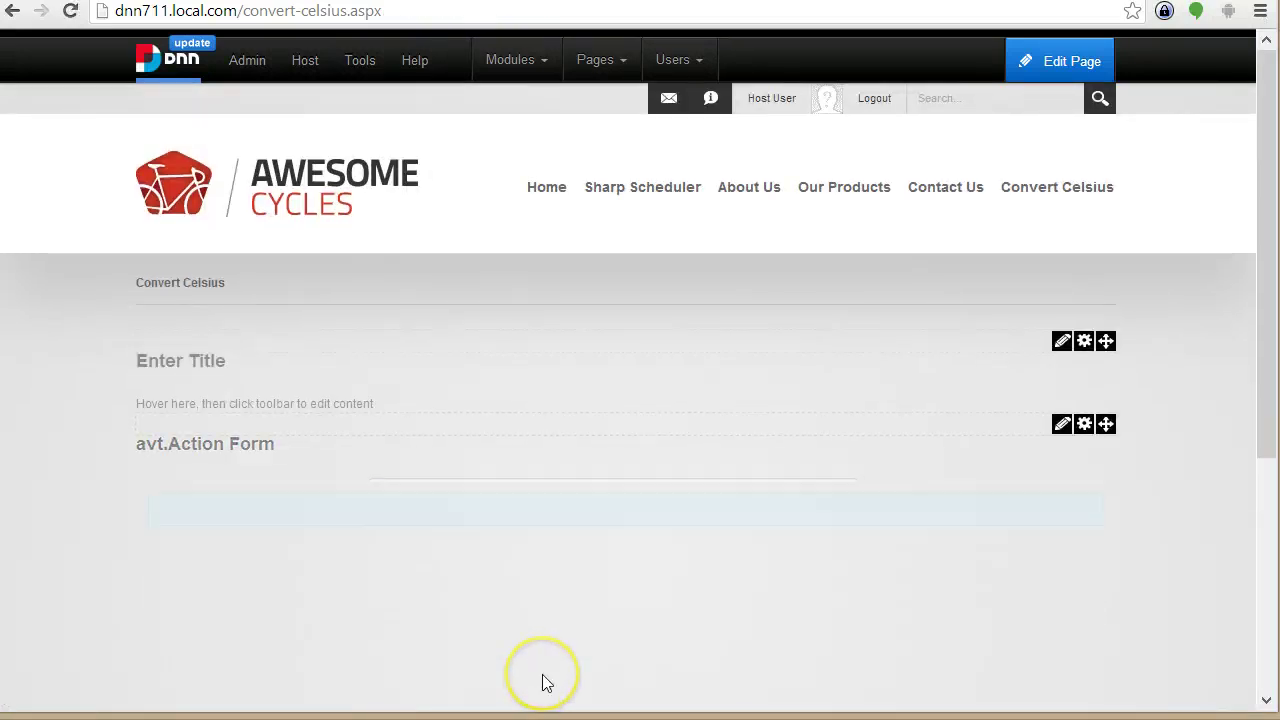
Step: Fix the Regex Pattern by adding the missing d+)</ capture text
mouse_move(1062, 424)
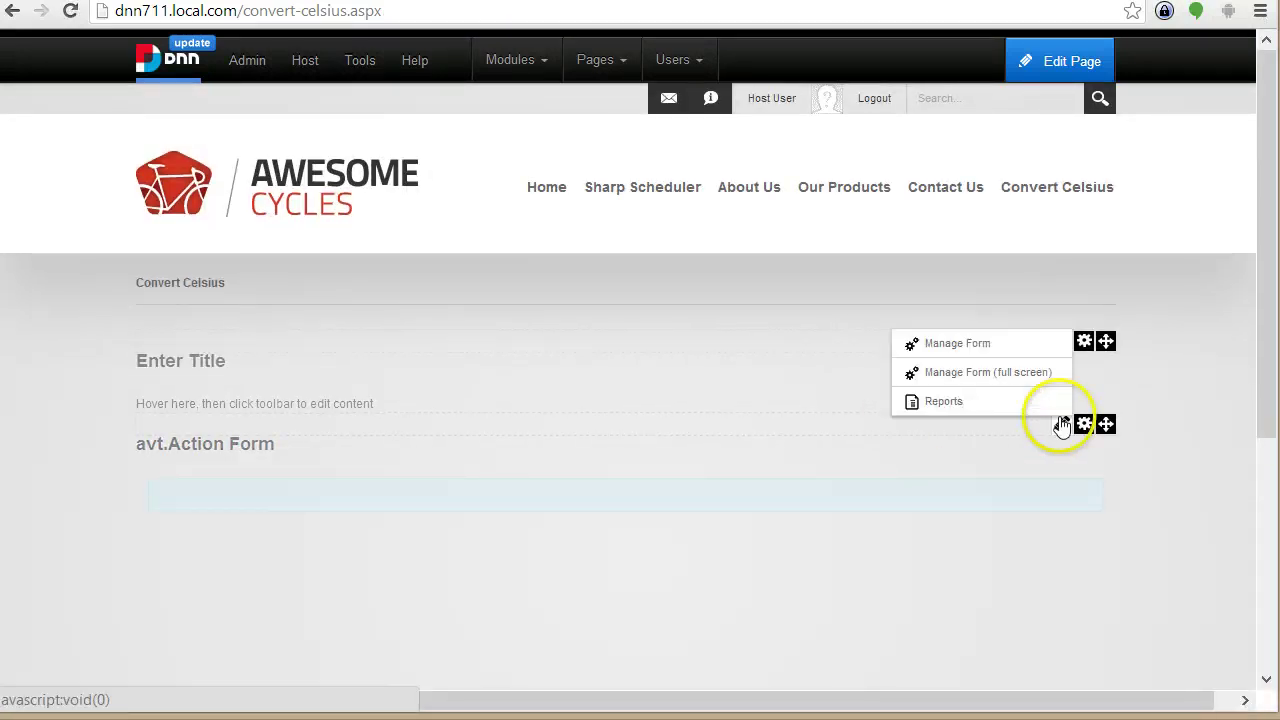
left_click(1010, 346)
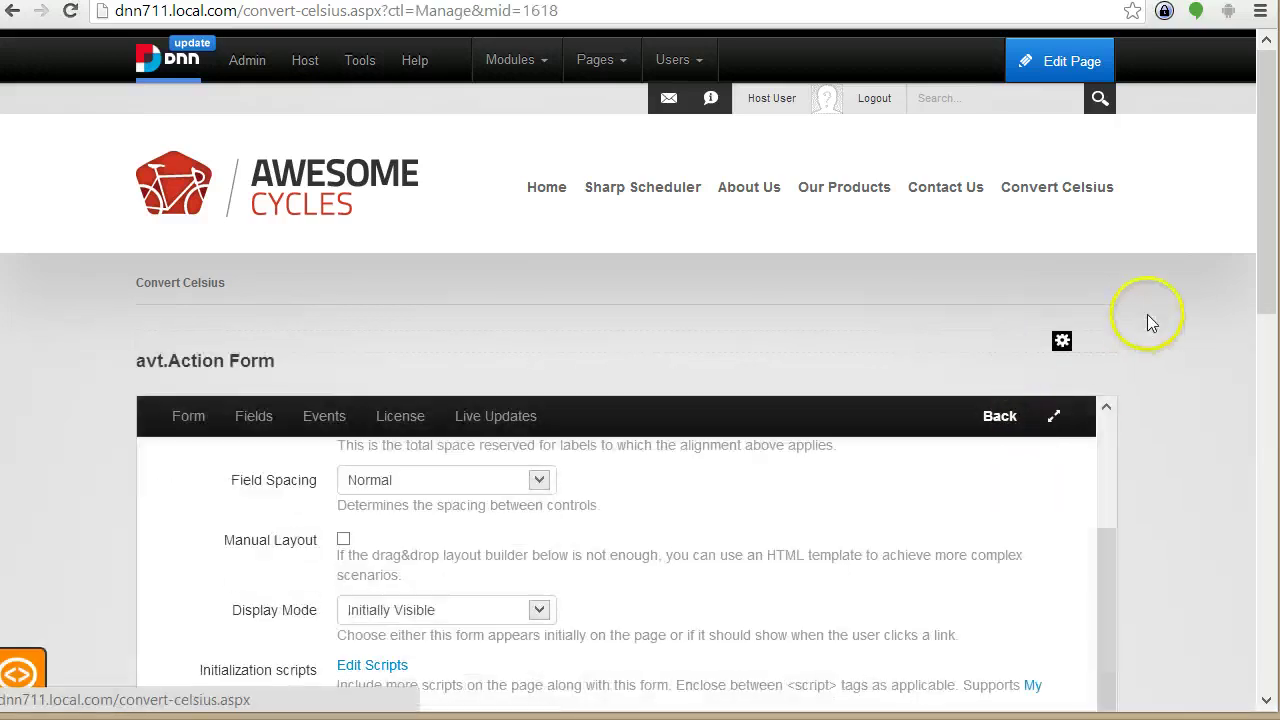
scroll(1131, 336, "down", 5)
scroll(1131, 336, "down", 3)
left_click(357, 400)
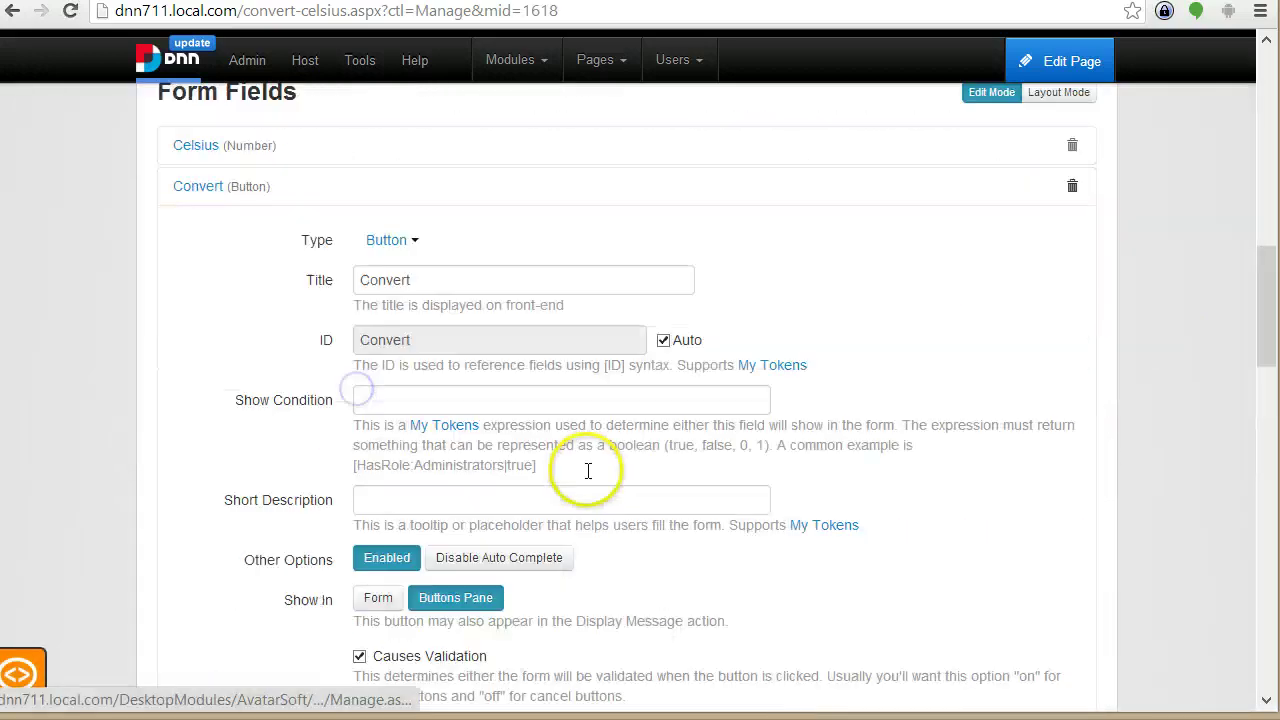
scroll(571, 508, "down", 3)
left_click(503, 292)
scroll(620, 500, "down", 4)
left_click(517, 390)
left_click(788, 393)
type("d+)</Celsiu")
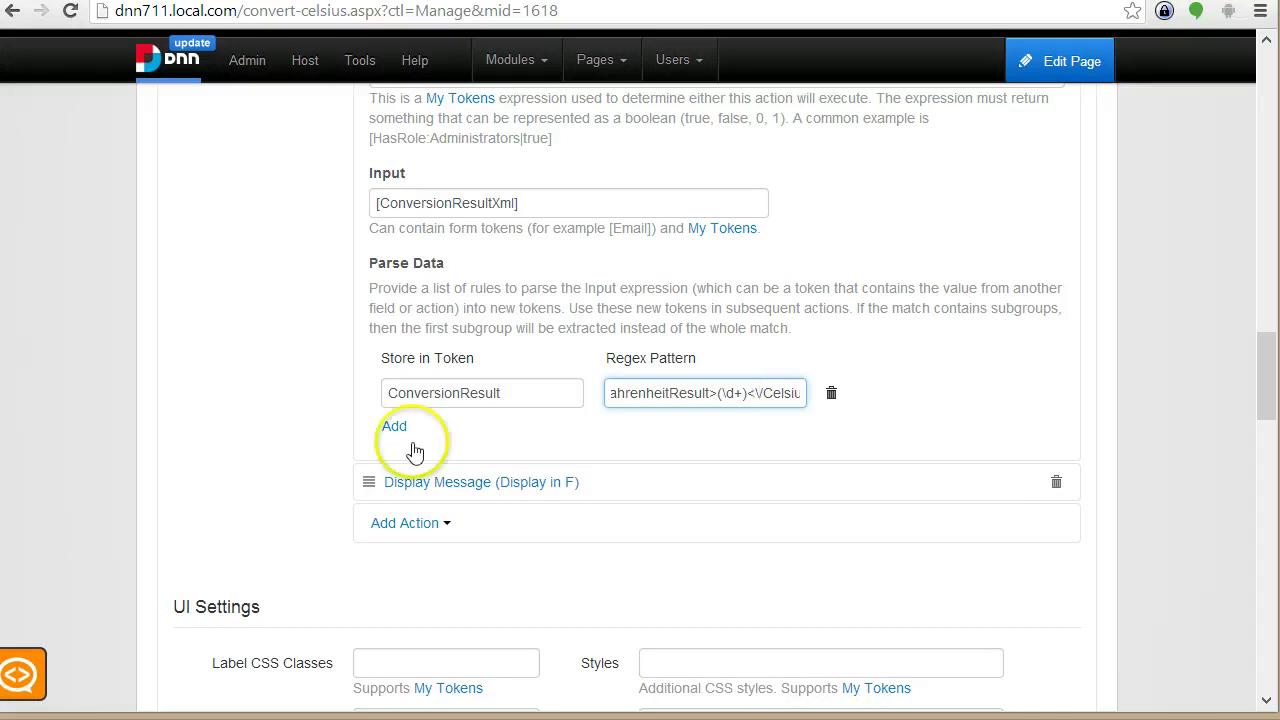
Step: Go back, convert 30 Celsius, and inspect the plain 86 result in DevTools
scroll(1146, 337, "down", 5)
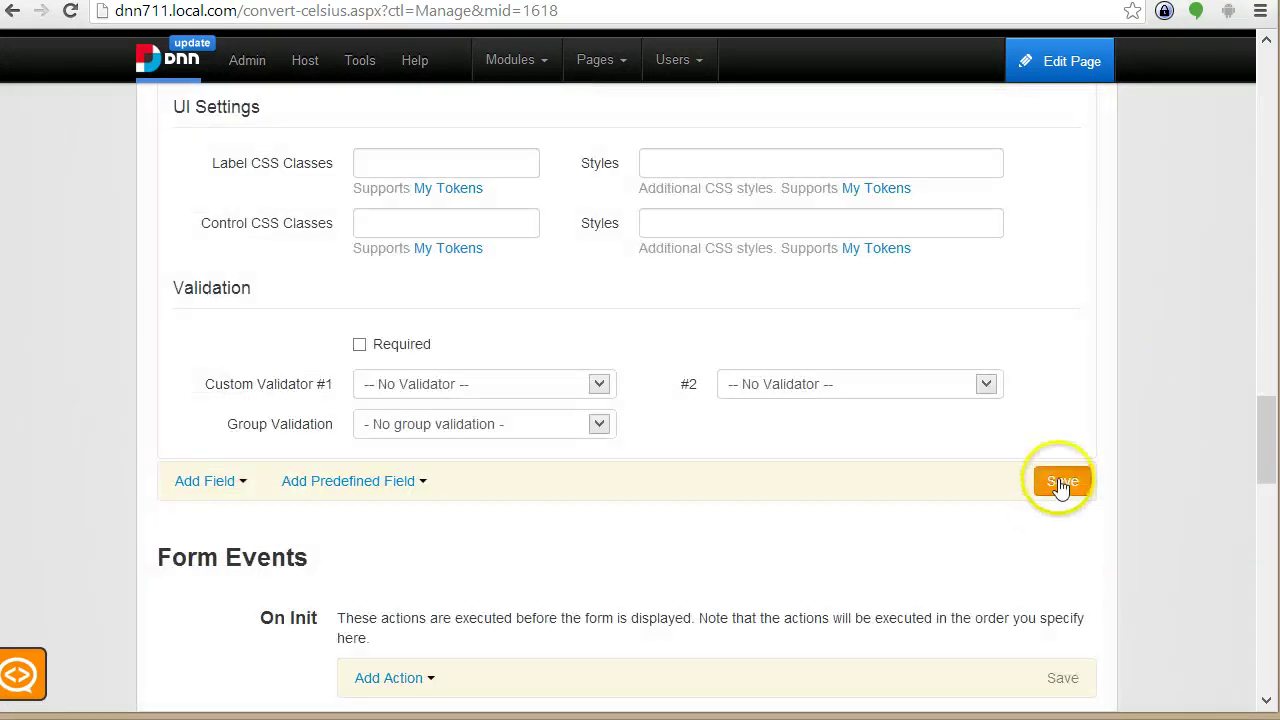
scroll(1150, 345, "down", 5)
scroll(1170, 190, "up", 15)
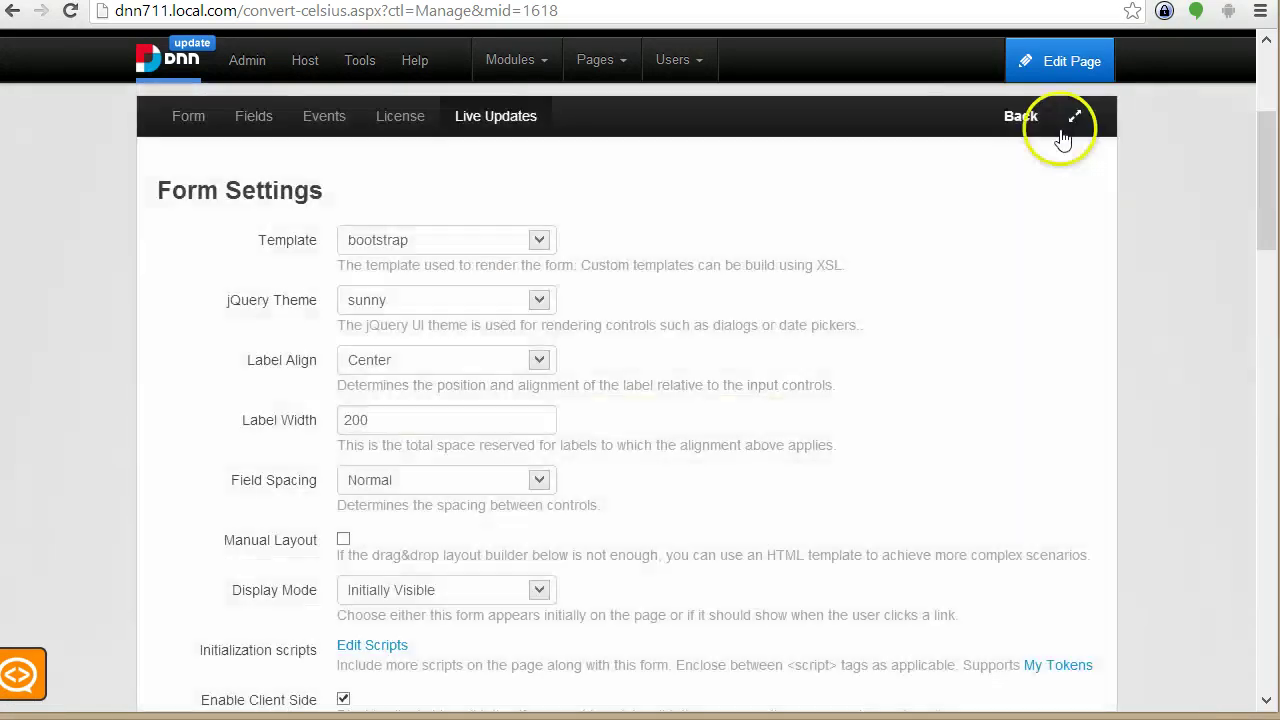
left_click(1021, 116)
left_click(394, 491)
left_click(430, 487)
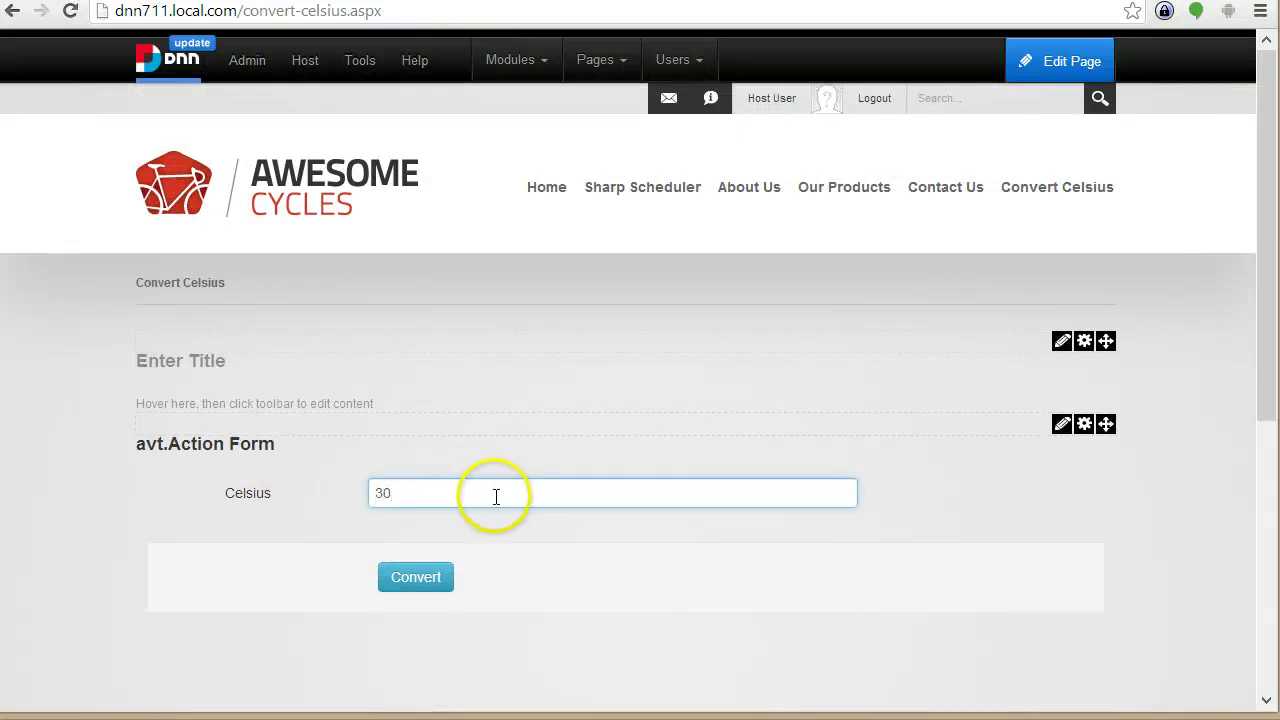
right_click(616, 506)
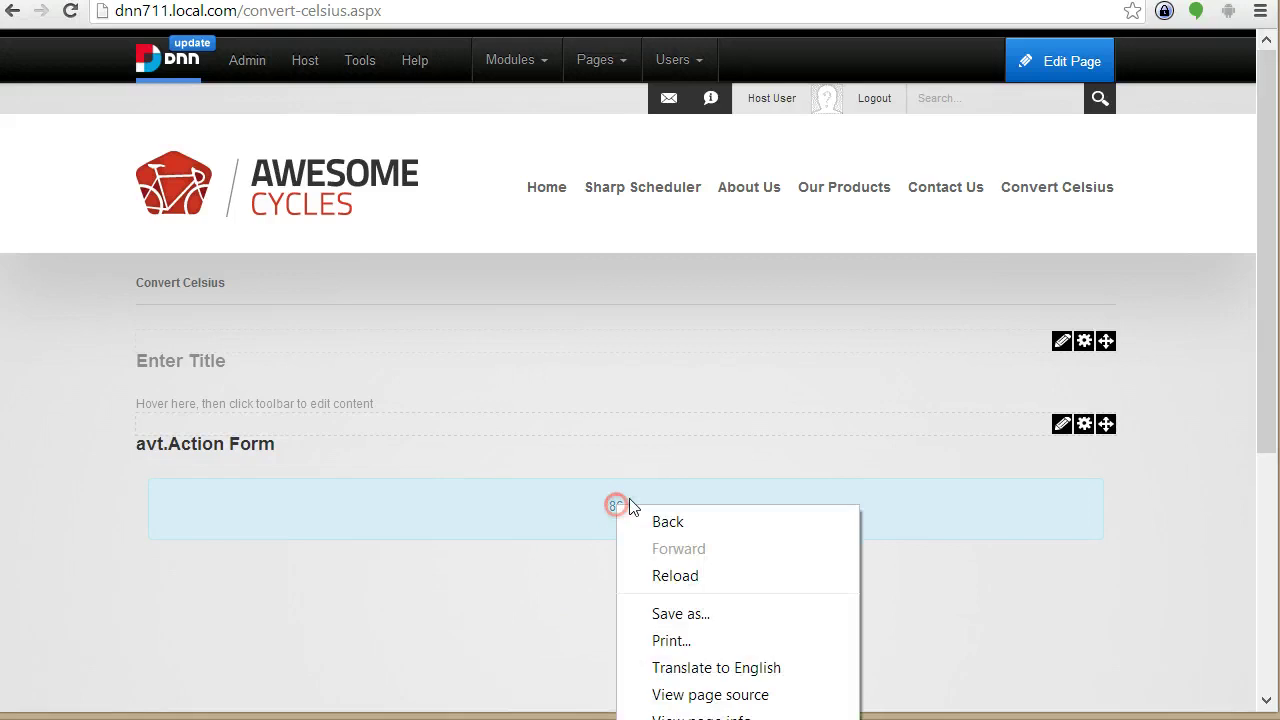
left_click(700, 719)
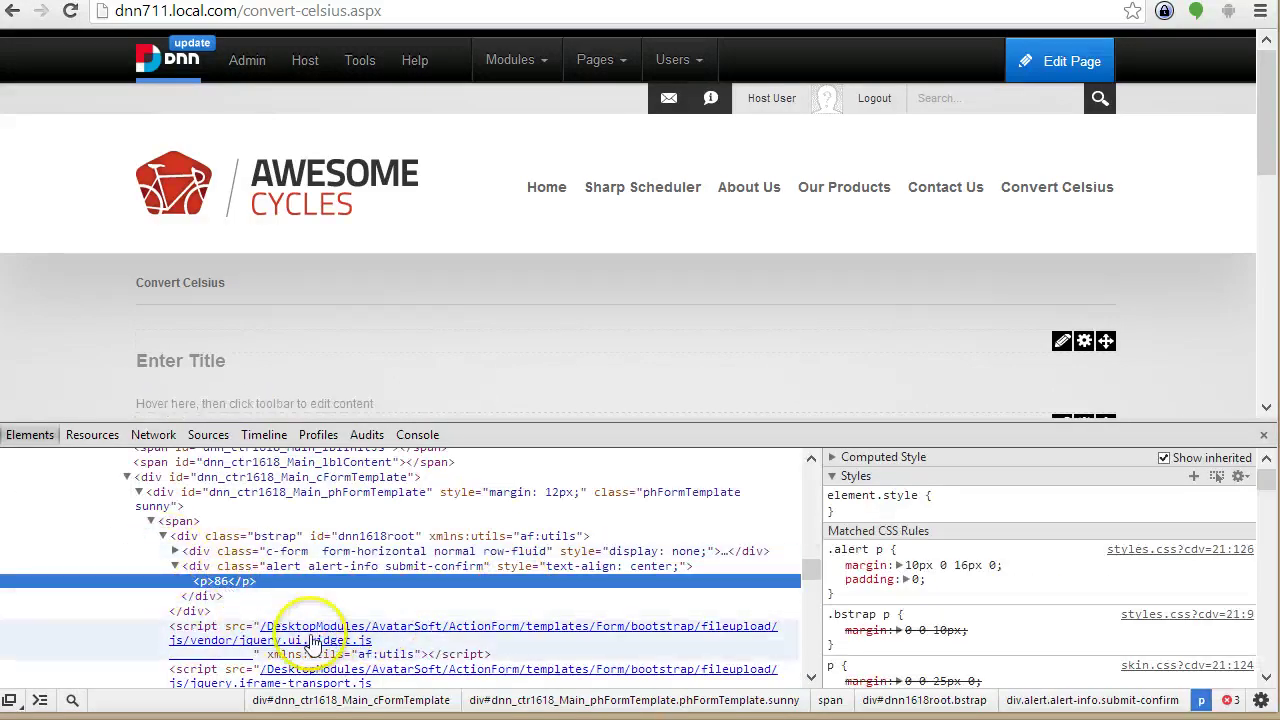
double_click(231, 581)
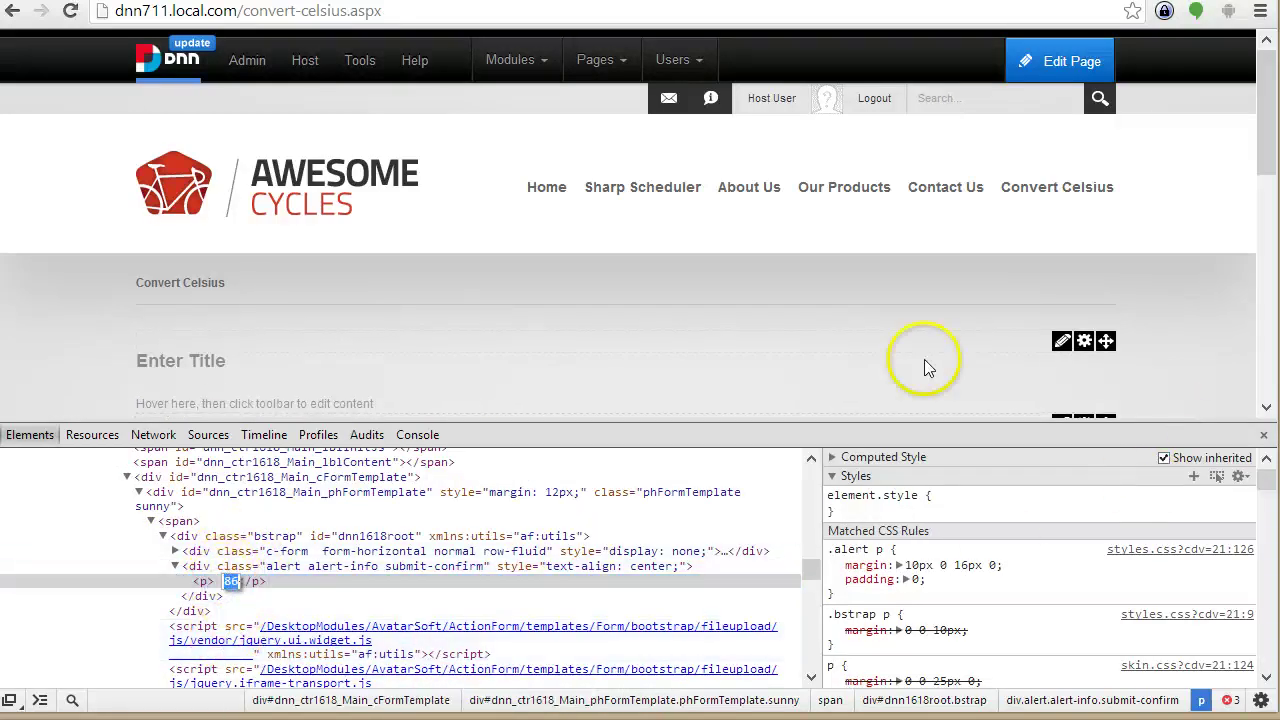
left_click(1263, 434)
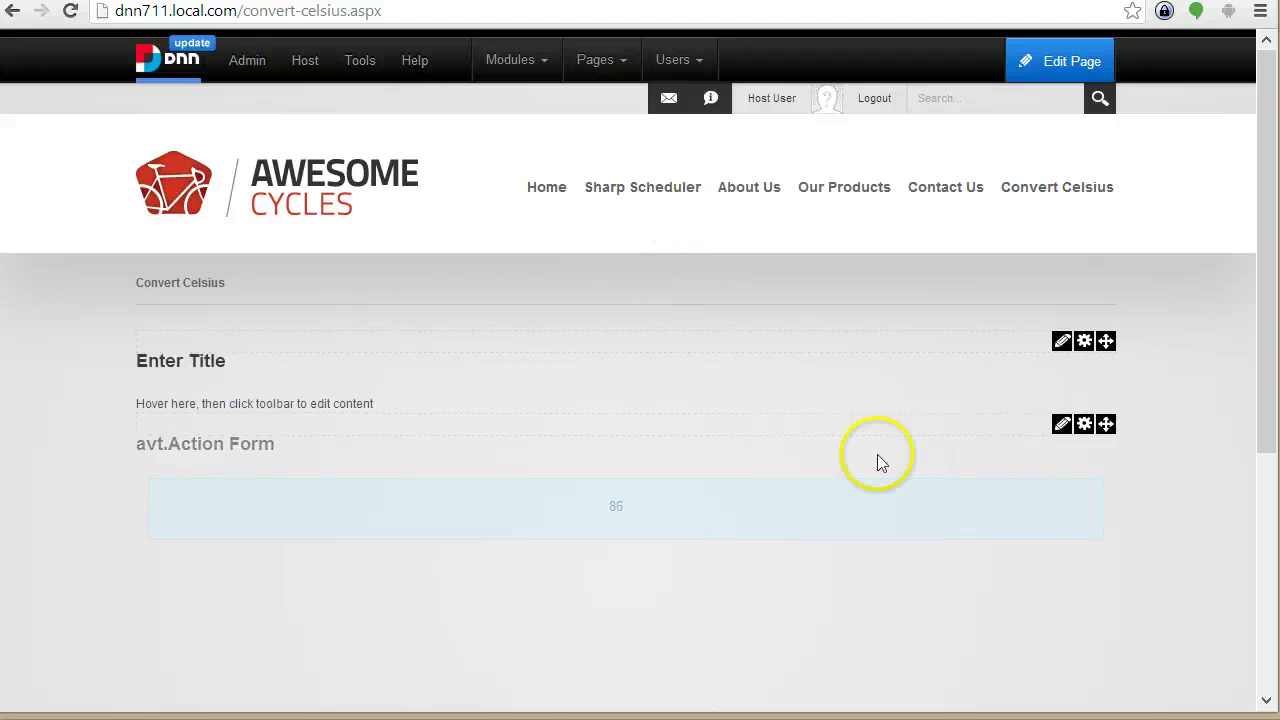
Step: Reopen form management and scroll to the W3Schools SOAP 1.2 CelsiusToFahrenheit request sample
mouse_move(1062, 424)
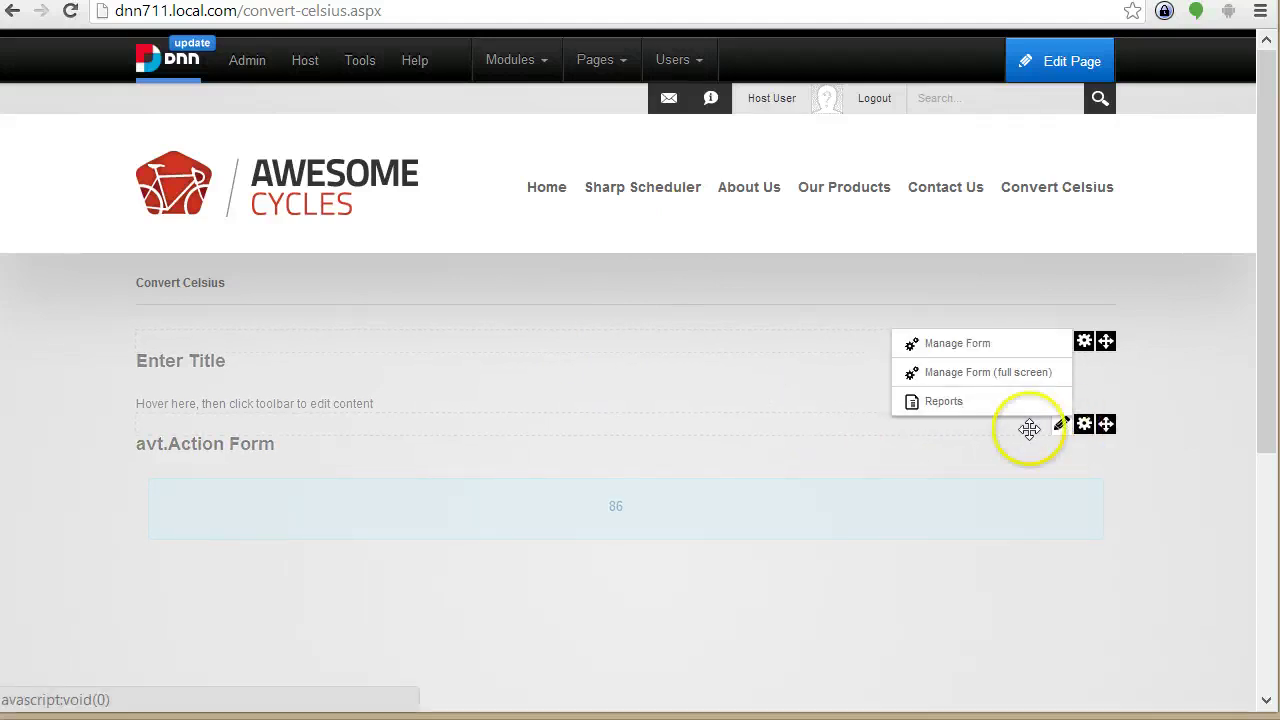
left_click(955, 345)
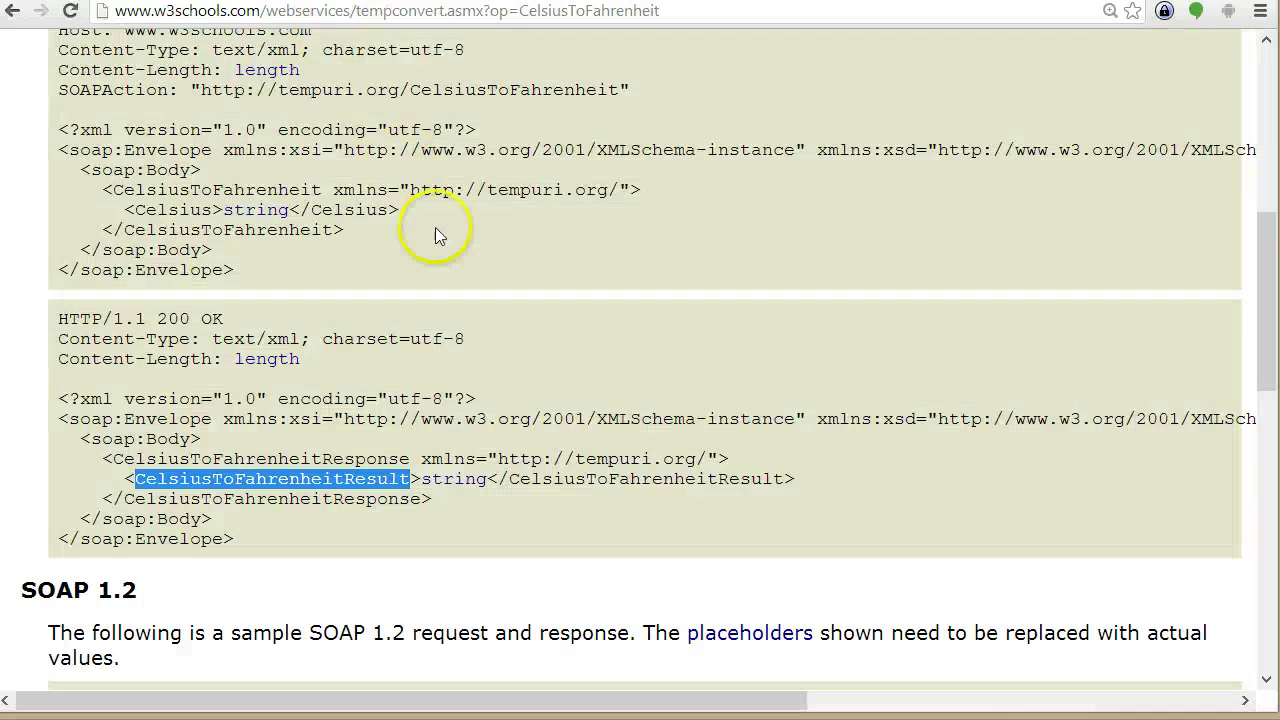
scroll(410, 273, "down", 1)
scroll(410, 273, "down", 1)
left_click_drag(97, 390, 186, 391)
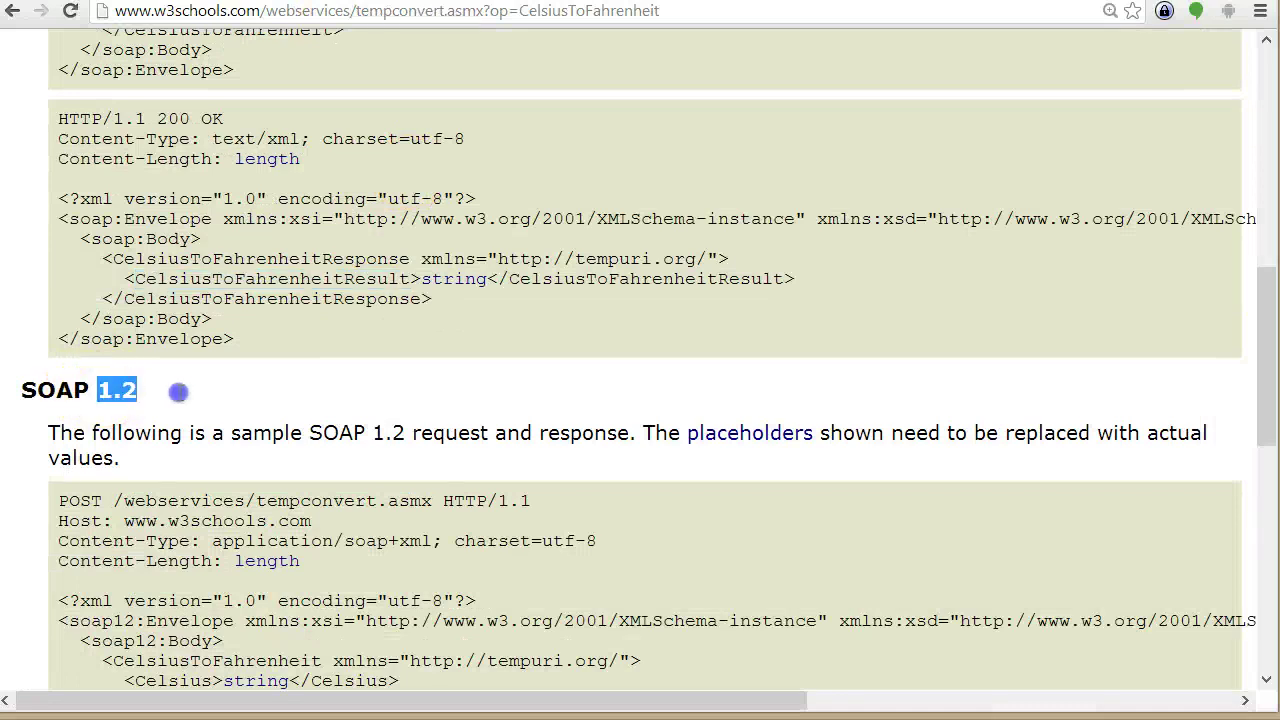
left_click(360, 377)
scroll(360, 377, "down", 1)
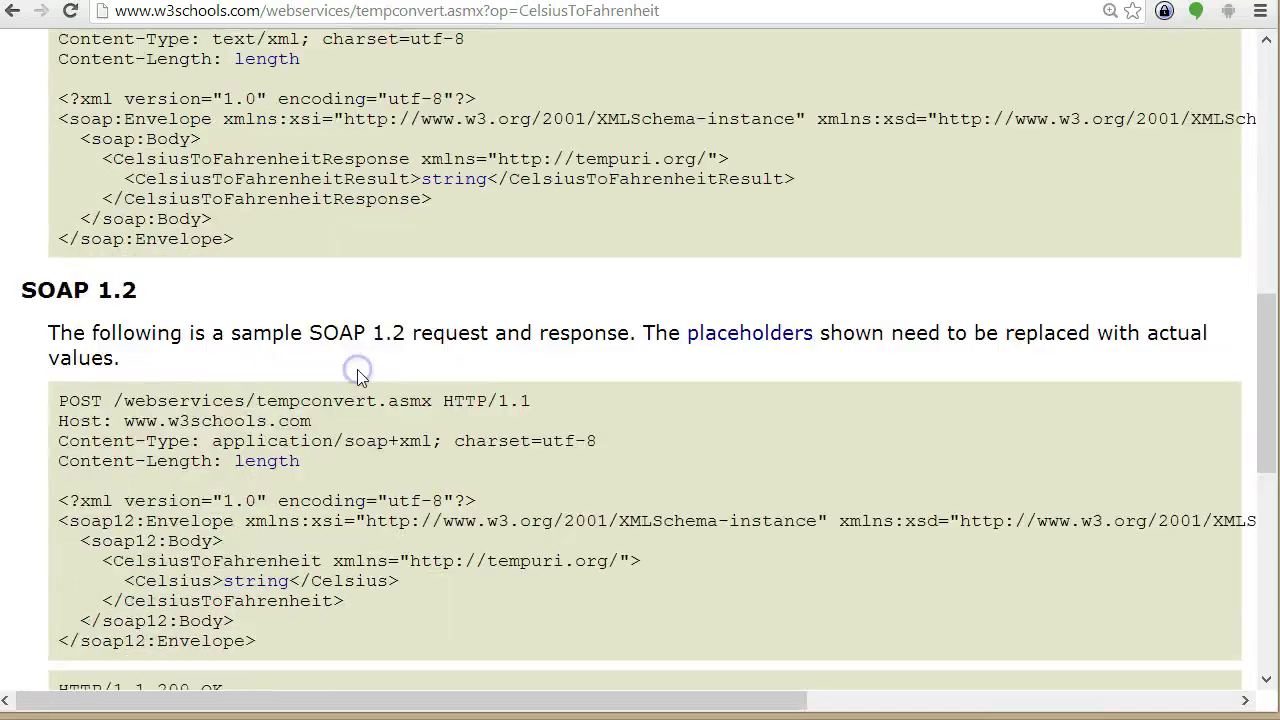
scroll(505, 357, "down", 2)
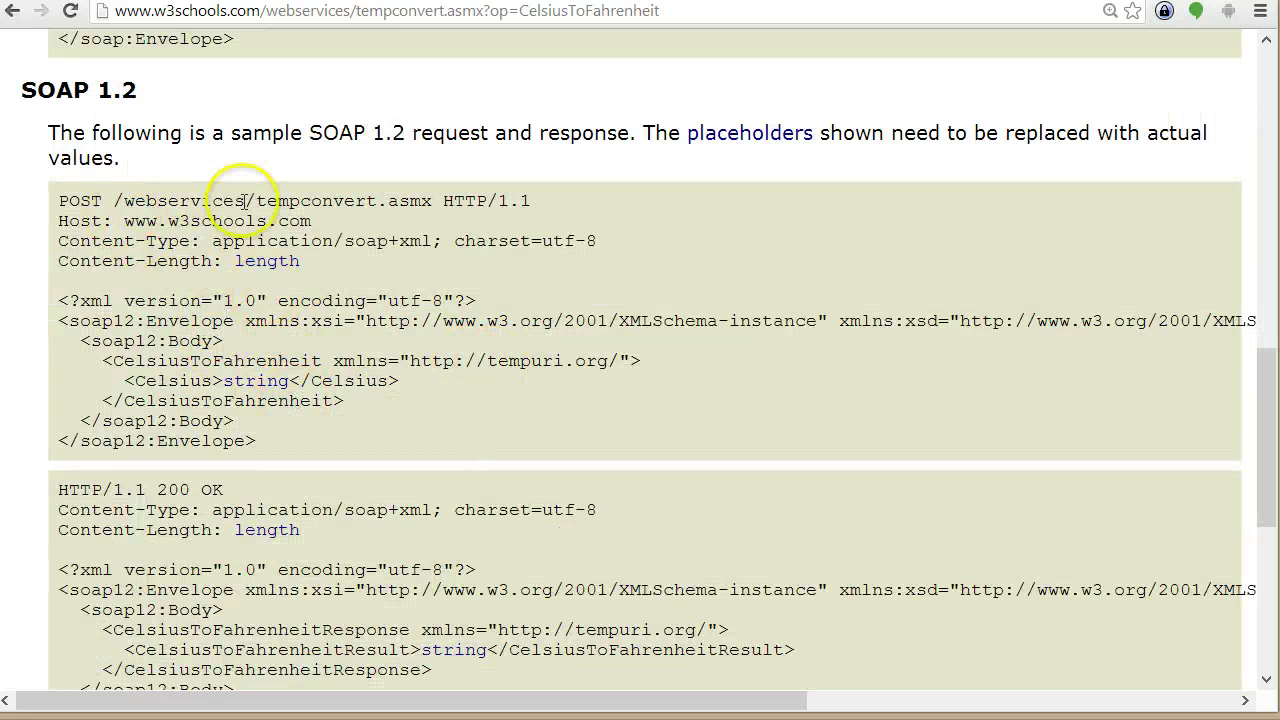
Step: Examine the SOAP 1.2 sample's Content-Type, Content-Length and soap:Envelope parts
left_click_drag(57, 259, 214, 264)
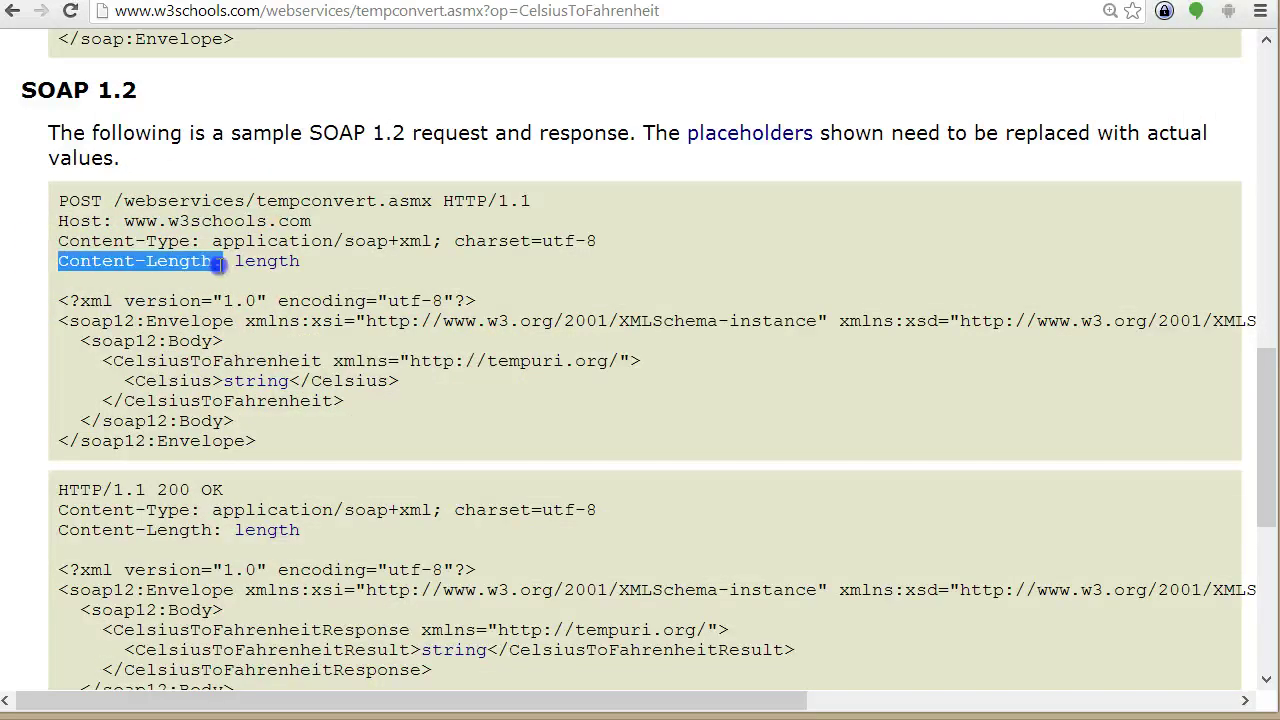
left_click(218, 285)
left_click_drag(432, 241, 224, 241)
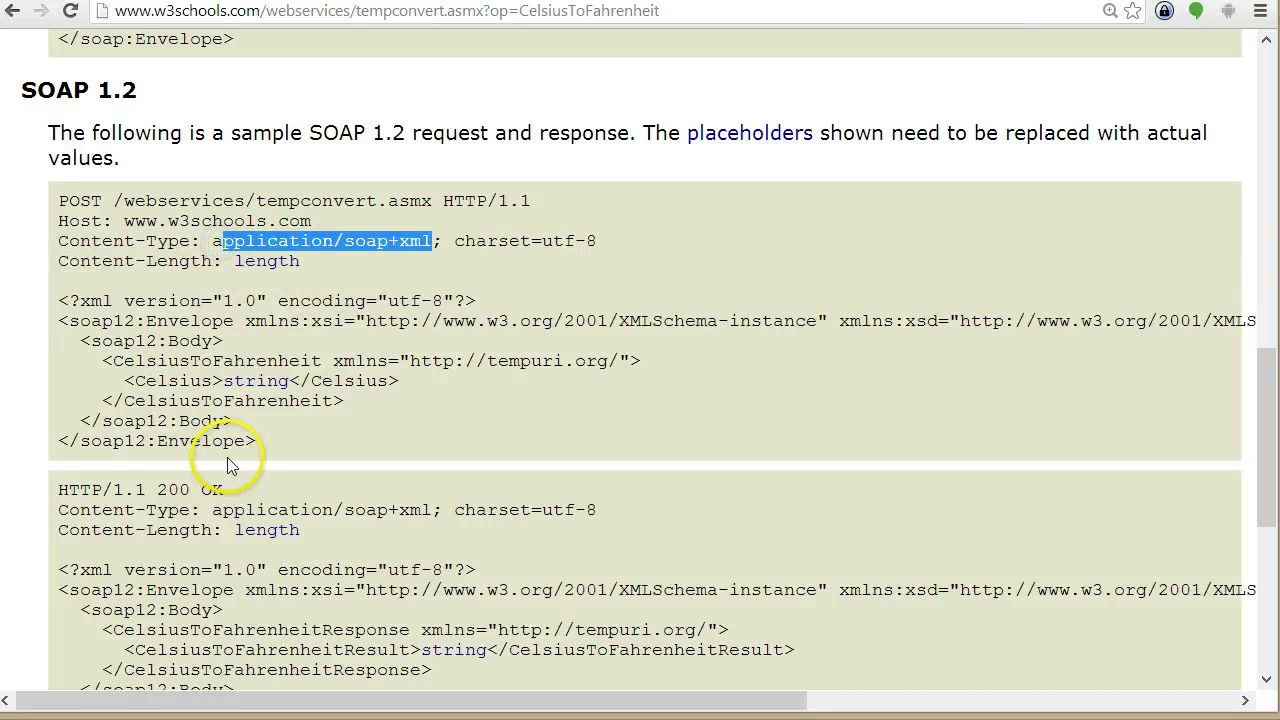
left_click_drag(286, 436, 56, 298)
scroll(204, 337, "up", 3)
scroll(204, 337, "up", 1)
left_click(105, 311)
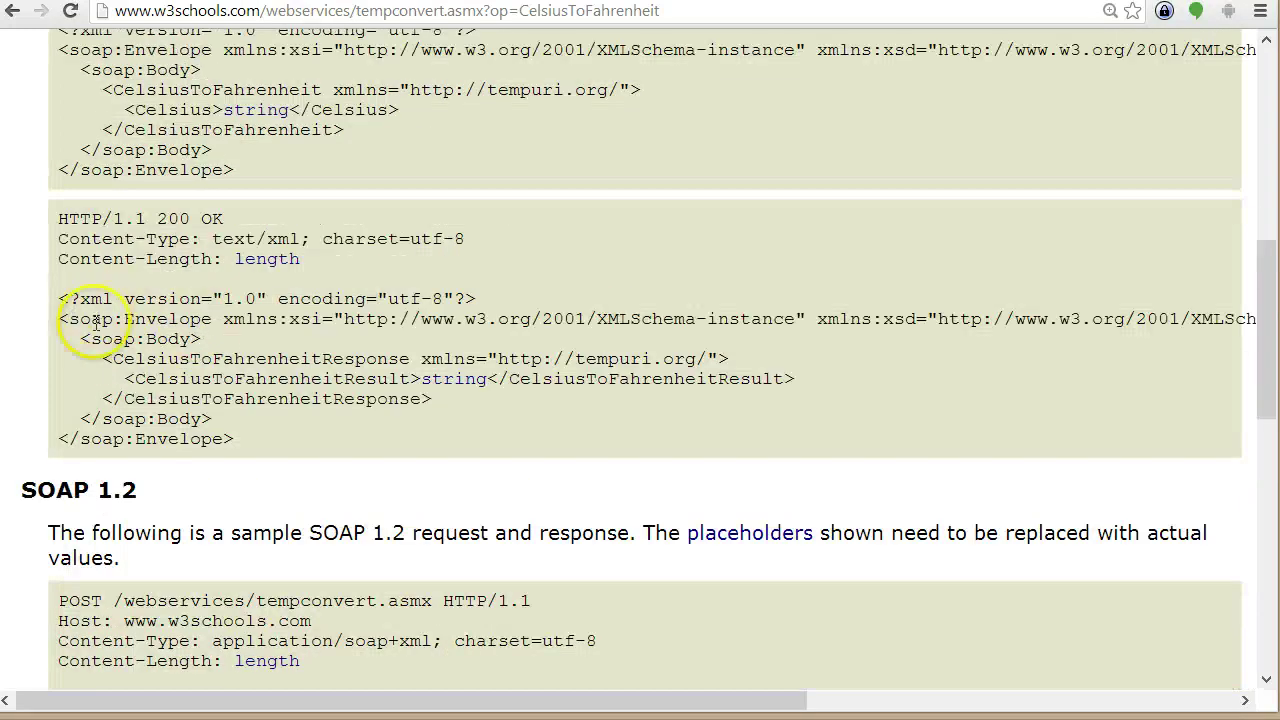
double_click(95, 318)
scroll(163, 349, "down", 2)
left_click(188, 460)
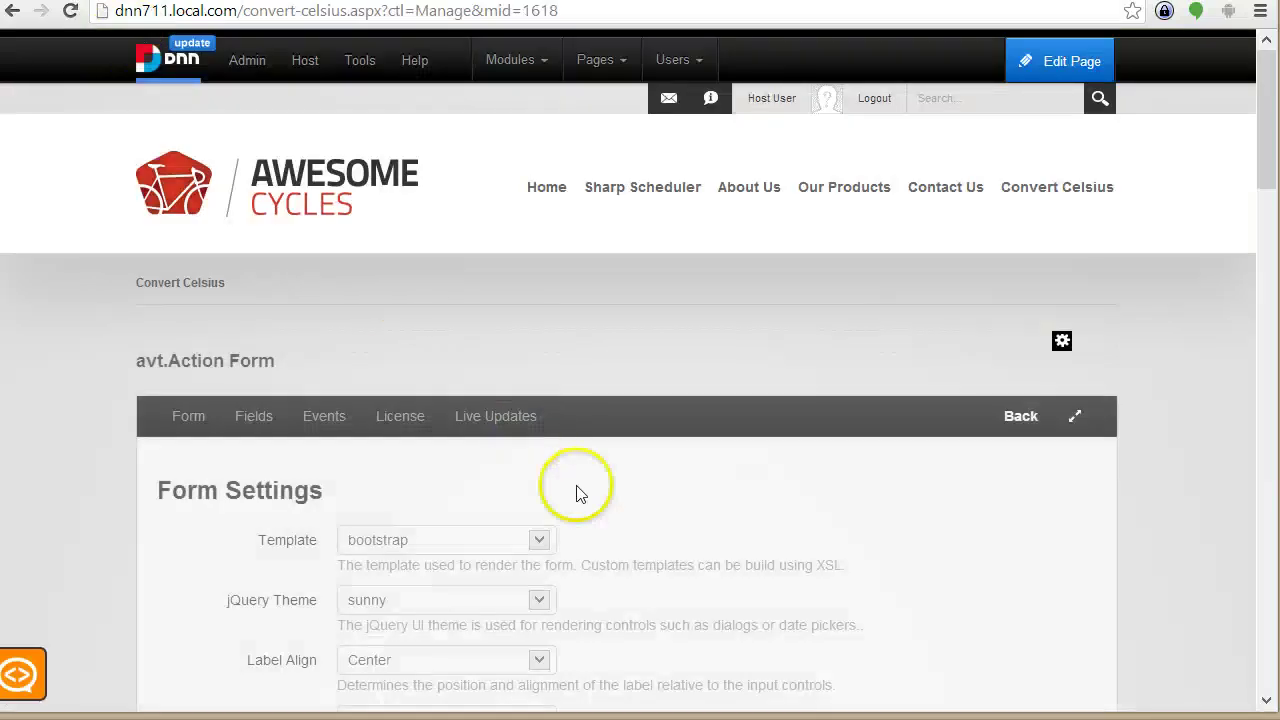
Step: Review the existing Convert button's settings, then collapse them again
scroll(571, 491, "down", 10)
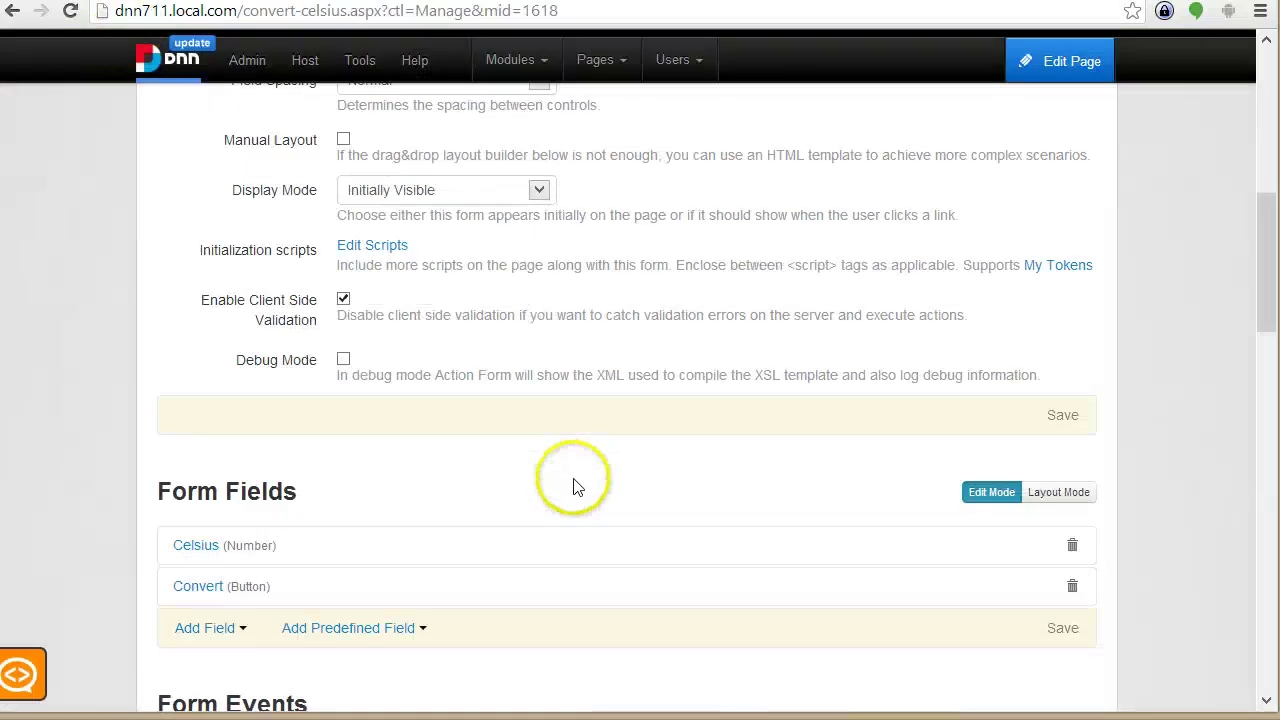
left_click(232, 286)
scroll(543, 414, "down", 8)
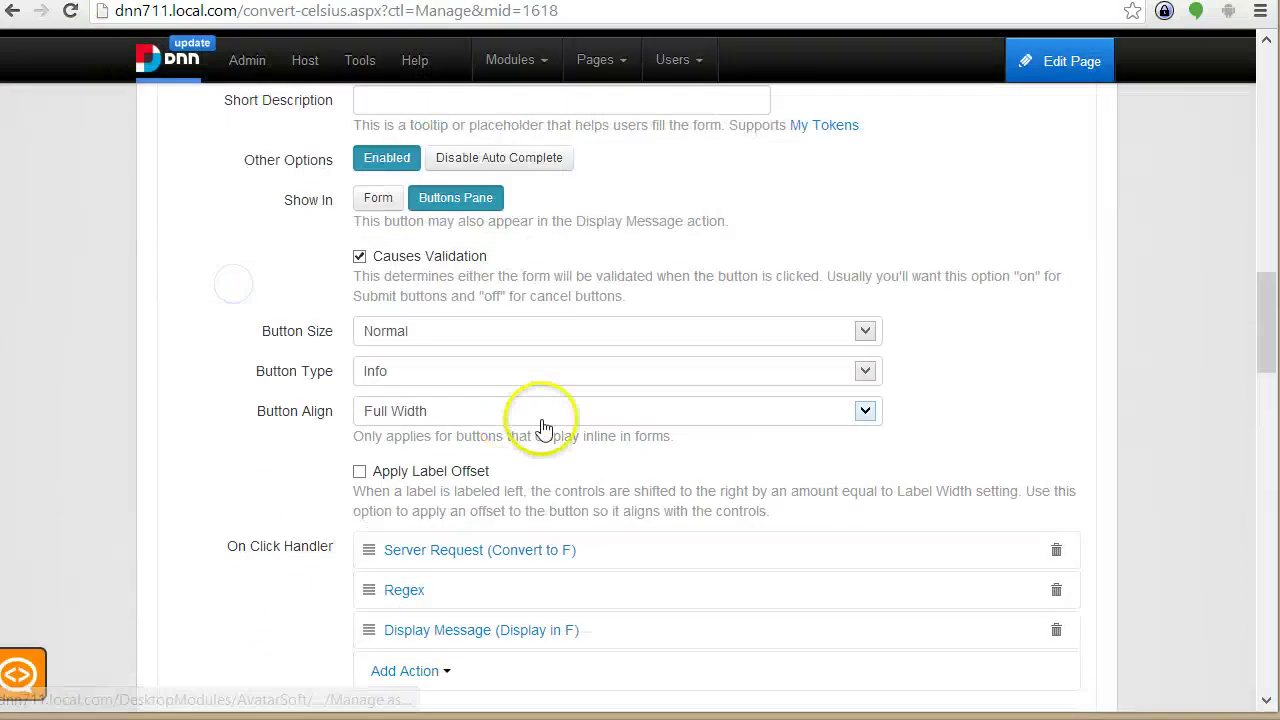
scroll(575, 455, "up", 9)
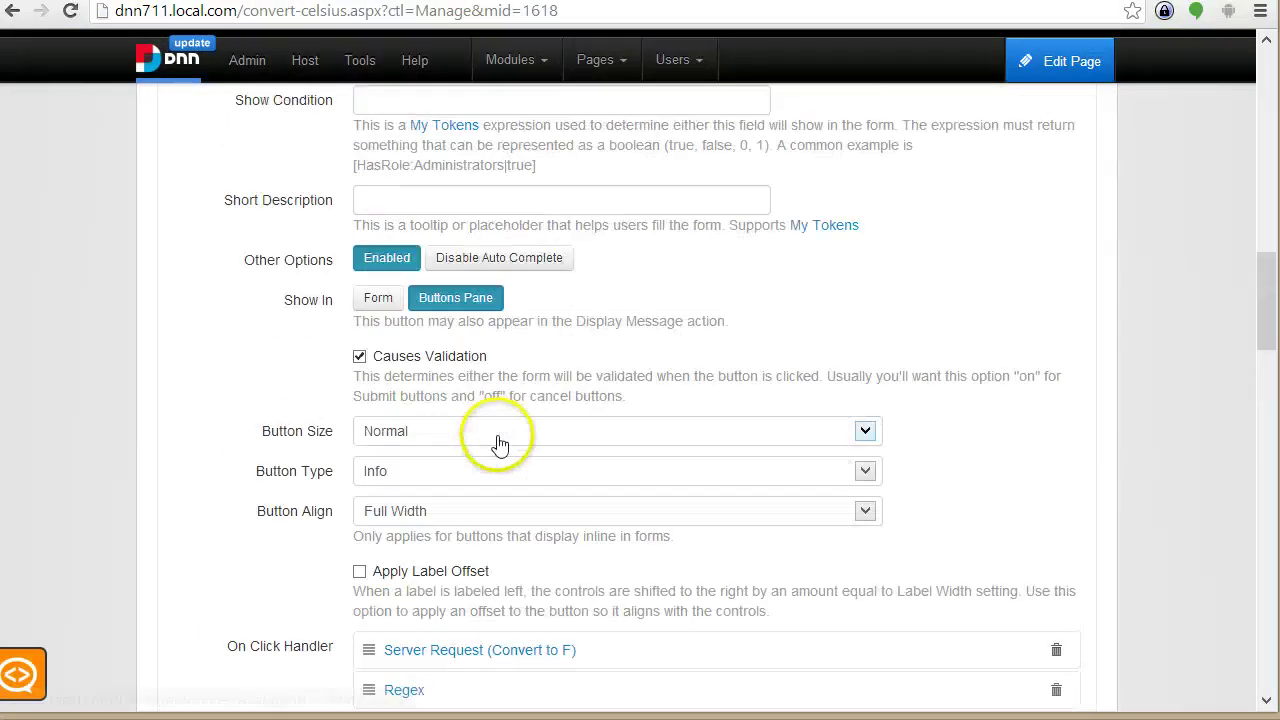
left_click(315, 390)
Step: Add a new Button field titled 'Convert (Soap 1.2)', with auto ID ConvertSoap12
left_click(212, 428)
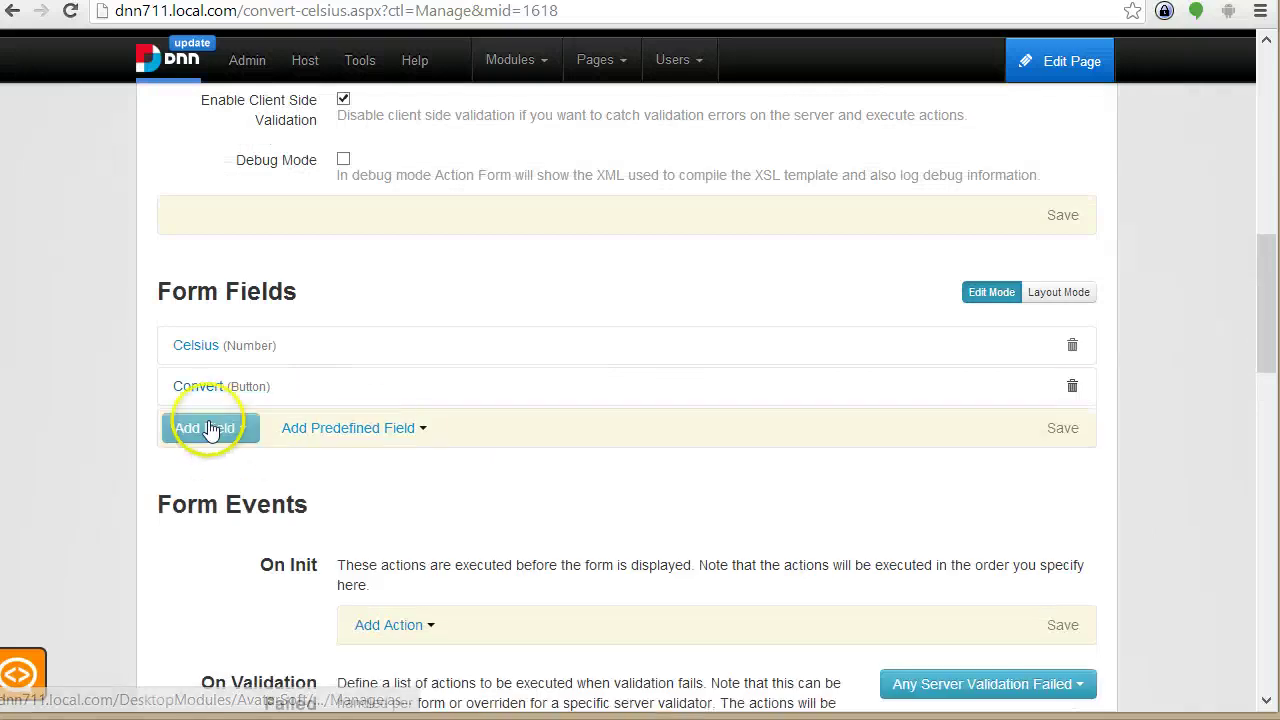
mouse_move(243, 497)
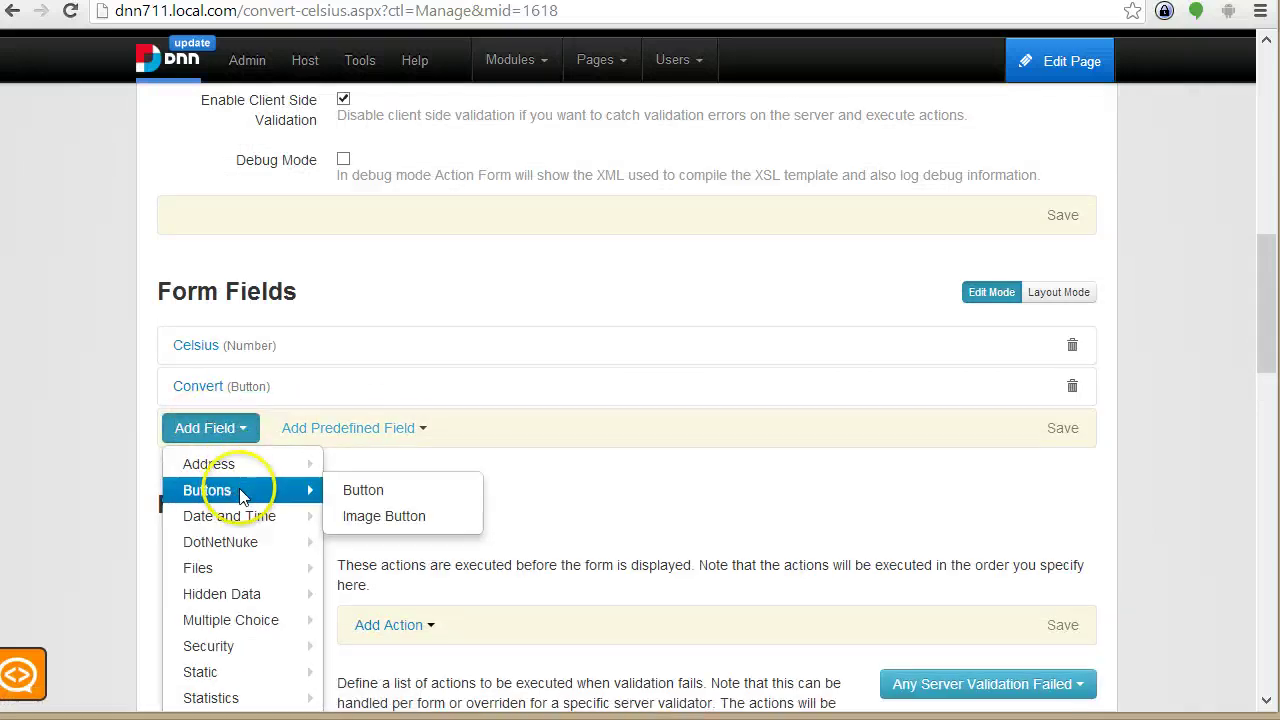
left_click(363, 490)
scroll(430, 494, "down", 1)
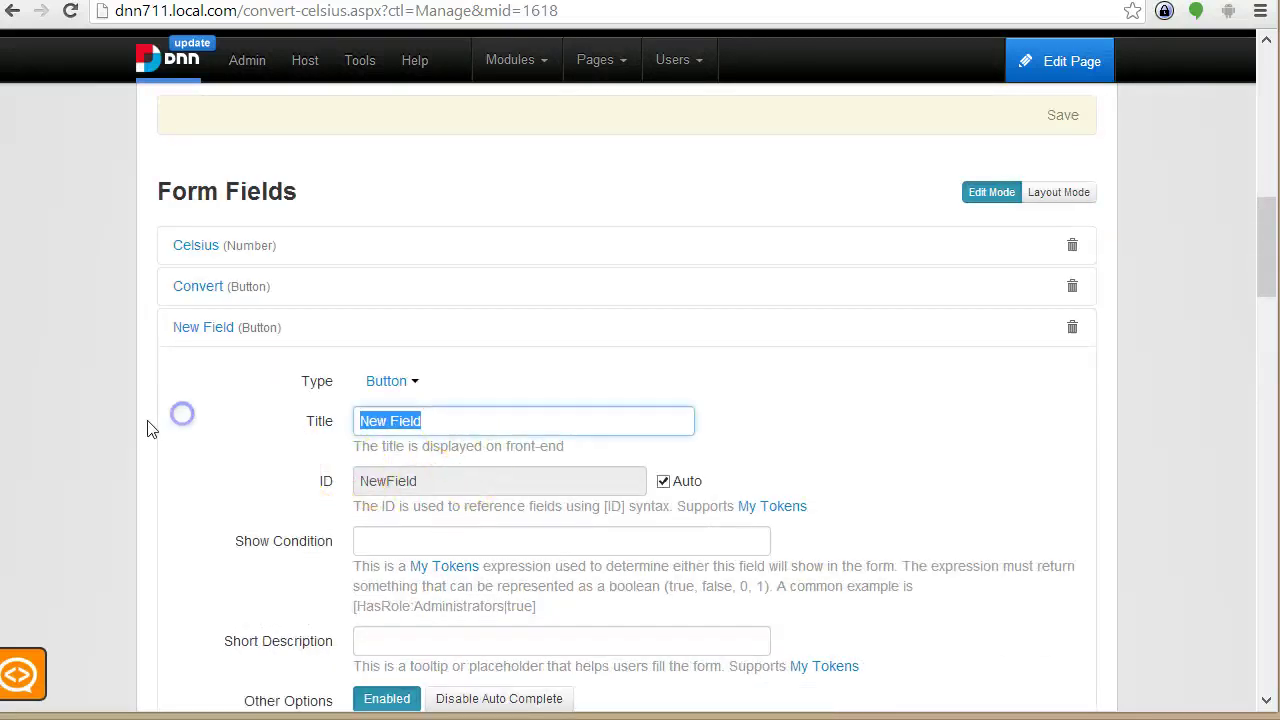
left_click_drag(460, 426, 229, 443)
type("Convert (Soap 1.2")
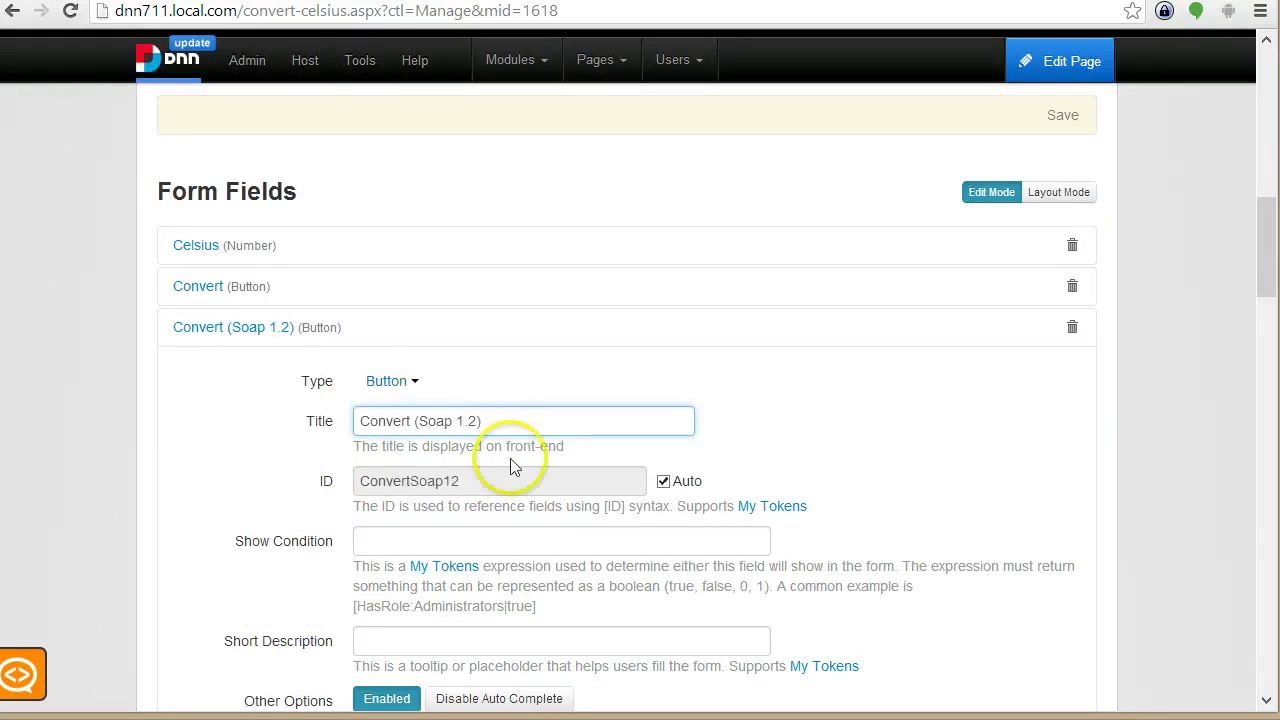
scroll(430, 500, "down", 4)
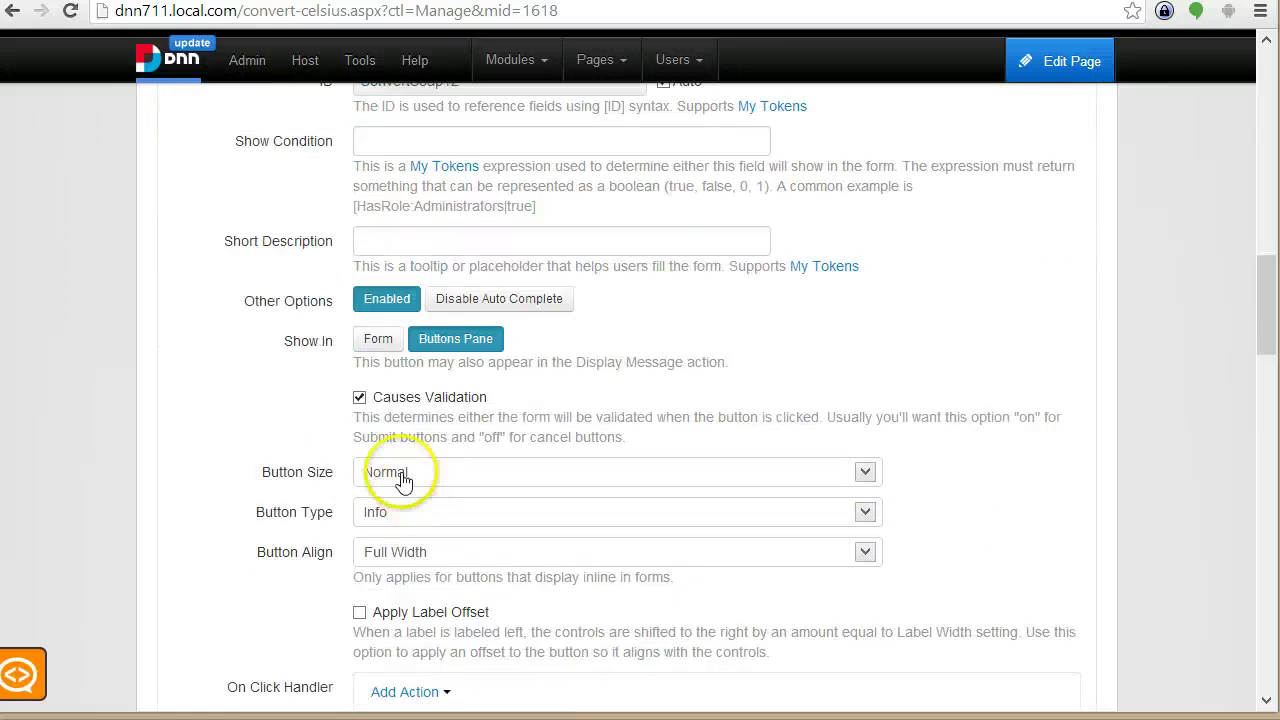
scroll(525, 438, "down", 4)
left_click(410, 292)
Step: Add a Server Request action to the new button and expand the original button's request for reference
mouse_move(452, 372)
mouse_move(457, 329)
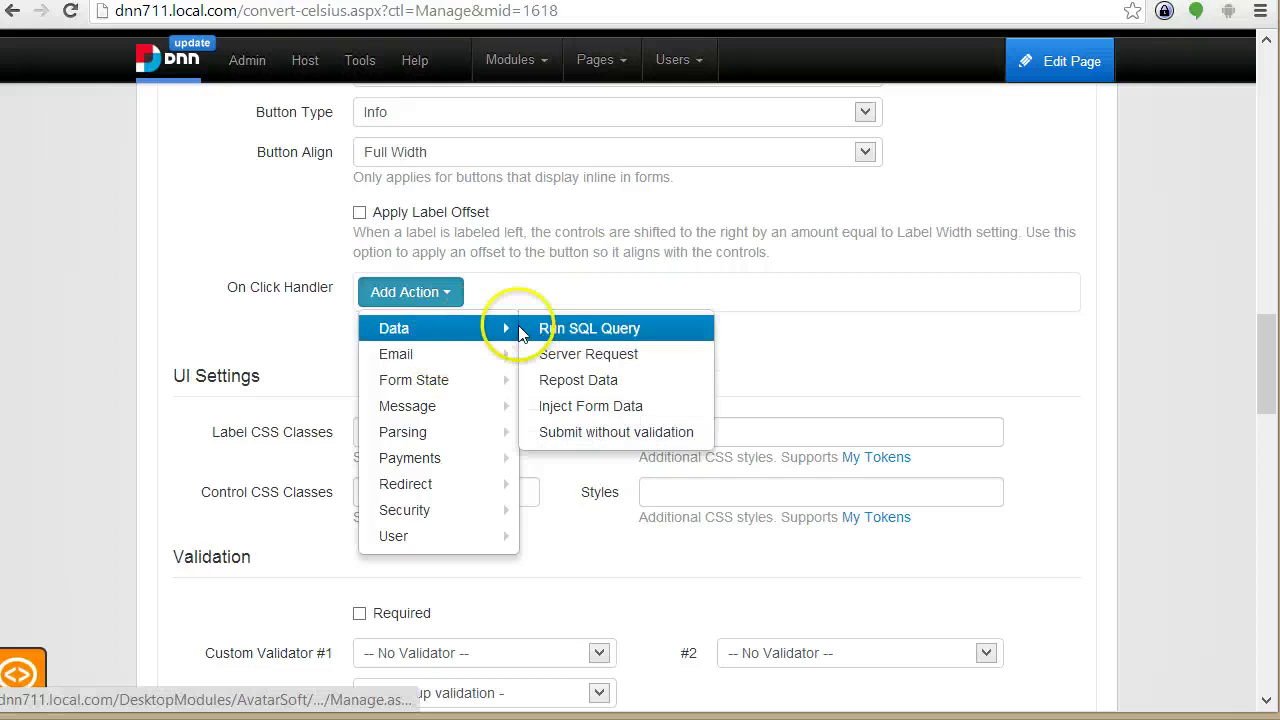
left_click(579, 345)
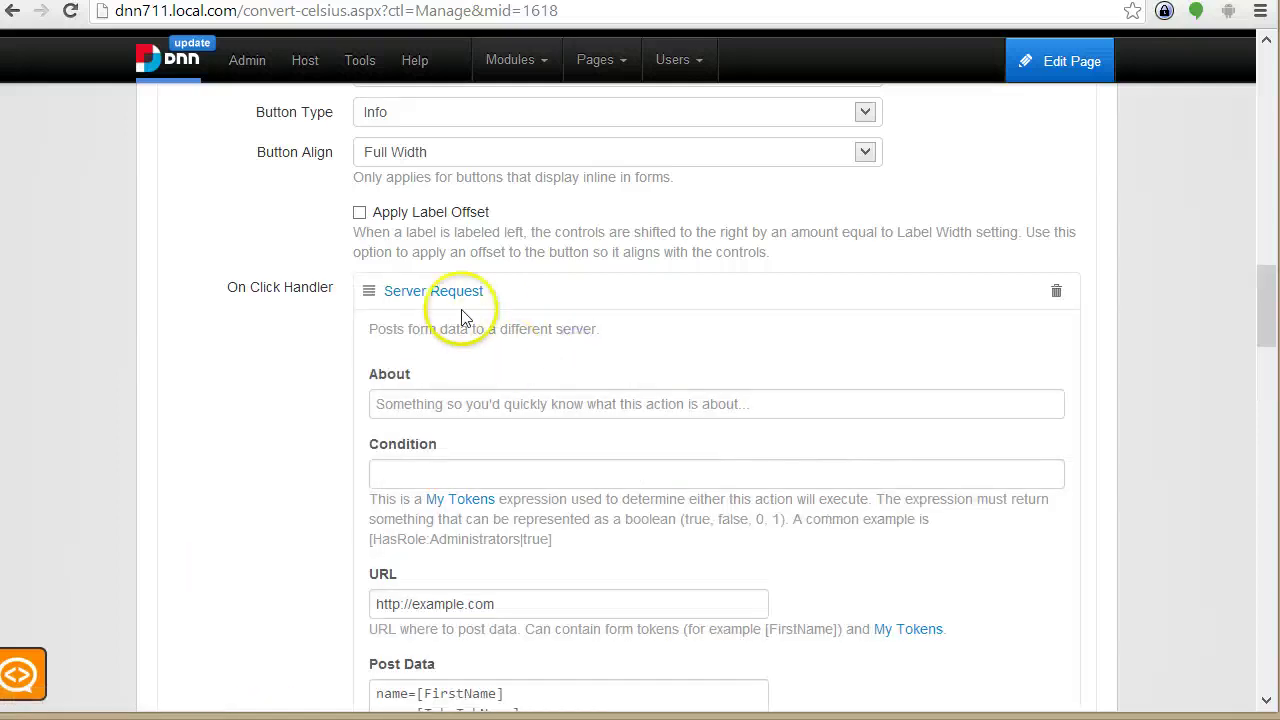
scroll(487, 318, "up", 1)
scroll(487, 318, "up", 8)
left_click(197, 488)
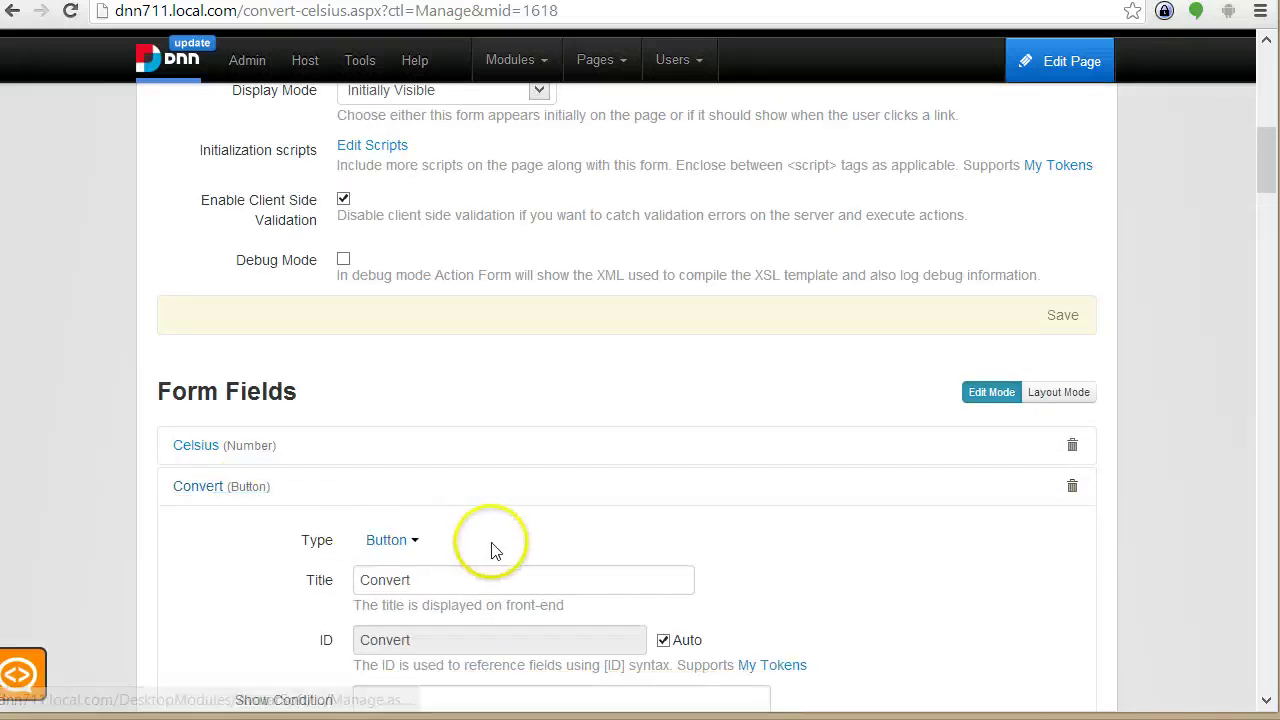
scroll(470, 510, "down", 7)
left_click(457, 449)
scroll(570, 453, "down", 3)
Step: Copy the original request's W3Schools tempconvert URL into the new request's URL
triple_click(590, 466)
key("ctrl+c")
scroll(613, 486, "down", 6)
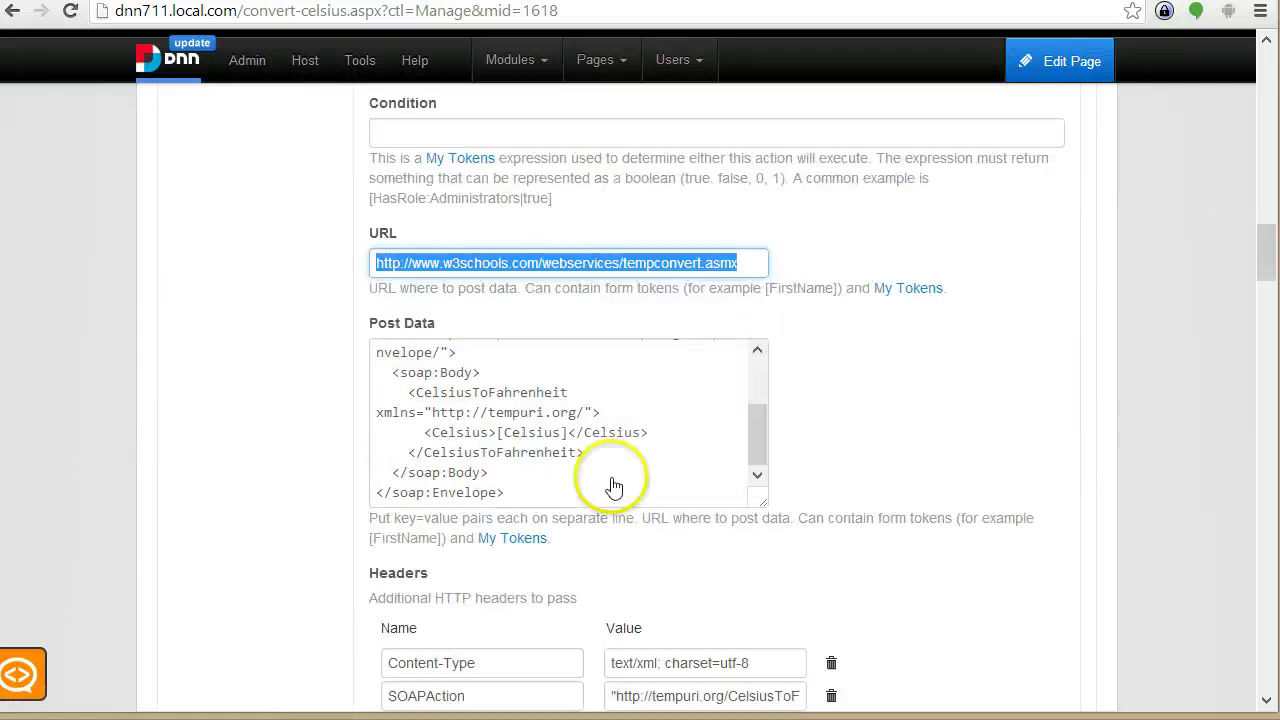
scroll(613, 486, "down", 14)
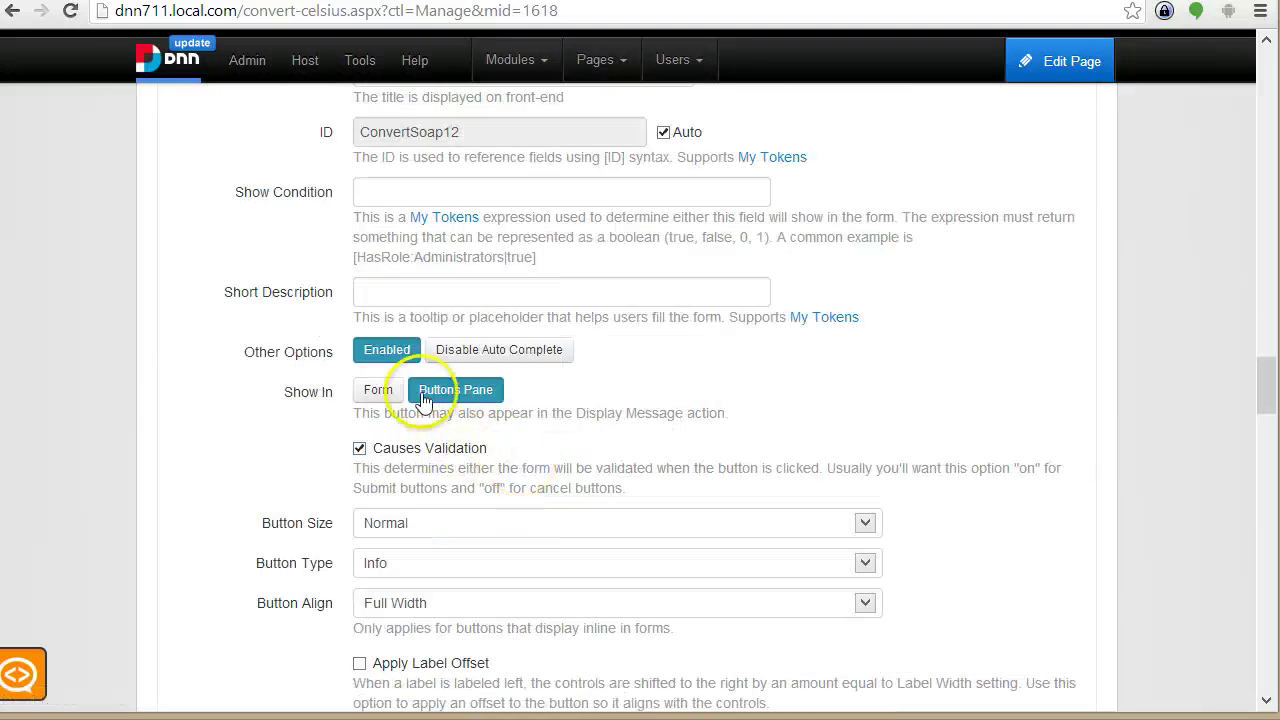
scroll(529, 443, "up", 4)
scroll(529, 486, "down", 8)
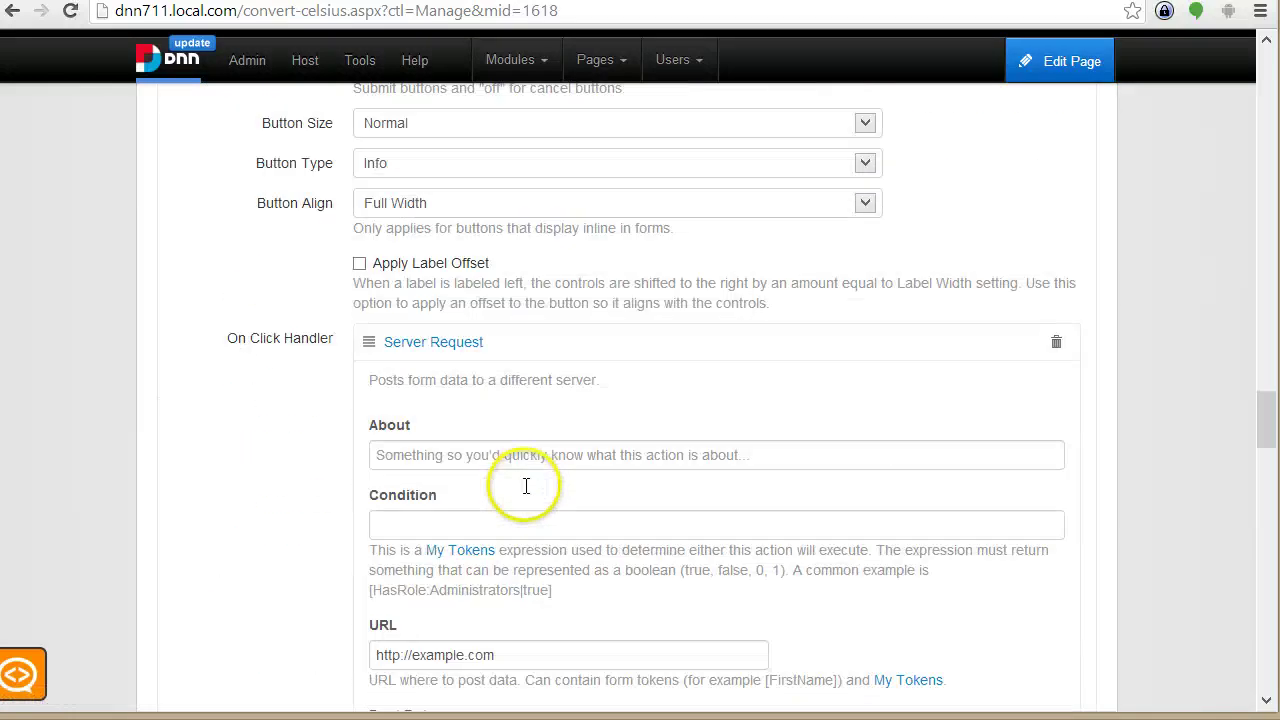
scroll(527, 494, "down", 3)
left_click(527, 357)
key("ctrl+v")
Step: Replace the sample post data with the W3Schools SOAP 1.2 request XML
key("ctrl+Tab")
scroll(270, 480, "down", 2)
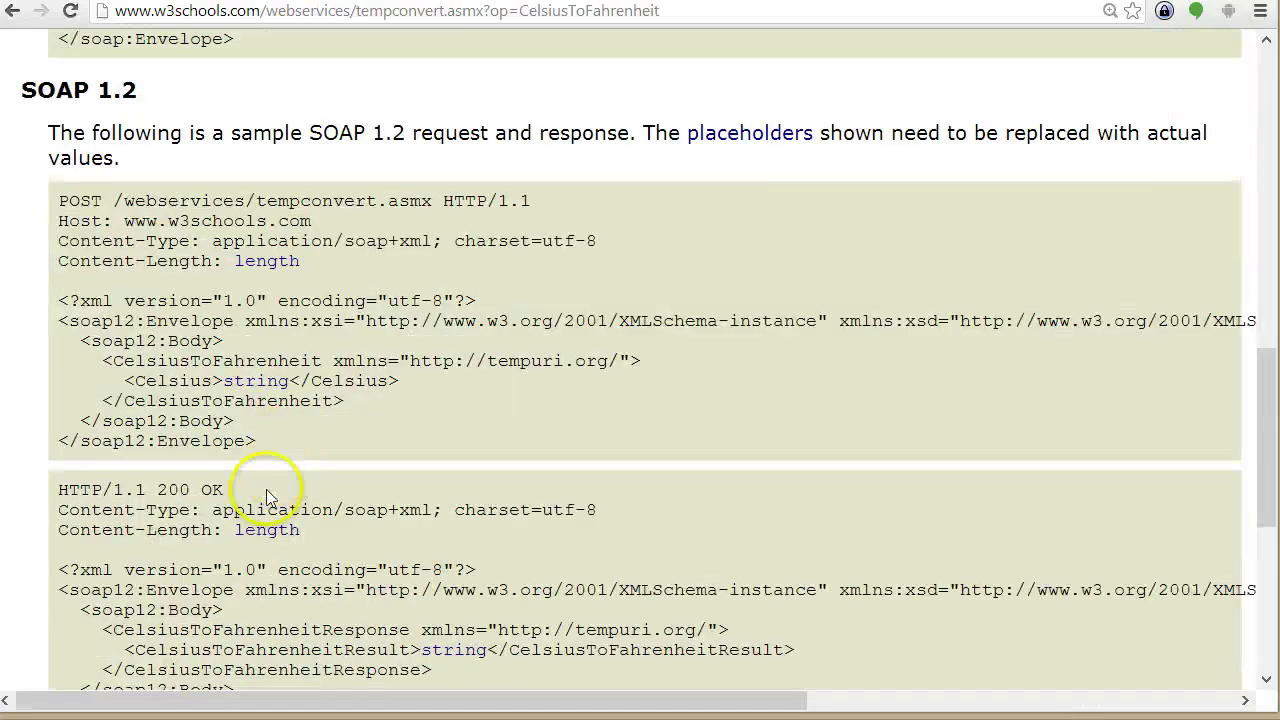
left_click_drag(271, 445, 34, 294)
key("ctrl+c")
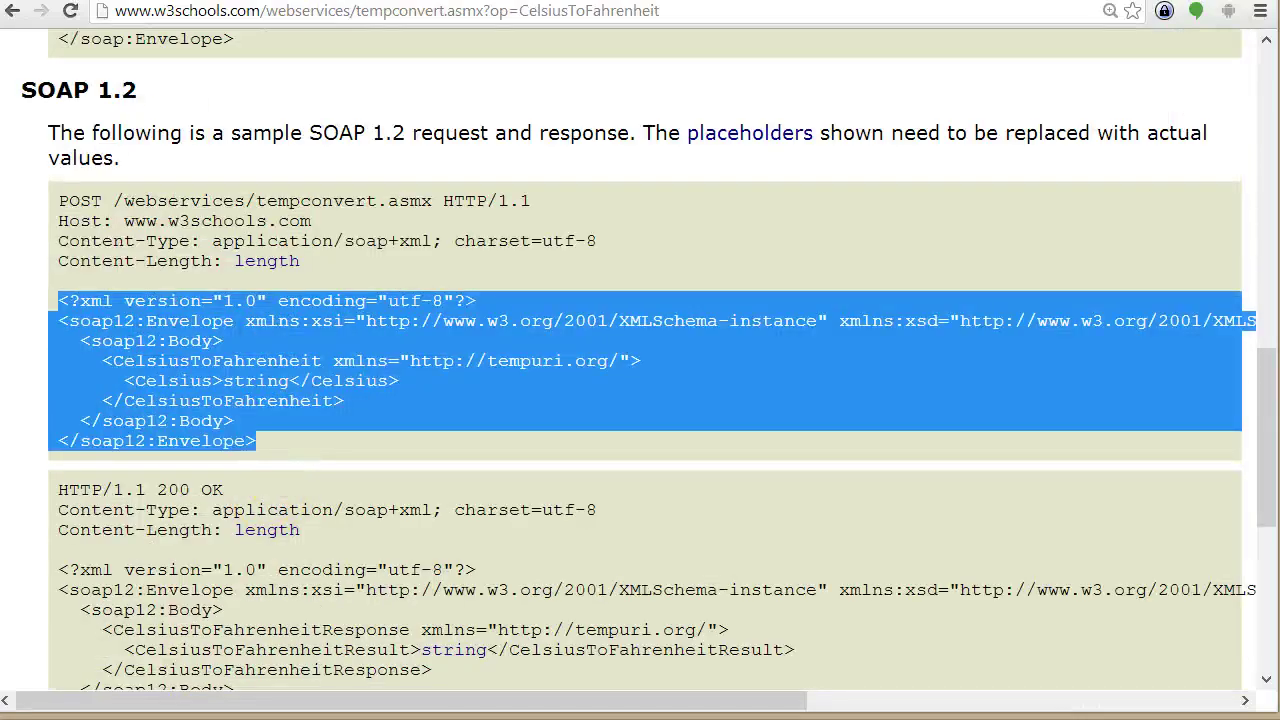
key("ctrl+Tab")
left_click(517, 443)
key("ctrl+a")
key("ctrl+v")
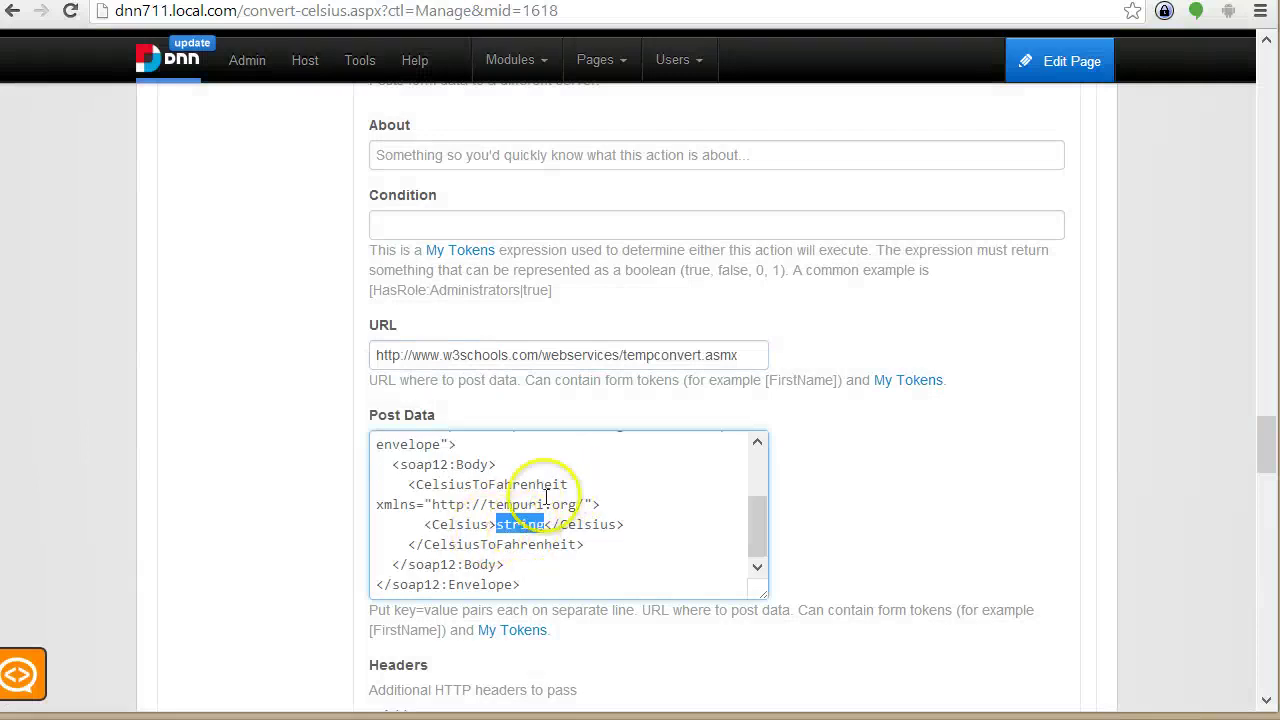
Step: Replace the Celsius placeholder in the XML with the [Celsius] token
scroll(629, 506, "up", 5)
scroll(523, 280, "down", 12)
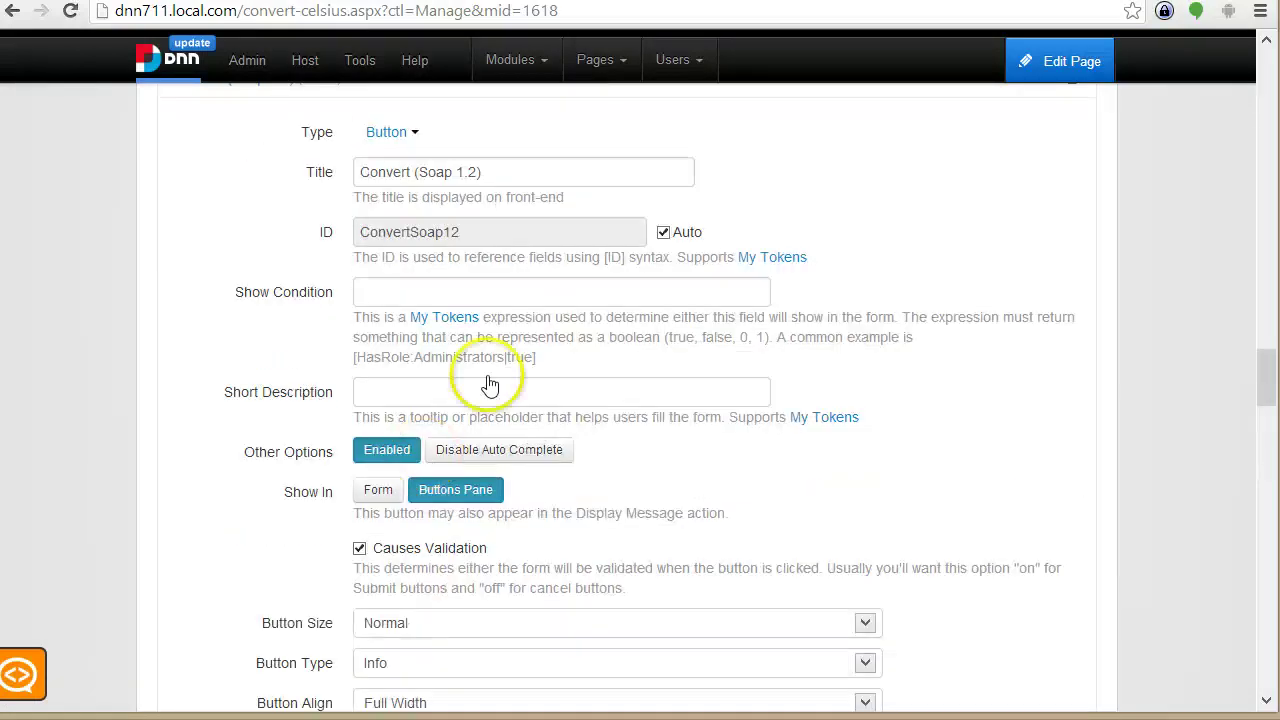
scroll(420, 349, "up", 10)
scroll(378, 310, "up", 5)
scroll(571, 408, "down", 2)
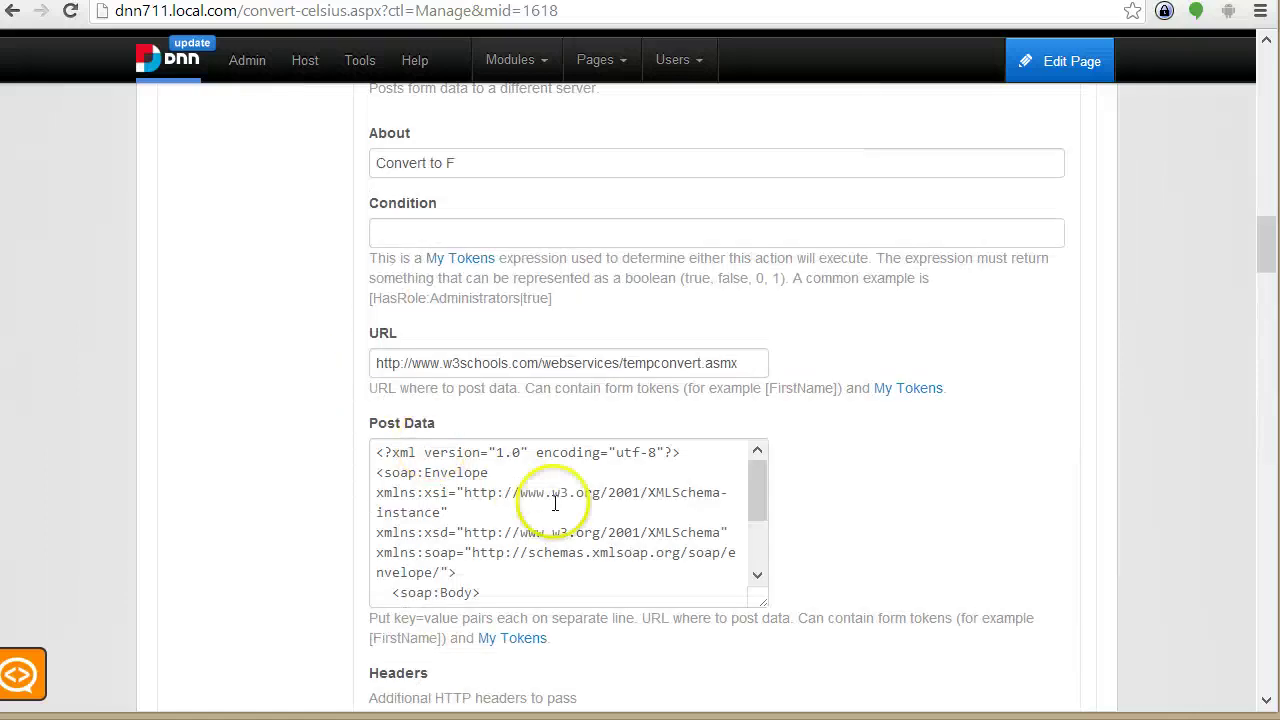
scroll(571, 470, "down", 2)
double_click(531, 534)
key("ctrl+c")
scroll(709, 537, "down", 15)
scroll(700, 540, "up", 7)
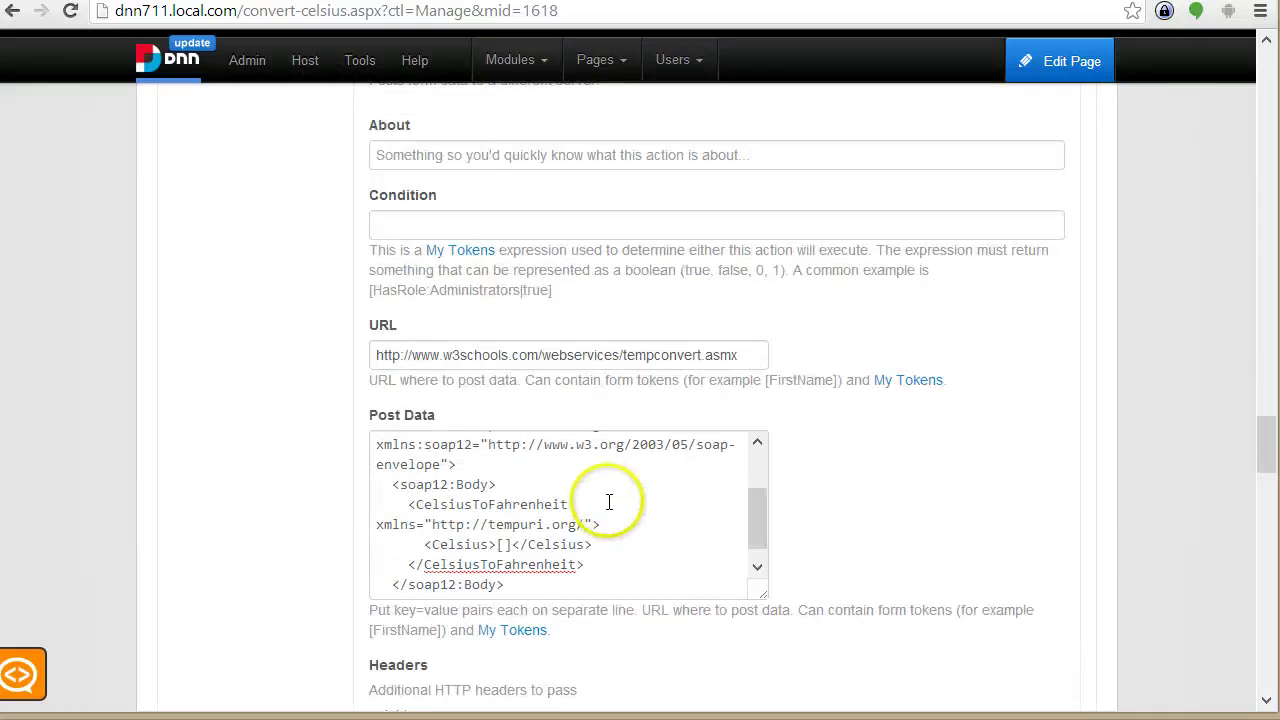
key("BackSpace")
key("ctrl+v")
scroll(340, 385, "down", 2)
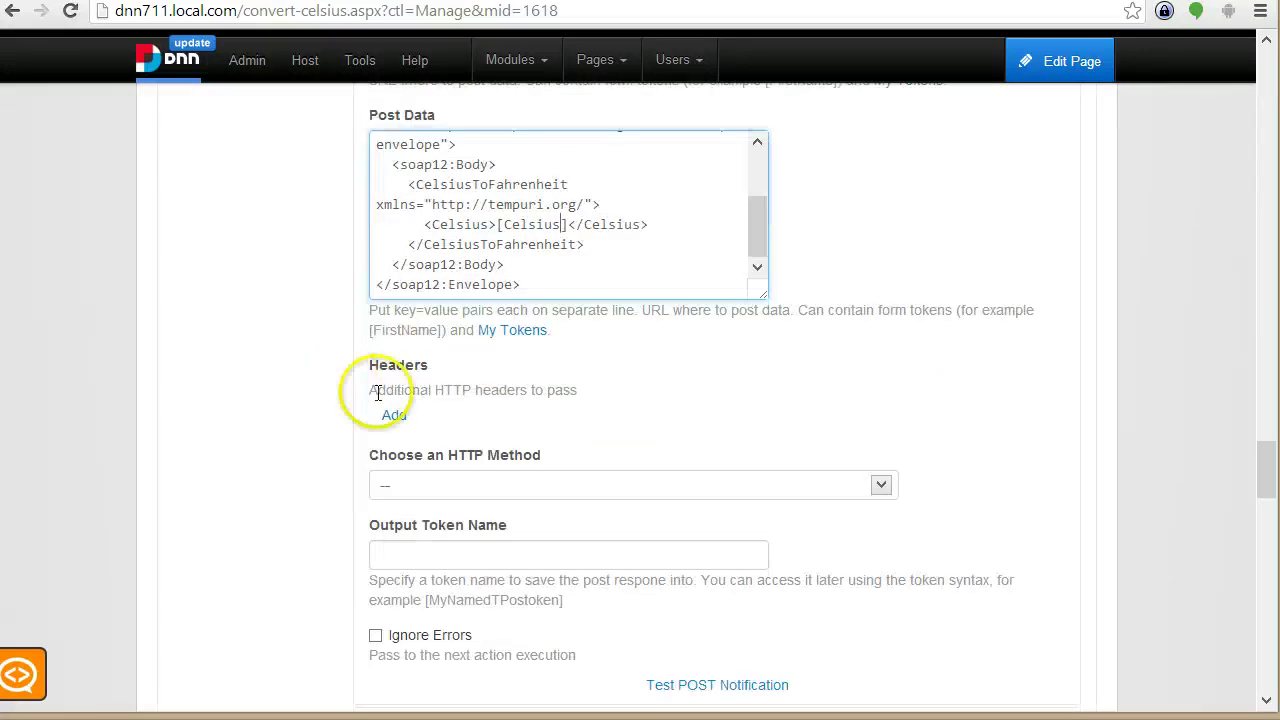
scroll(371, 470, "down", 1)
Step: Add a Content-Type header with value application/soap+xml; charset=utf-8
left_click(395, 318)
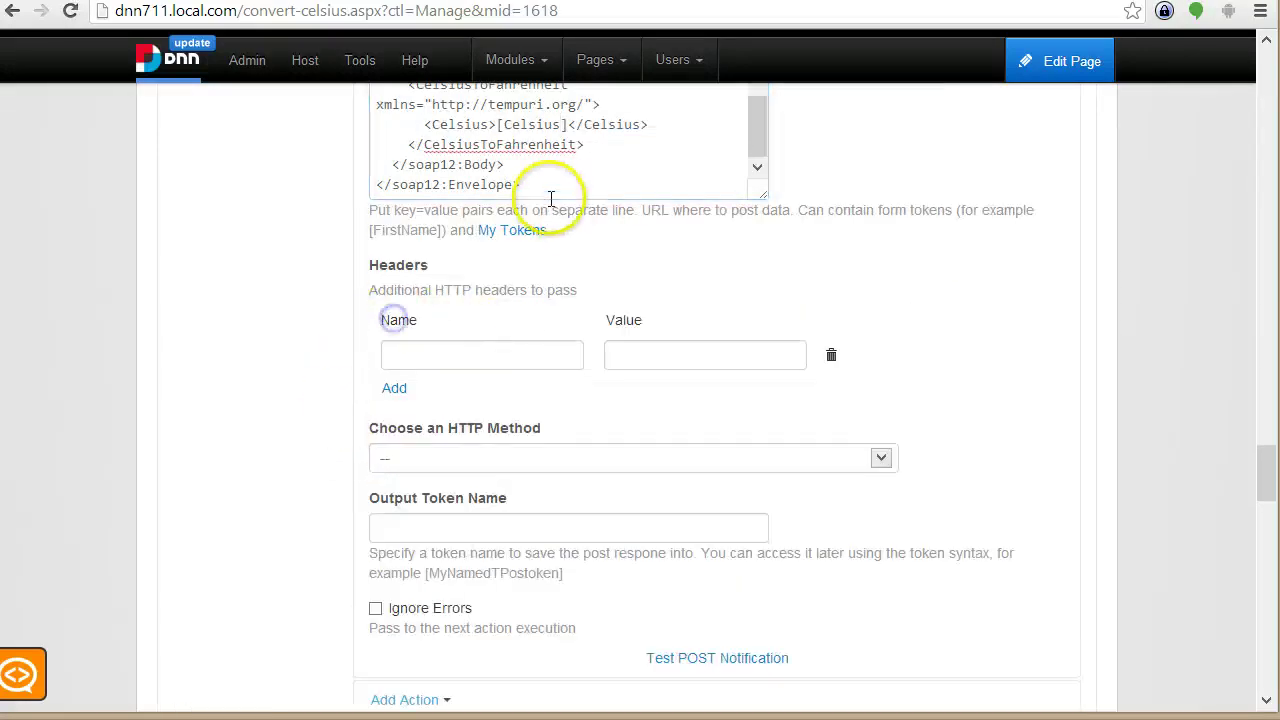
key("alt+Tab")
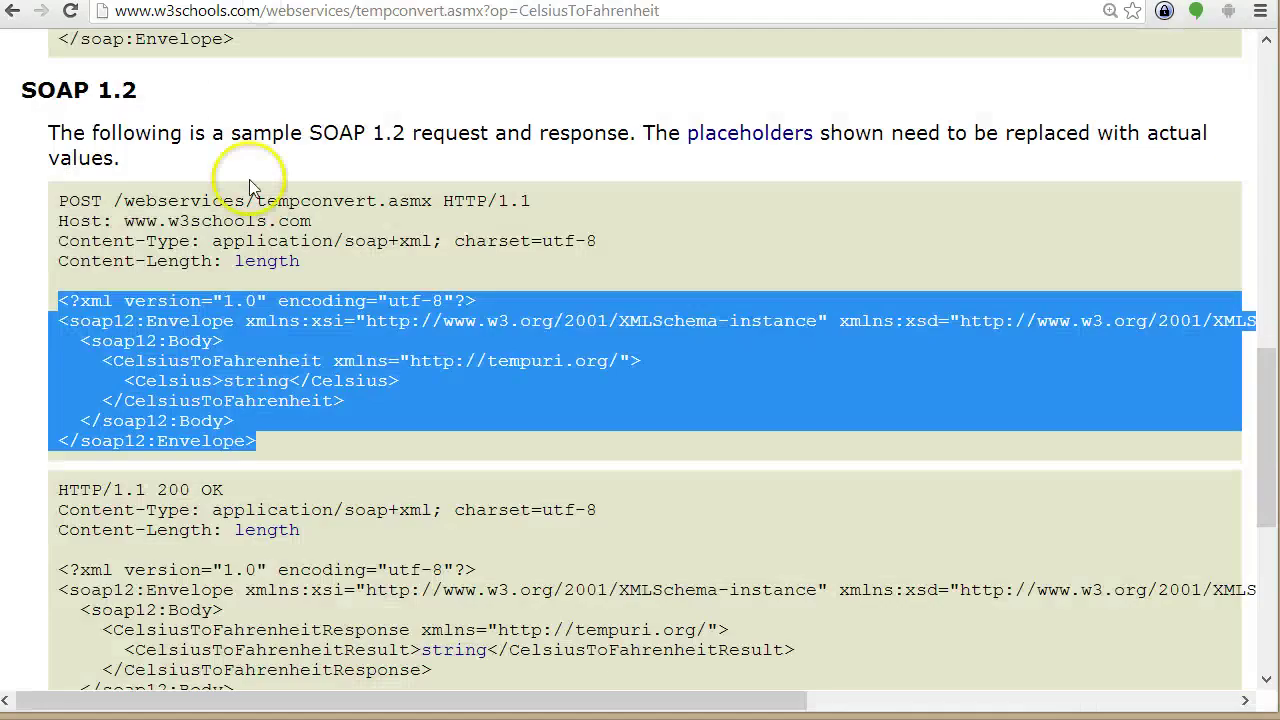
left_click(160, 285)
left_click_drag(193, 243, 88, 251)
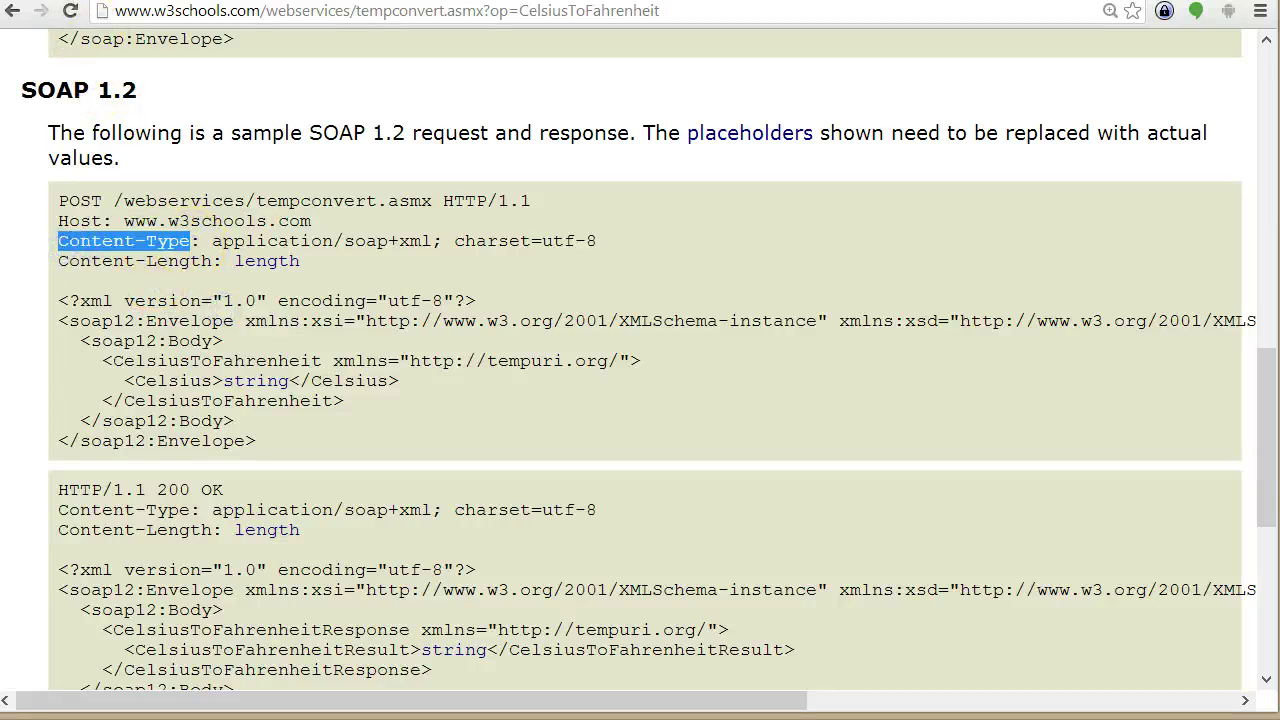
key("ctrl+c")
key("ctrl+Tab")
left_click(489, 354)
key("ctrl+v")
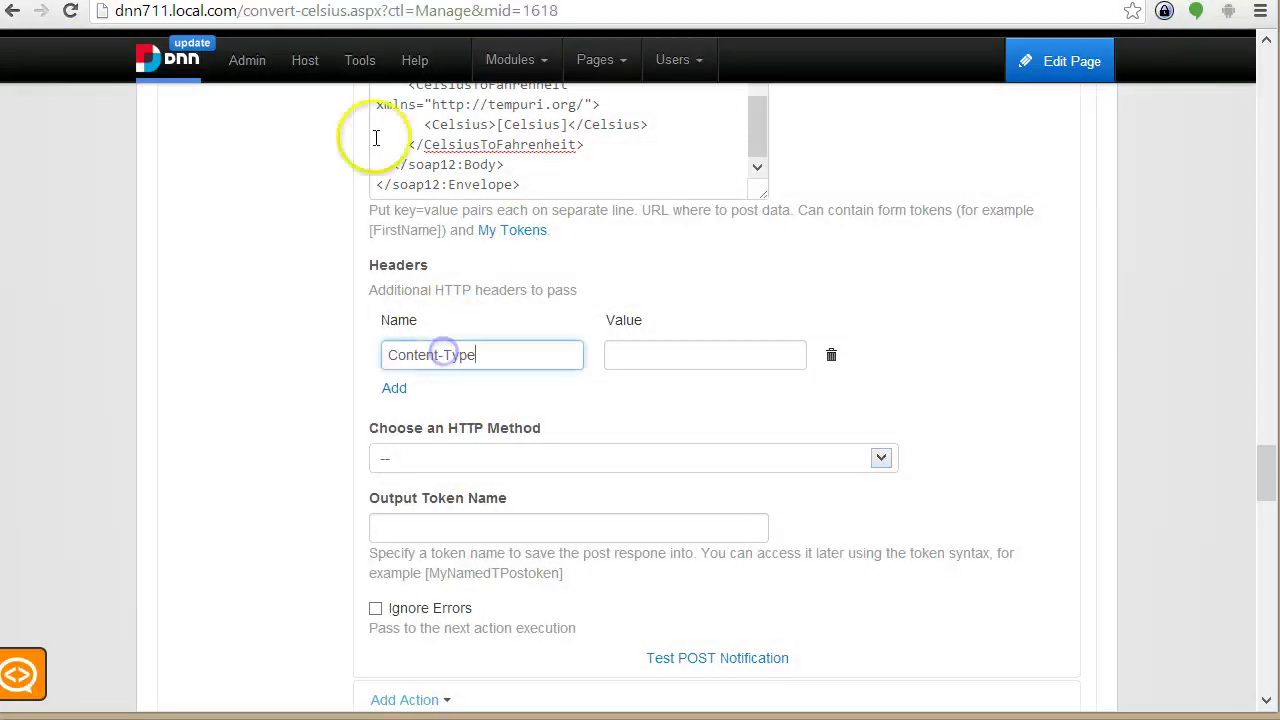
key("ctrl+shift+Tab")
left_click_drag(212, 242, 622, 234)
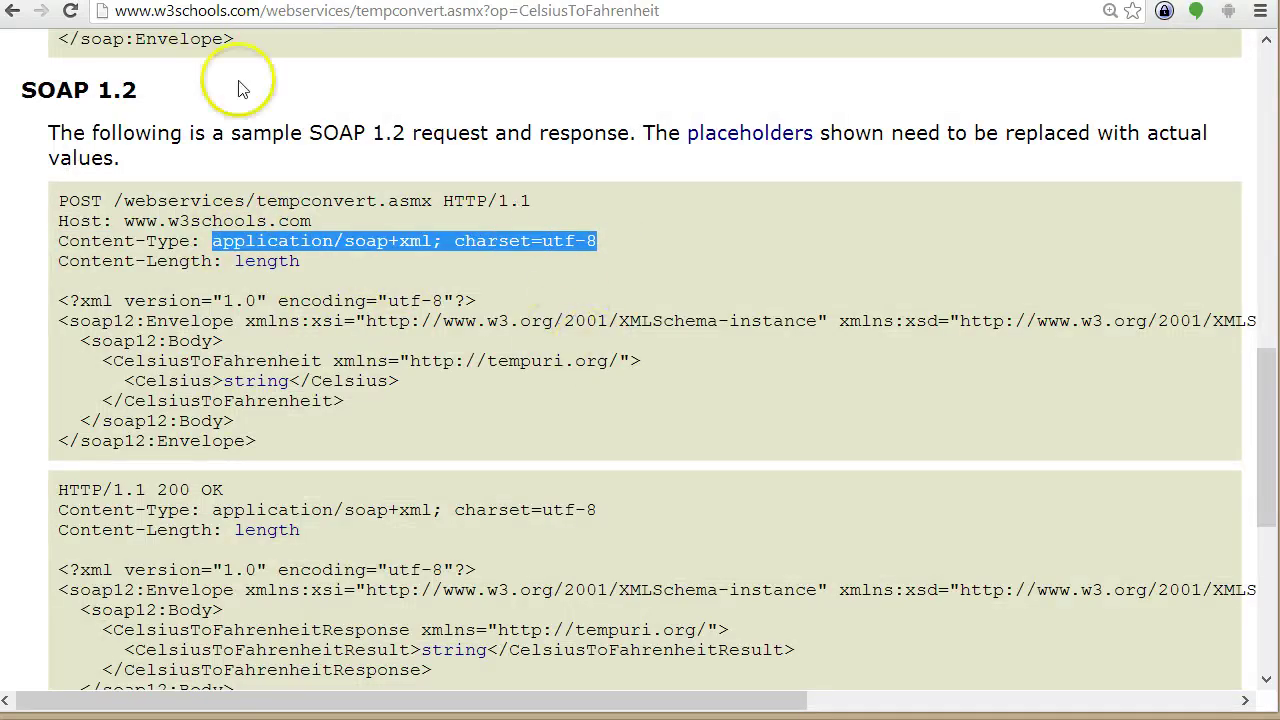
key("ctrl+c")
key("ctrl+Tab")
left_click(646, 360)
key("ctrl+v")
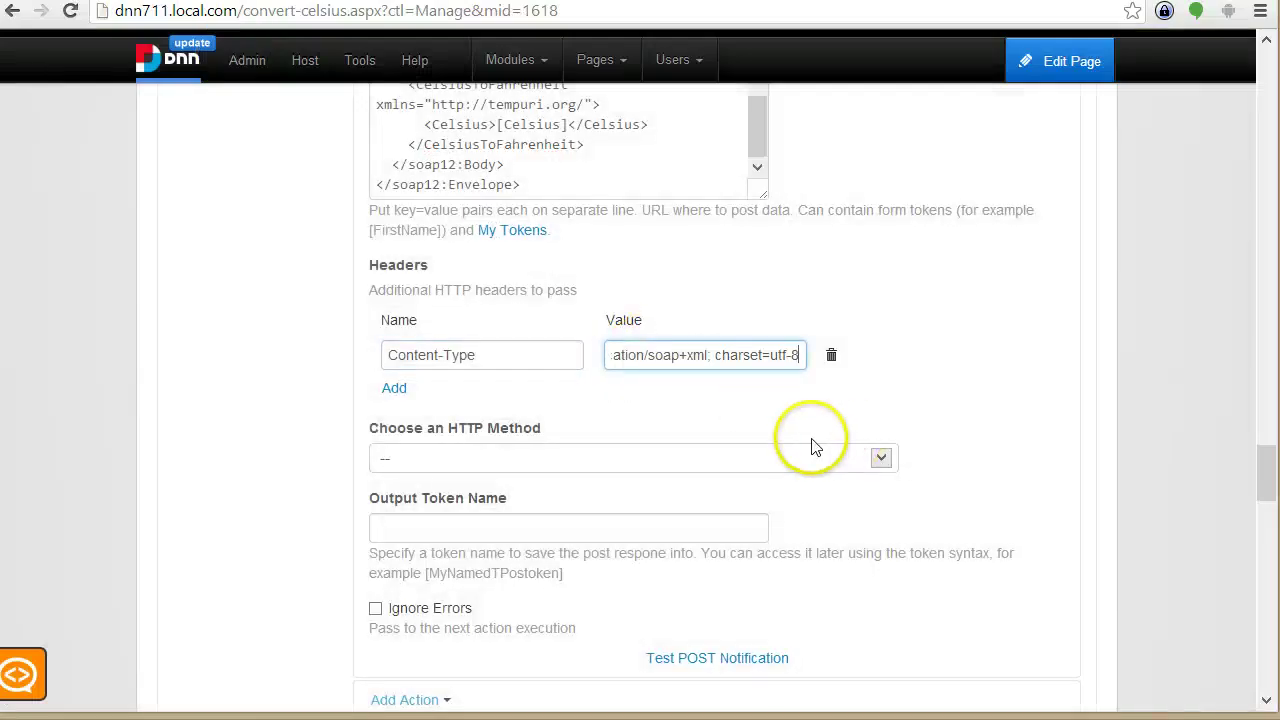
Step: Set the request method to POST and copy ConversionResultXml from the Soap 1.1 output token
left_click(810, 447)
left_click(586, 493)
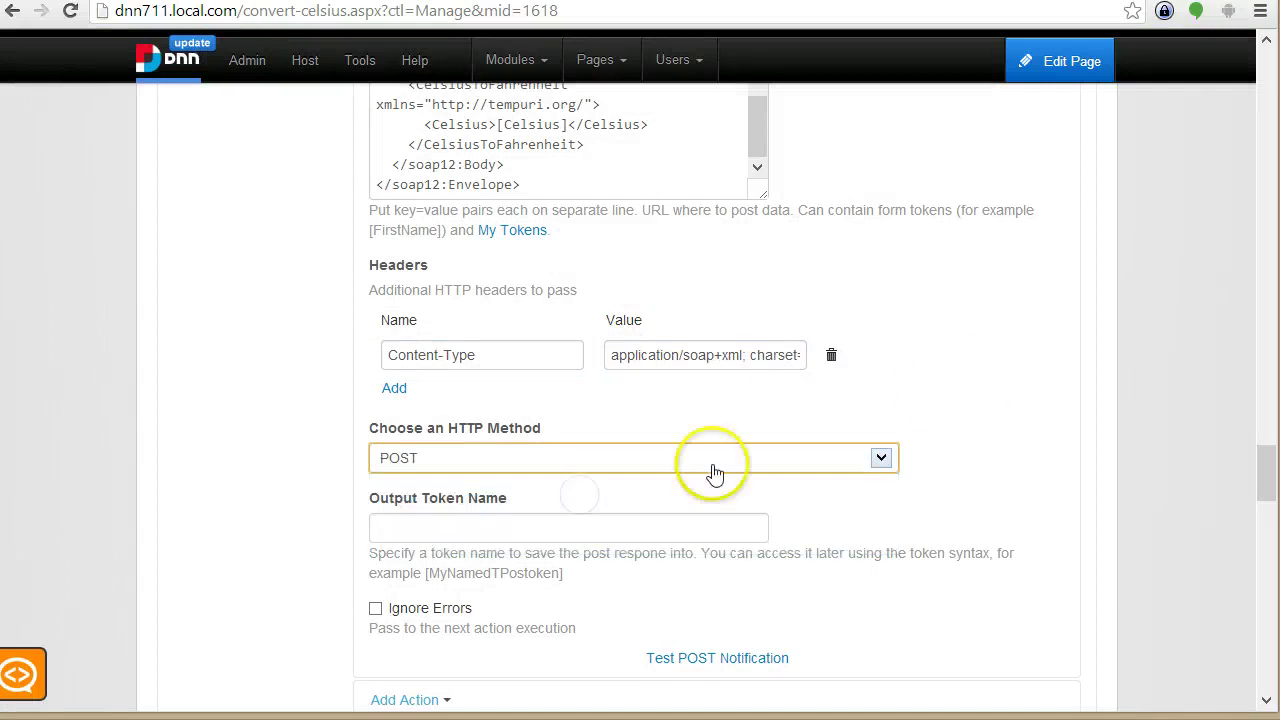
left_click(517, 524)
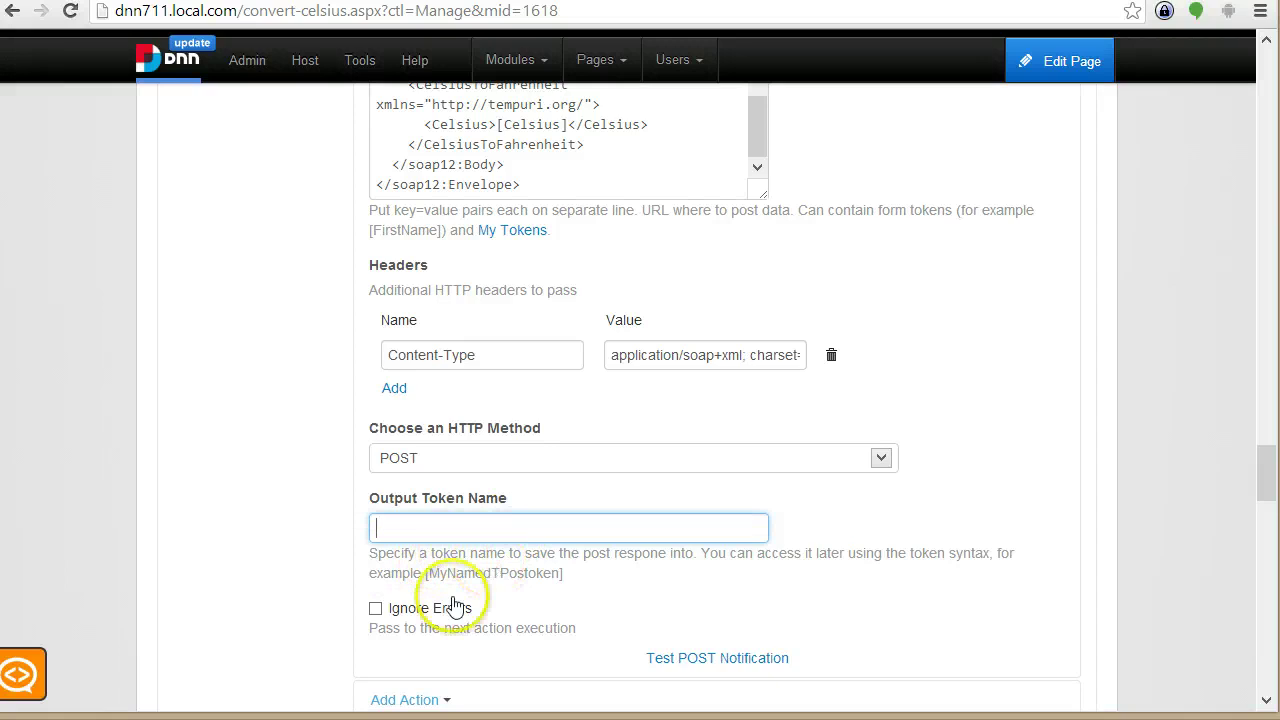
scroll(423, 553, "up", 15)
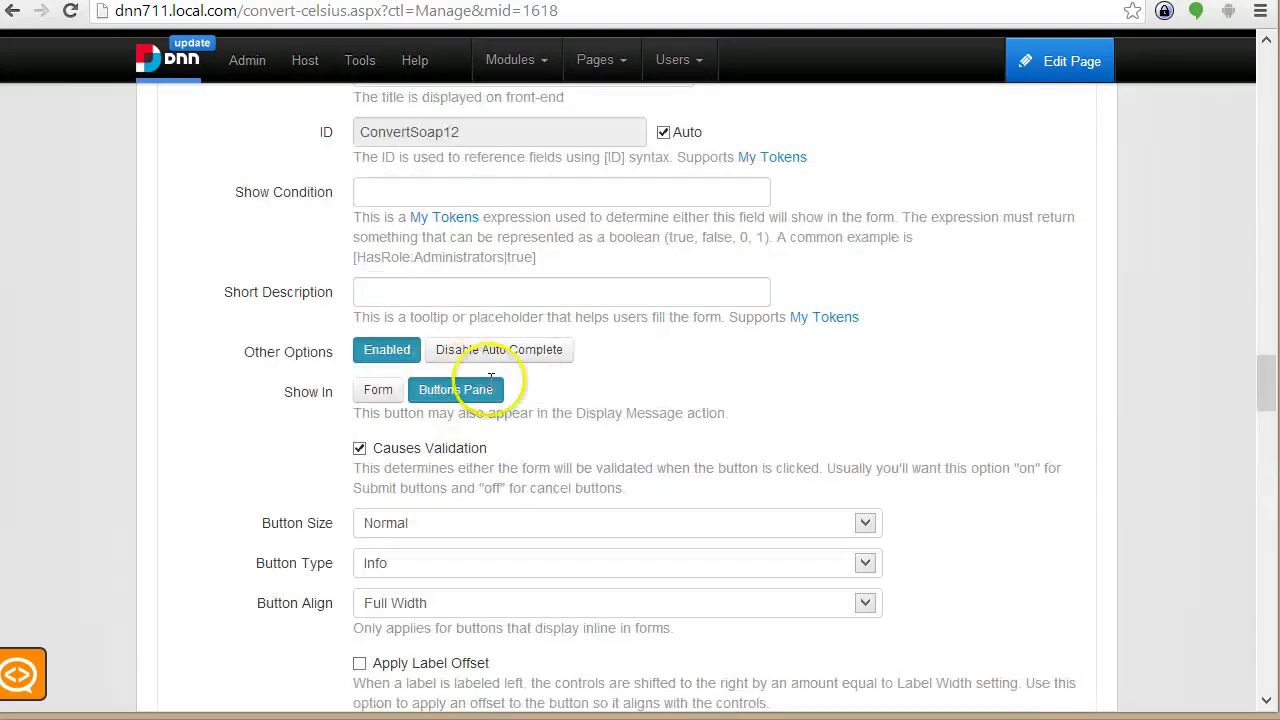
scroll(447, 400, "up", 6)
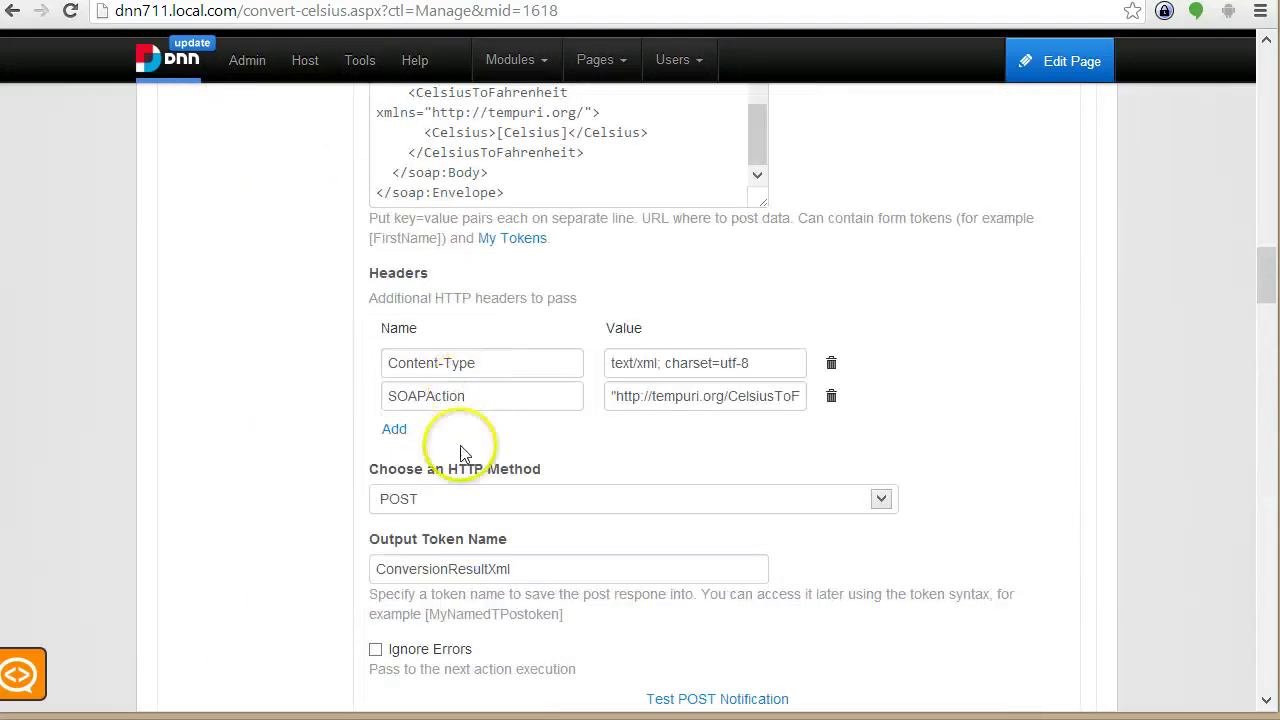
left_click_drag(551, 566, 195, 585)
scroll(580, 509, "down", 20)
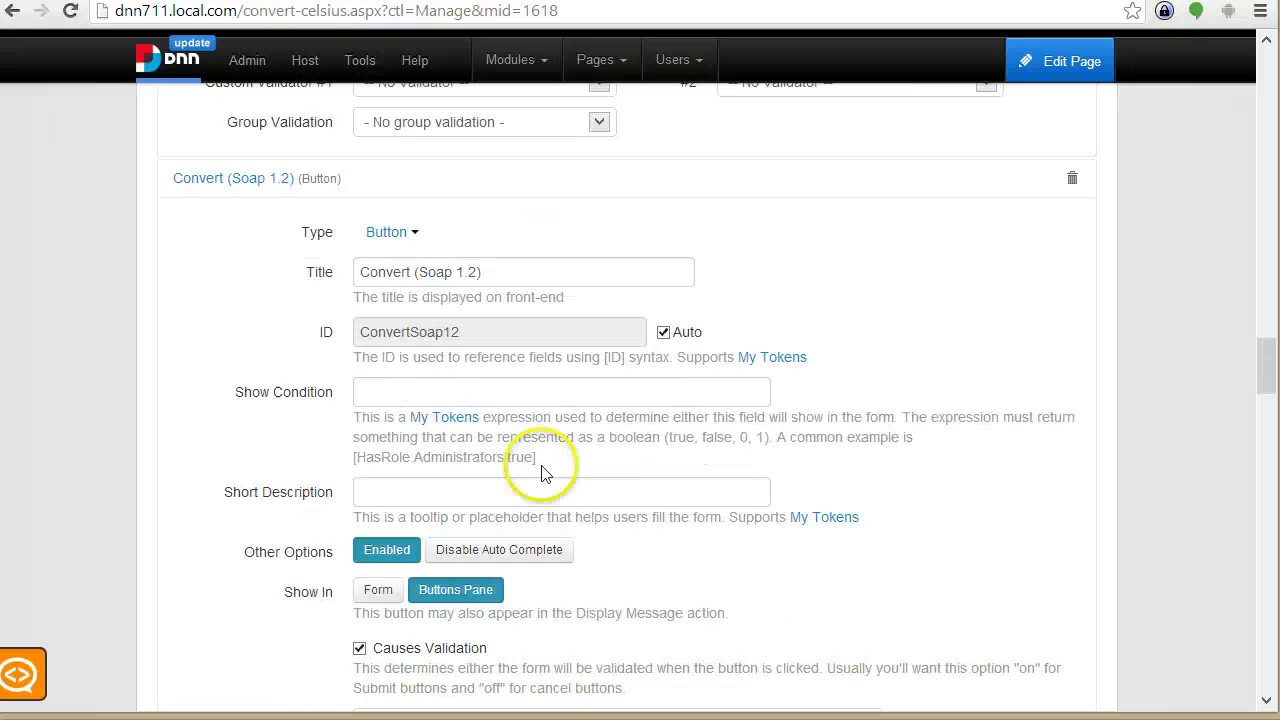
scroll(478, 495, "down", 2)
left_click(449, 434)
Step: Save the response as ConversionResultXml and add a Regex action reading [ConversionResultXml]
key("ctrl+v")
left_click(415, 605)
scroll(415, 608, "down", 2)
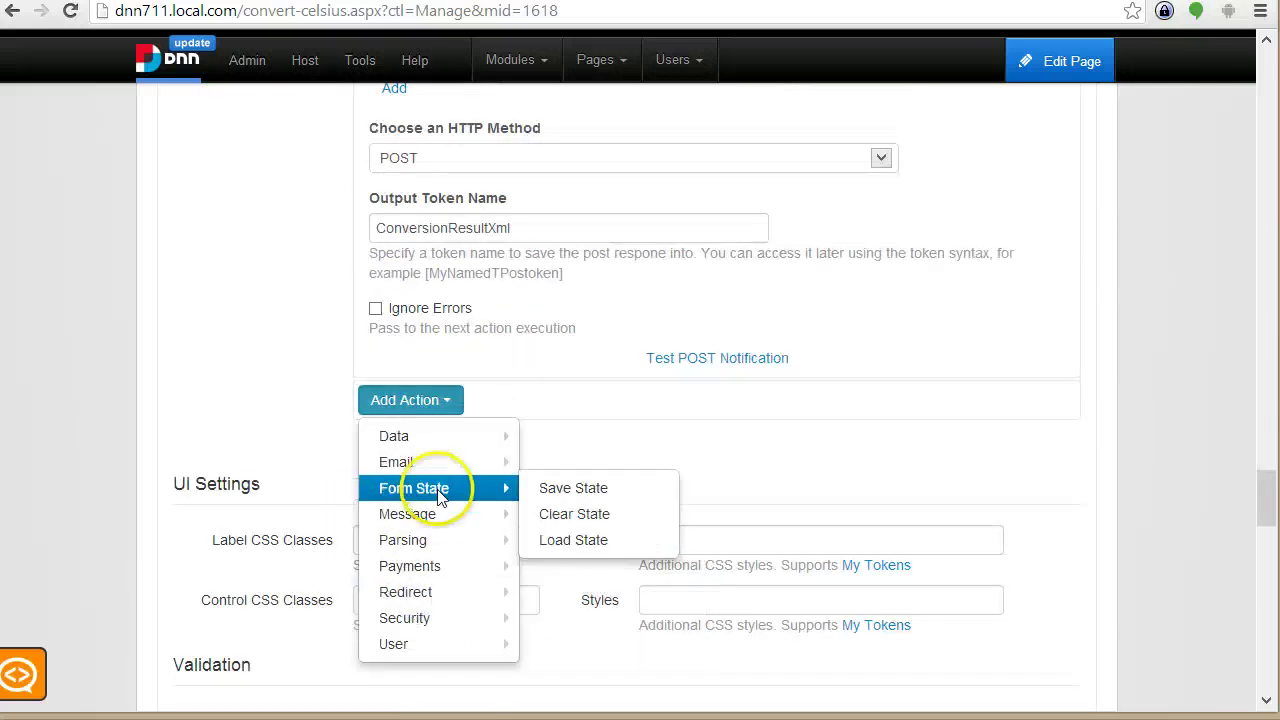
mouse_move(441, 551)
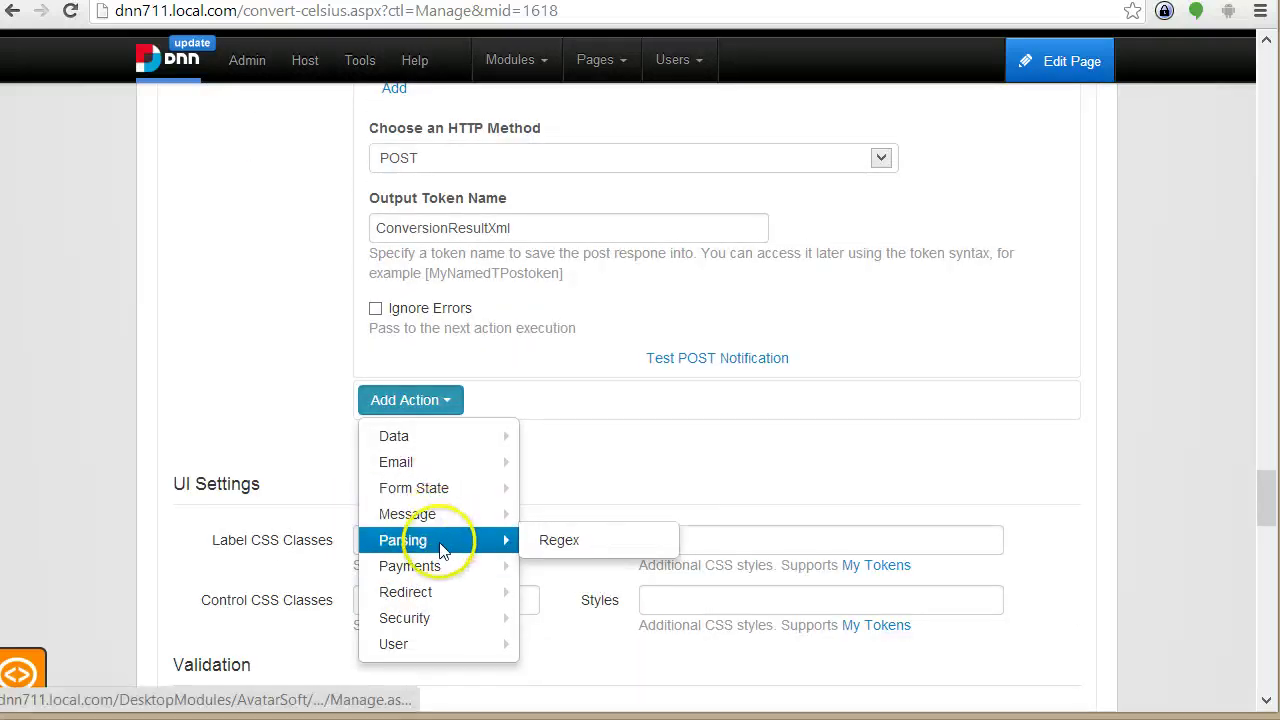
left_click(558, 540)
scroll(523, 543, "down", 2)
left_click(378, 512)
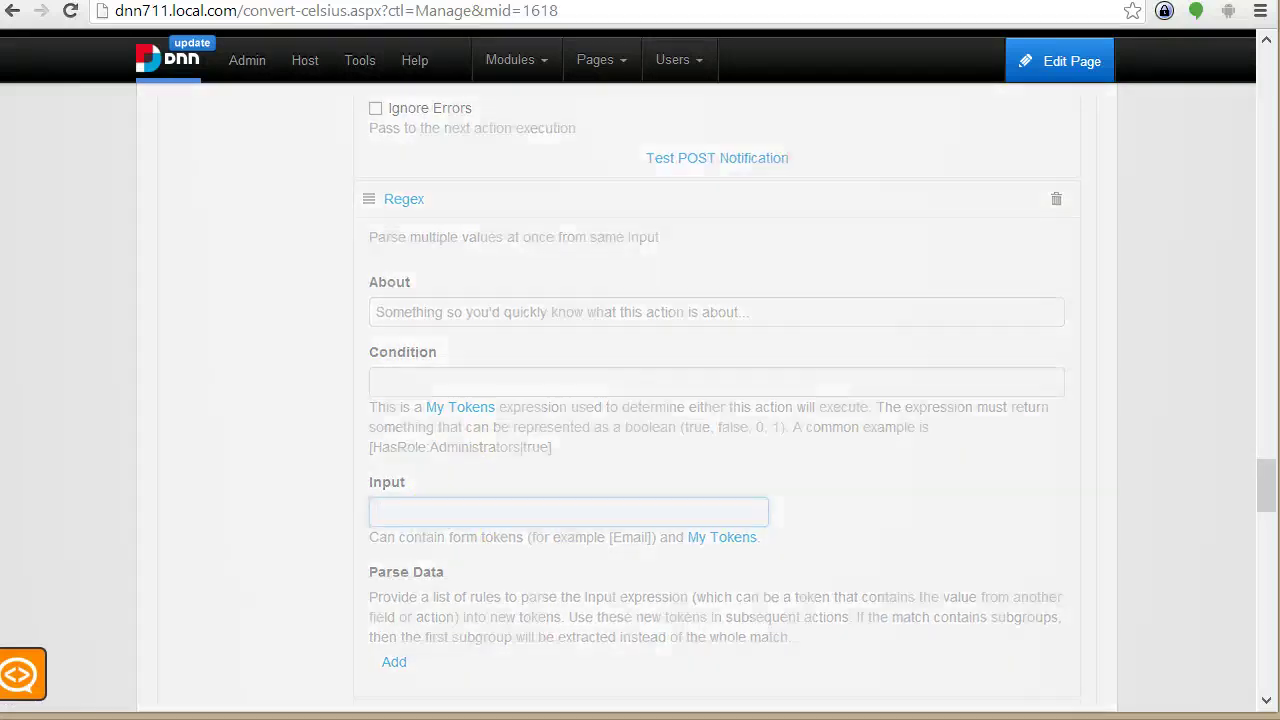
Step: Add a parse rule storing the CelsiusToFahrenheitResult>(\d+)< match in token ConversionResult
scroll(380, 554, "down", 3)
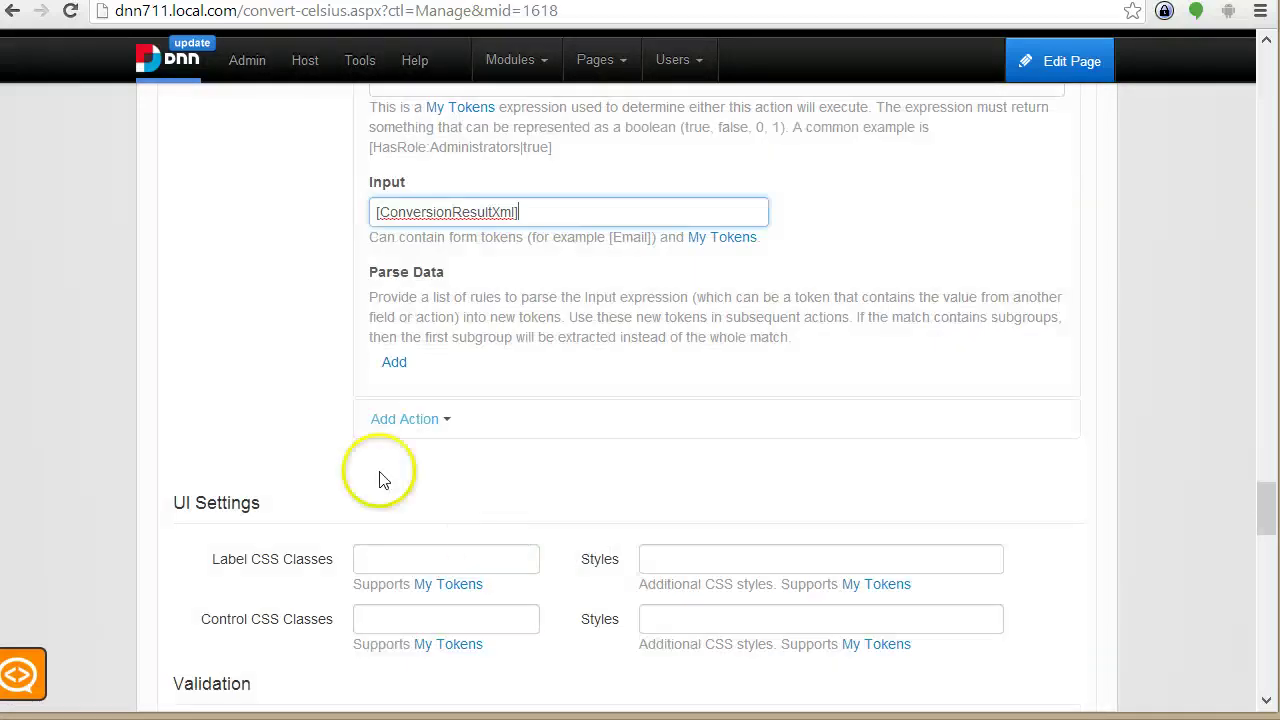
left_click(394, 362)
left_click(439, 406)
key("ctrl+v")
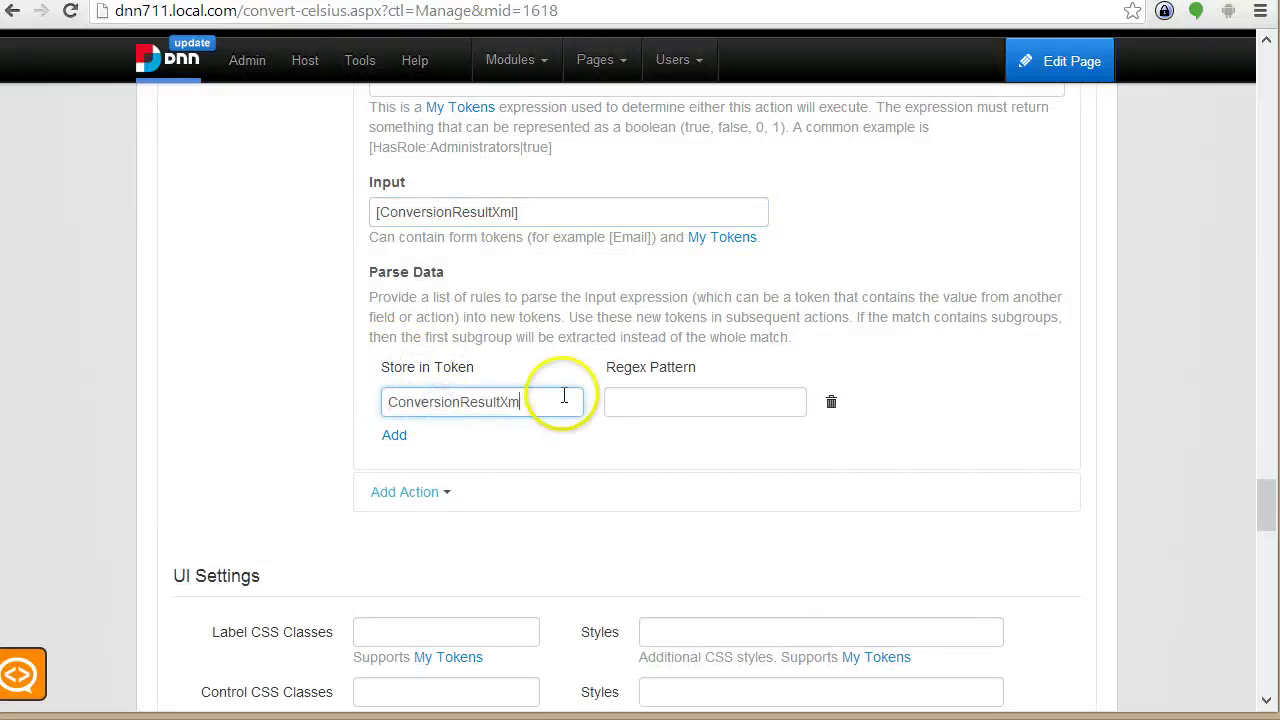
left_click(758, 403)
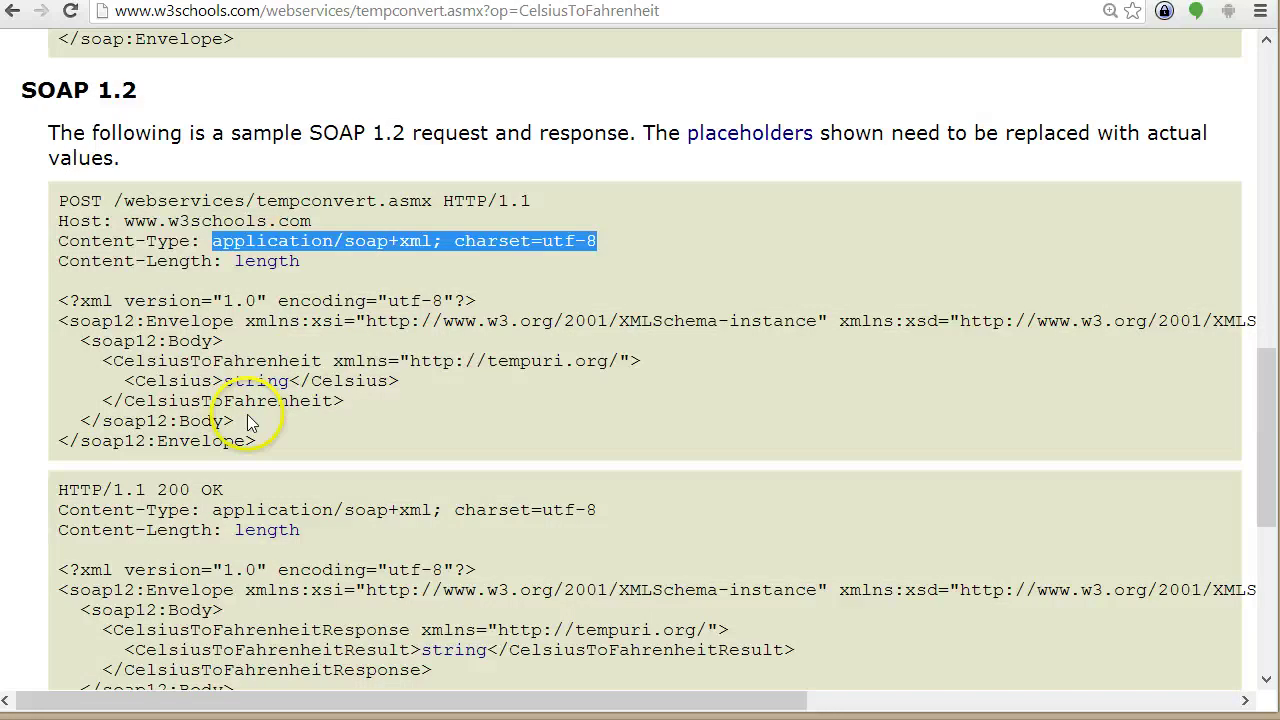
scroll(247, 414, "down", 2)
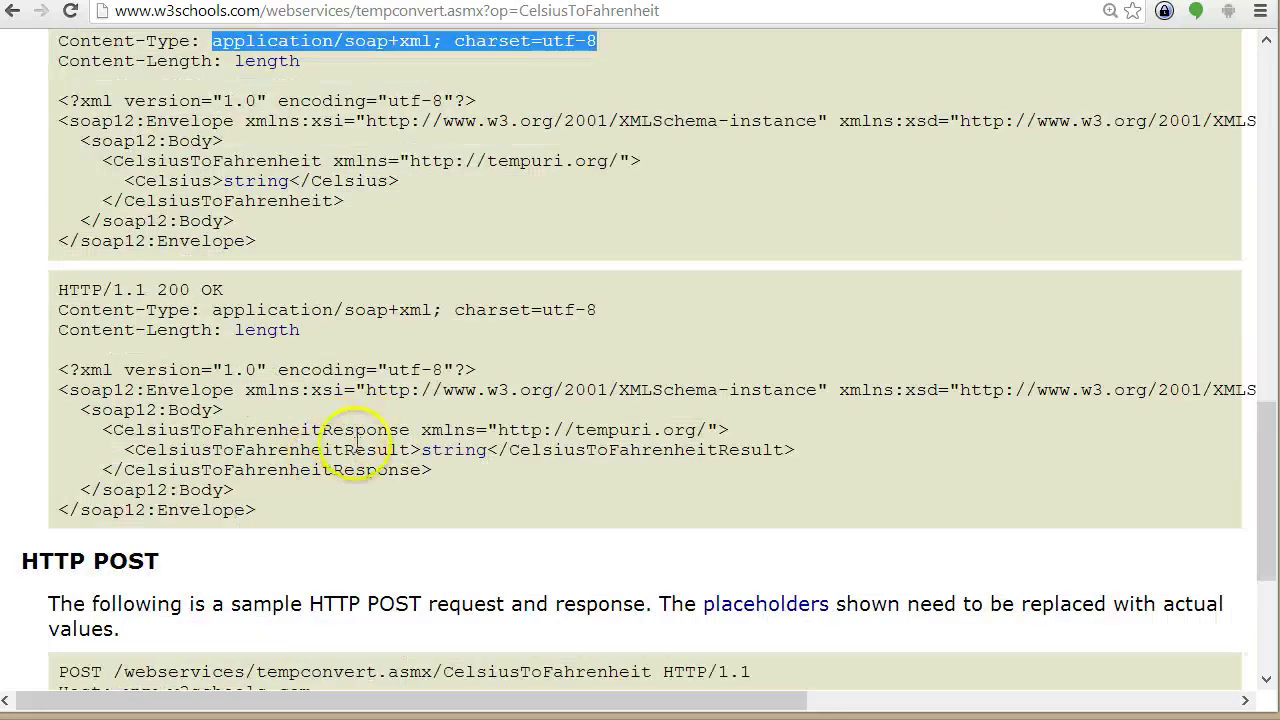
left_click_drag(422, 450, 121, 454)
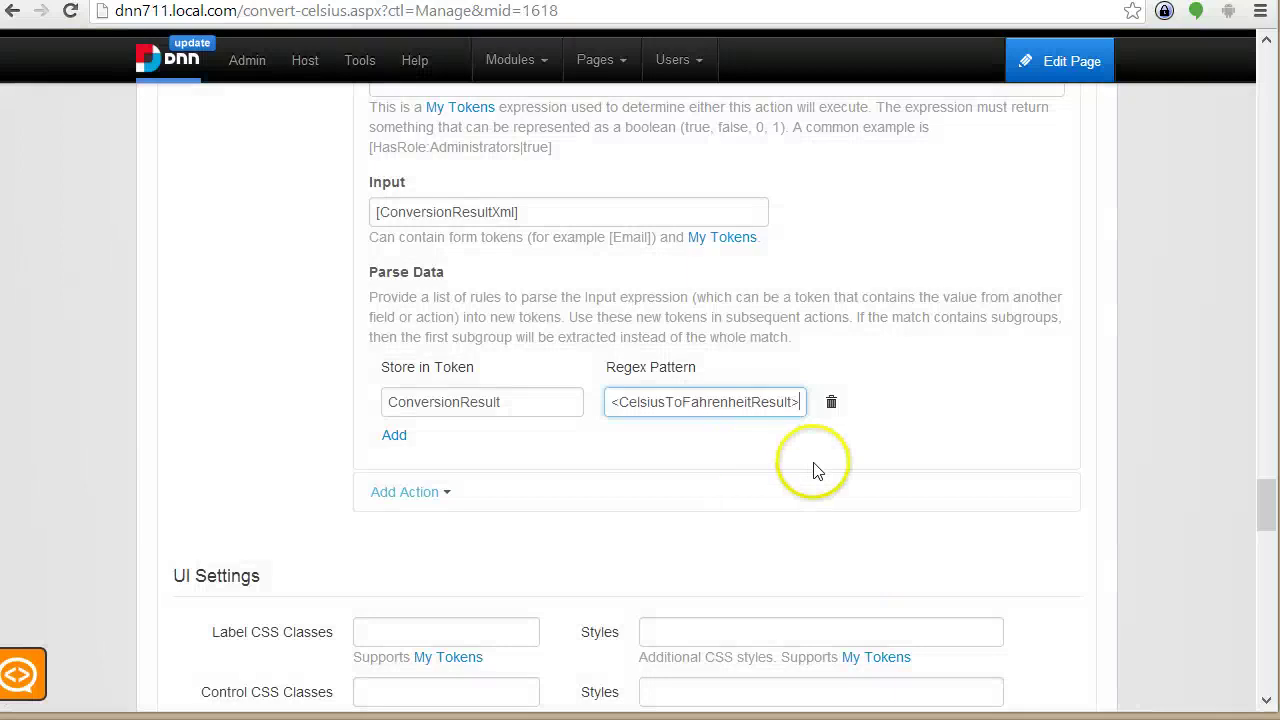
key("ctrl+a")
key("End")
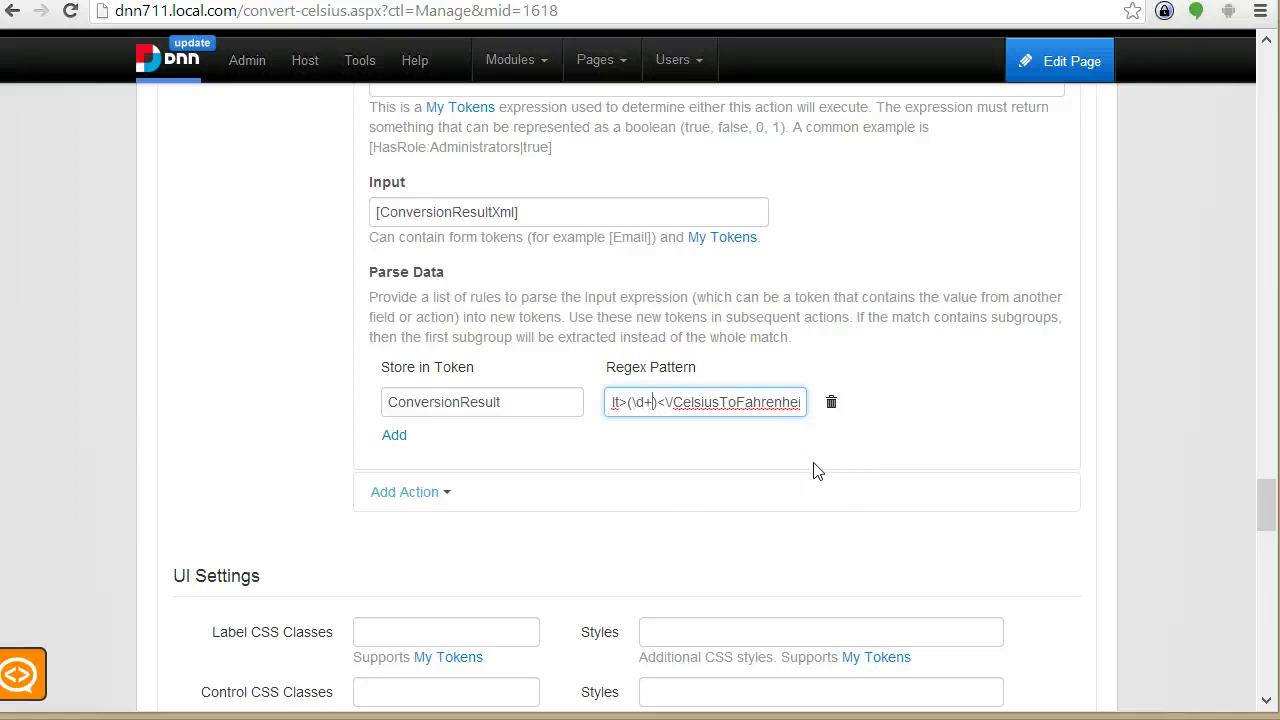
left_click(408, 493)
Step: Add a Display Message action showing [ConversionResult] and save the form configuration
mouse_move(437, 518)
scroll(440, 540, "down", 1)
mouse_move(526, 503)
left_click(614, 505)
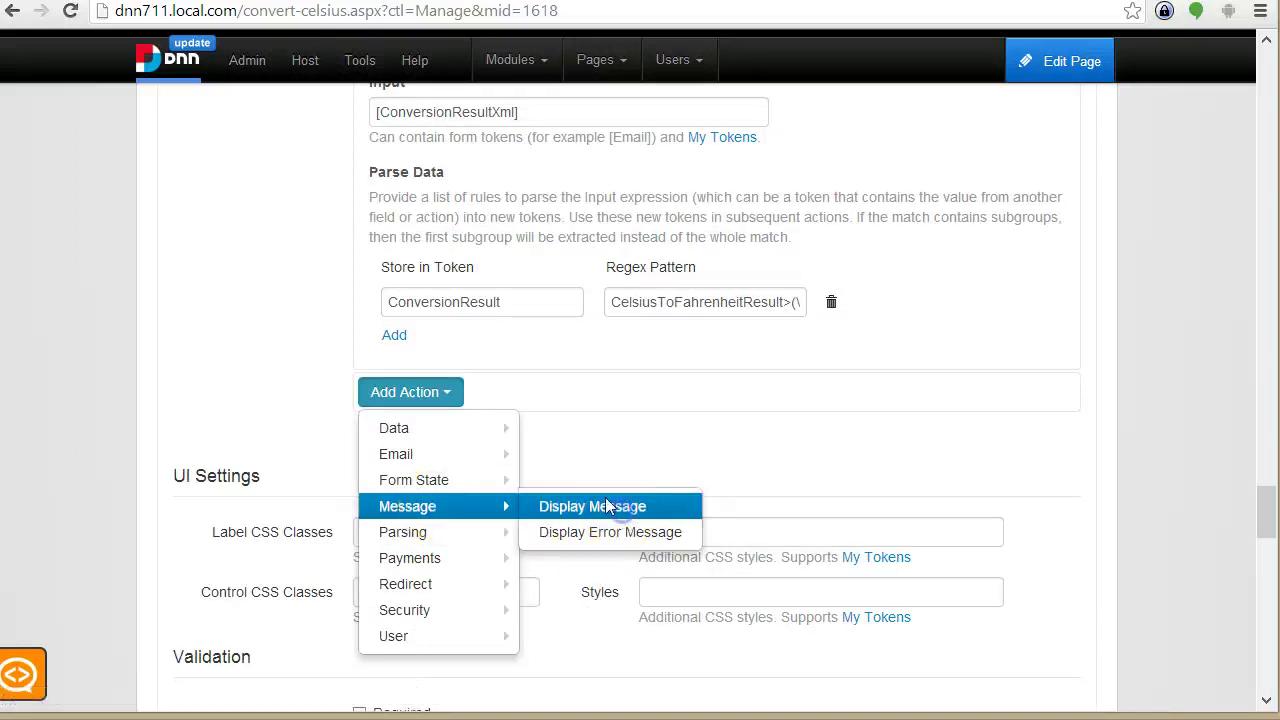
scroll(600, 520, "down", 2)
scroll(511, 543, "up", 6)
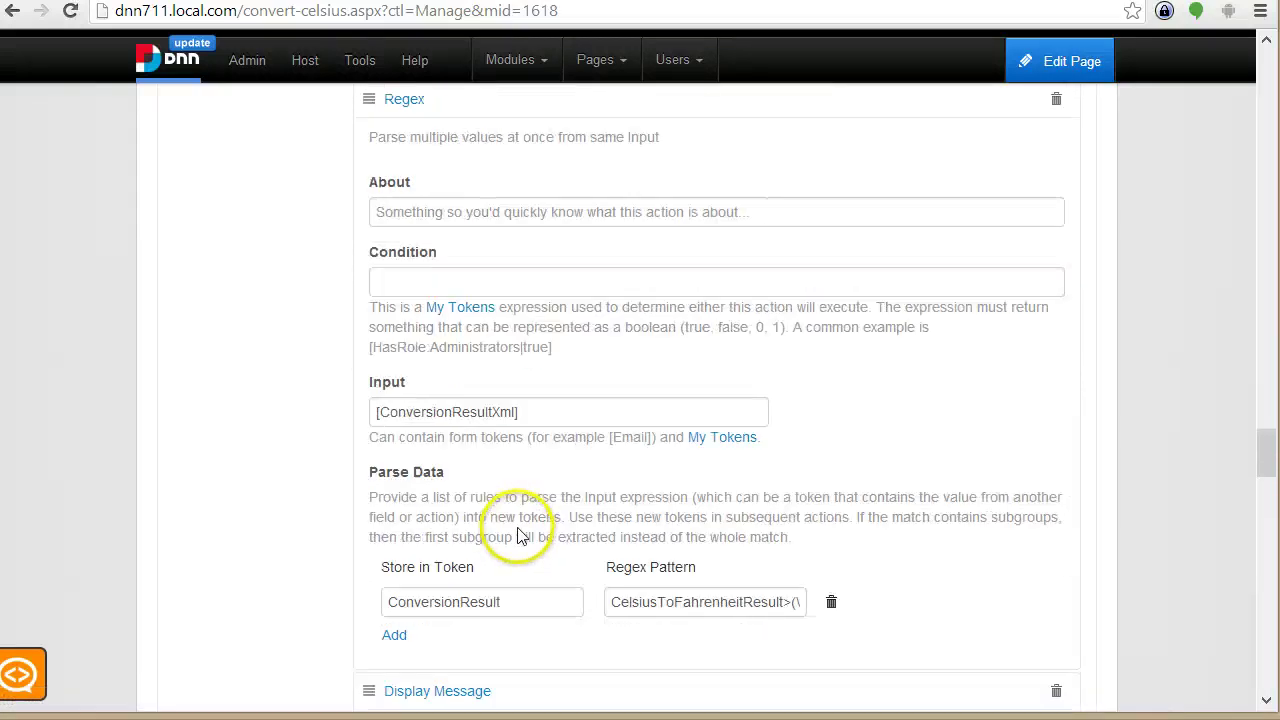
double_click(490, 601)
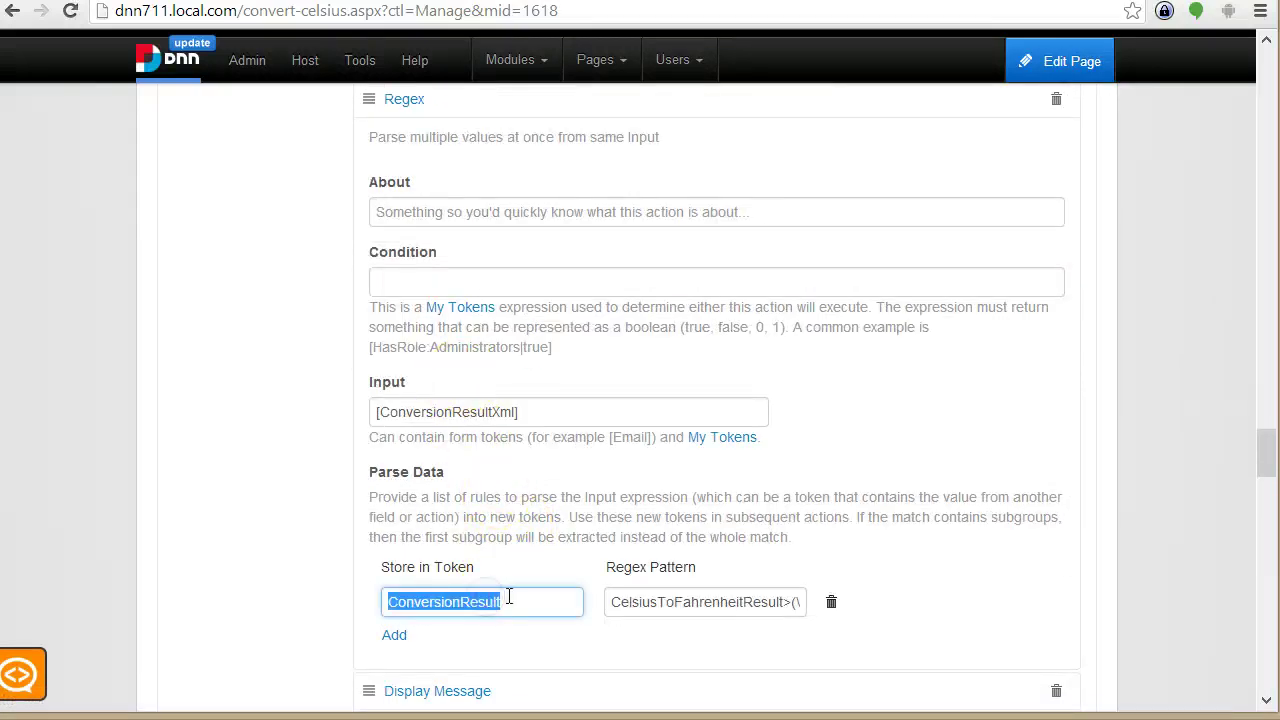
scroll(512, 594, "down", 6)
left_click(523, 605)
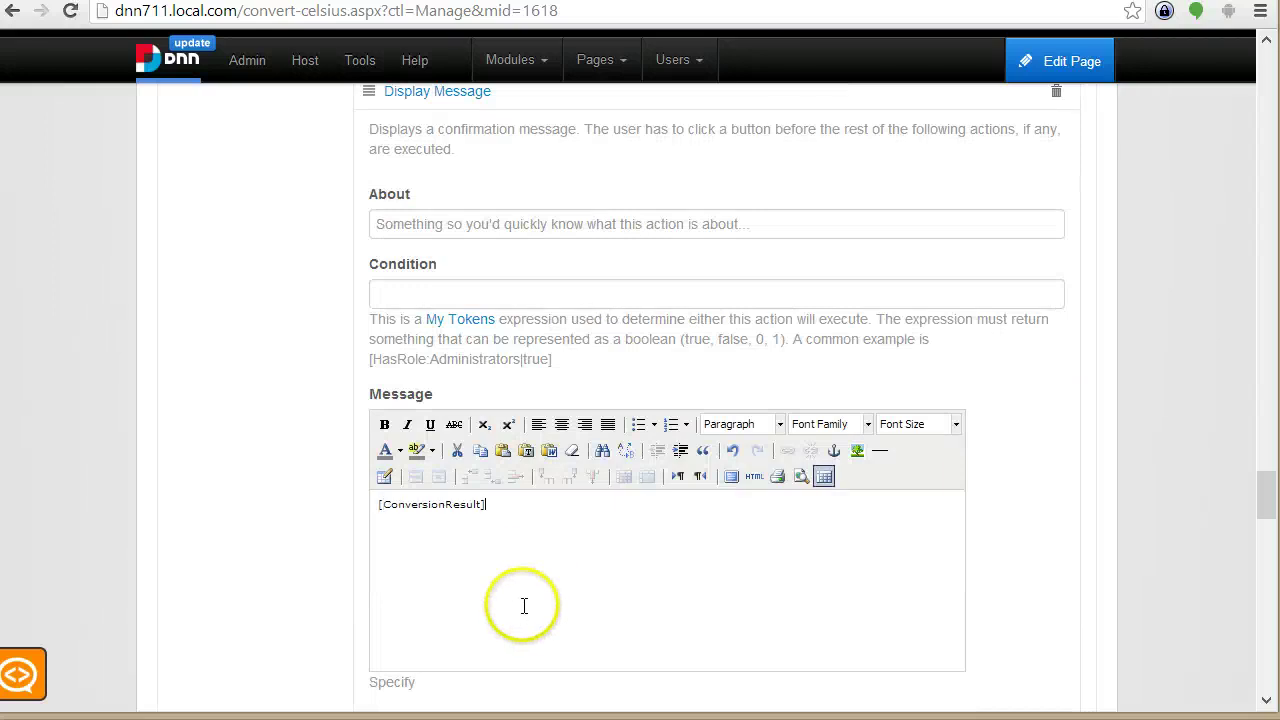
scroll(400, 571, "down", 9)
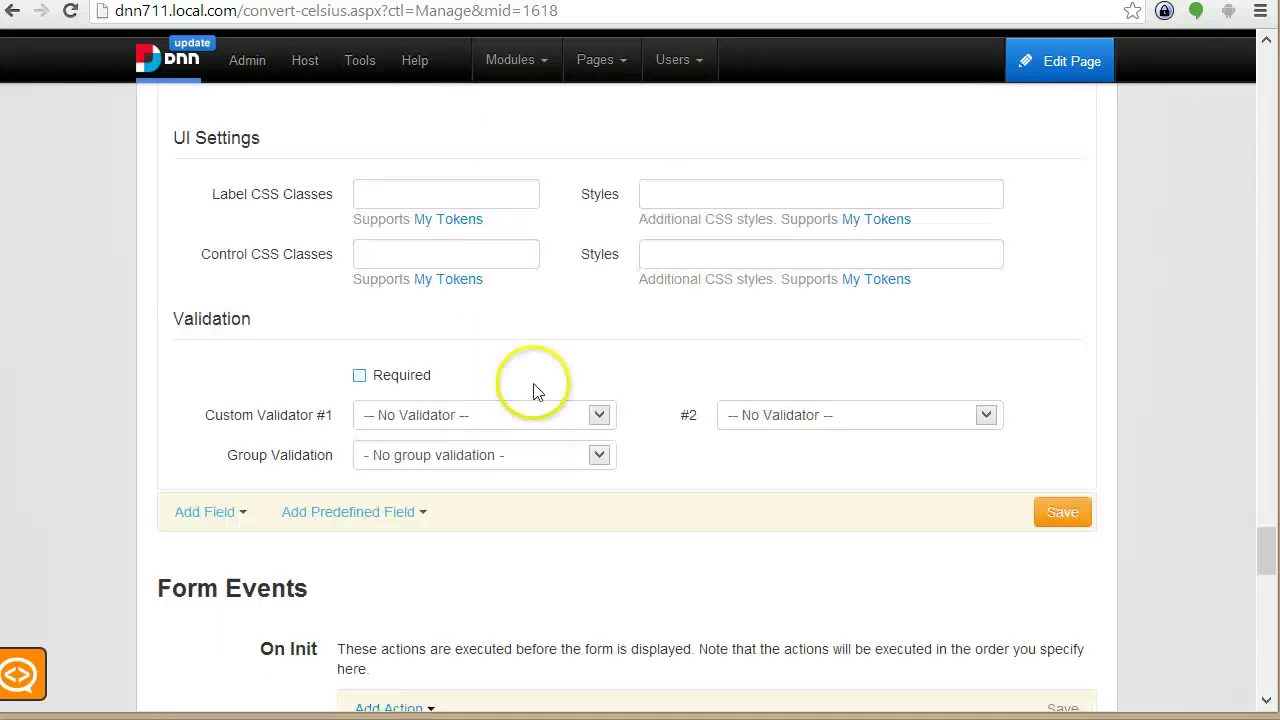
left_click(1066, 411)
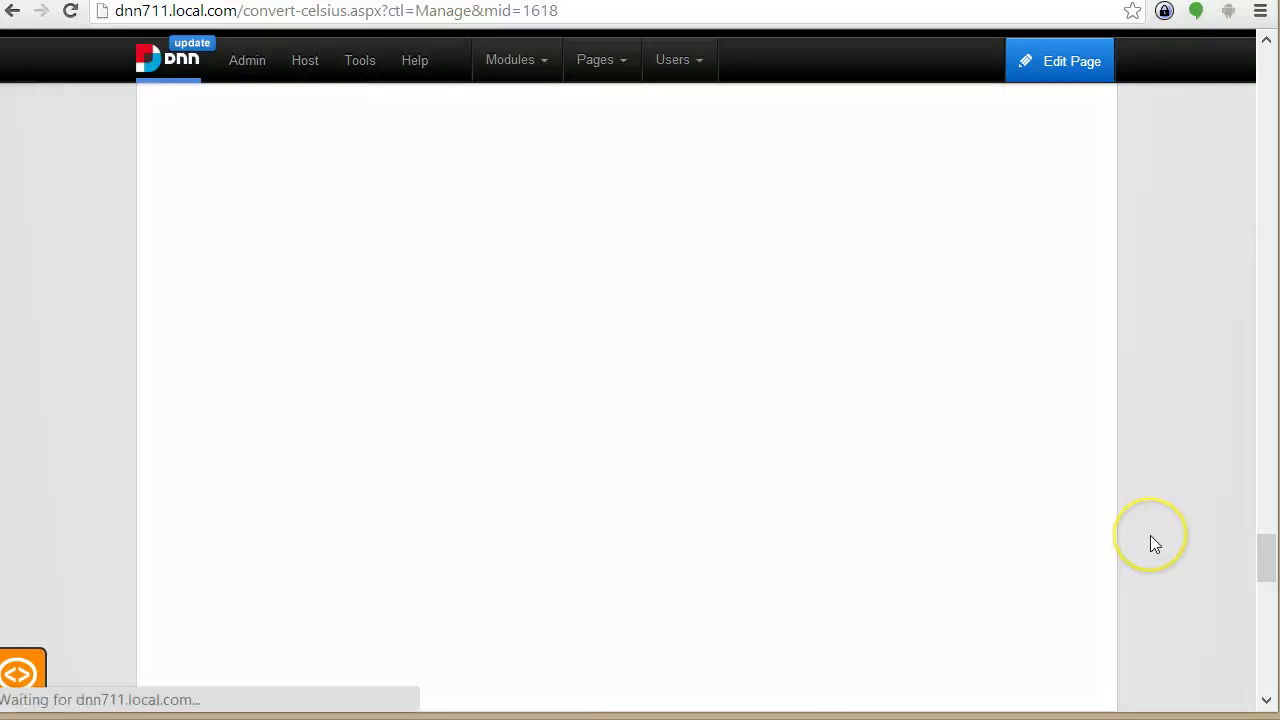
scroll(1150, 538, "up", 12)
Step: Convert 30 Celsius with the Convert (Soap 1.2) button, which returns a 500 Internal Server Error
scroll(1022, 249, "up", 10)
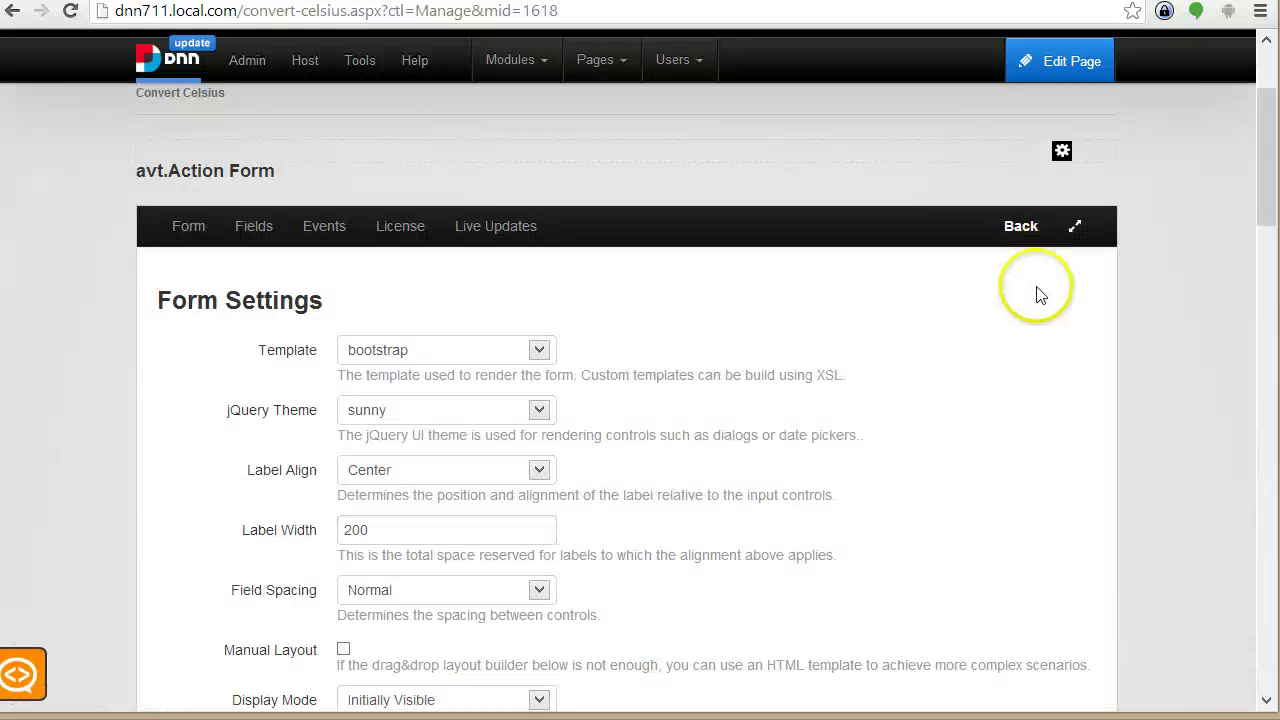
left_click(1020, 223)
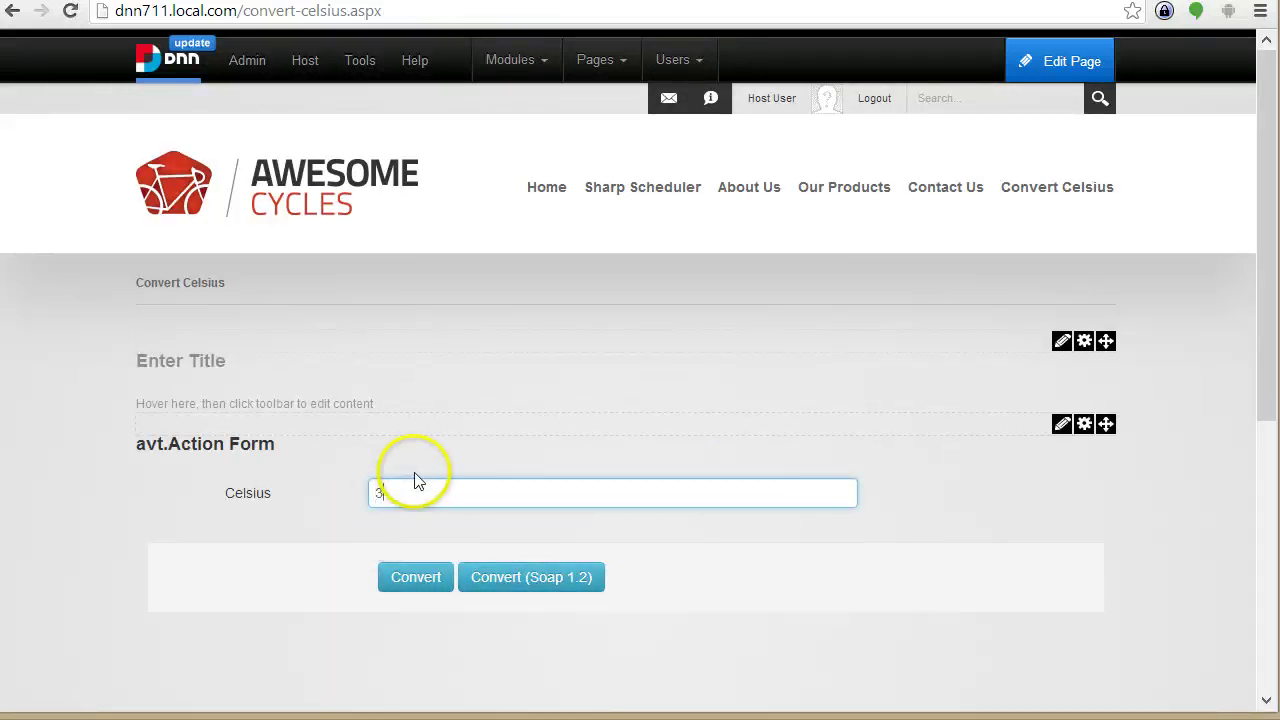
left_click(535, 580)
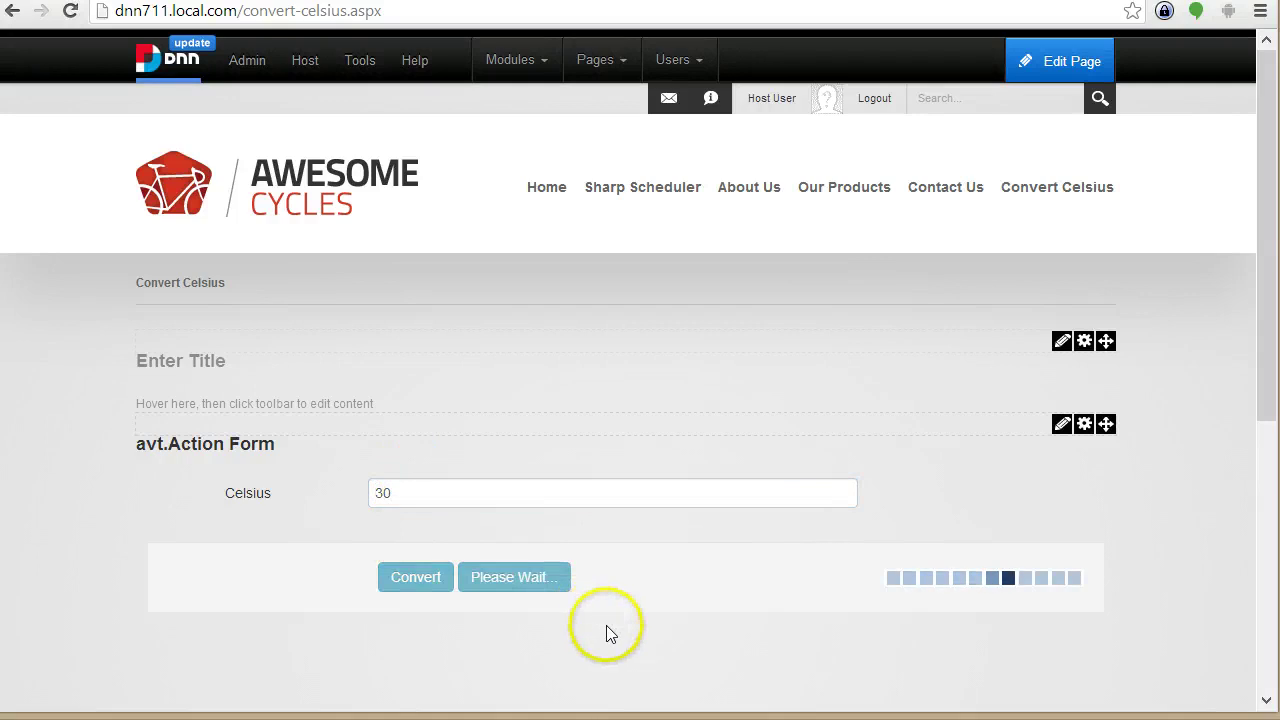
scroll(525, 682, "down", 2)
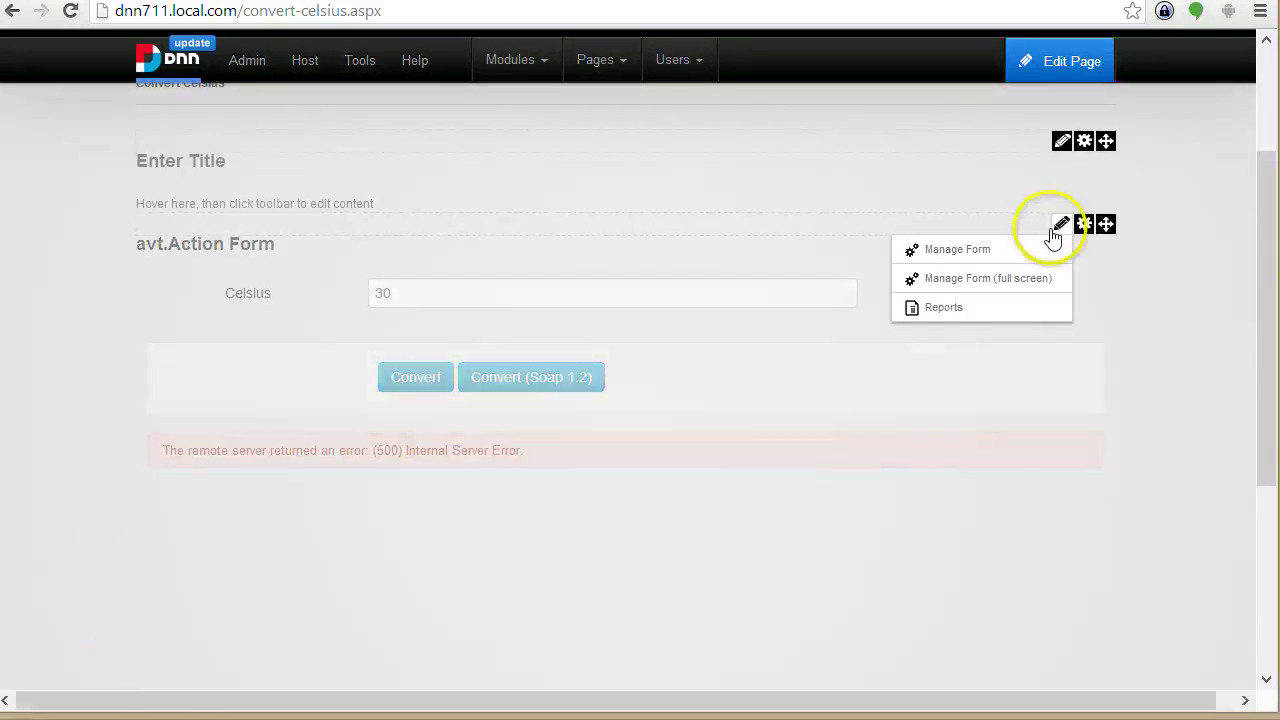
left_click(1037, 251)
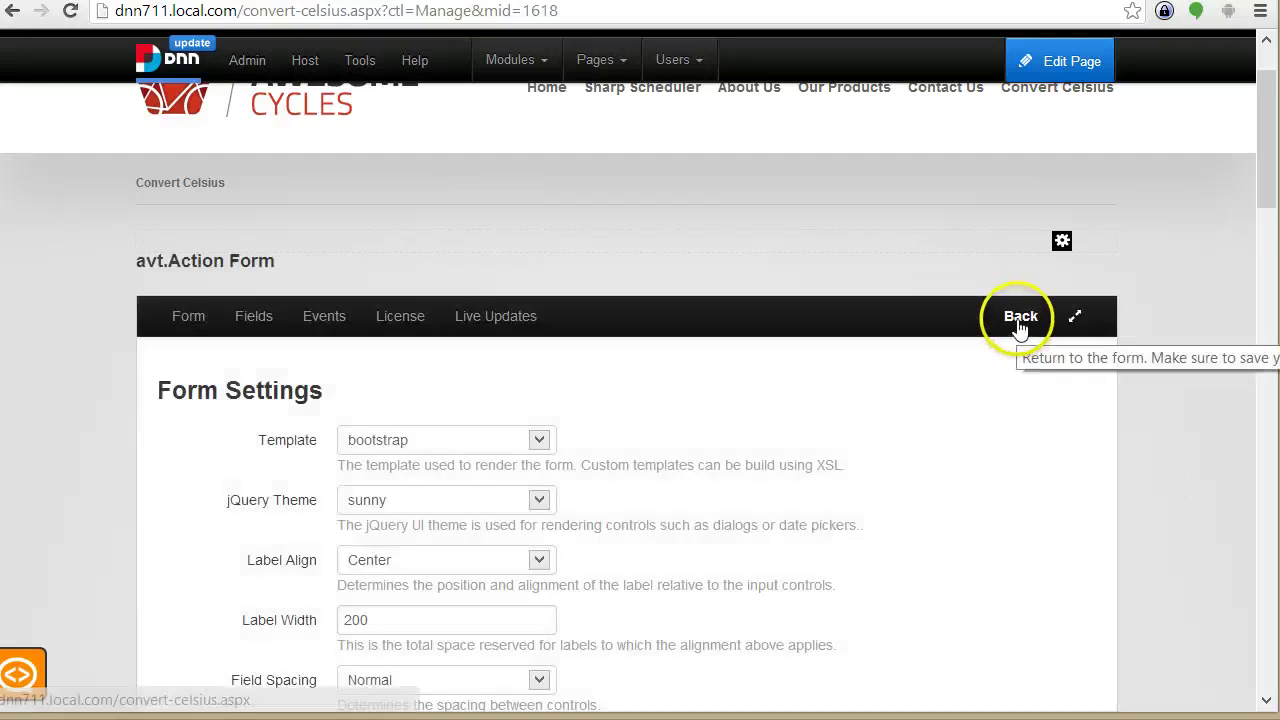
Step: Return to the Convert Celsius page, retry the SOAP 1.2 conversion, and reload the page
left_click(1017, 322)
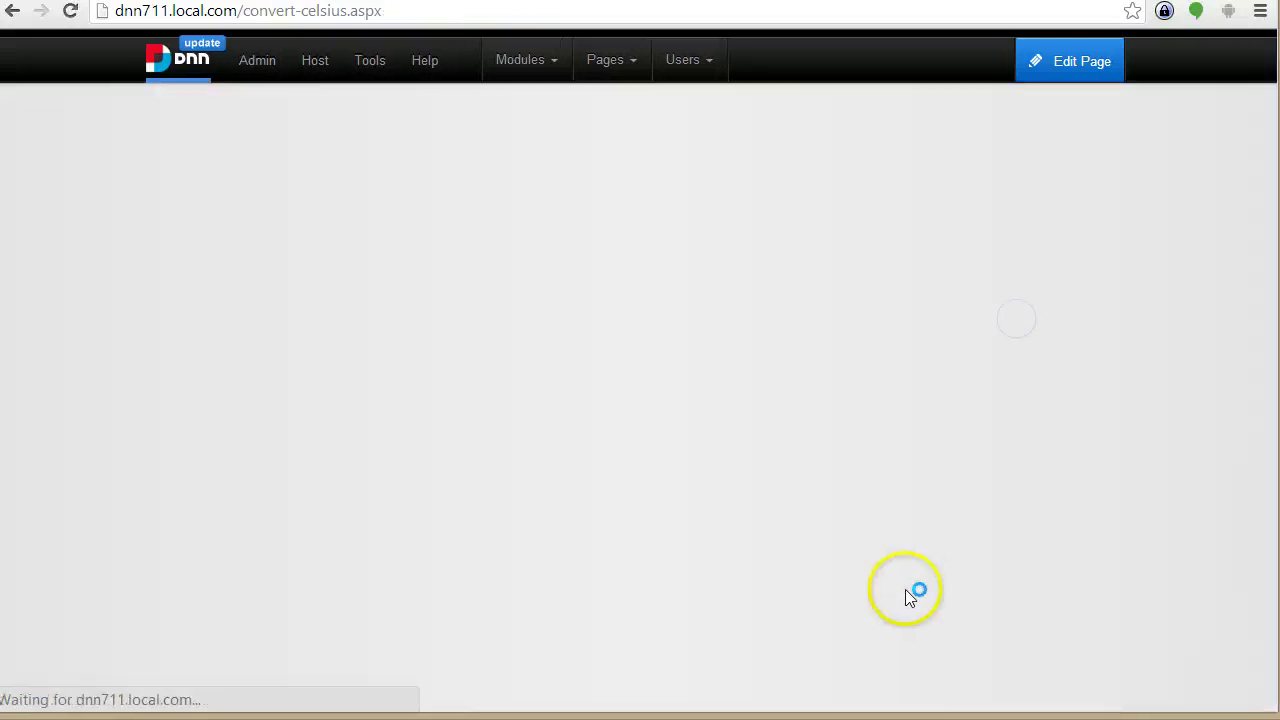
left_click(427, 489)
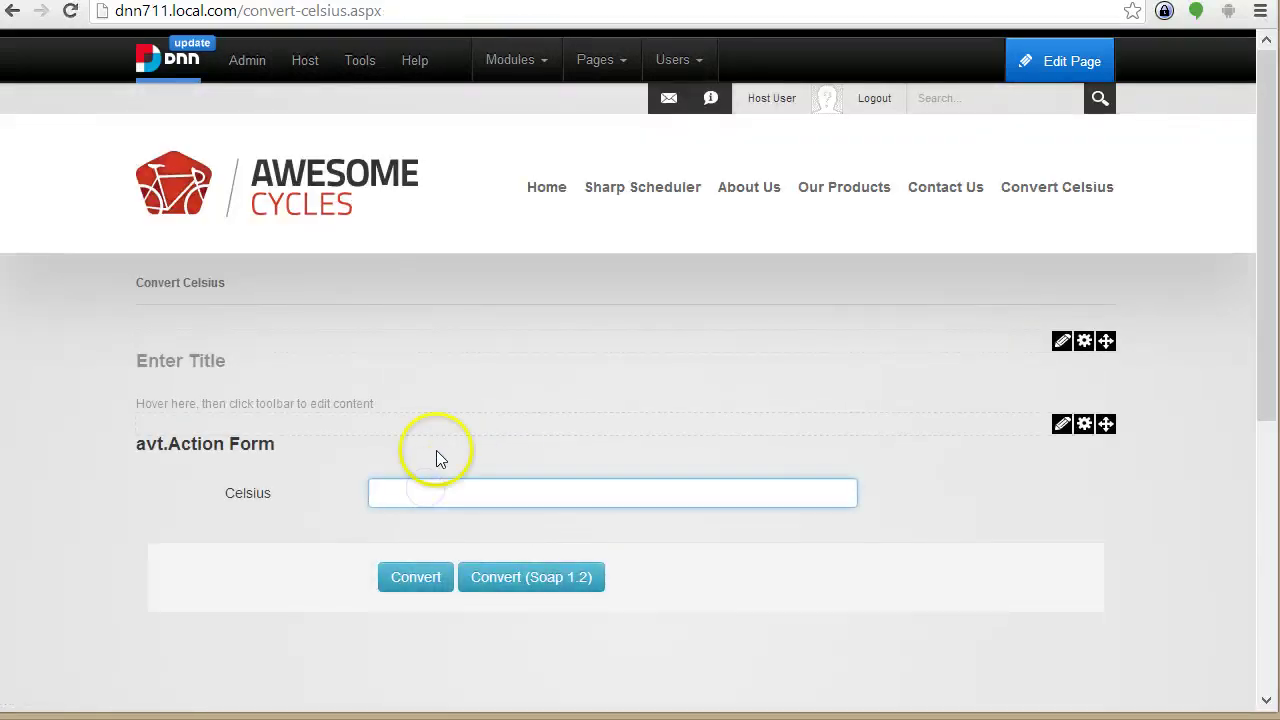
scroll(285, 497, "down", 1)
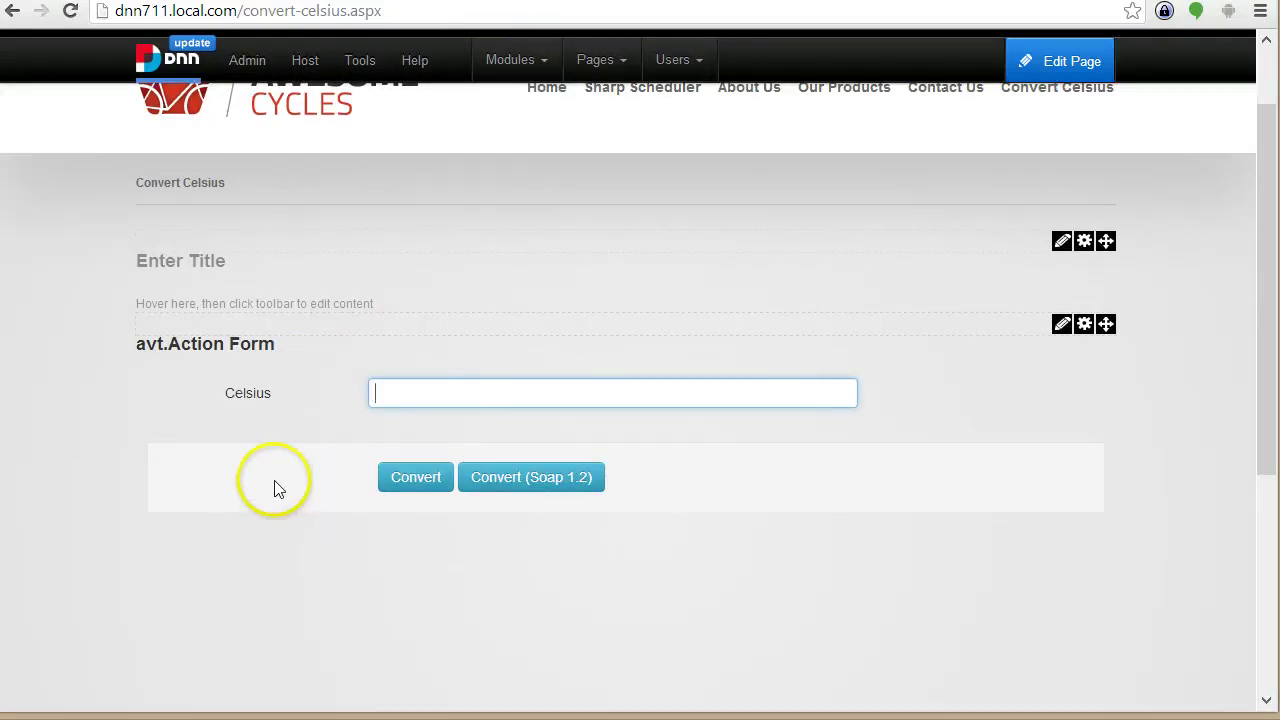
left_click(524, 473)
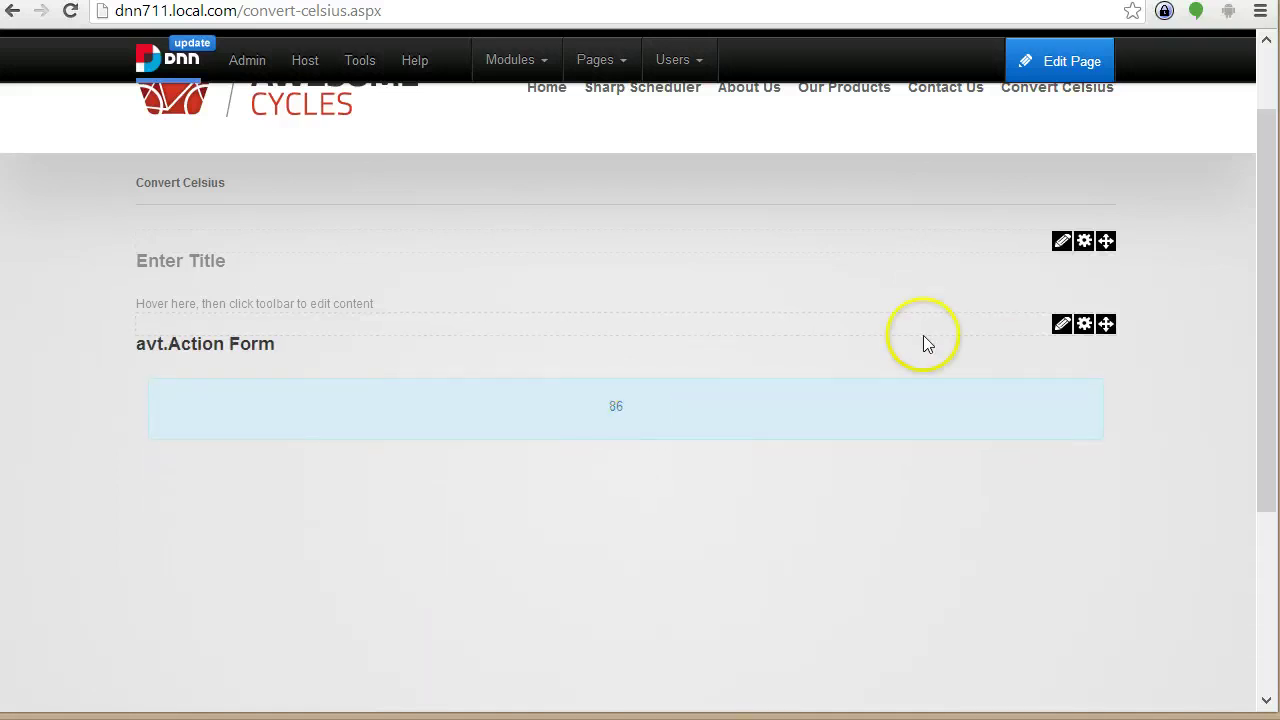
left_click(355, 14)
key("Return")
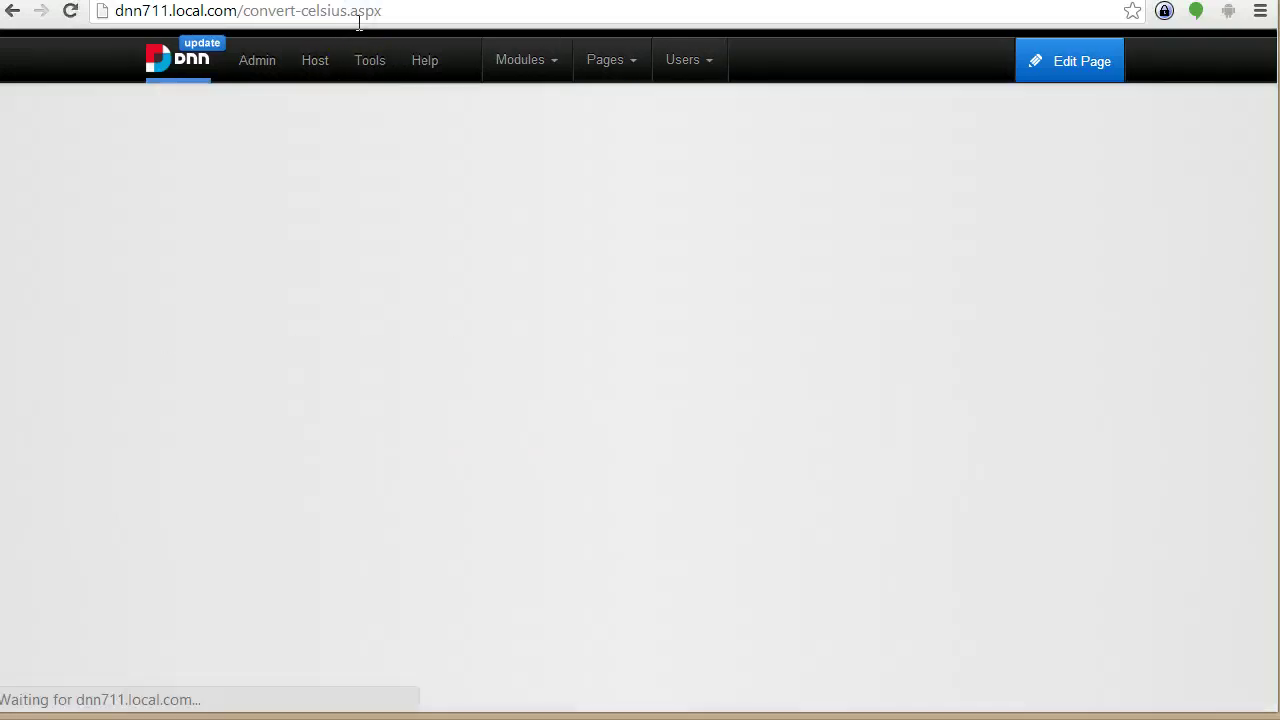
Step: Confirm the original Convert button turns 30 Celsius into 86, then reload to clear the form
left_click(458, 494)
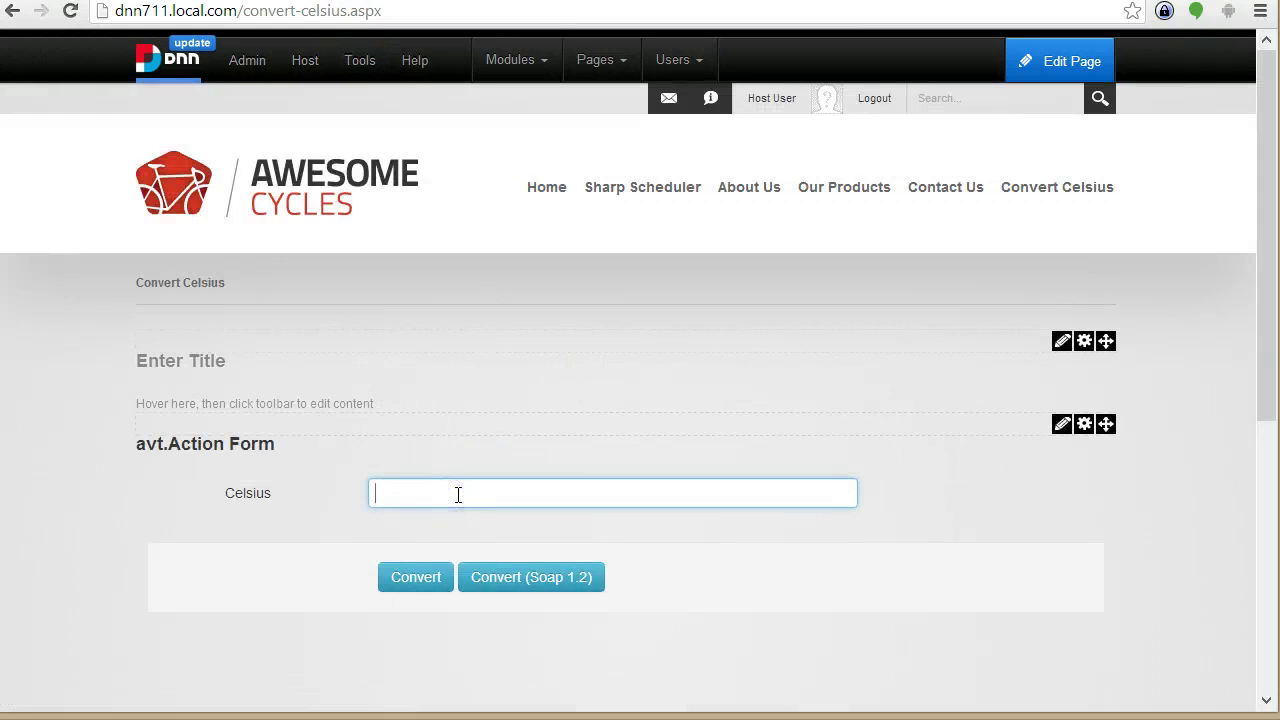
left_click(448, 570)
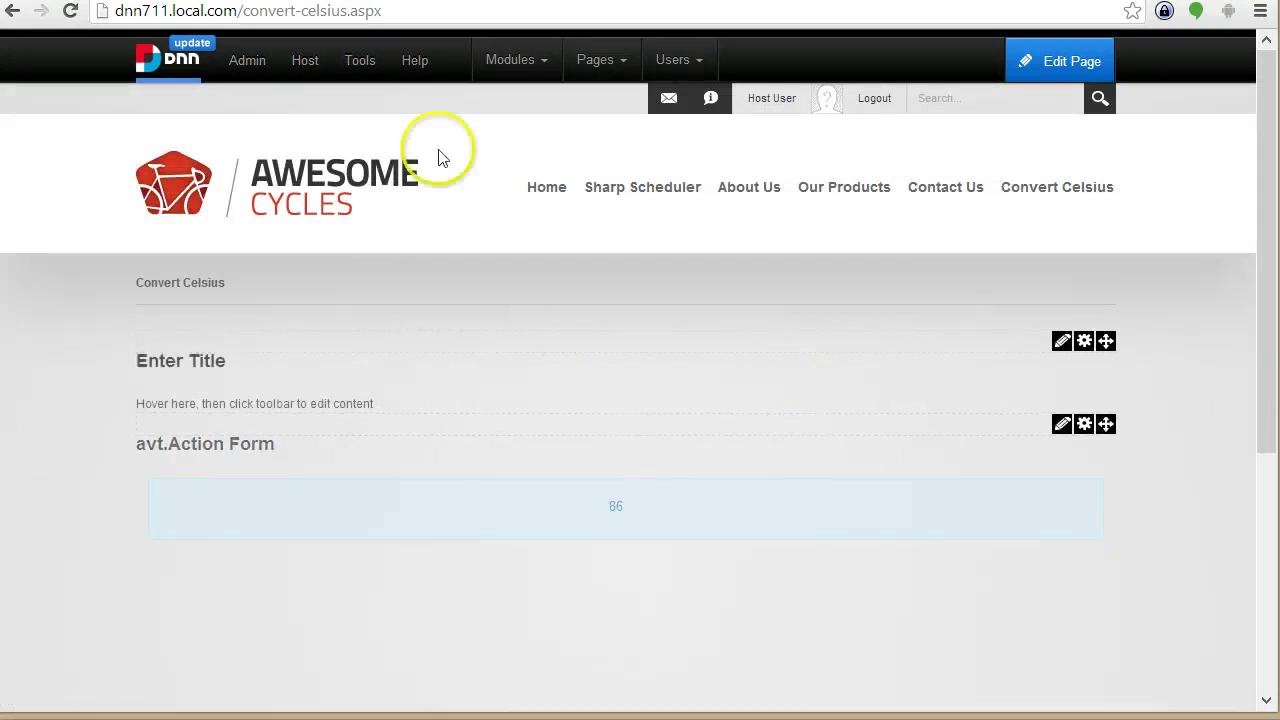
left_click(387, 11)
key("Return")
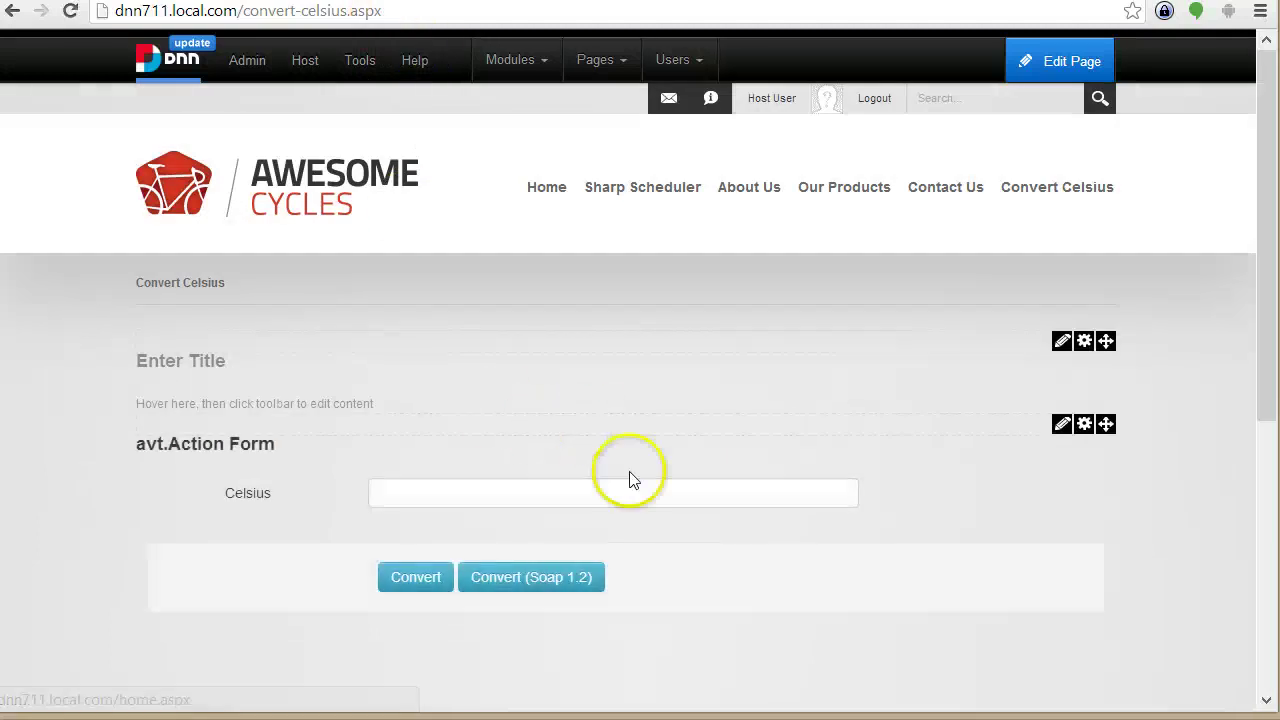
scroll(706, 486, "down", 1)
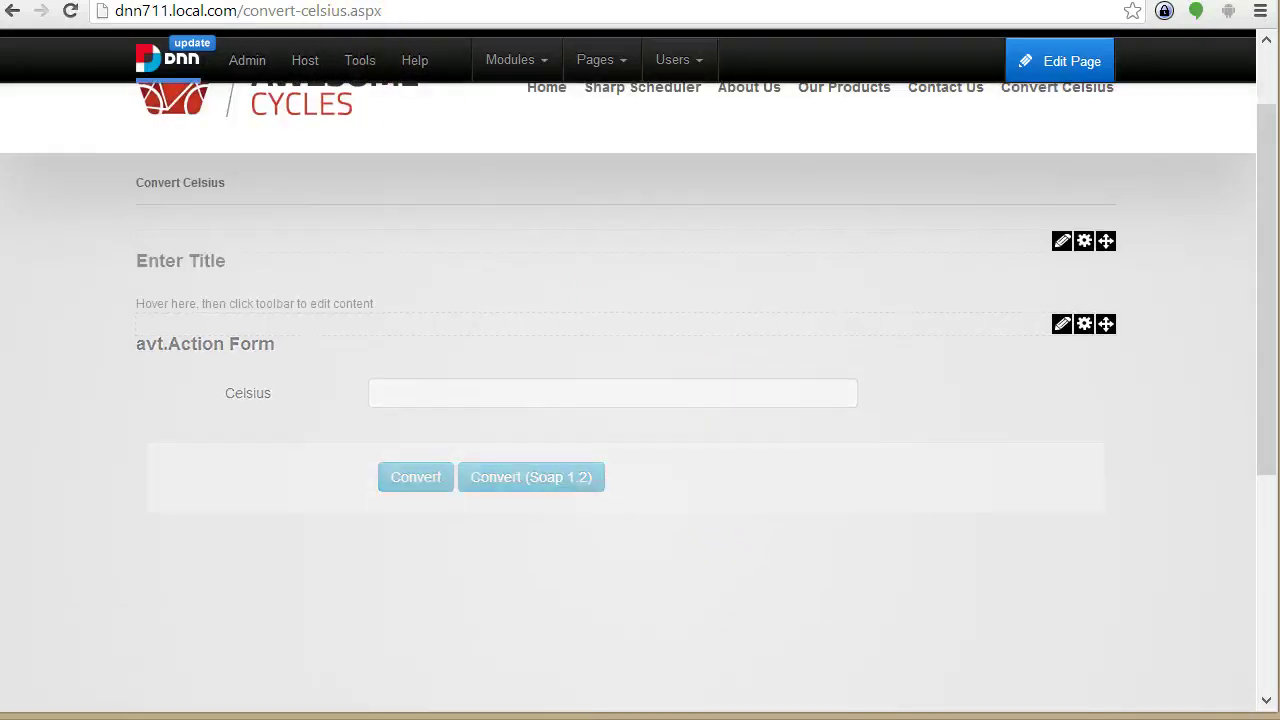
key("ctrl+Tab")
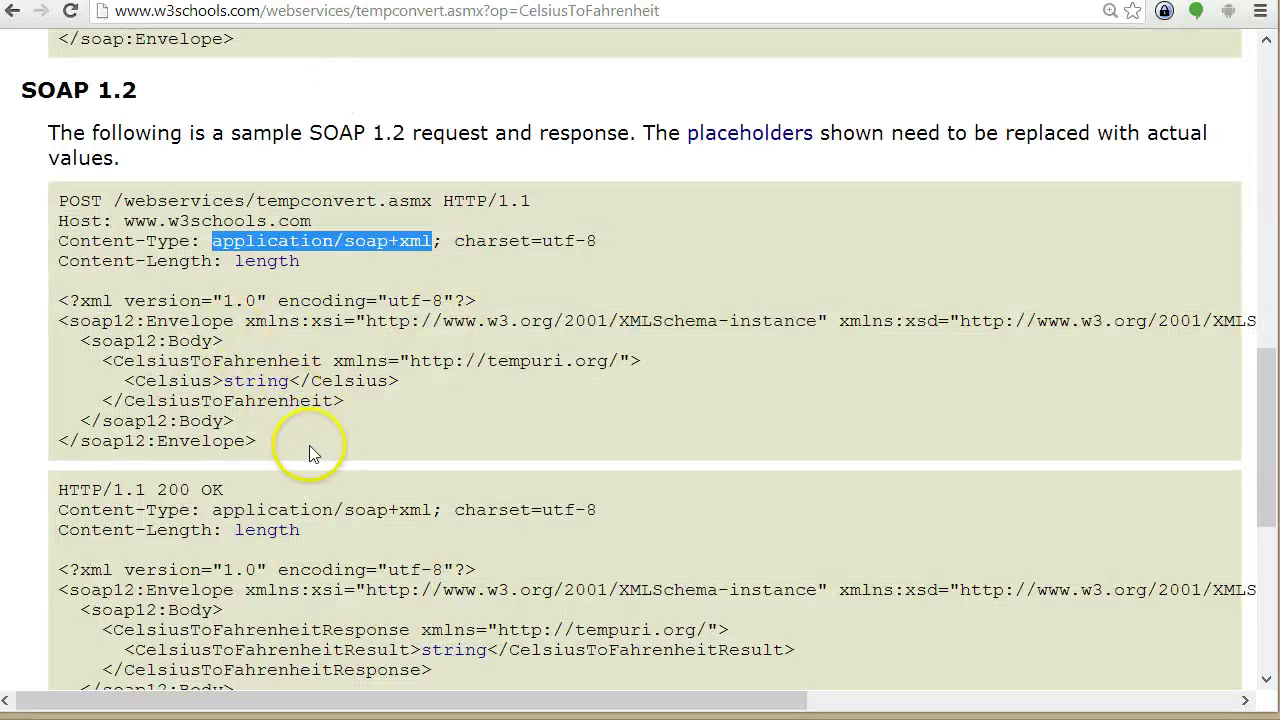
left_click_drag(307, 443, 55, 295)
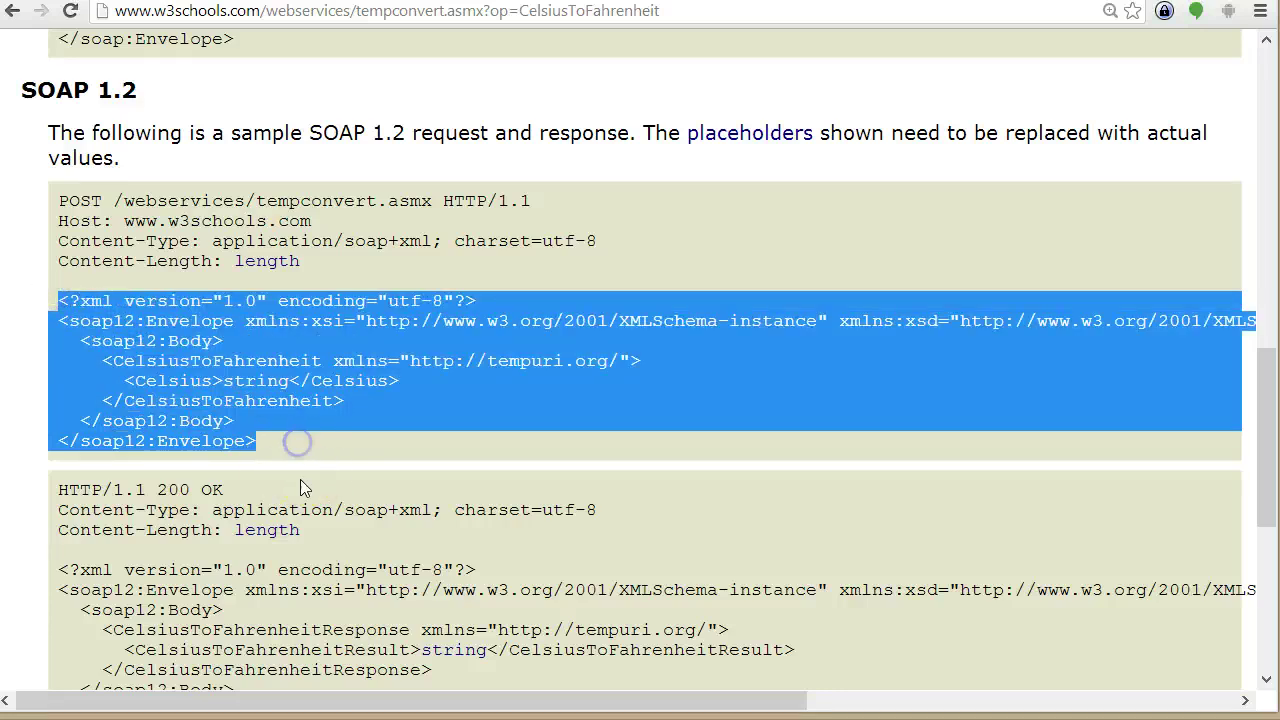
left_click(297, 444)
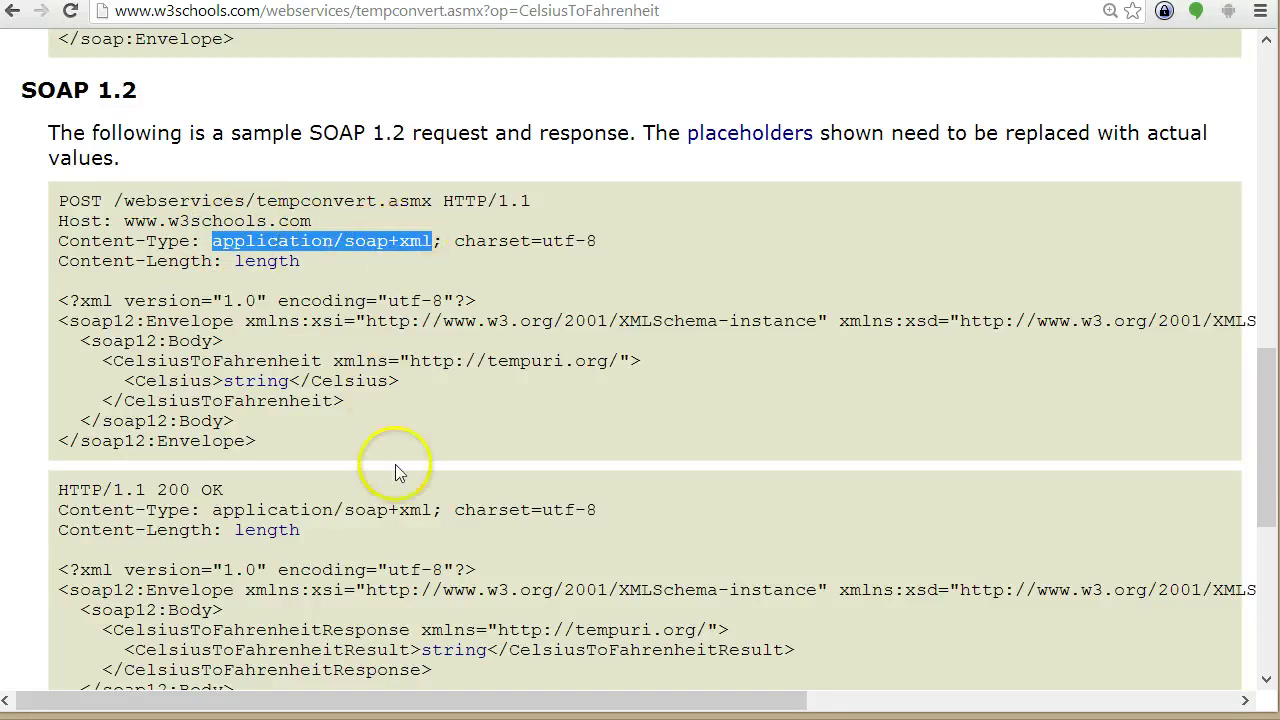
left_click_drag(434, 241, 300, 240)
scroll(421, 337, "up", 2)
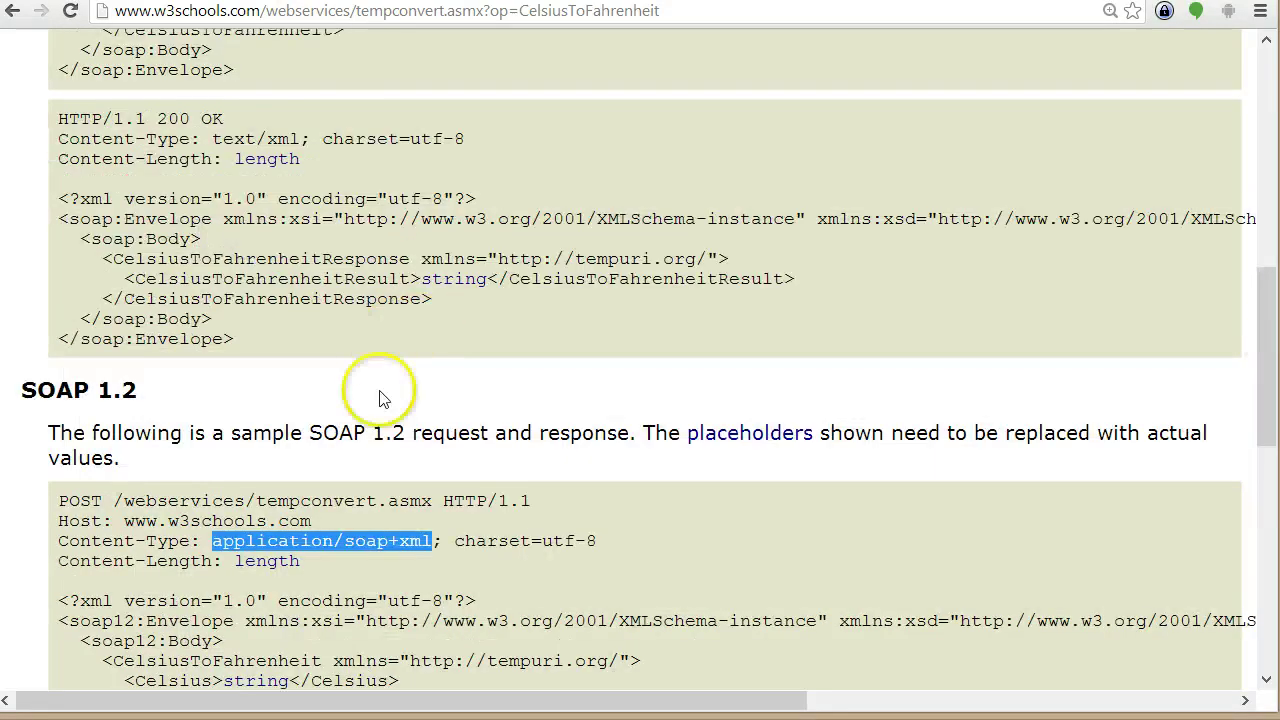
scroll(362, 570, "up", 2)
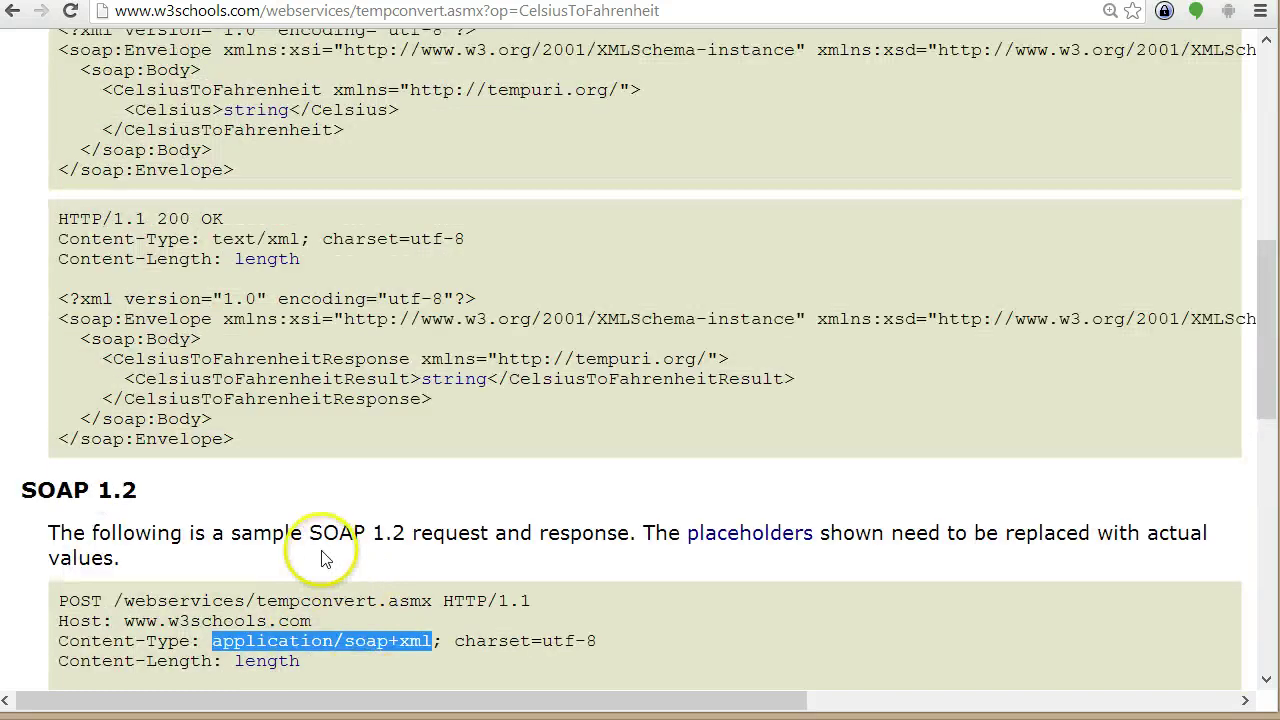
scroll(296, 398, "up", 3)
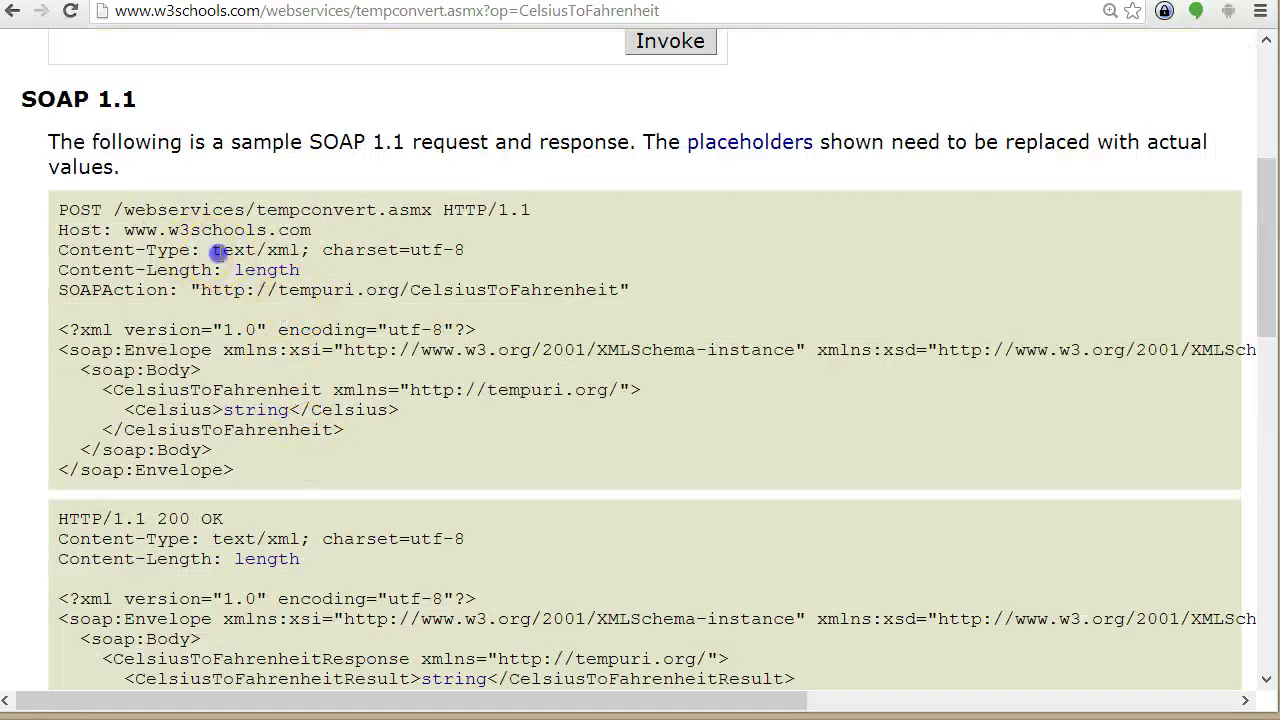
left_click(207, 249)
left_click_drag(234, 470, 60, 333)
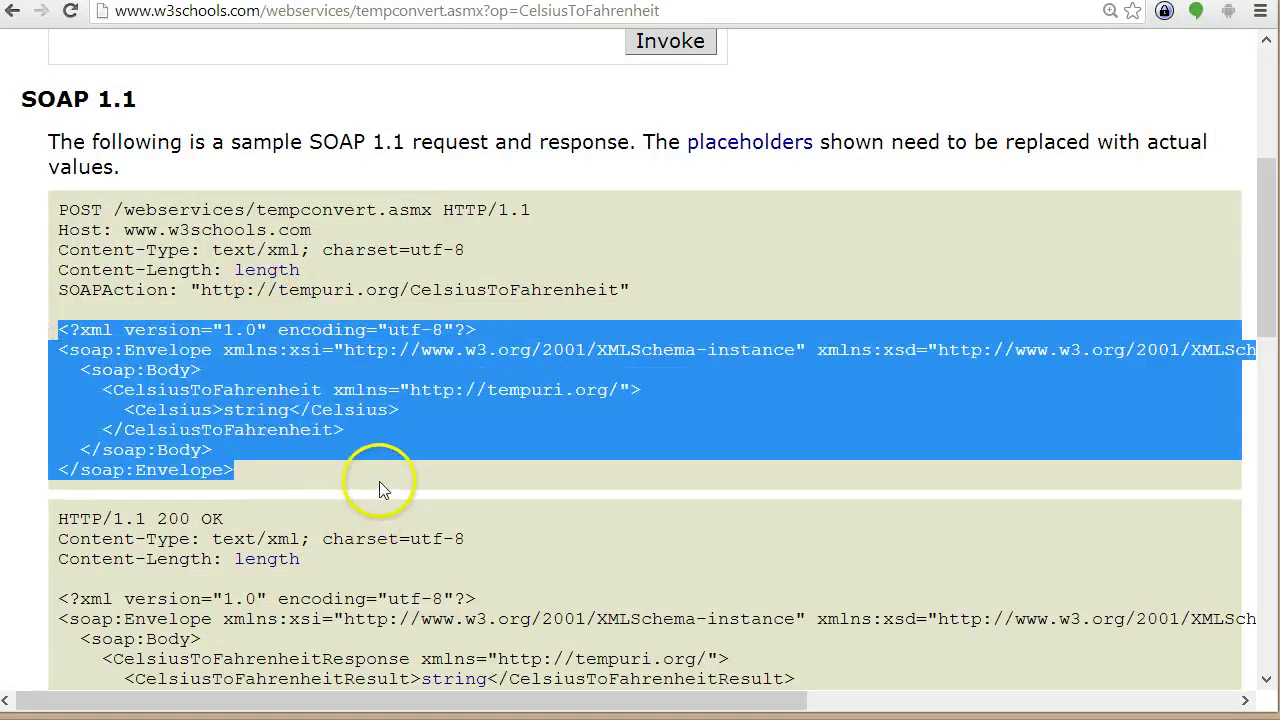
left_click(320, 466)
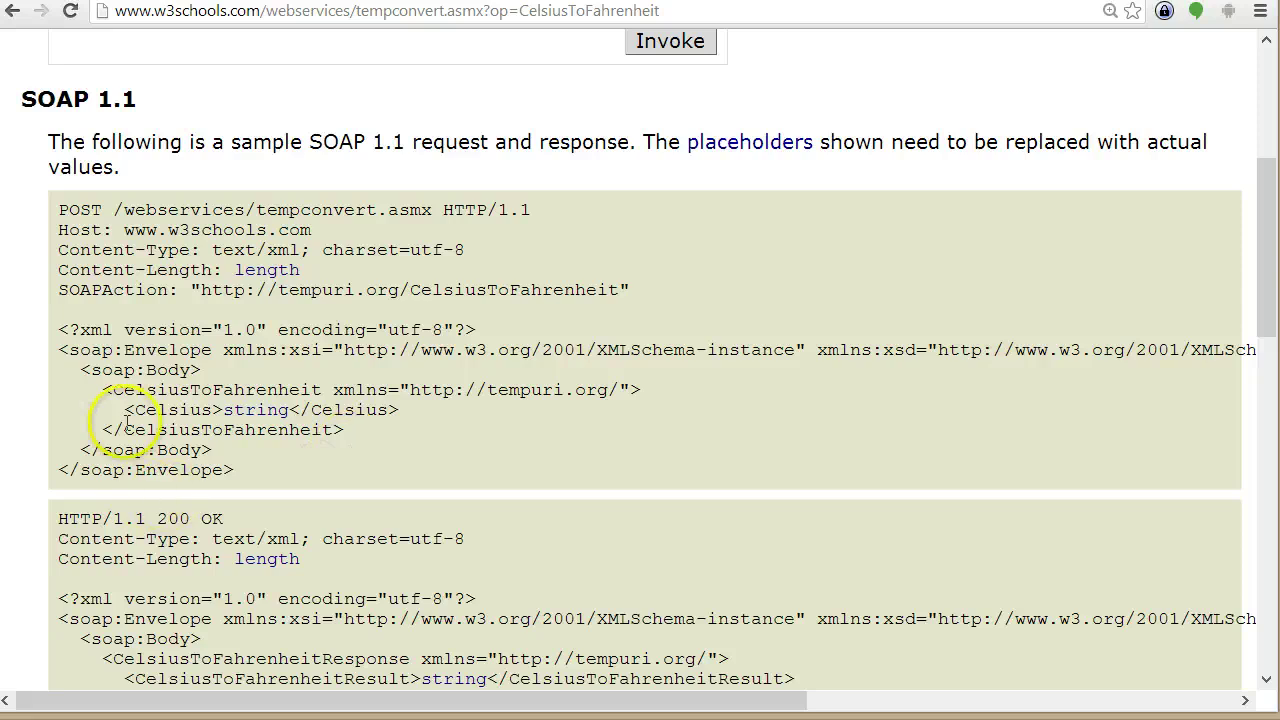
scroll(271, 508, "down", 9)
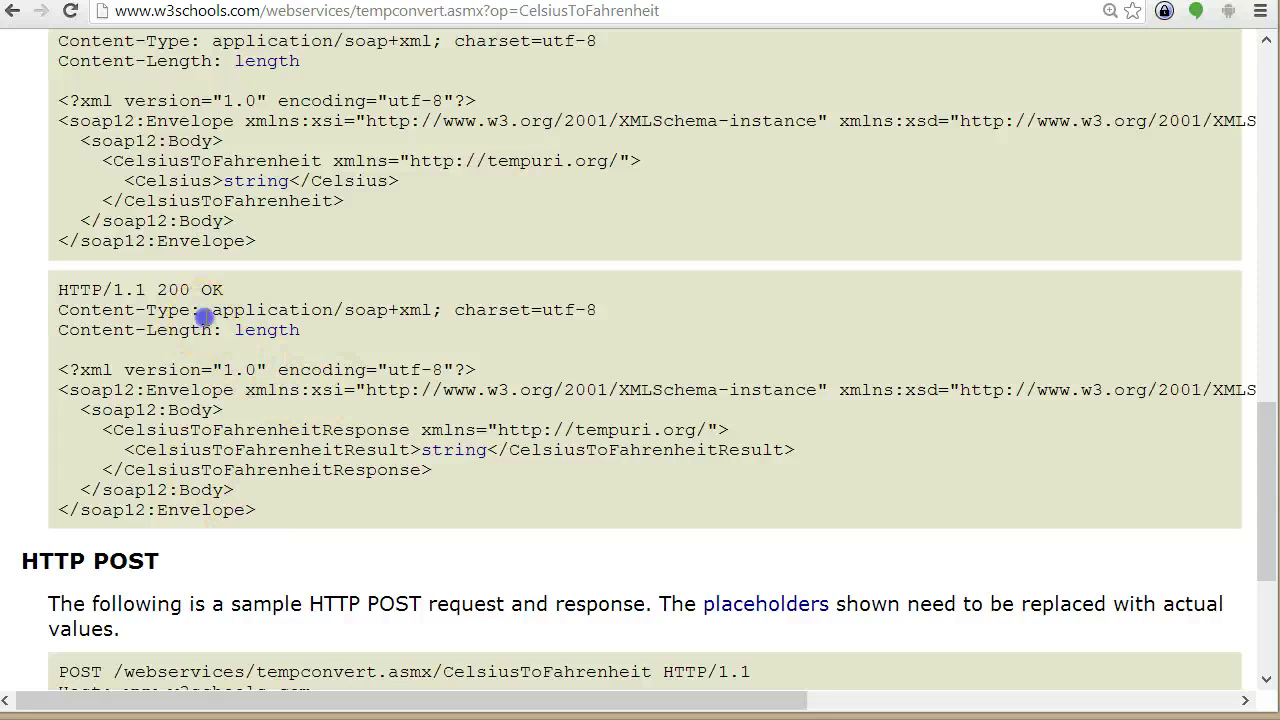
left_click_drag(231, 316, 410, 311)
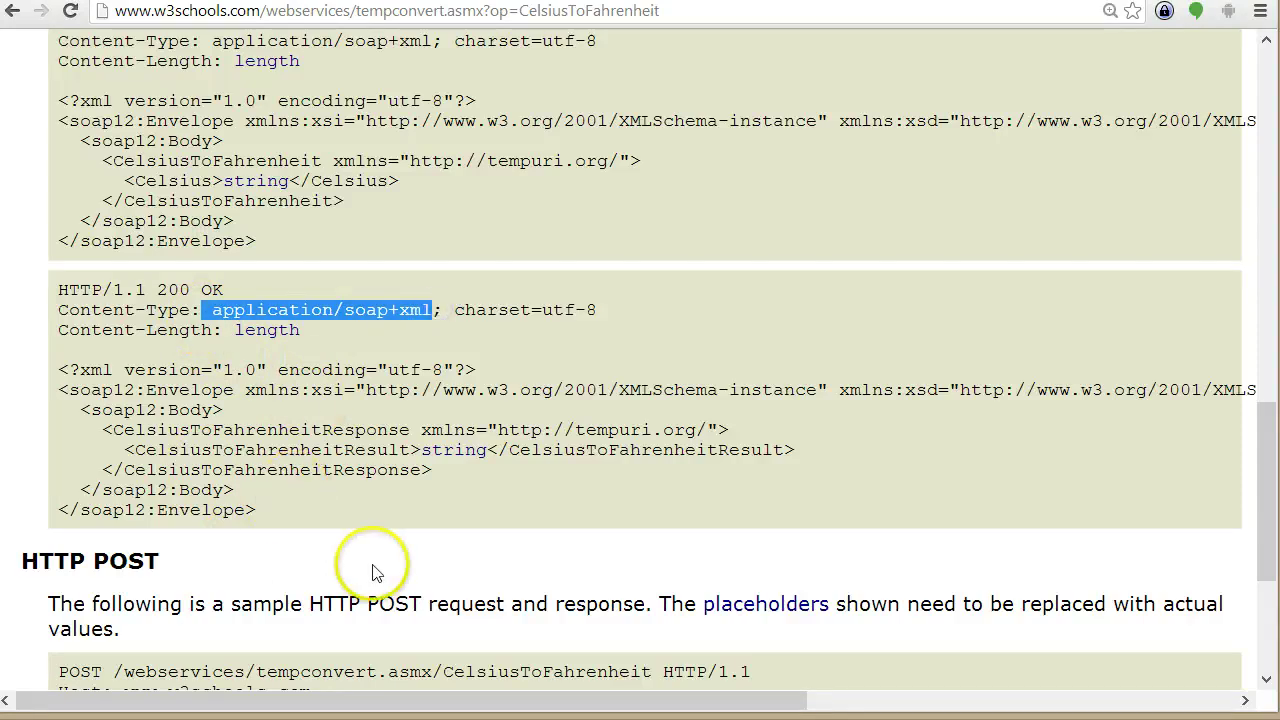
Step: Highlight the HTTP POST sample's application/x-www-form-urlencoded Content-Type and Celsius=string body
scroll(371, 555, "down", 3)
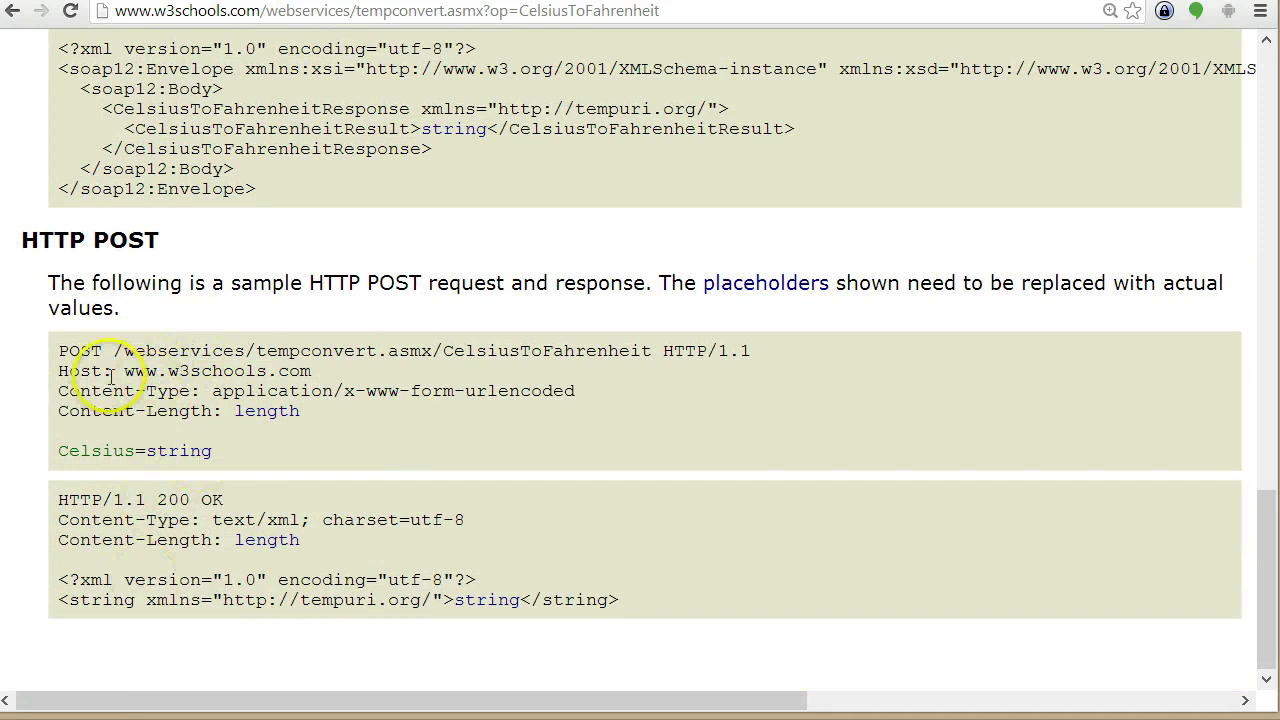
left_click_drag(210, 390, 588, 394)
left_click(567, 404)
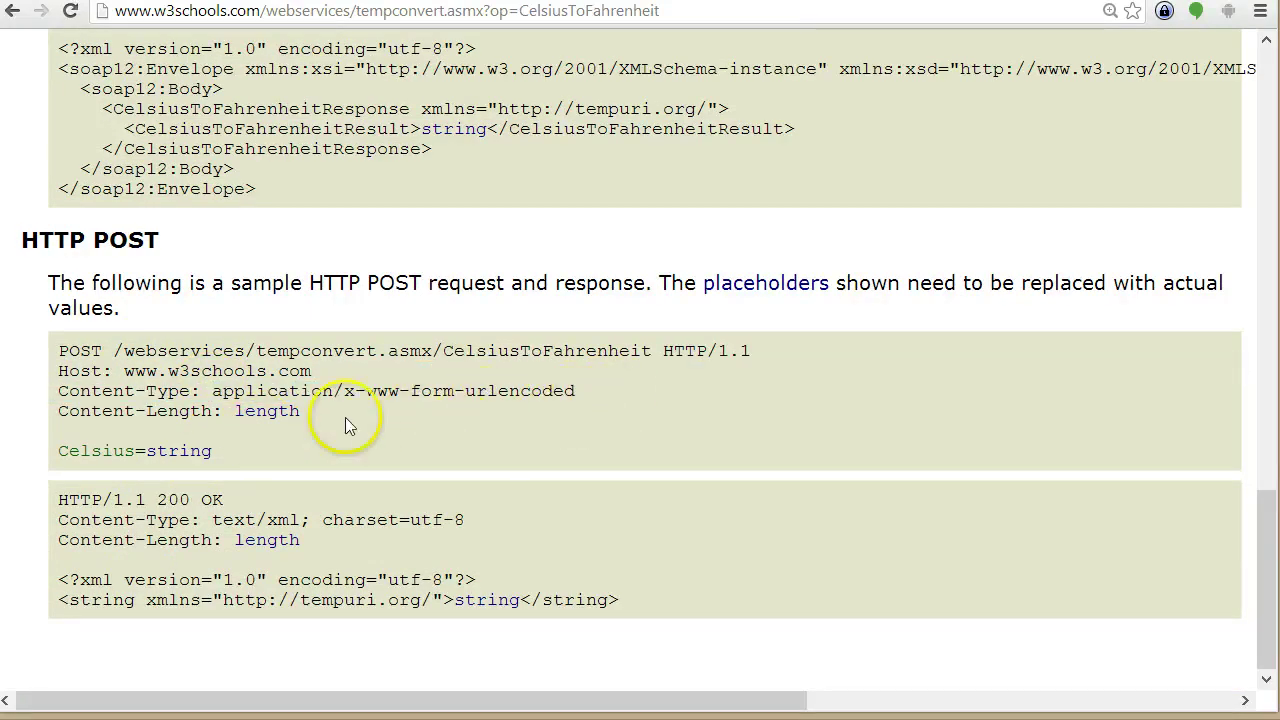
left_click_drag(576, 392, 228, 395)
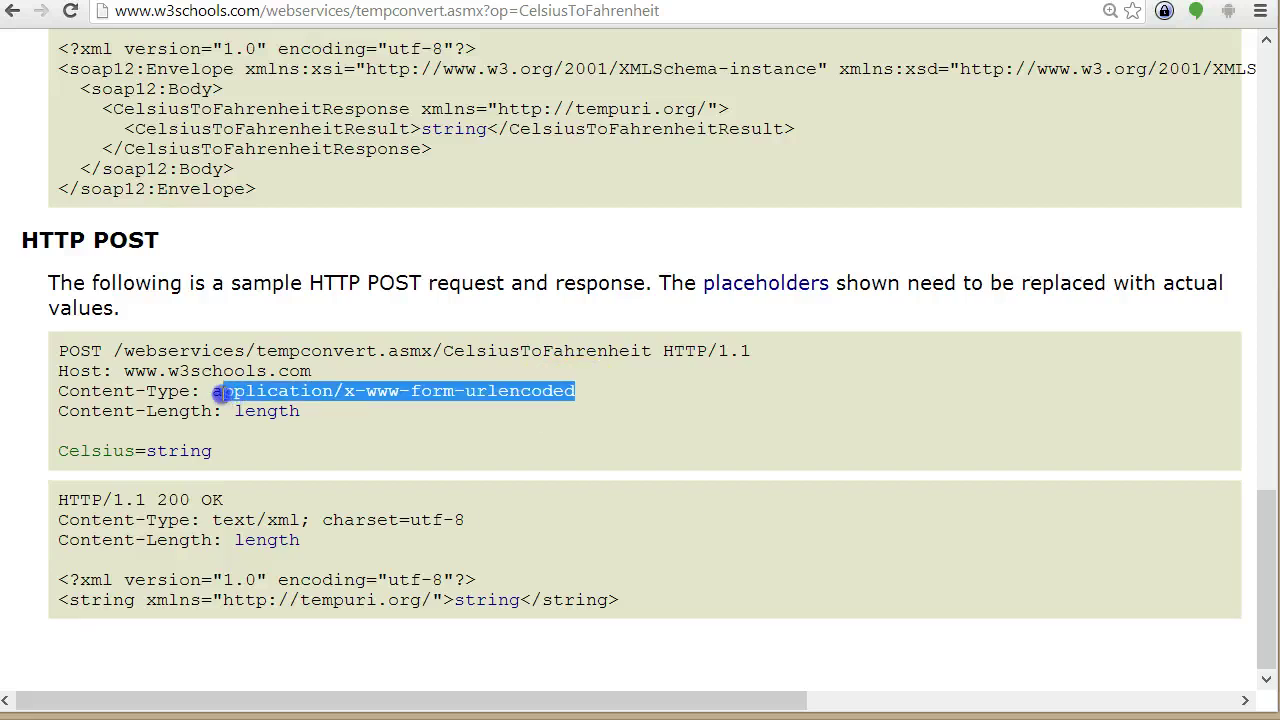
left_click_drag(212, 451, 60, 452)
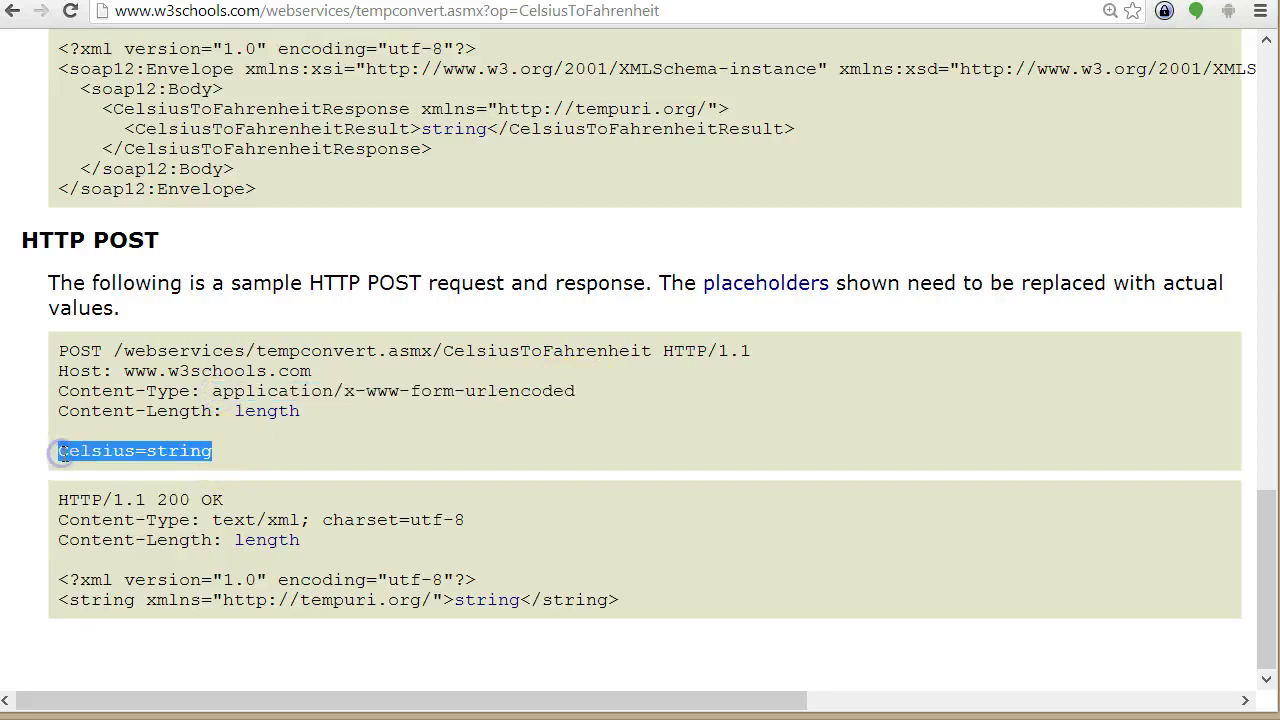
left_click(234, 455)
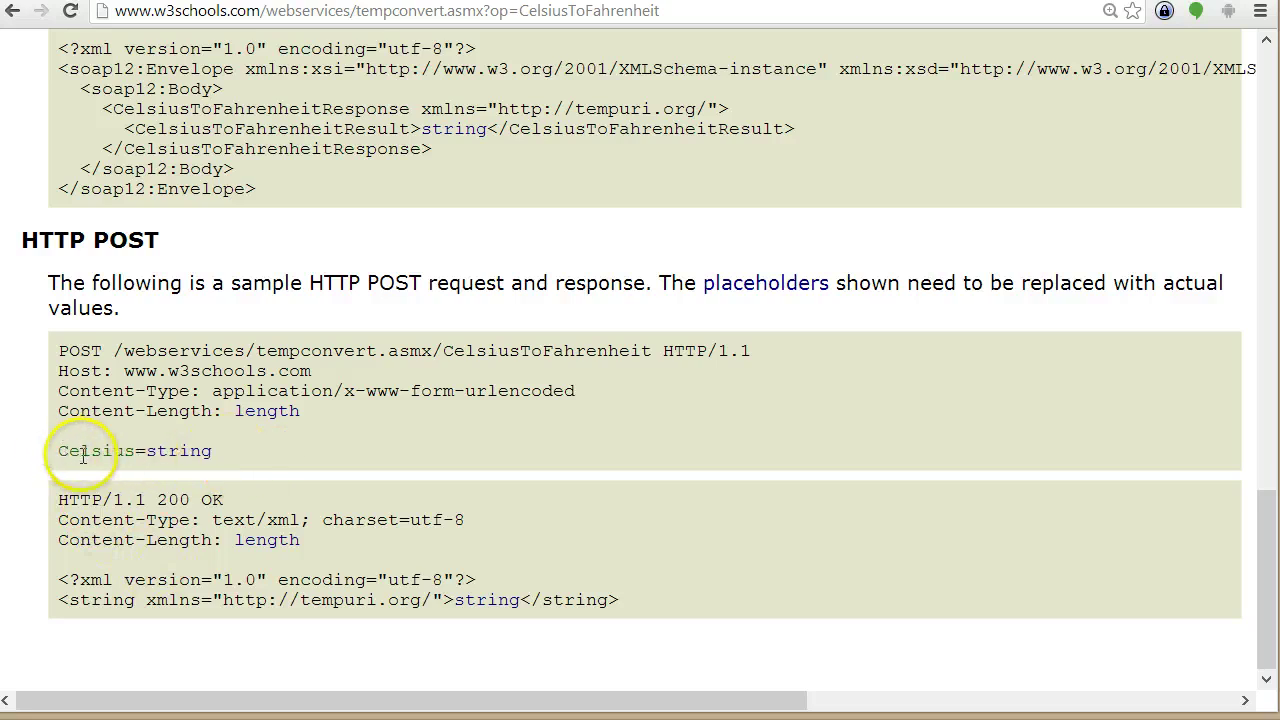
Step: Highlight the sample's XML declaration line and the Celsius parameter name
scroll(171, 223, "up", 1)
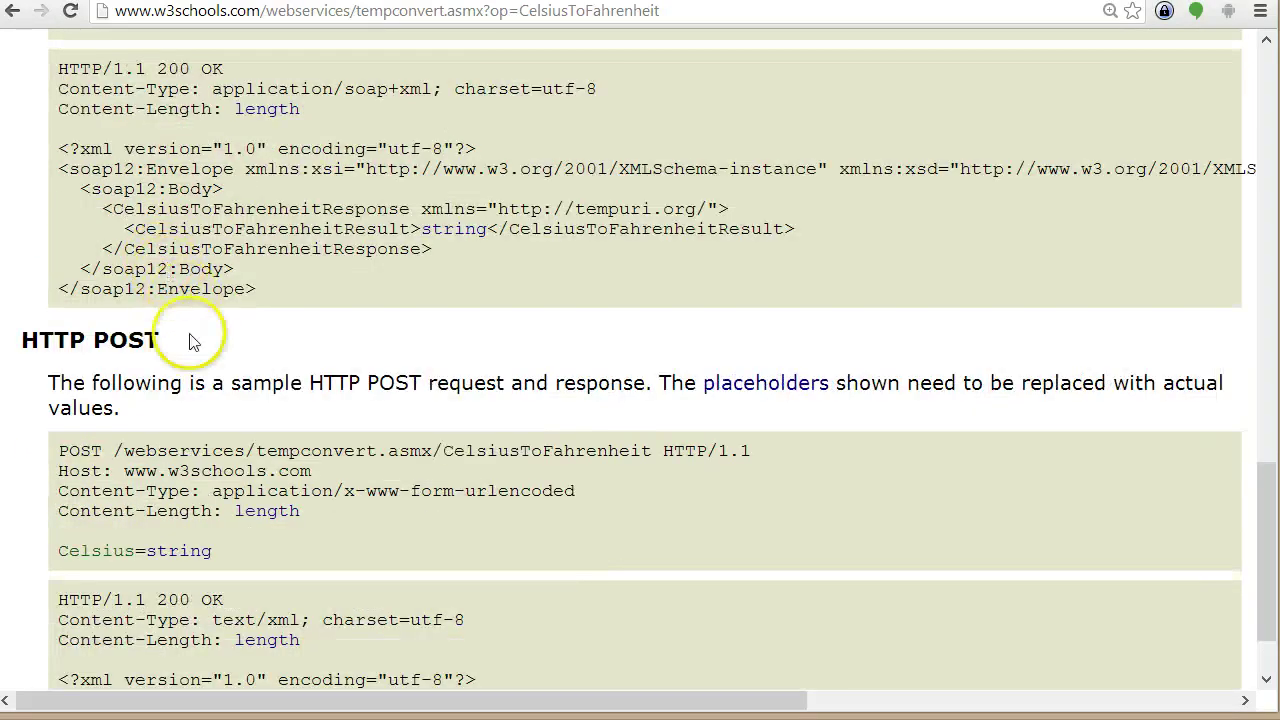
scroll(190, 460, "down", 1)
scroll(150, 250, "up", 1)
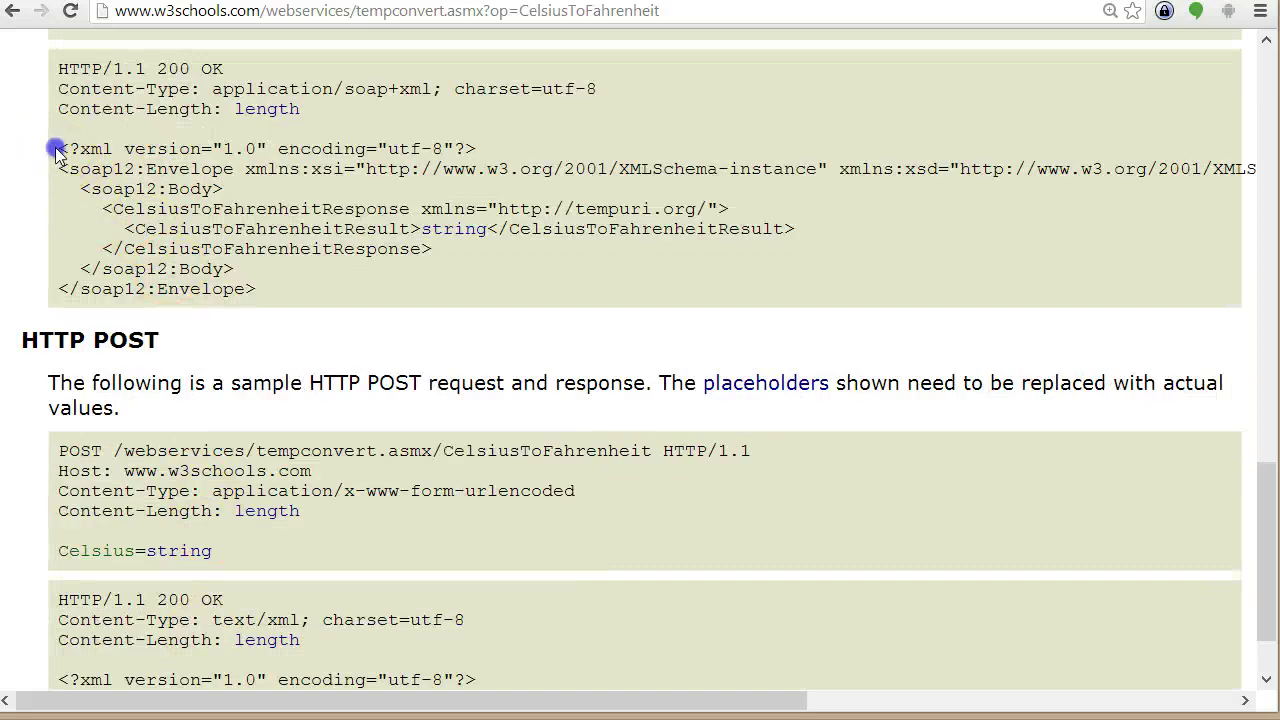
left_click_drag(135, 147, 508, 134)
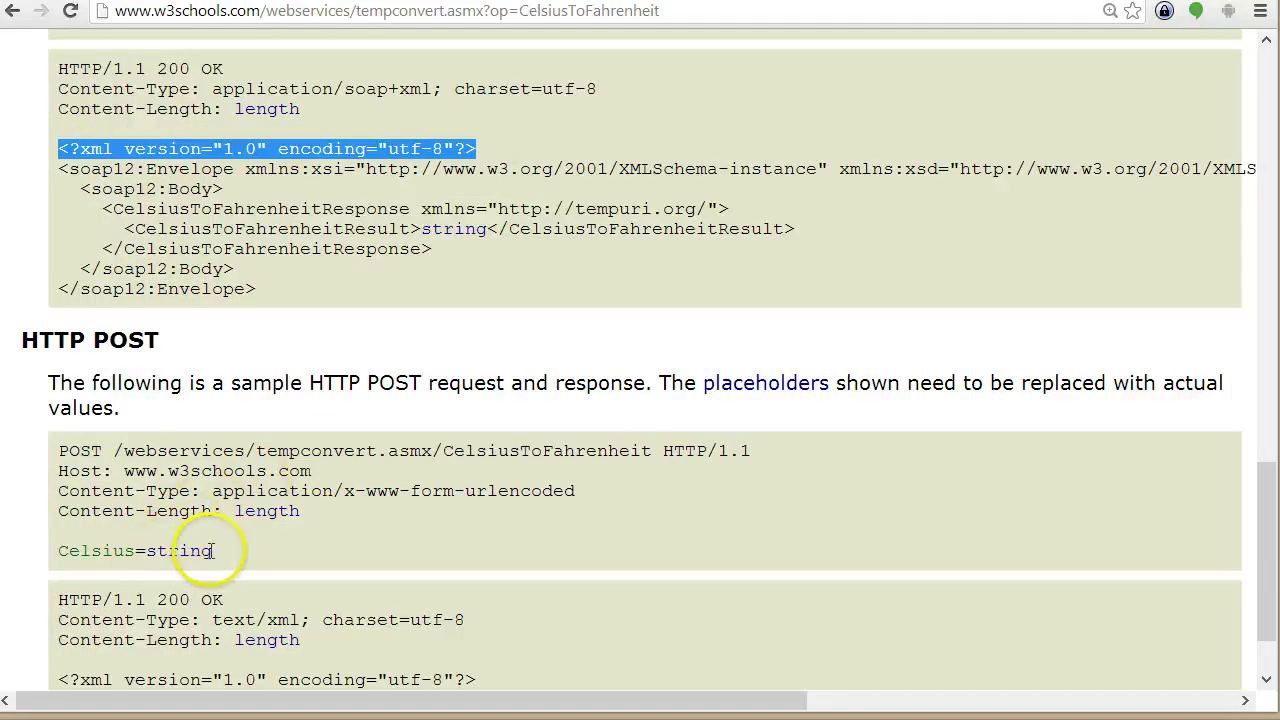
double_click(62, 550)
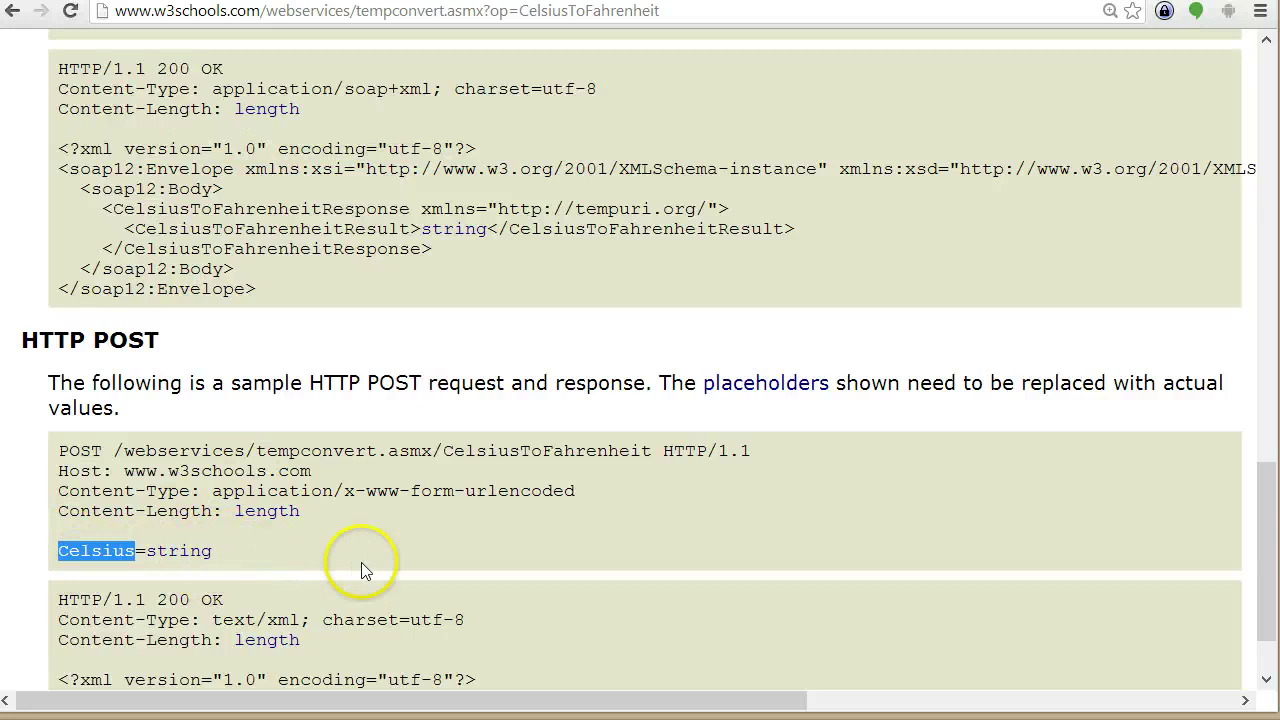
left_click(485, 552)
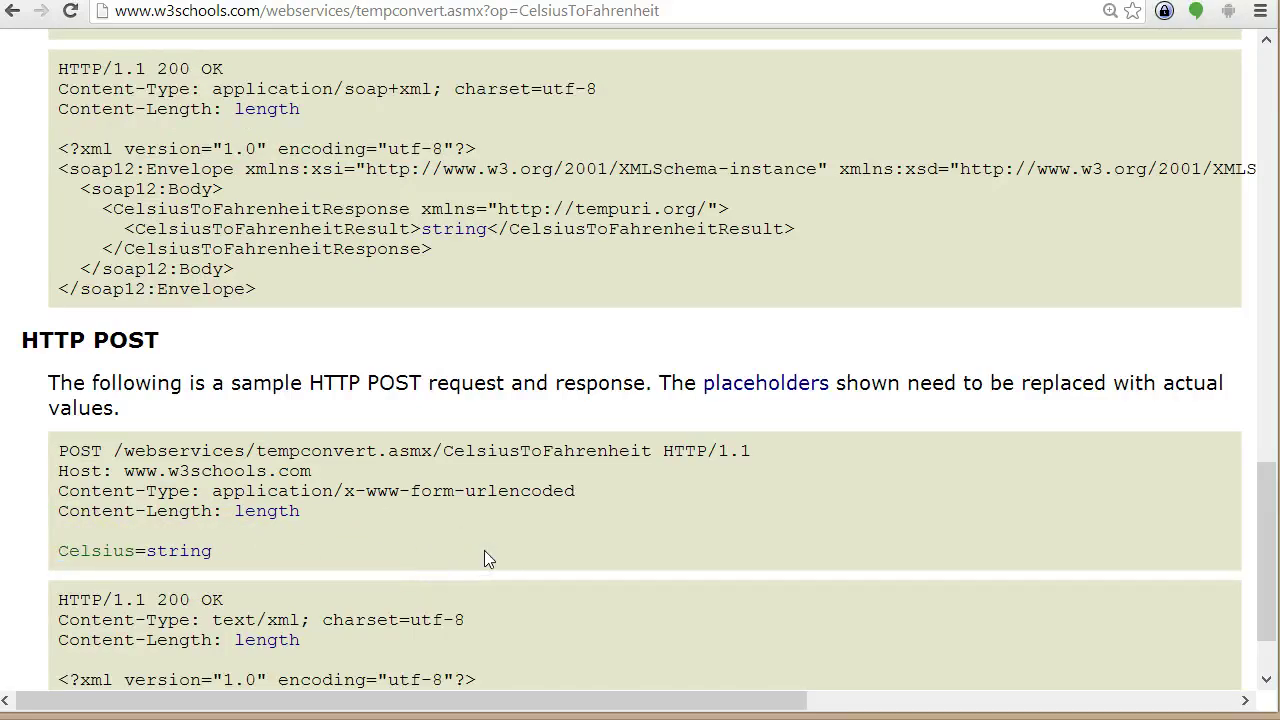
scroll(484, 550, "down", 1)
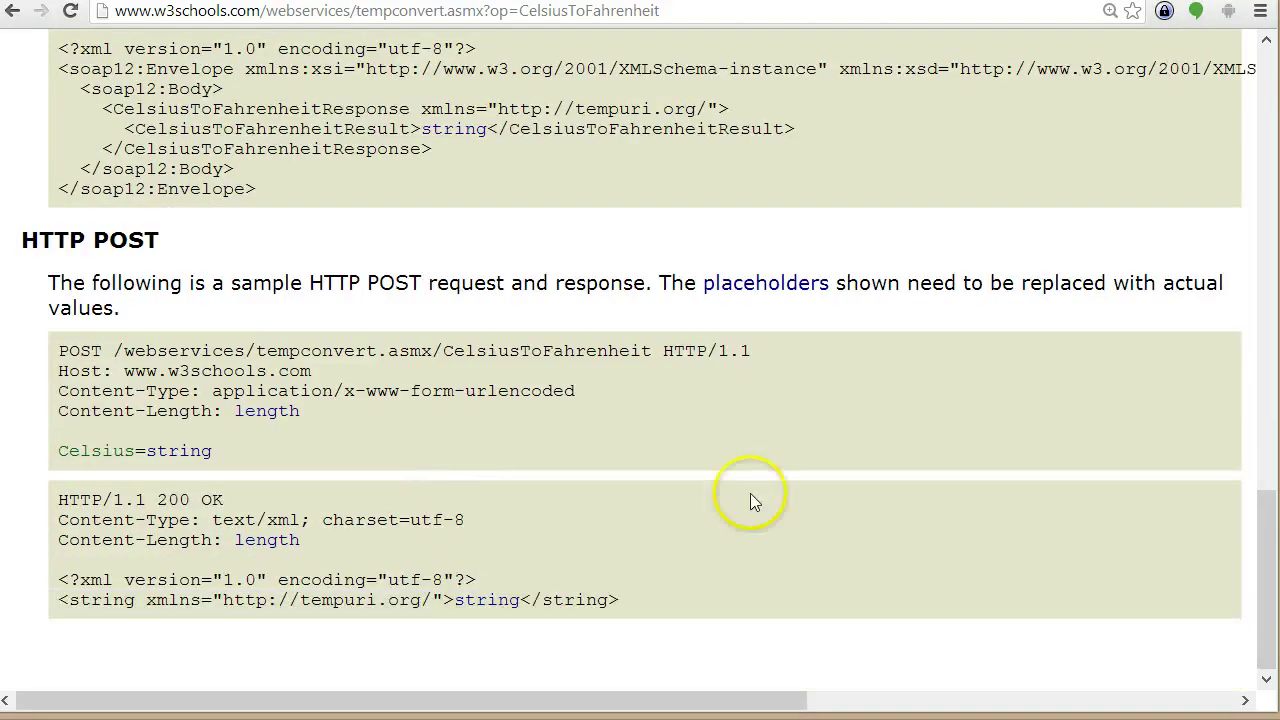